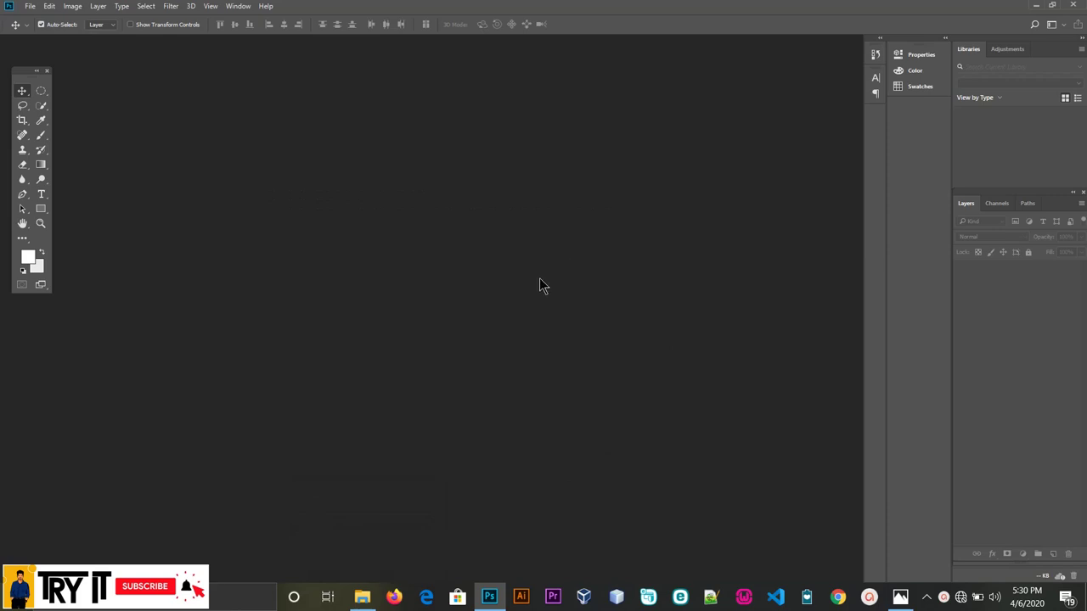
- Open men-2425121_1920.jpg from the asus folder in Photoshop by dragging it onto the workspace
{"action": "left_click", "coordinate": [362, 596]}
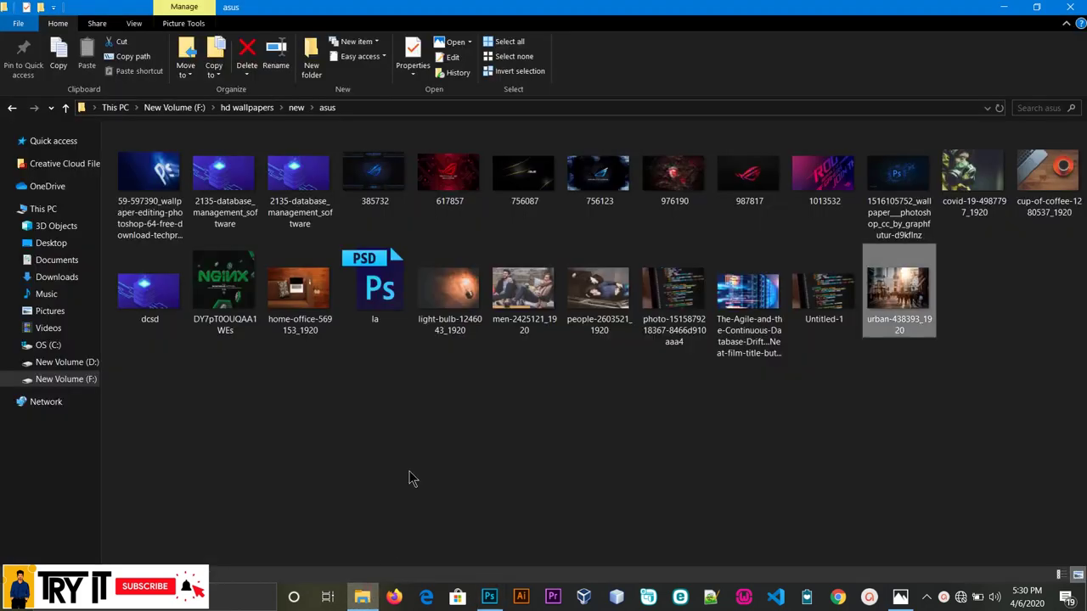
{"action": "left_click", "coordinate": [519, 305]}
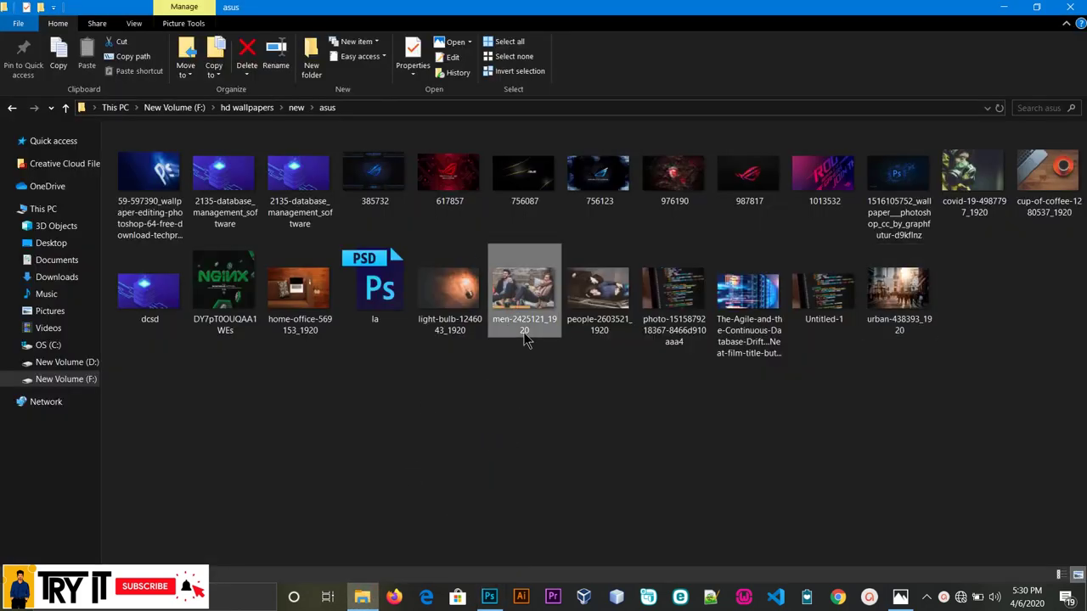
{"action": "left_click_drag", "start_coordinate": [525, 338], "coordinate": [428, 389]}
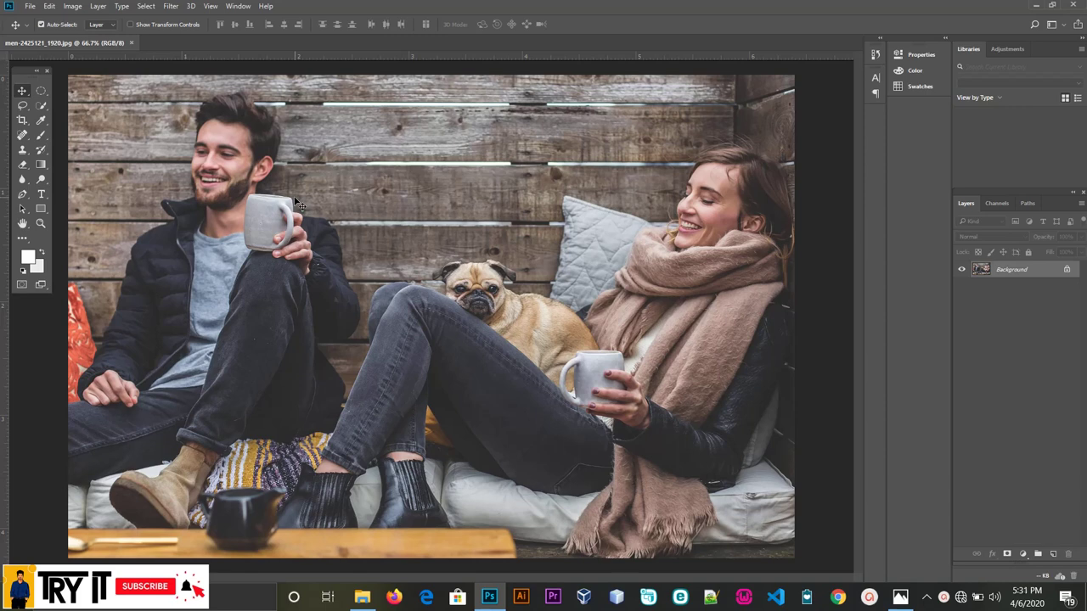
- Quick-select the man's jacket from collar to hand, discarding an accidental hair selection
{"action": "left_click", "coordinate": [40, 92]}
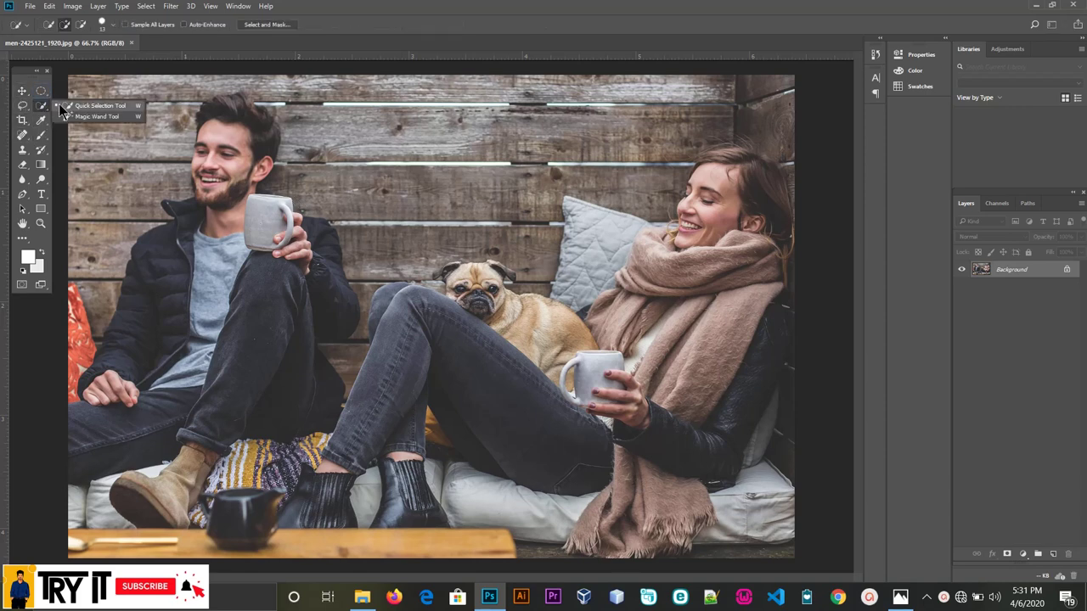
{"action": "left_click_drag", "start_coordinate": [218, 111], "coordinate": [228, 115]}
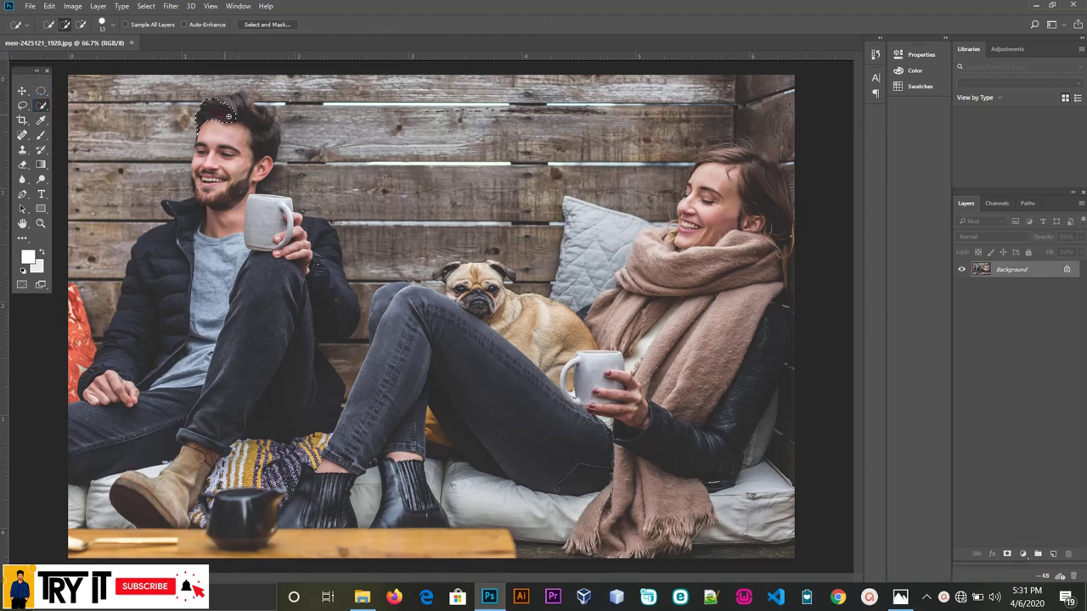
{"action": "left_click", "coordinate": [251, 114]}
{"action": "key", "text": "ctrl+d"}
{"action": "left_click_drag", "start_coordinate": [172, 249], "coordinate": [200, 348]}
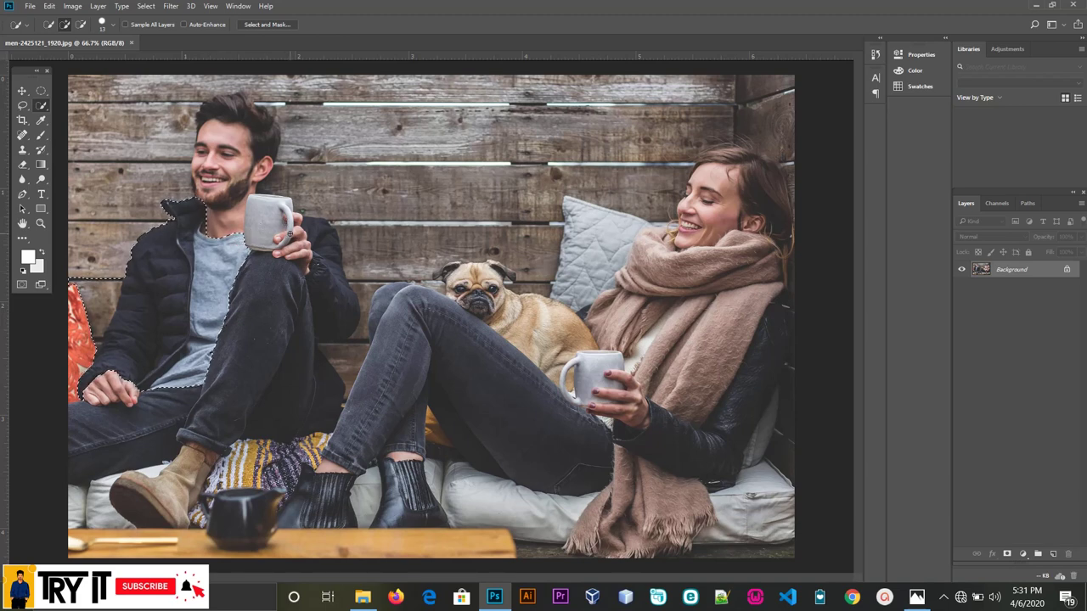
- Extend the selection down the man's arm and drop the wood gap between arm and leg
{"action": "mouse_move", "coordinate": [318, 237]}
{"action": "left_mouse_down"}
{"action": "mouse_move", "coordinate": [342, 293]}
{"action": "mouse_move", "coordinate": [375, 285]}
{"action": "left_mouse_up"}
{"action": "scroll", "coordinate": [375, 285], "scroll_direction": "up", "scroll_amount": 2}
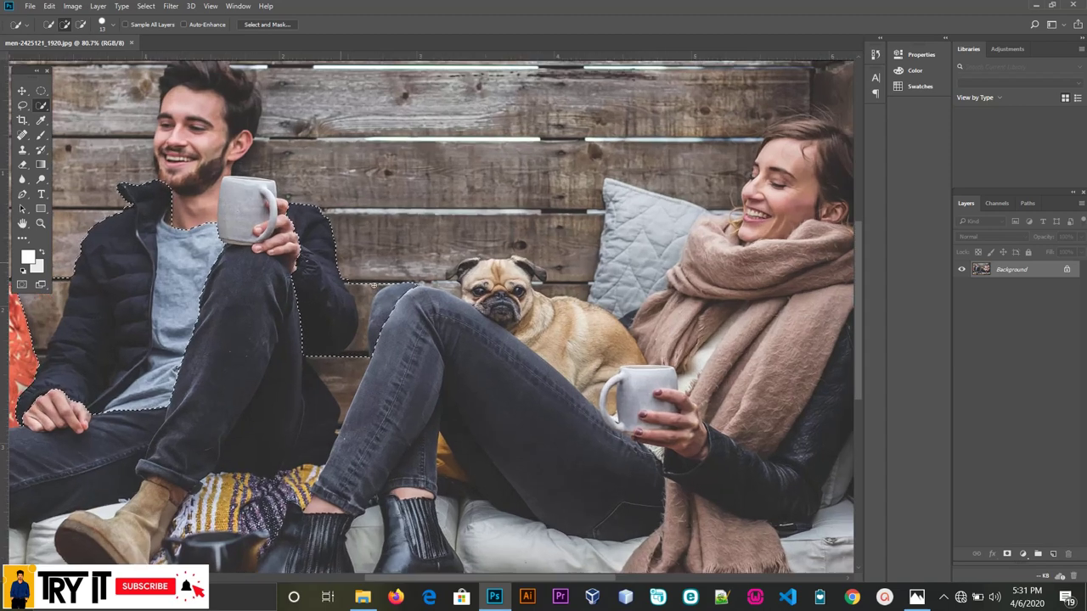
{"action": "scroll", "coordinate": [365, 280], "scroll_direction": "up", "scroll_amount": 2}
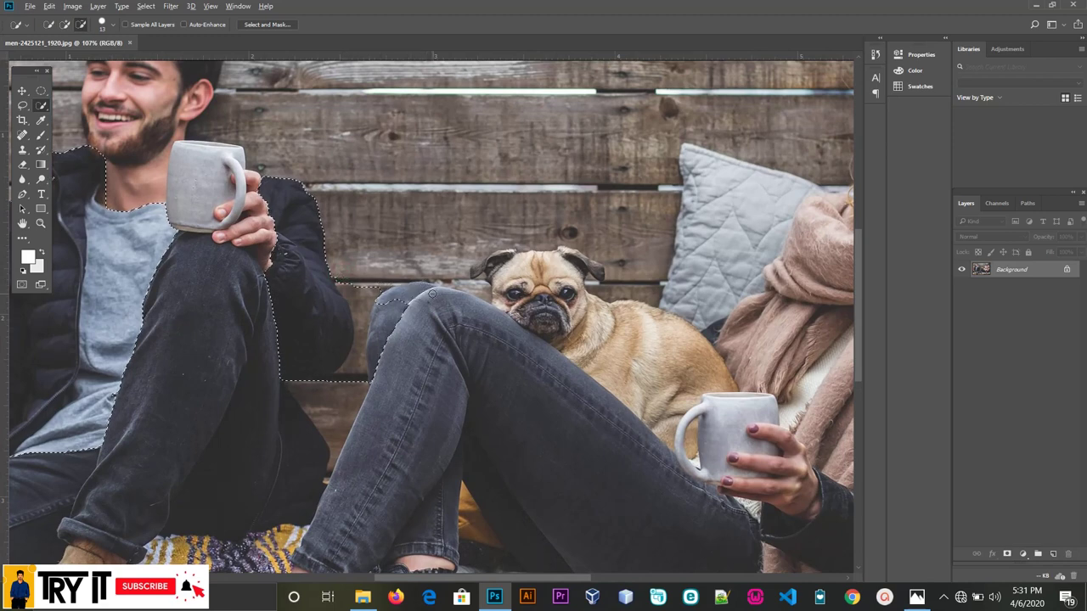
{"action": "left_click_drag", "start_coordinate": [374, 300], "coordinate": [368, 307]}
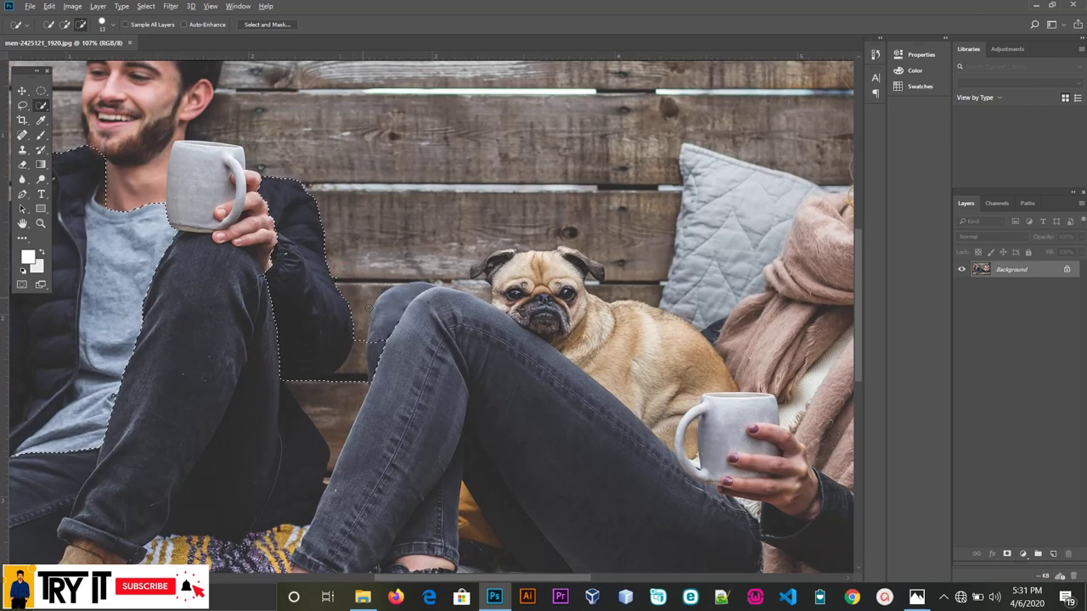
{"action": "left_click", "coordinate": [378, 368]}
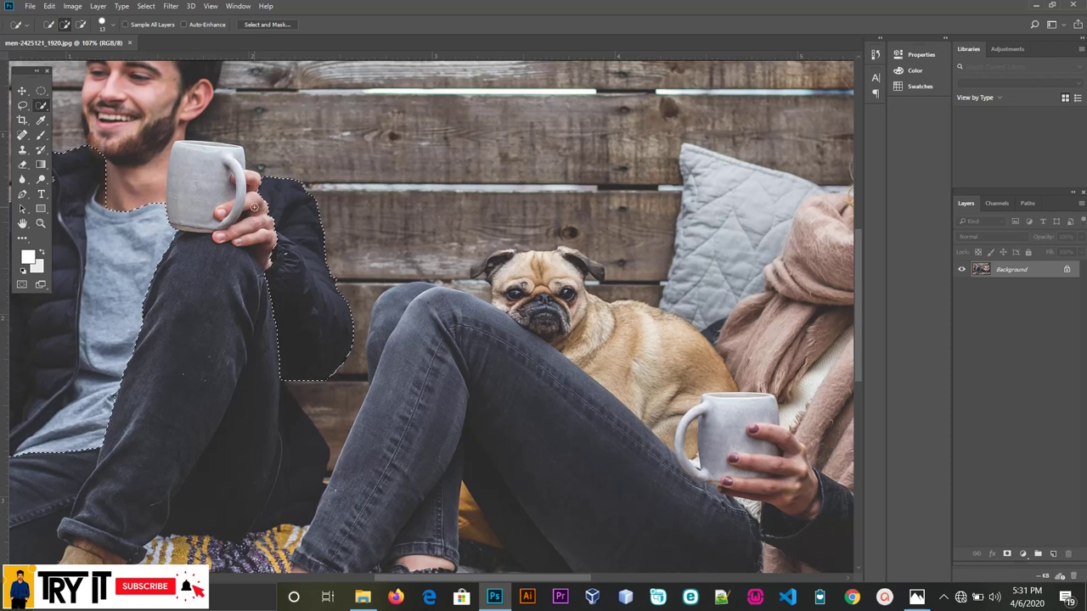
- Remove the man's neck from the selection
{"action": "scroll", "coordinate": [266, 226], "scroll_direction": "down", "scroll_amount": 2}
{"action": "scroll", "coordinate": [131, 238], "scroll_direction": "up", "scroll_amount": 1}
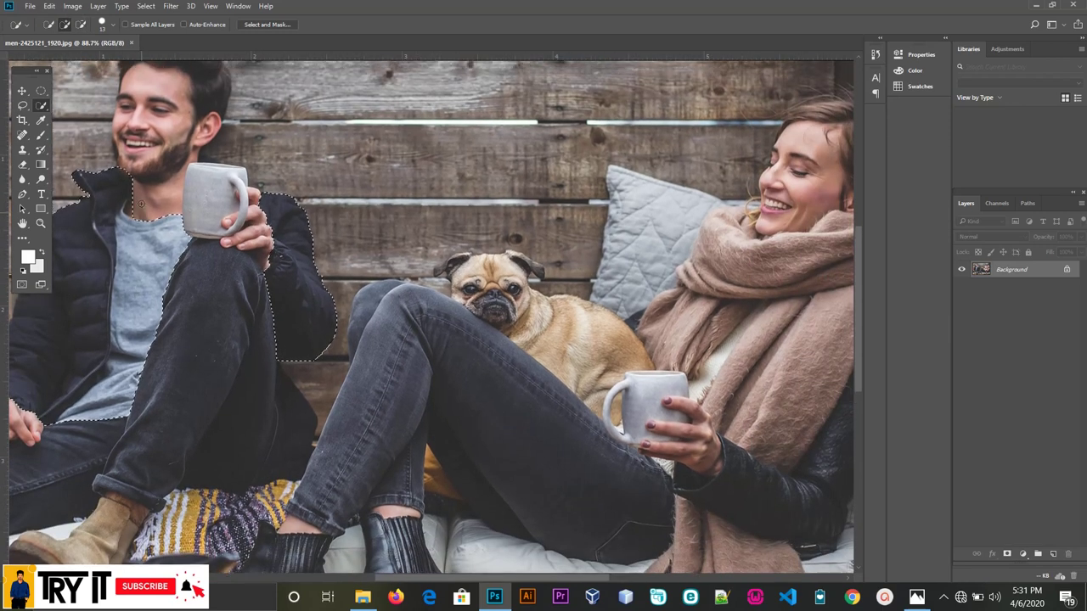
{"action": "scroll", "coordinate": [127, 225], "scroll_direction": "up", "scroll_amount": 2}
{"action": "scroll", "coordinate": [123, 218], "scroll_direction": "up", "scroll_amount": 1}
{"action": "scroll", "coordinate": [124, 218], "scroll_direction": "up", "scroll_amount": 1}
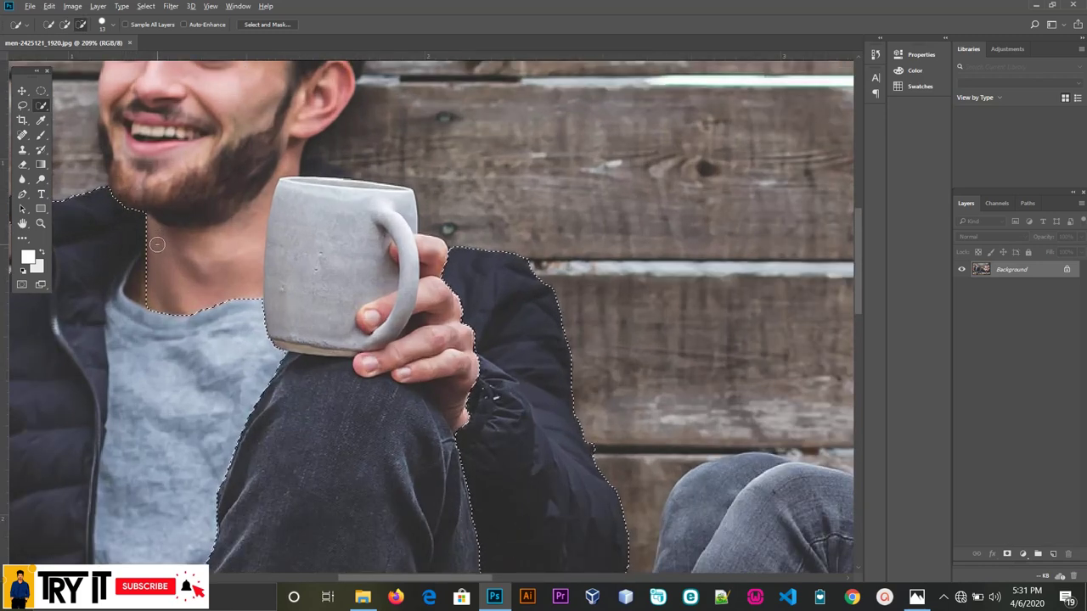
{"action": "left_click_drag", "start_coordinate": [151, 236], "coordinate": [146, 266]}
- Reshape the selection edge above the orange pillow
{"action": "scroll", "coordinate": [146, 267], "scroll_direction": "down", "scroll_amount": 2}
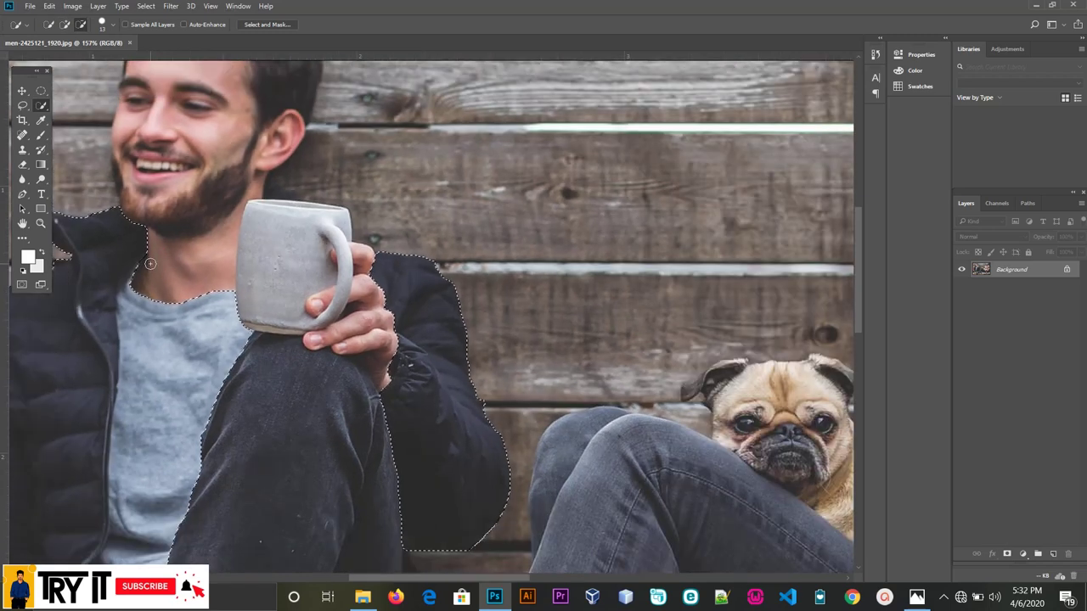
{"action": "scroll", "coordinate": [146, 267], "scroll_direction": "down", "scroll_amount": 2}
{"action": "scroll", "coordinate": [146, 266], "scroll_direction": "down", "scroll_amount": 2}
{"action": "scroll", "coordinate": [186, 341], "scroll_direction": "down", "scroll_amount": 2}
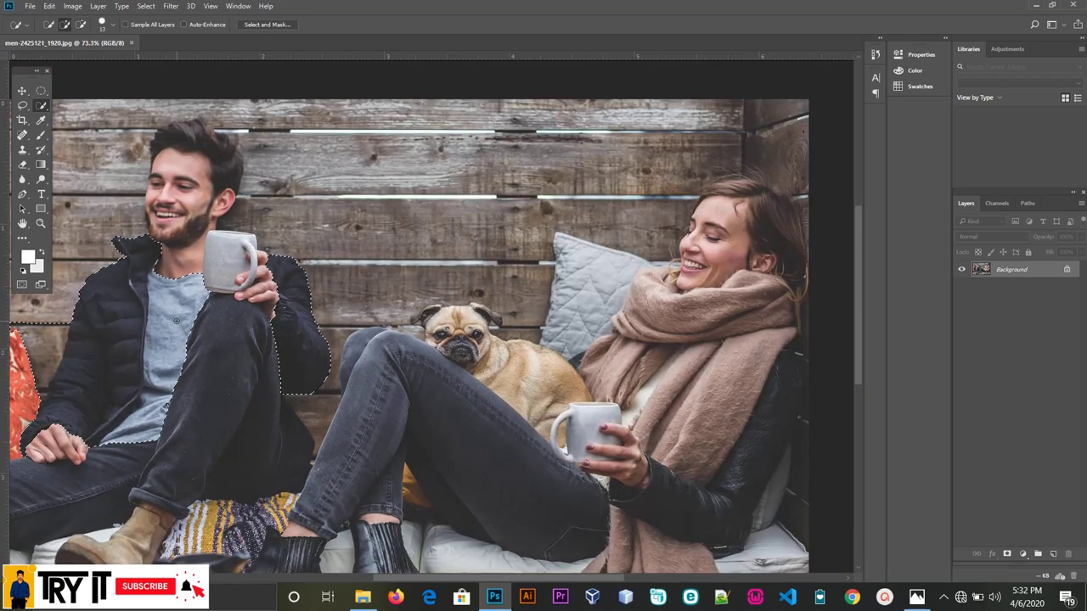
{"action": "scroll", "coordinate": [410, 571], "scroll_direction": "left", "scroll_amount": 2}
{"action": "scroll", "coordinate": [411, 570], "scroll_direction": "left", "scroll_amount": 2}
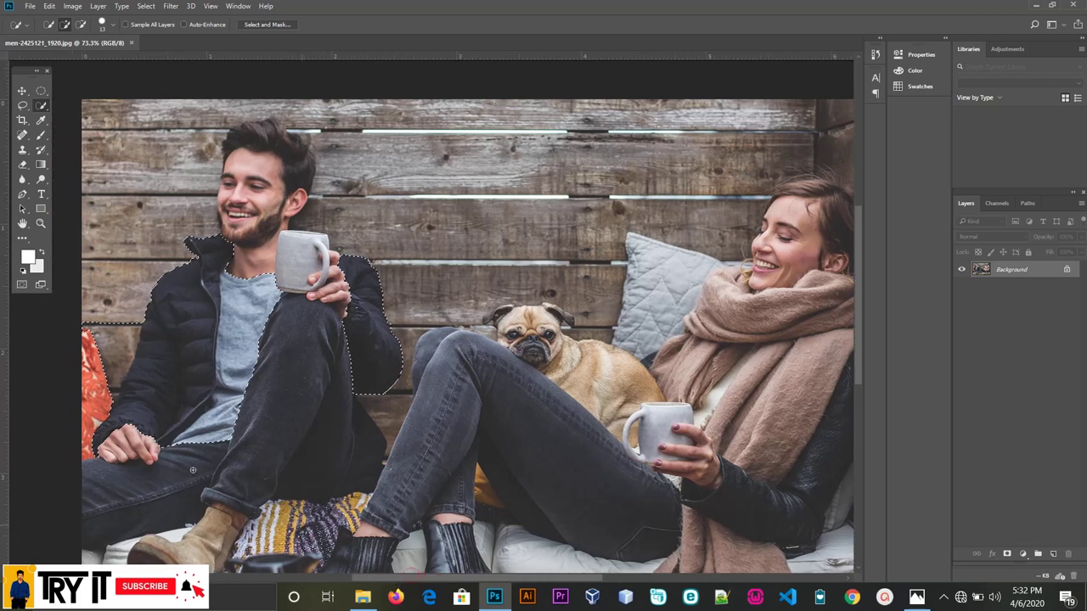
{"action": "scroll", "coordinate": [107, 411], "scroll_direction": "up", "scroll_amount": 1}
{"action": "scroll", "coordinate": [108, 410], "scroll_direction": "up", "scroll_amount": 1}
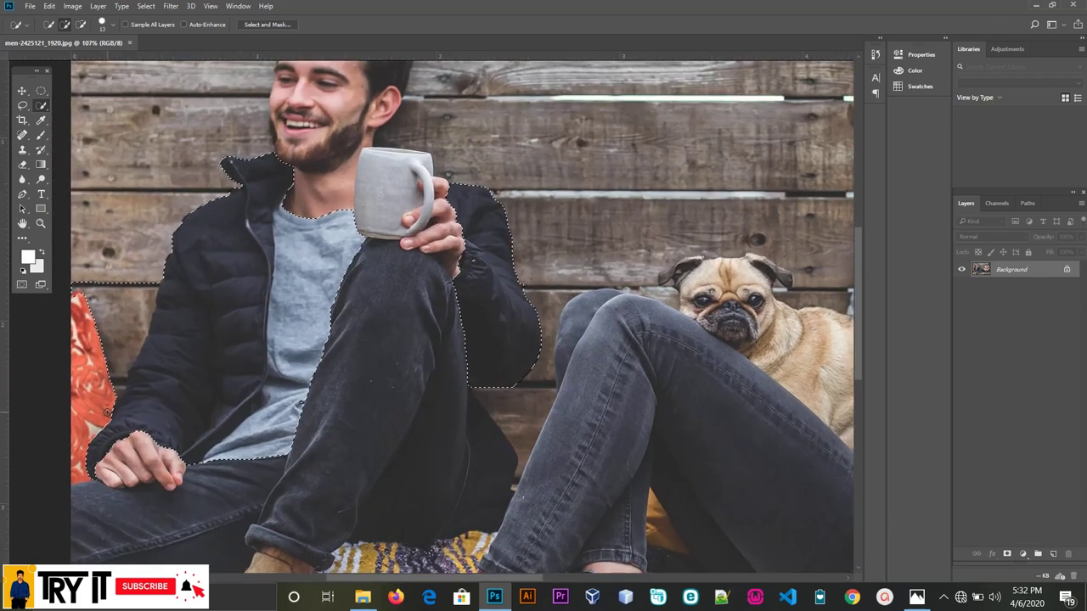
{"action": "scroll", "coordinate": [108, 411], "scroll_direction": "up", "scroll_amount": 1}
{"action": "scroll", "coordinate": [108, 411], "scroll_direction": "up", "scroll_amount": 1}
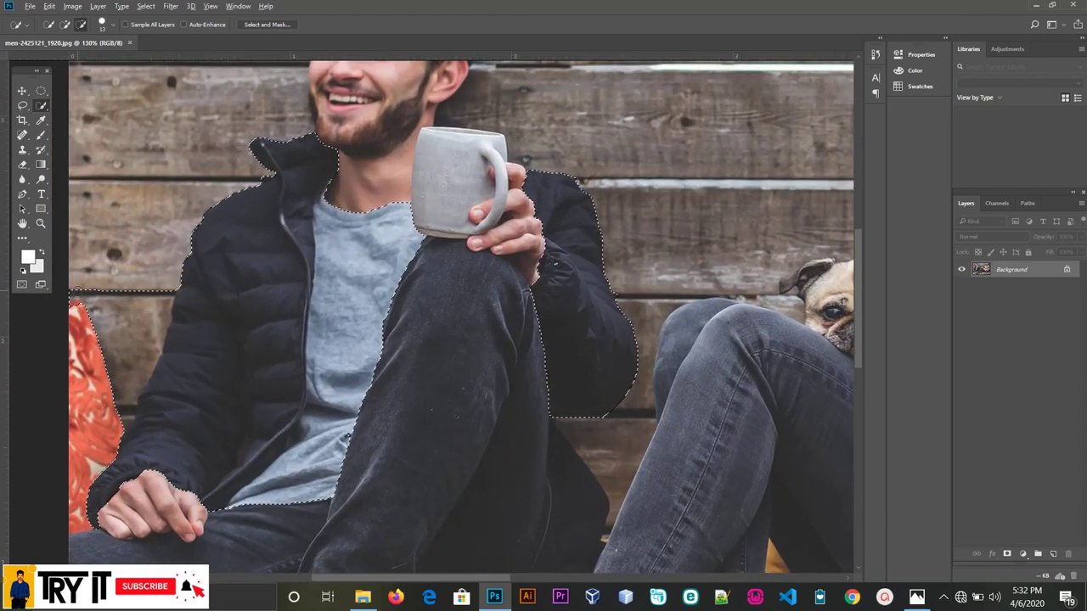
{"action": "left_click_drag", "start_coordinate": [76, 289], "coordinate": [102, 299]}
- Subtract the pillow's top edge and the wood left of the jacket from the selection
{"action": "left_click", "coordinate": [80, 24]}
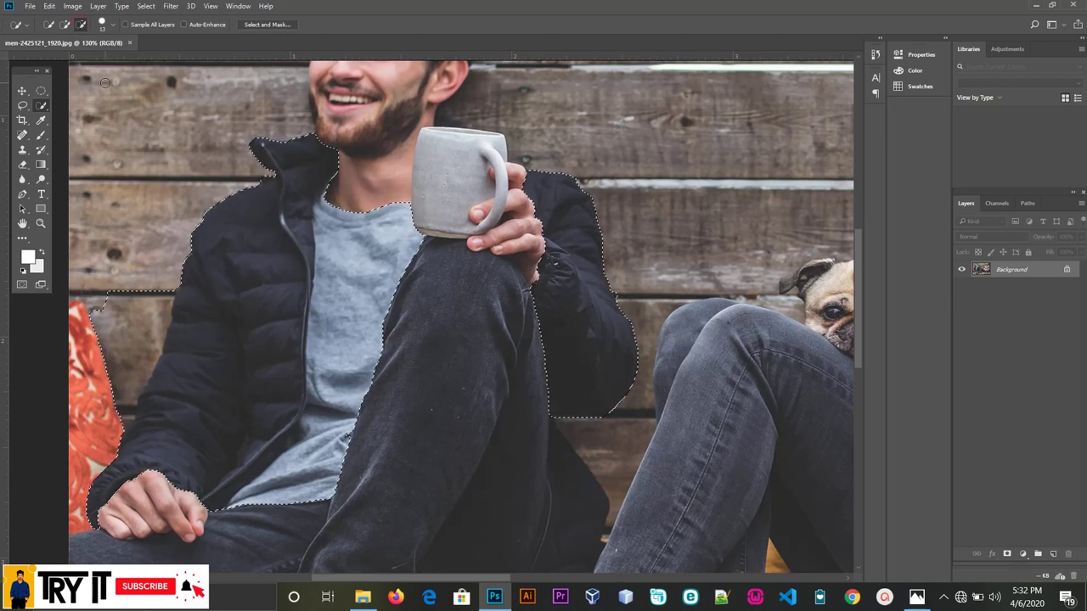
{"action": "scroll", "coordinate": [102, 271], "scroll_direction": "down", "scroll_amount": 1}
{"action": "scroll", "coordinate": [102, 272], "scroll_direction": "up", "scroll_amount": 1}
{"action": "scroll", "coordinate": [101, 272], "scroll_direction": "up", "scroll_amount": 1}
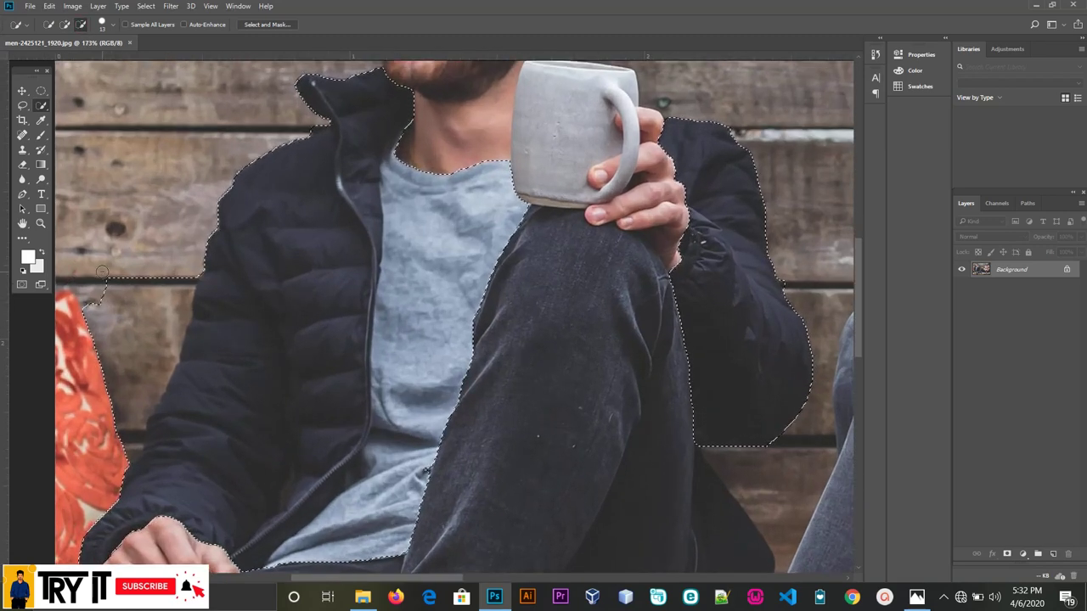
{"action": "left_click", "coordinate": [102, 271]}
{"action": "left_click_drag", "start_coordinate": [130, 304], "coordinate": [90, 335]}
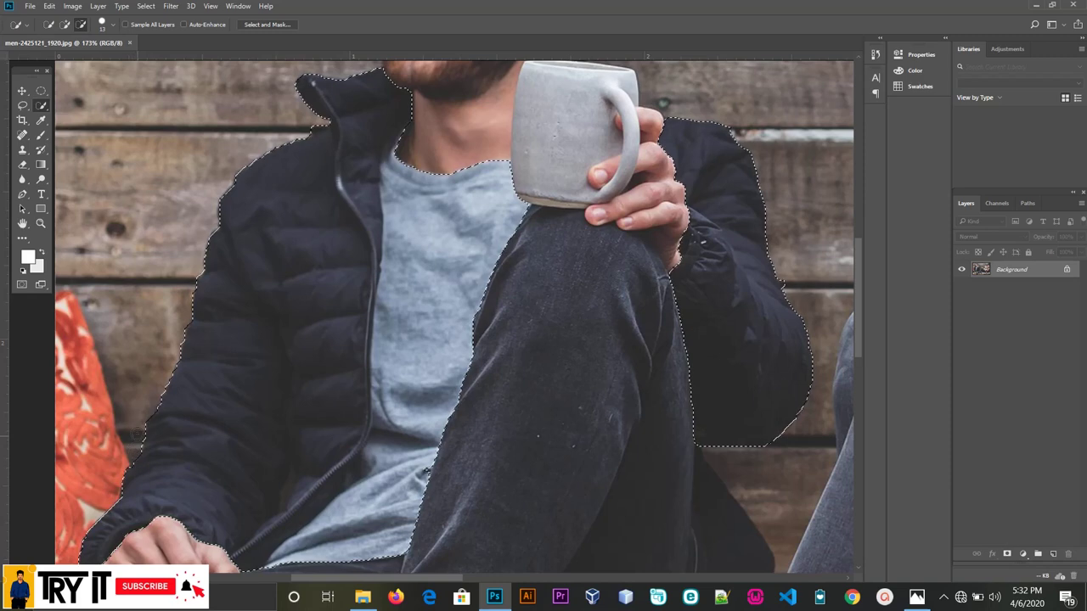
{"action": "scroll", "coordinate": [140, 381], "scroll_direction": "down", "scroll_amount": 1}
{"action": "scroll", "coordinate": [316, 329], "scroll_direction": "down", "scroll_amount": 1}
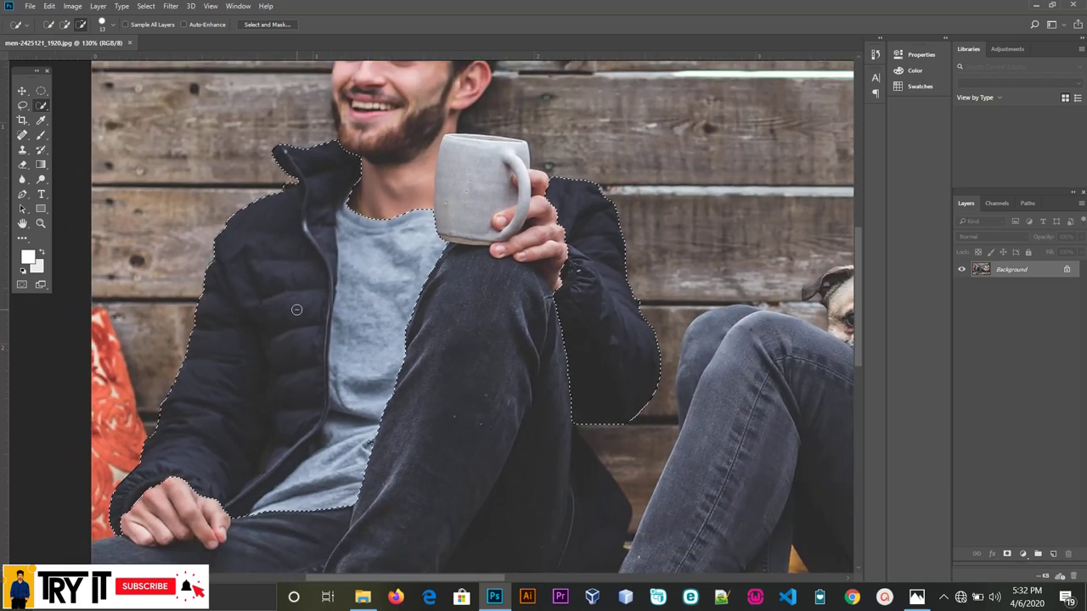
{"action": "scroll", "coordinate": [315, 329], "scroll_direction": "down", "scroll_amount": 1}
{"action": "scroll", "coordinate": [316, 328], "scroll_direction": "down", "scroll_amount": 1}
{"action": "scroll", "coordinate": [316, 329], "scroll_direction": "down", "scroll_amount": 1}
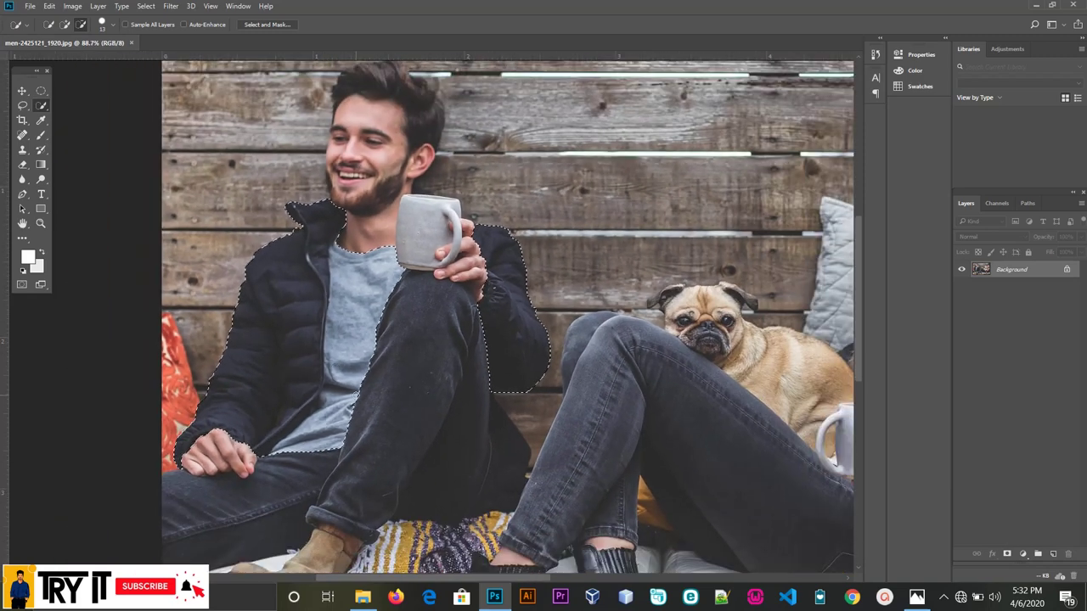
{"action": "scroll", "coordinate": [356, 396], "scroll_direction": "up", "scroll_amount": 3}
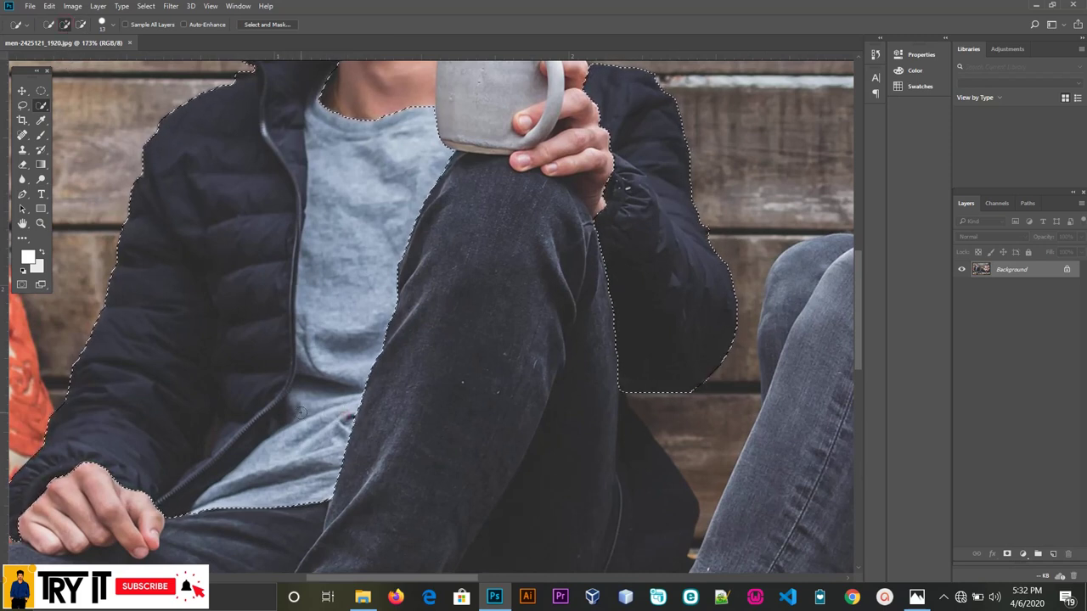
{"action": "scroll", "coordinate": [297, 409], "scroll_direction": "down", "scroll_amount": 2}
{"action": "scroll", "coordinate": [297, 410], "scroll_direction": "down", "scroll_amount": 2}
{"action": "scroll", "coordinate": [298, 410], "scroll_direction": "down", "scroll_amount": 2}
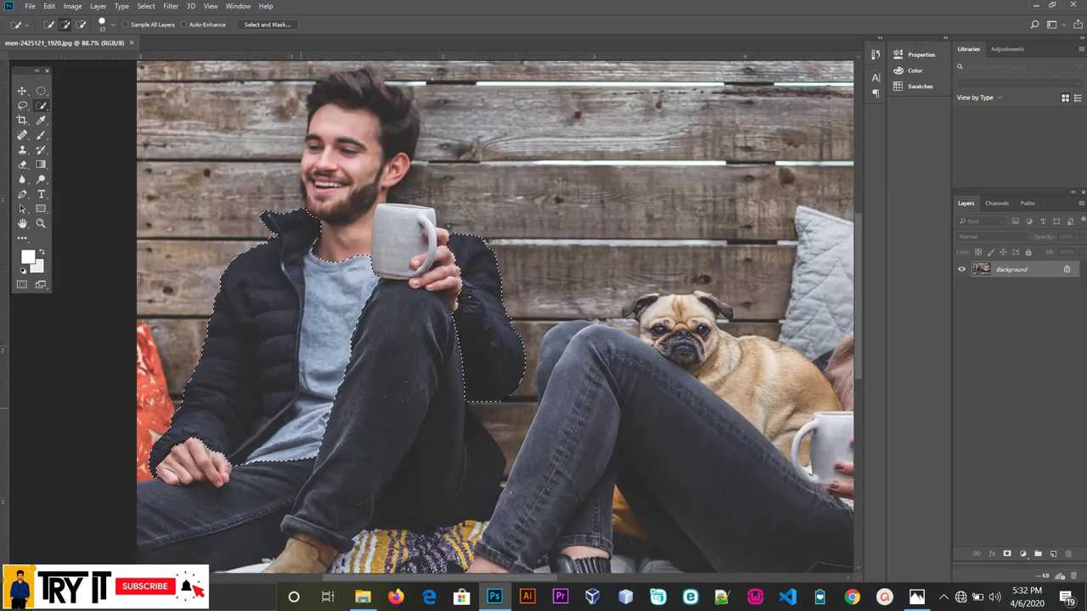
{"action": "scroll", "coordinate": [300, 408], "scroll_direction": "down", "scroll_amount": 2}
{"action": "scroll", "coordinate": [299, 408], "scroll_direction": "down", "scroll_amount": 1}
{"action": "scroll", "coordinate": [300, 408], "scroll_direction": "down", "scroll_amount": 1}
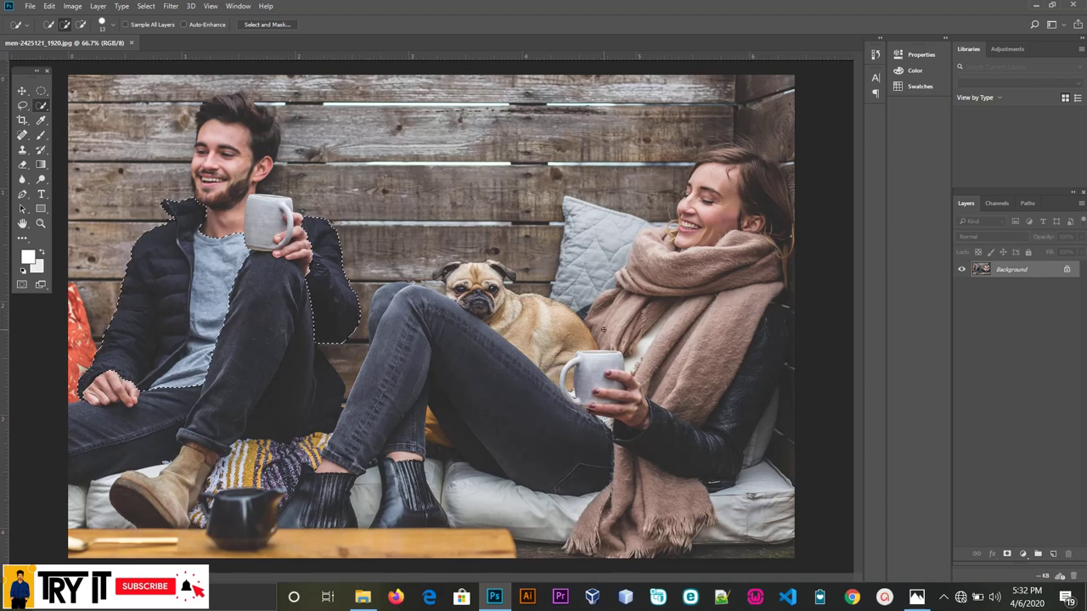
- Start selecting the woman's scarf and subtract the pillow edge from the selection
{"action": "scroll", "coordinate": [619, 319], "scroll_direction": "up", "scroll_amount": 1, "text": "alt"}
{"action": "scroll", "coordinate": [645, 302], "scroll_direction": "up", "scroll_amount": 1}
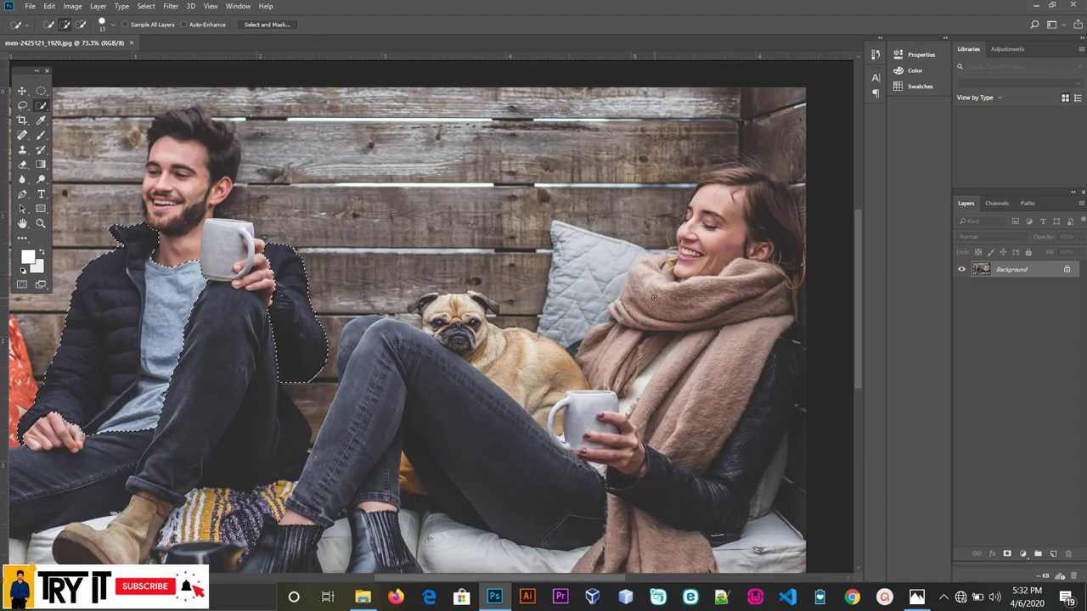
{"action": "left_click_drag", "start_coordinate": [653, 297], "coordinate": [654, 283]}
{"action": "left_click_drag", "start_coordinate": [613, 334], "coordinate": [594, 339]}
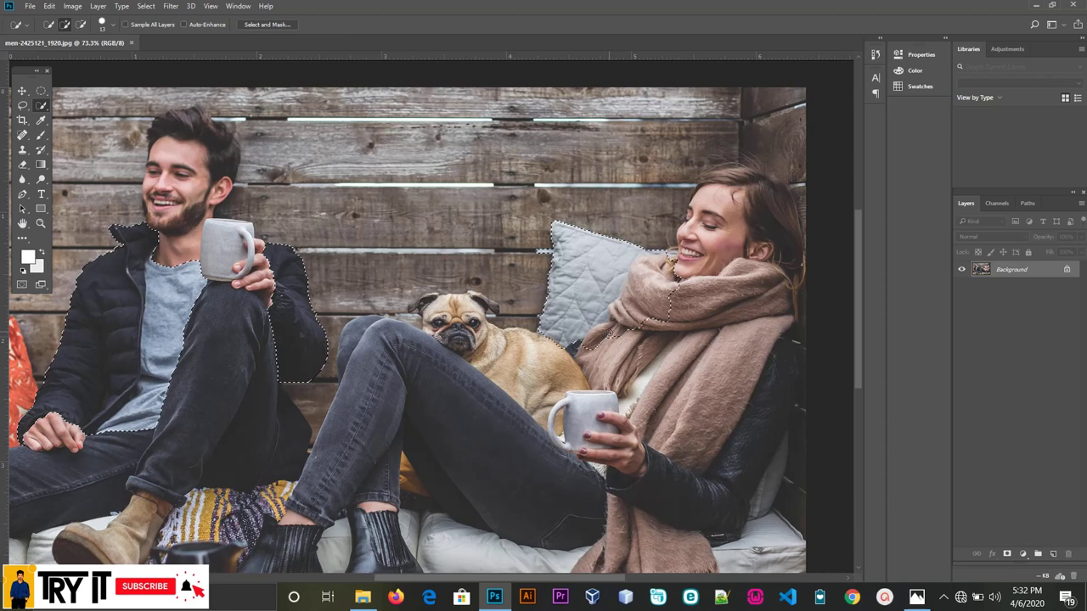
{"action": "key", "text": "alt"}
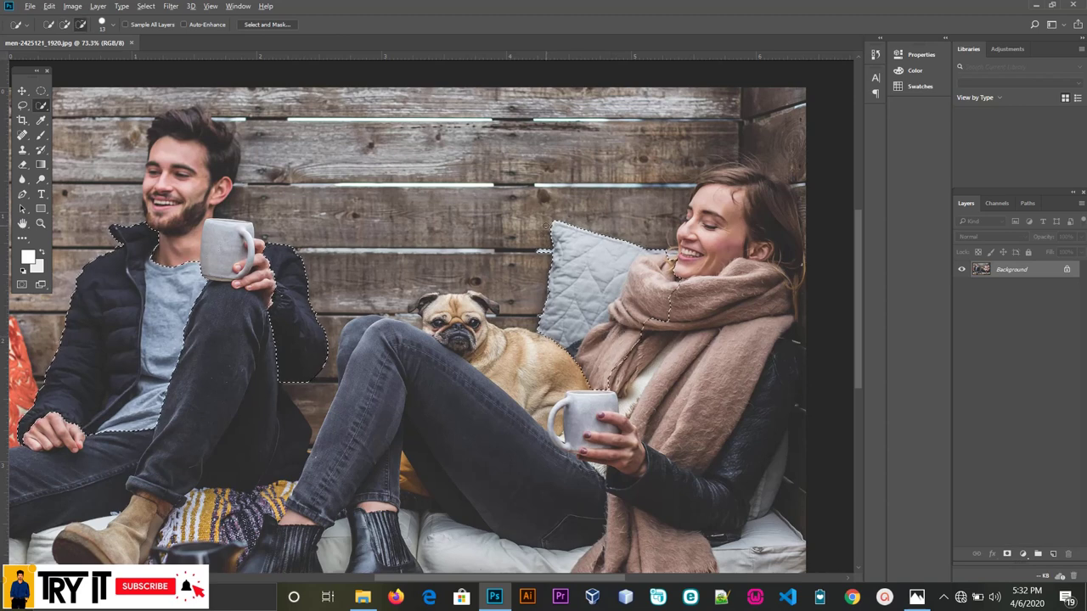
{"action": "left_click_drag", "start_coordinate": [545, 227], "coordinate": [565, 225]}
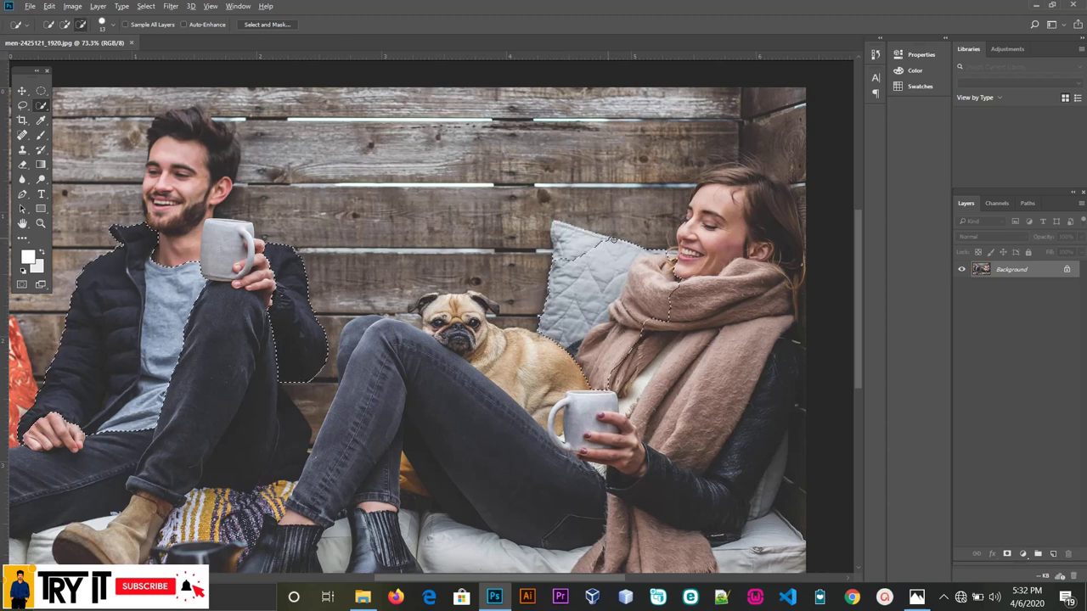
{"action": "left_click_drag", "start_coordinate": [624, 250], "coordinate": [602, 316]}
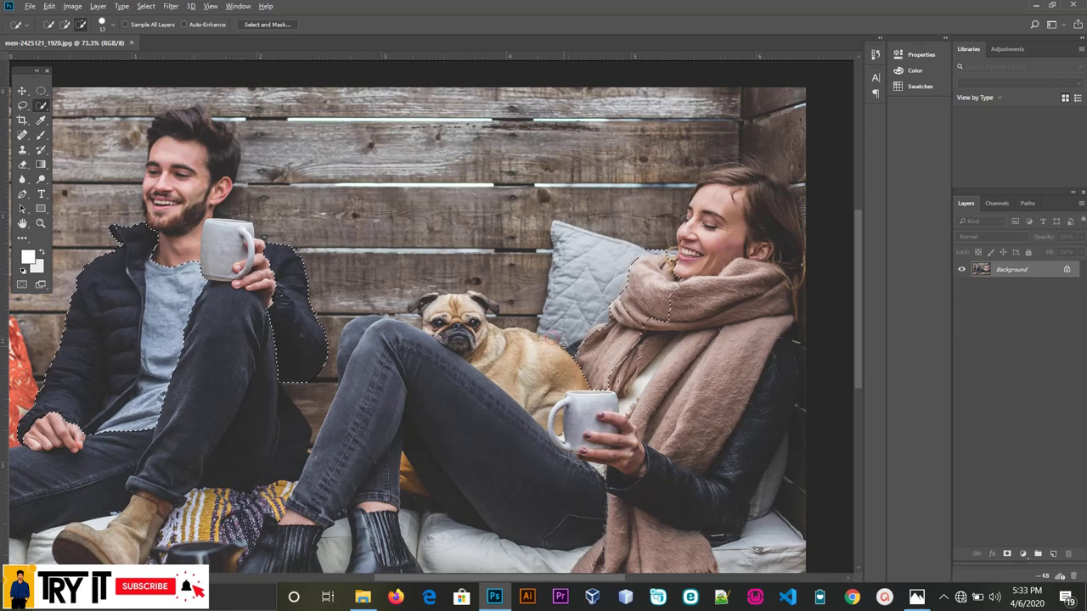
- Add the rest of the scarf along its right edge, trimming a stray edge
{"action": "key", "text": "alt"}
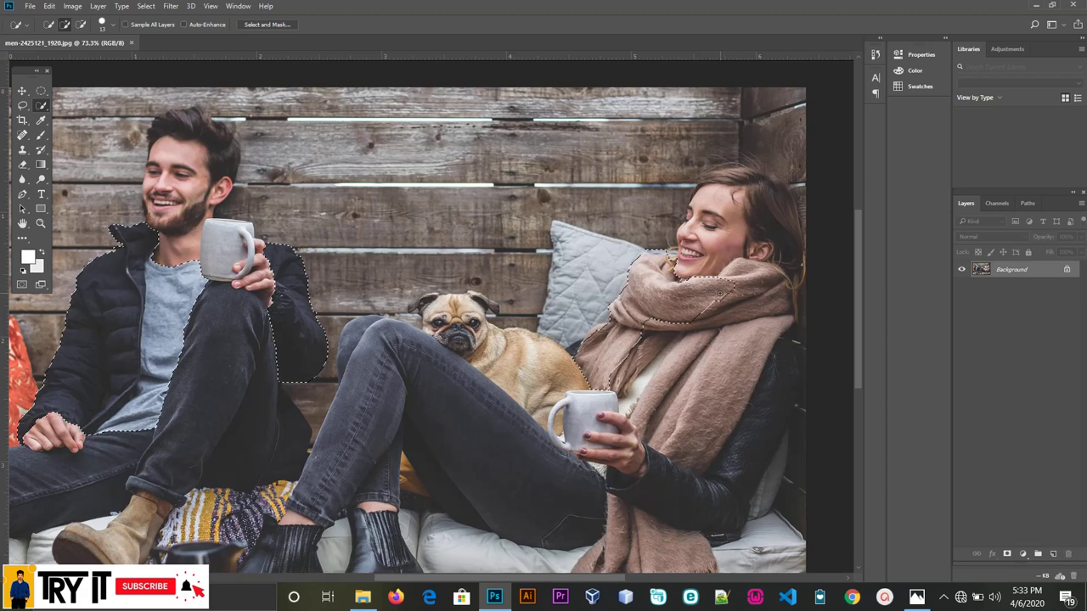
{"action": "left_click_drag", "start_coordinate": [659, 320], "coordinate": [649, 336]}
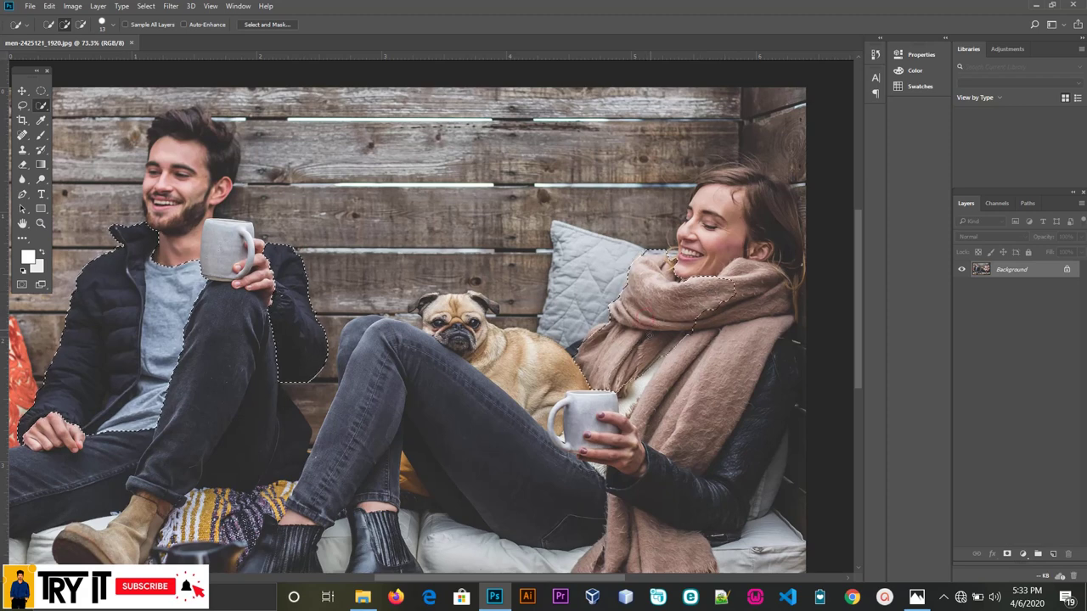
{"action": "key", "text": "alt"}
{"action": "left_click_drag", "start_coordinate": [722, 284], "coordinate": [709, 310]}
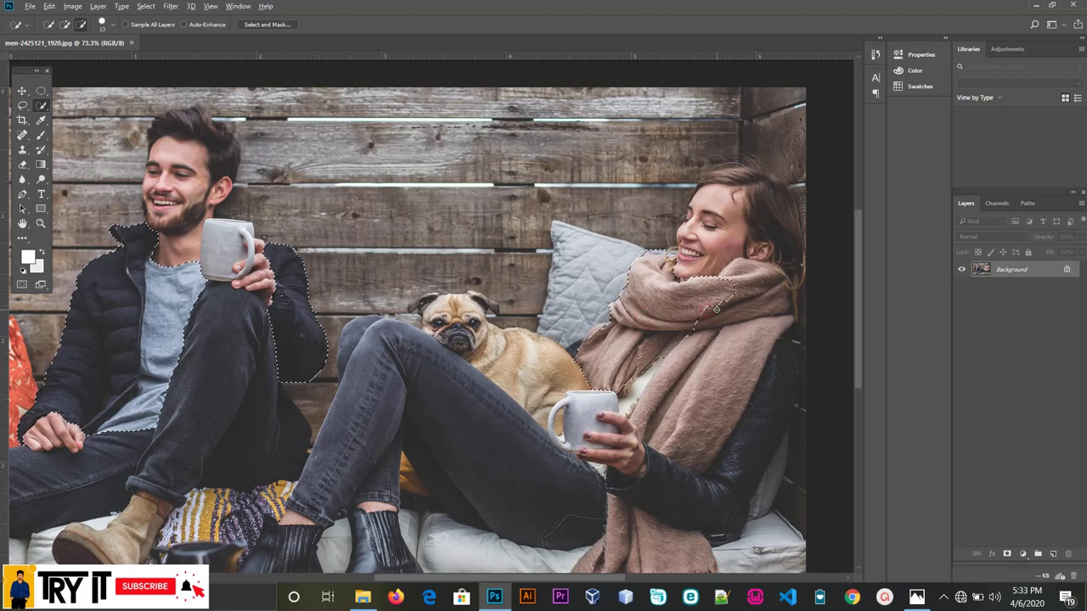
{"action": "key", "text": "alt"}
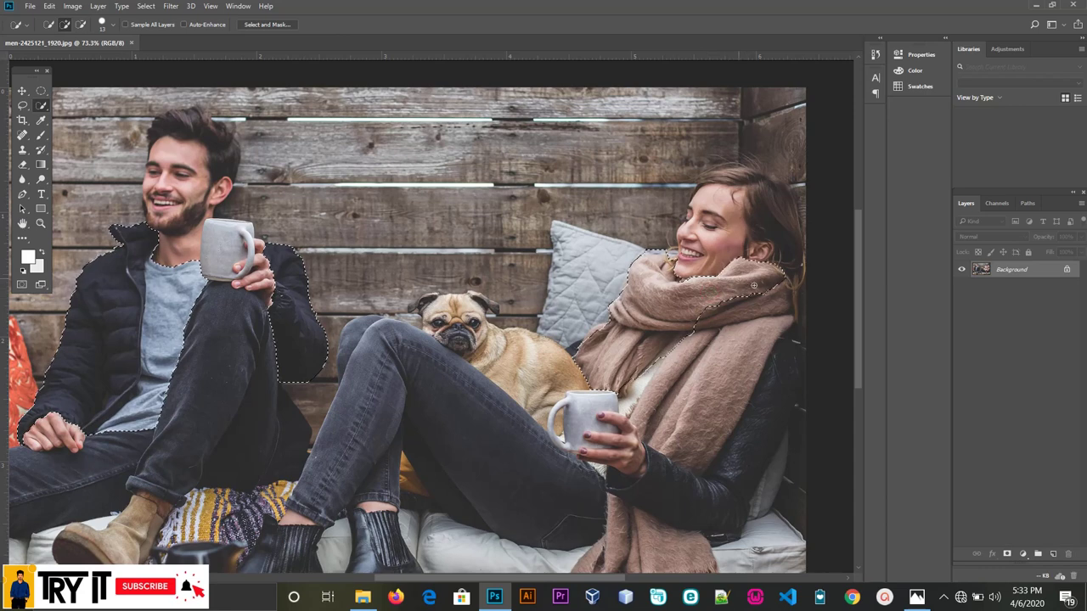
{"action": "mouse_move", "coordinate": [753, 286]}
{"action": "left_mouse_down"}
{"action": "mouse_move", "coordinate": [711, 311]}
{"action": "mouse_move", "coordinate": [751, 380]}
{"action": "mouse_move", "coordinate": [698, 465]}
{"action": "left_mouse_up"}
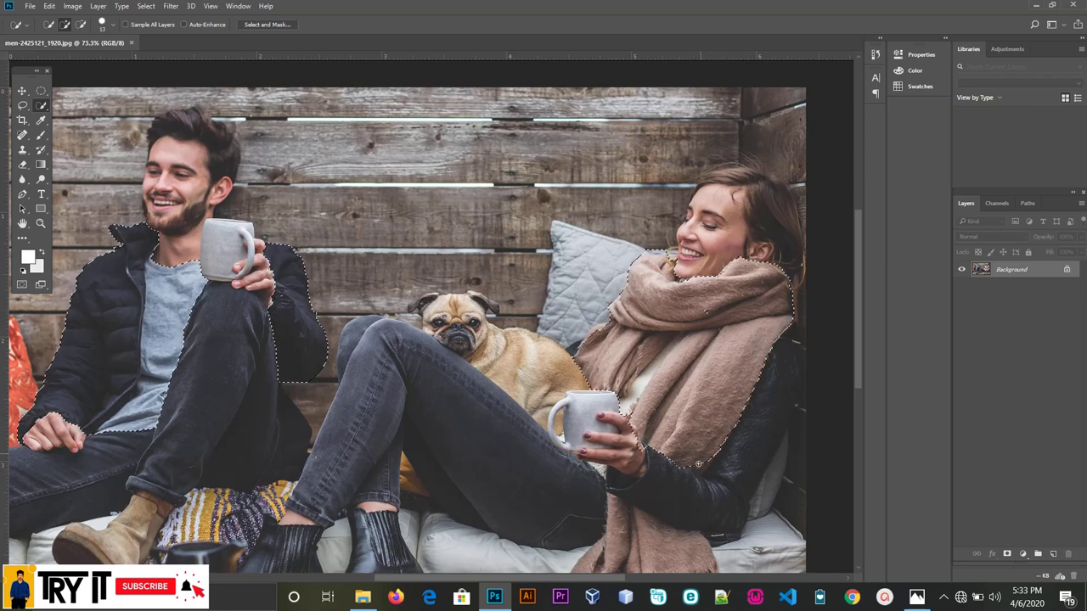
{"action": "scroll", "coordinate": [696, 467], "scroll_direction": "down", "scroll_amount": 1}
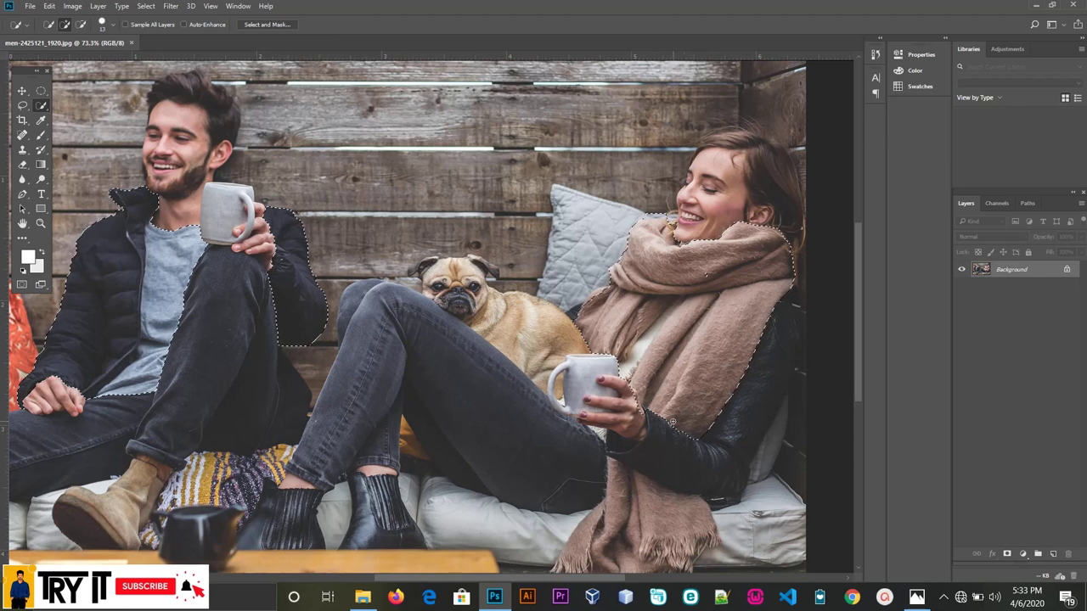
- Add the woman's jacket to the selection, undoing an overshooting stroke
{"action": "left_click_drag", "start_coordinate": [671, 422], "coordinate": [655, 453]}
{"action": "key", "text": "alt"}
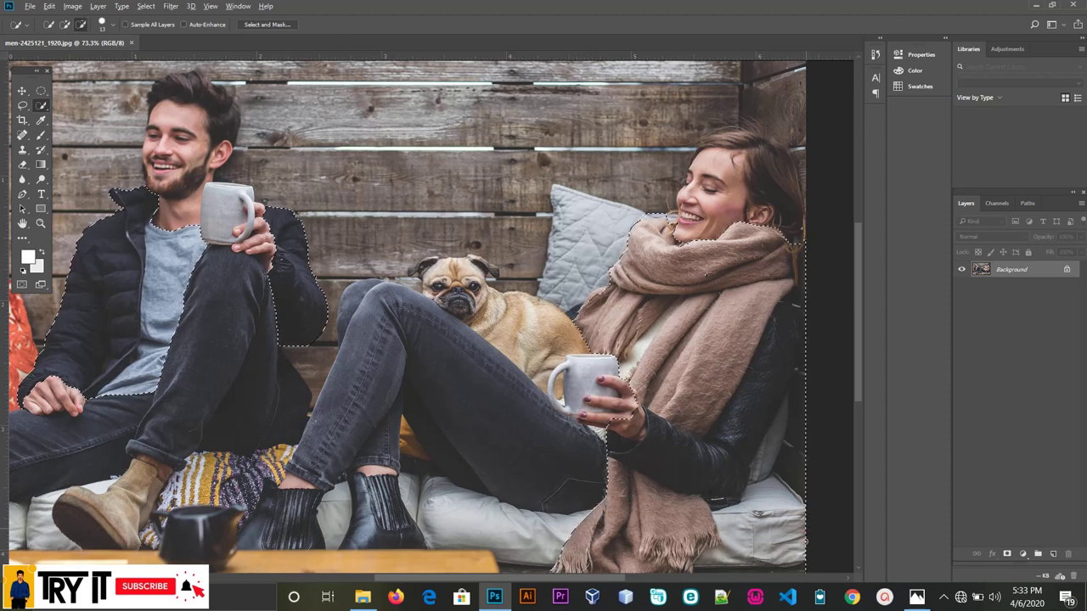
{"action": "scroll", "coordinate": [802, 543], "scroll_direction": "down", "scroll_amount": 2}
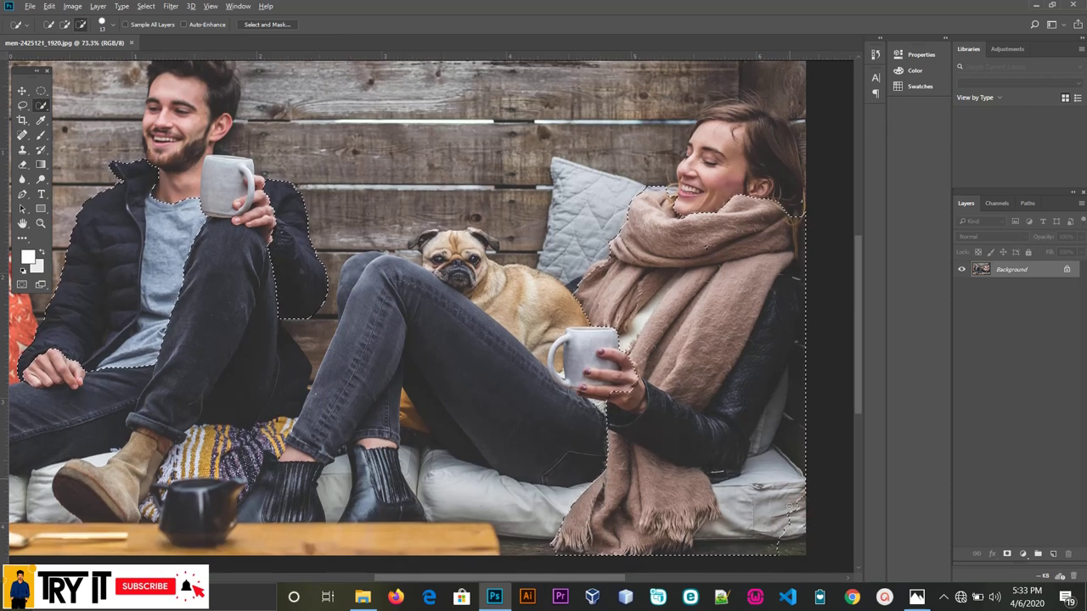
{"action": "scroll", "coordinate": [789, 507], "scroll_direction": "down", "scroll_amount": 3}
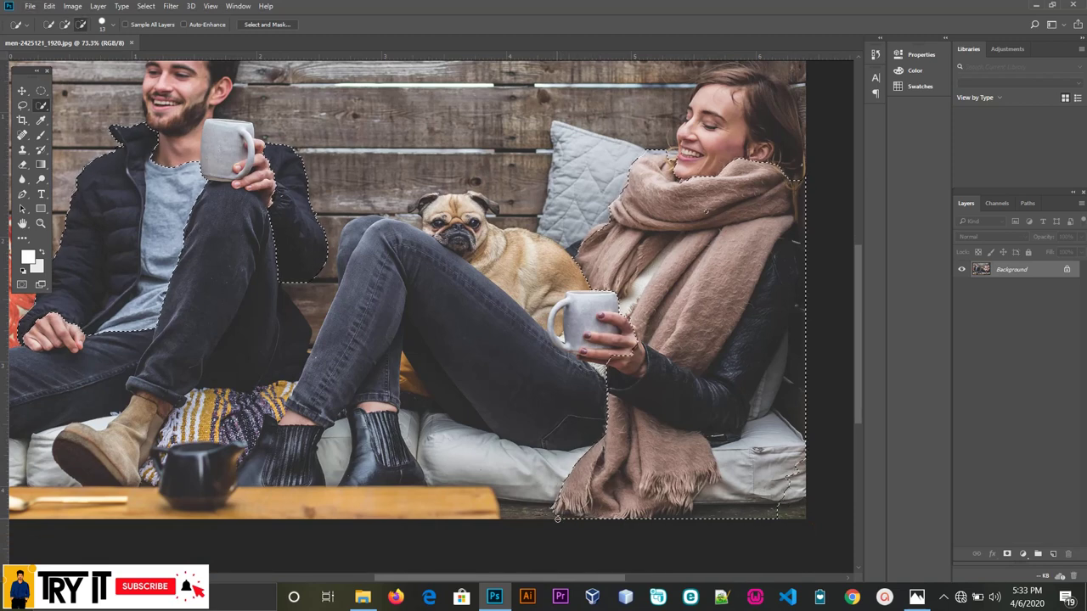
{"action": "key", "text": "alt"}
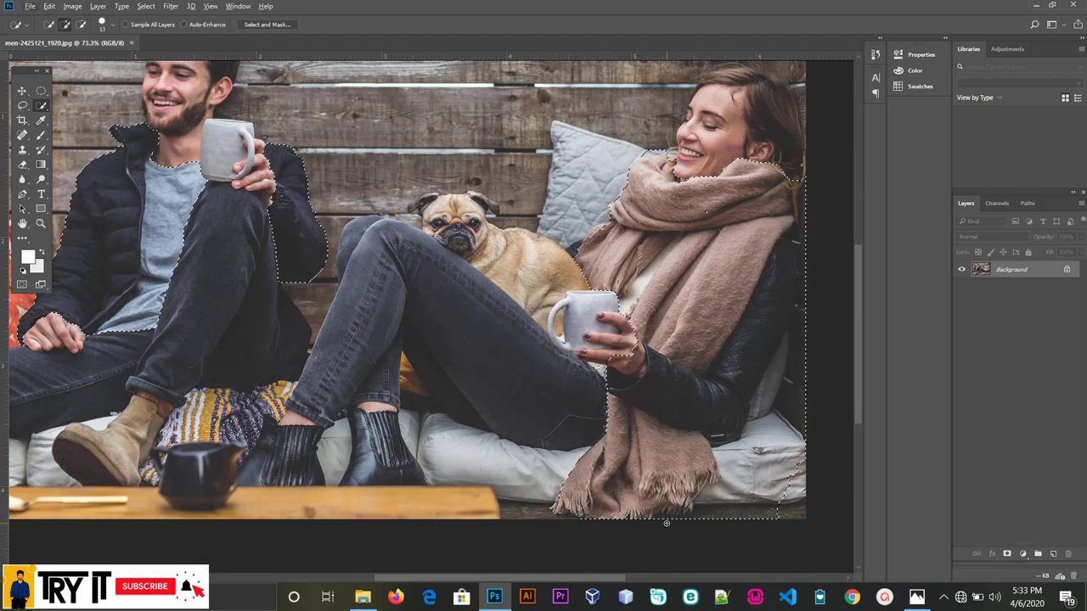
{"action": "left_click_drag", "start_coordinate": [665, 521], "coordinate": [174, 106]}
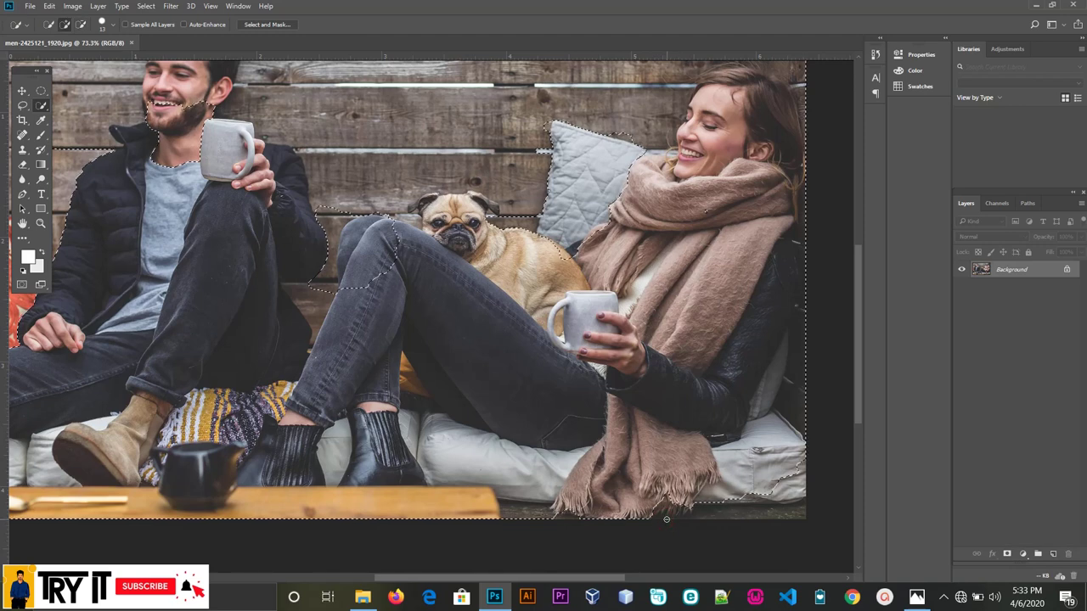
{"action": "left_click", "coordinate": [677, 459]}
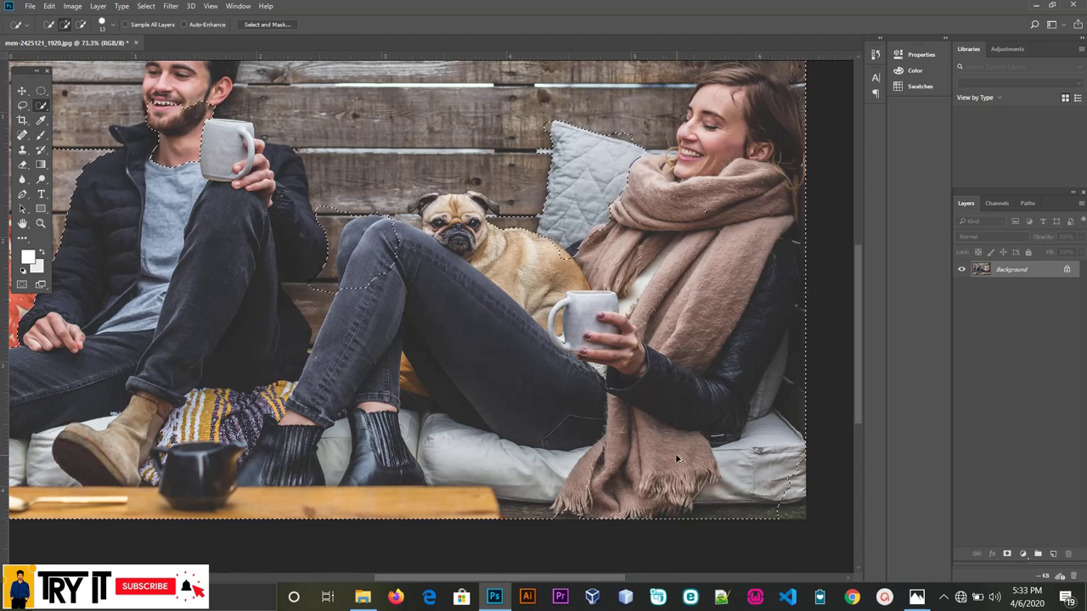
{"action": "key", "text": "ctrl+z"}
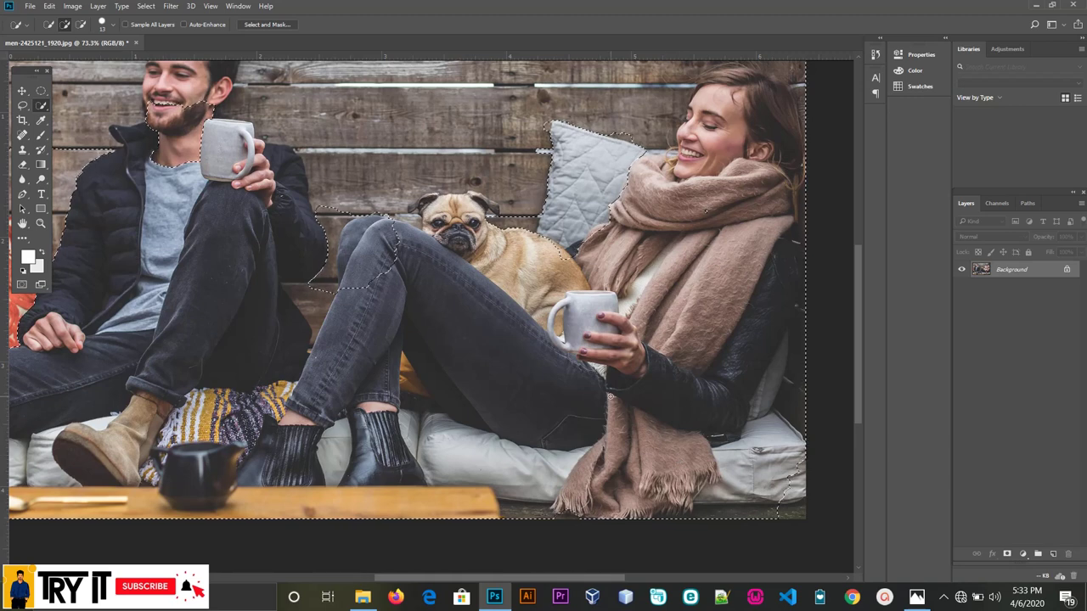
{"action": "key", "text": "ctrl+z"}
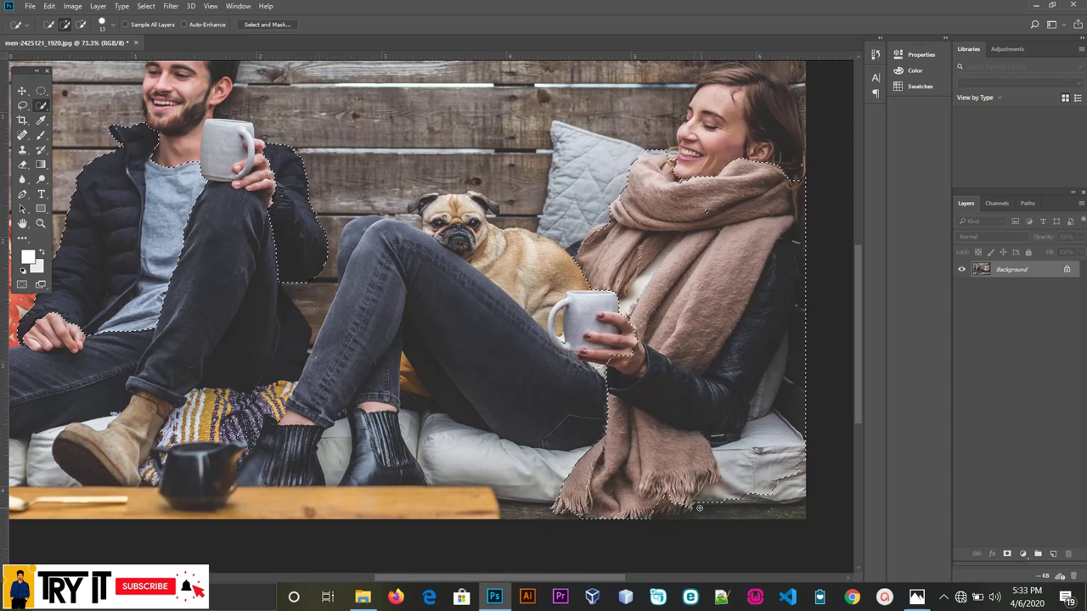
- Subtract the sofa cushion and refine the jacket's right and lower edges
{"action": "left_click", "coordinate": [703, 506], "text": "alt"}
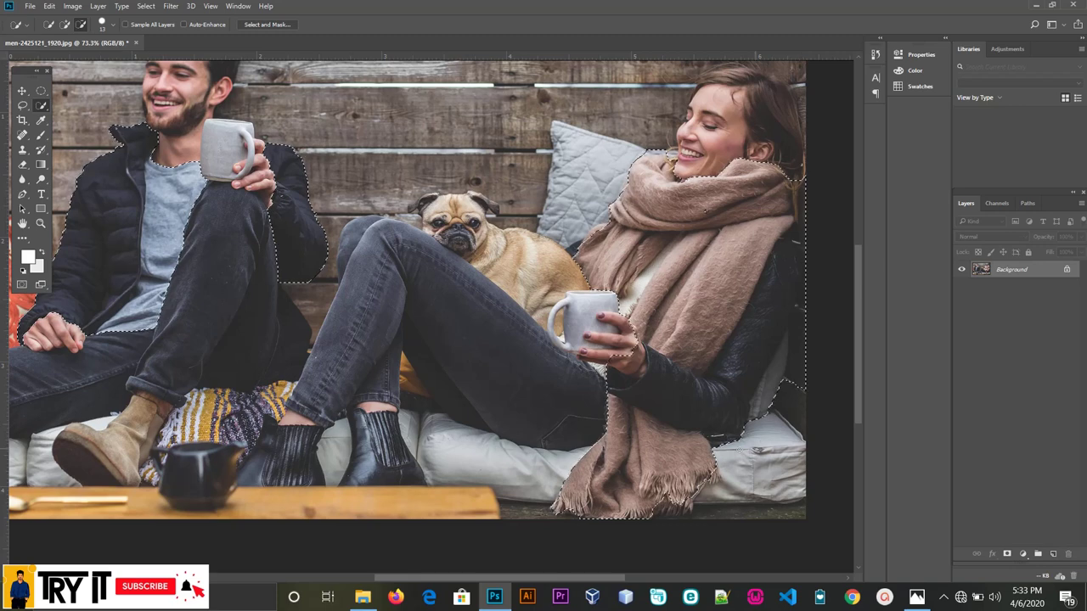
{"action": "left_click_drag", "start_coordinate": [715, 440], "coordinate": [783, 378]}
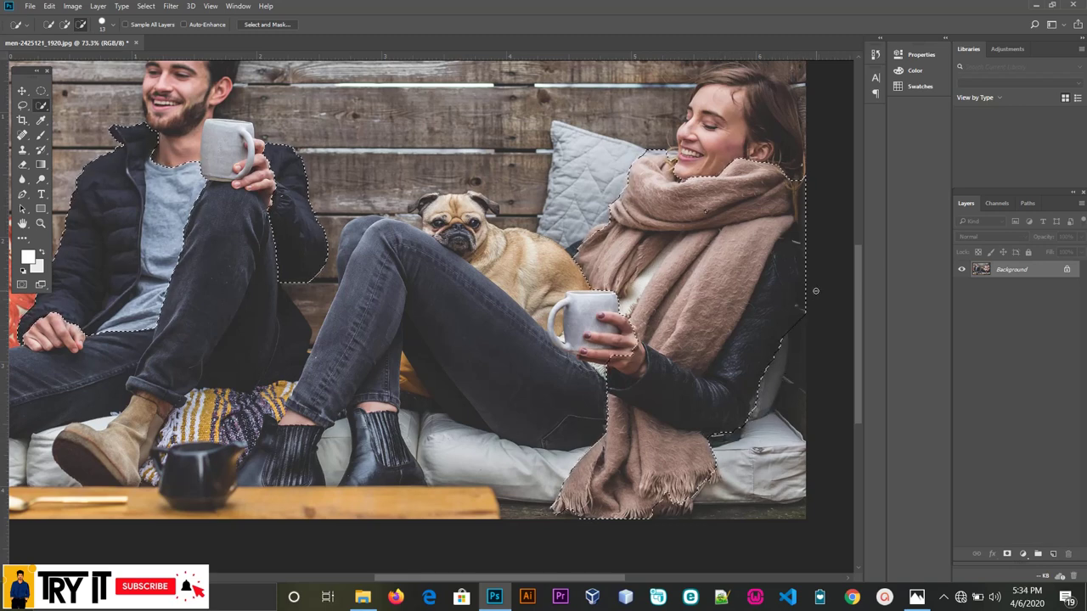
{"action": "scroll", "coordinate": [815, 290], "scroll_direction": "up", "scroll_amount": 2}
{"action": "scroll", "coordinate": [815, 290], "scroll_direction": "up", "scroll_amount": 3}
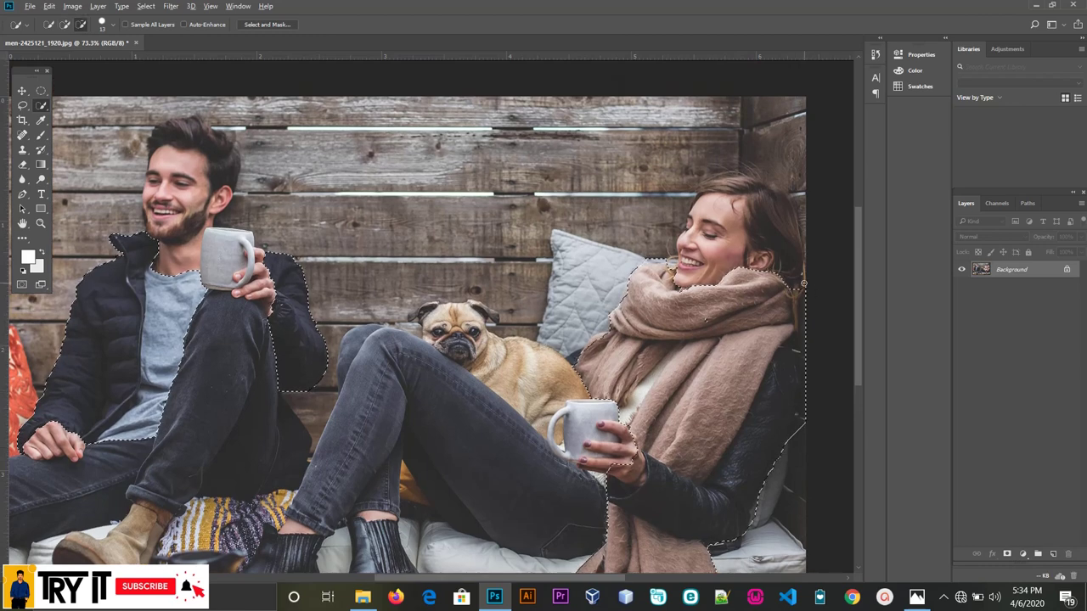
{"action": "left_click_drag", "start_coordinate": [803, 283], "coordinate": [803, 298]}
{"action": "left_click_drag", "start_coordinate": [799, 289], "coordinate": [794, 323]}
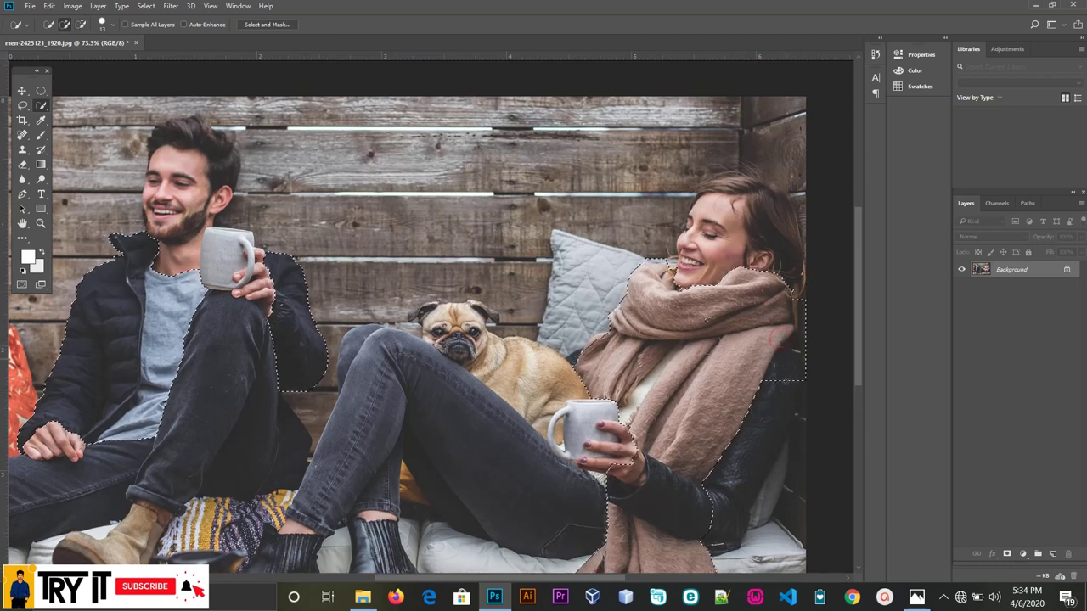
{"action": "scroll", "coordinate": [705, 321], "scroll_direction": "down", "scroll_amount": 3}
{"action": "scroll", "coordinate": [705, 266], "scroll_direction": "up", "scroll_amount": 5, "text": "alt"}
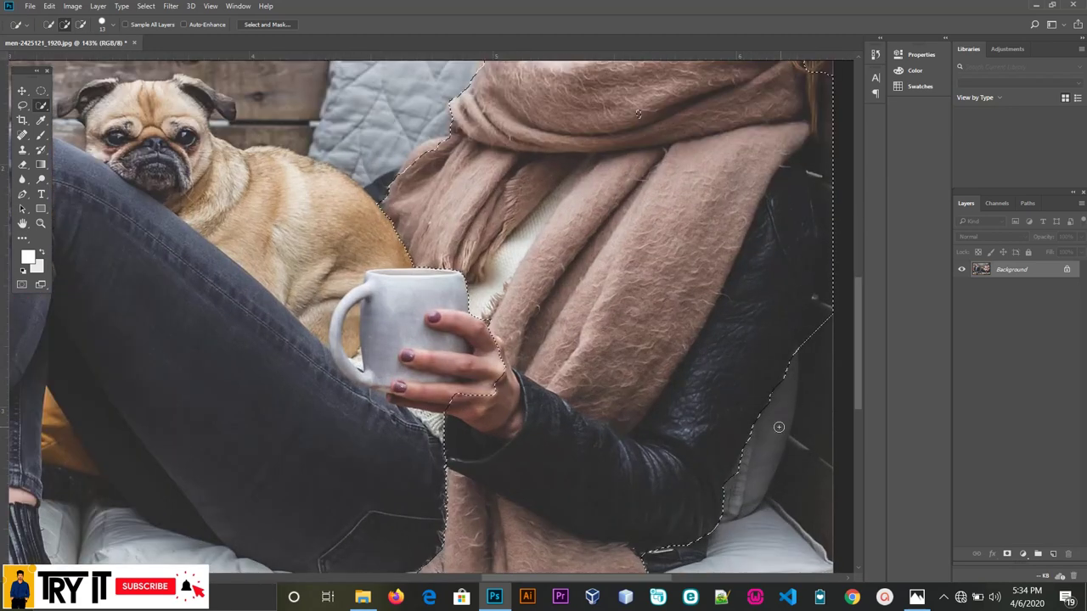
{"action": "scroll", "coordinate": [695, 460], "scroll_direction": "down", "scroll_amount": 2}
{"action": "scroll", "coordinate": [696, 460], "scroll_direction": "down", "scroll_amount": 1}
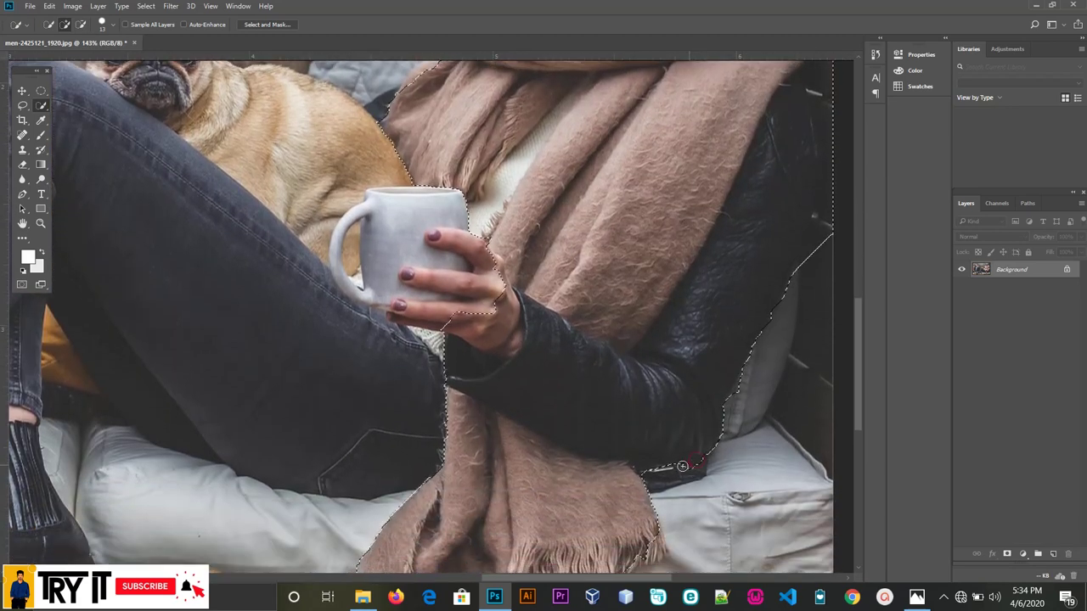
{"action": "mouse_move", "coordinate": [695, 460]}
{"action": "left_mouse_down"}
{"action": "mouse_move", "coordinate": [655, 475]}
{"action": "mouse_move", "coordinate": [671, 480]}
{"action": "left_mouse_up"}
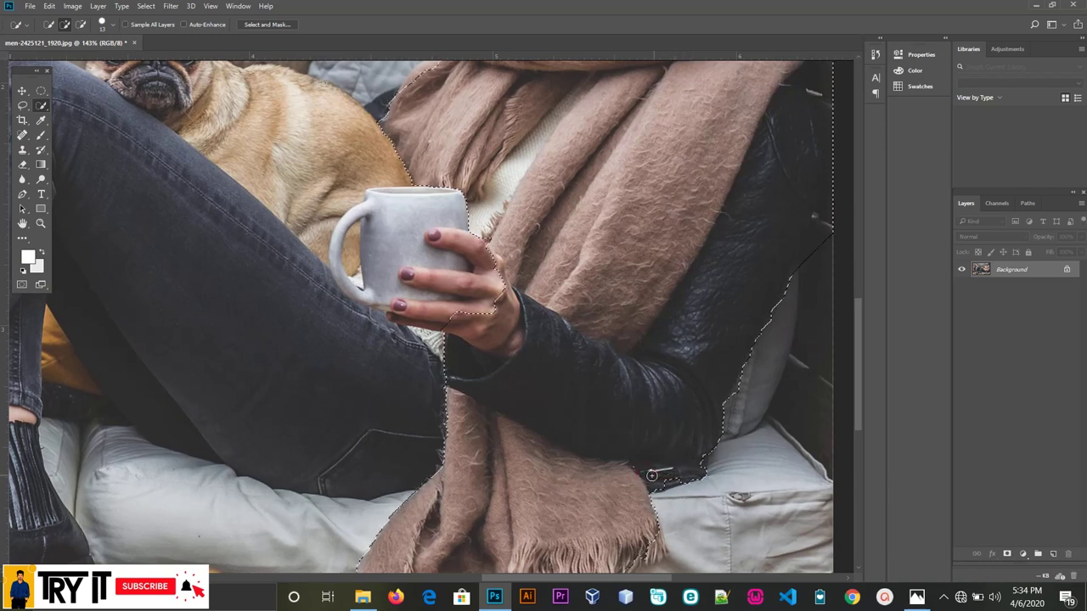
- Remove the strip of the woman's hair from the selection
{"action": "scroll", "coordinate": [828, 348], "scroll_direction": "up", "scroll_amount": 5}
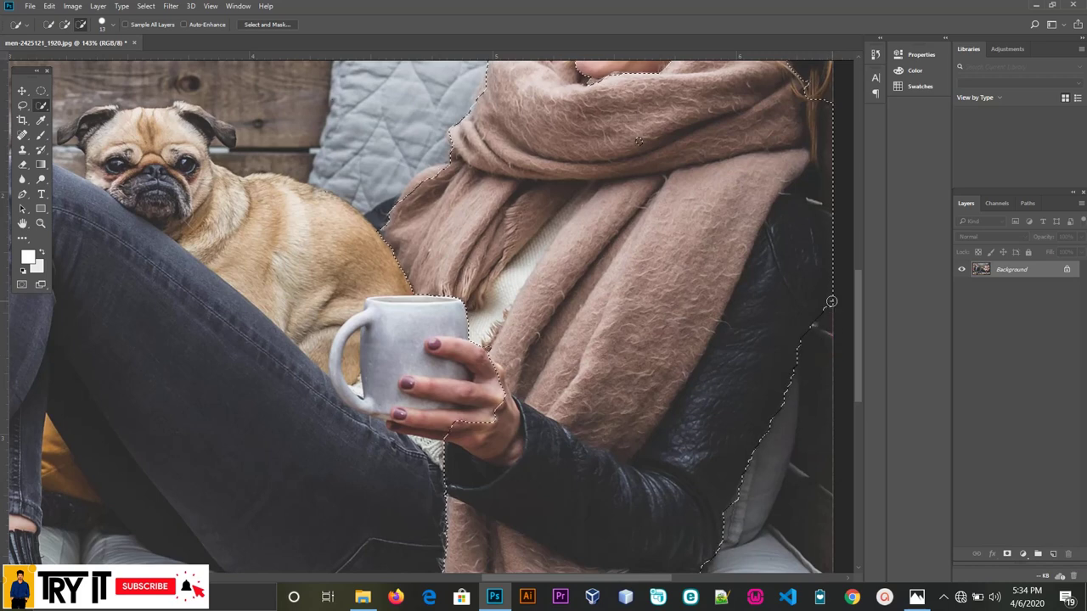
{"action": "scroll", "coordinate": [850, 290], "scroll_direction": "up", "scroll_amount": 1}
{"action": "scroll", "coordinate": [850, 290], "scroll_direction": "up", "scroll_amount": 4}
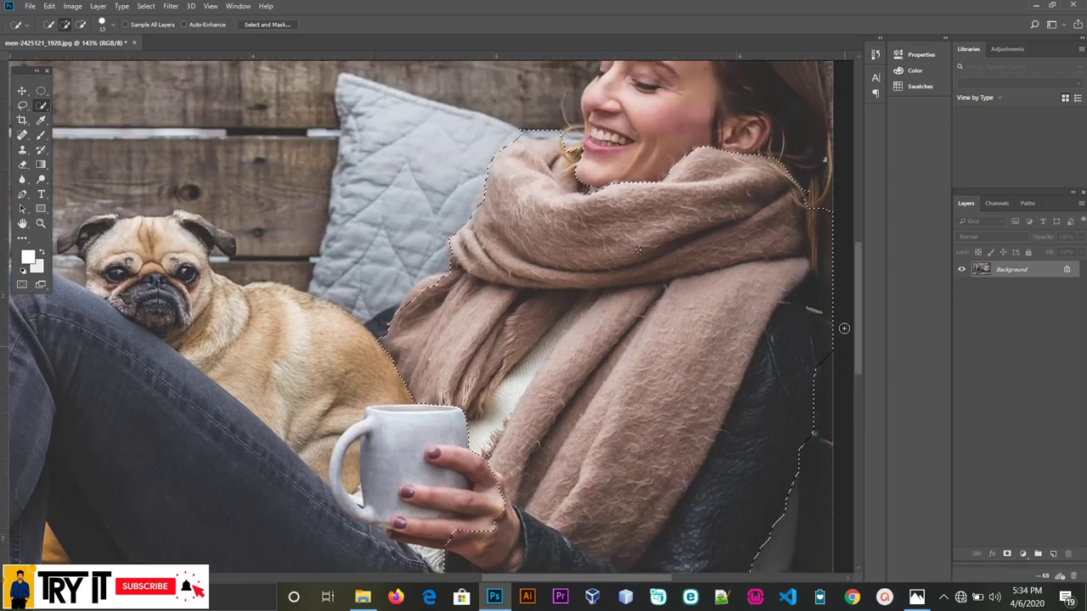
{"action": "scroll", "coordinate": [836, 255], "scroll_direction": "up", "scroll_amount": 1}
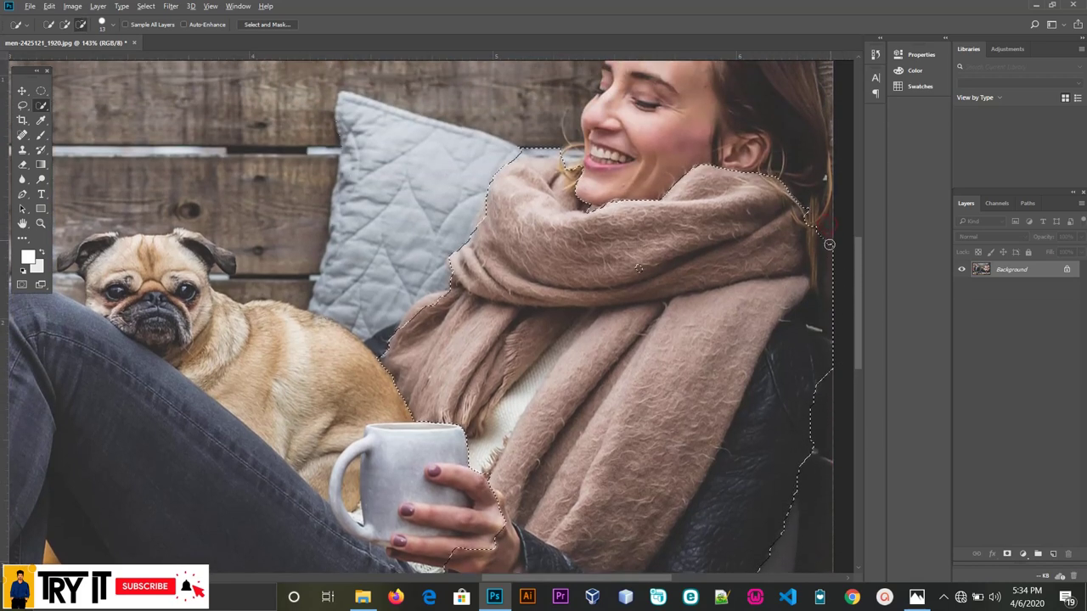
{"action": "left_click_drag", "start_coordinate": [828, 233], "coordinate": [832, 356]}
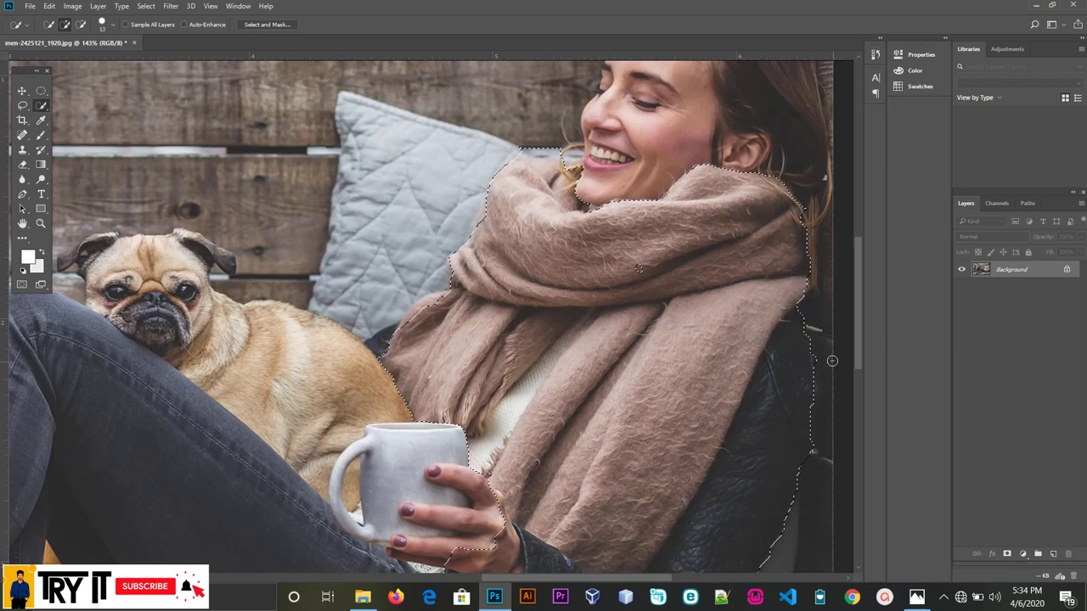
{"action": "scroll", "coordinate": [832, 364], "scroll_direction": "down", "scroll_amount": 1}
{"action": "scroll", "coordinate": [815, 391], "scroll_direction": "down", "scroll_amount": 3, "text": "alt"}
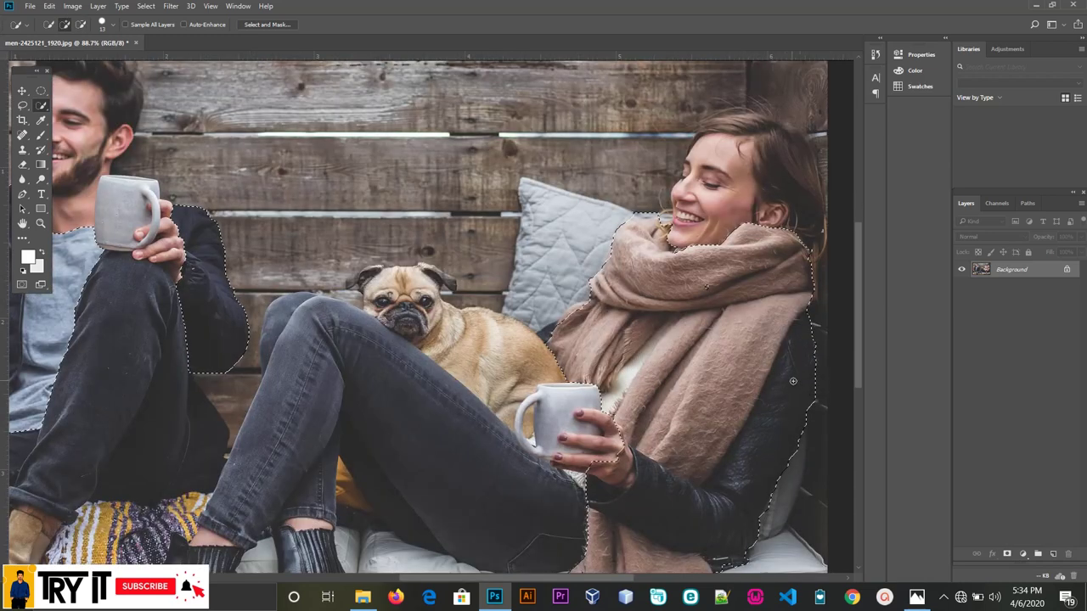
- Add the woman's hand and wrist area to the clothing selection
{"action": "scroll", "coordinate": [680, 416], "scroll_direction": "down", "scroll_amount": 2}
{"action": "scroll", "coordinate": [653, 421], "scroll_direction": "down", "scroll_amount": 2}
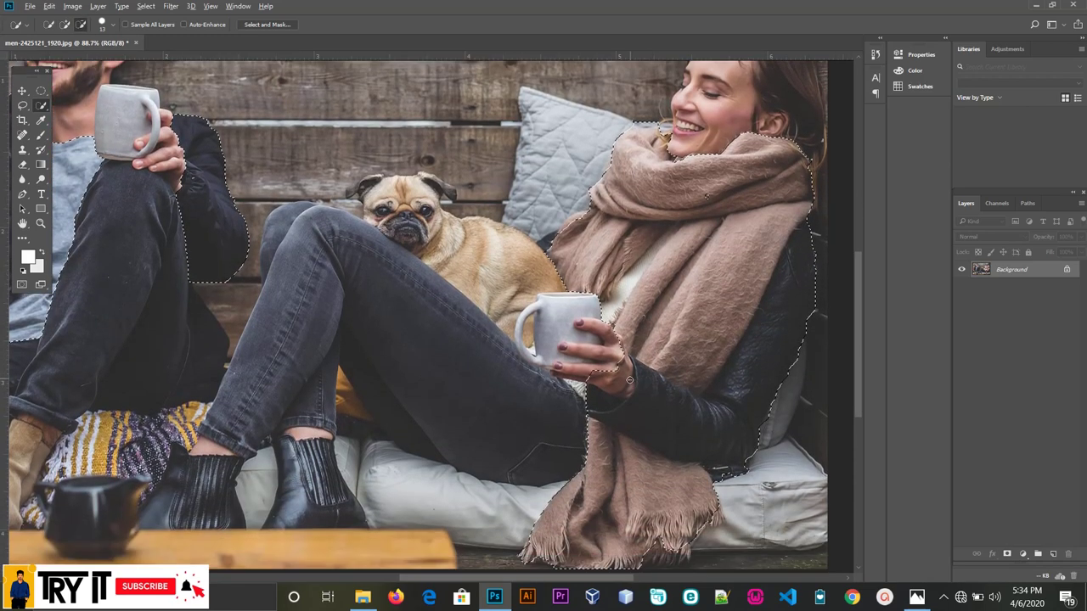
{"action": "scroll", "coordinate": [611, 312], "scroll_direction": "up", "scroll_amount": 3, "text": "alt"}
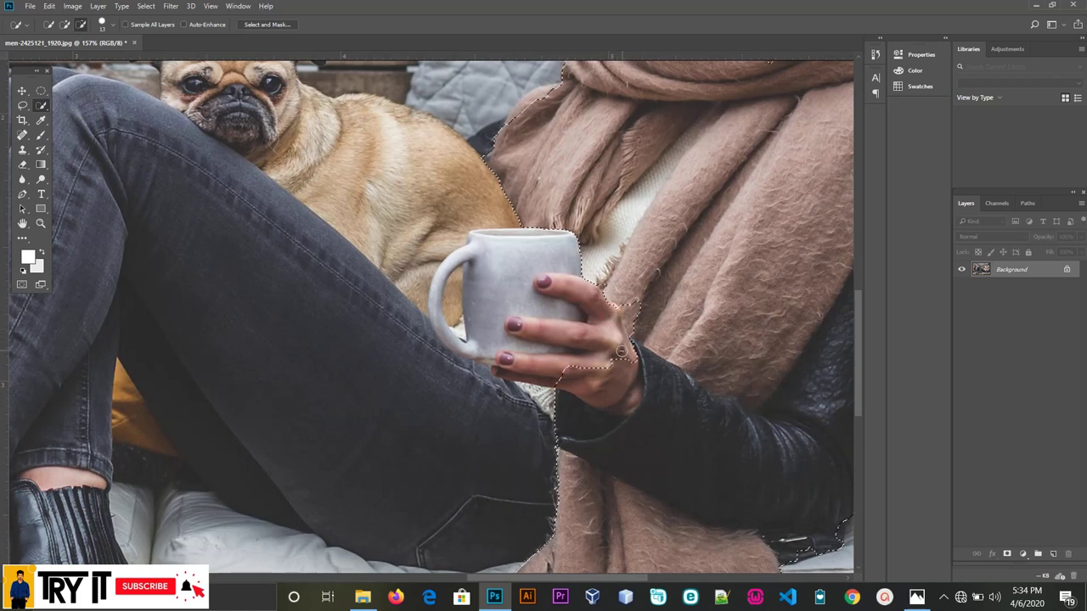
{"action": "mouse_move", "coordinate": [618, 345]}
{"action": "left_mouse_down"}
{"action": "mouse_move", "coordinate": [617, 386]}
{"action": "mouse_move", "coordinate": [631, 303]}
{"action": "left_mouse_up"}
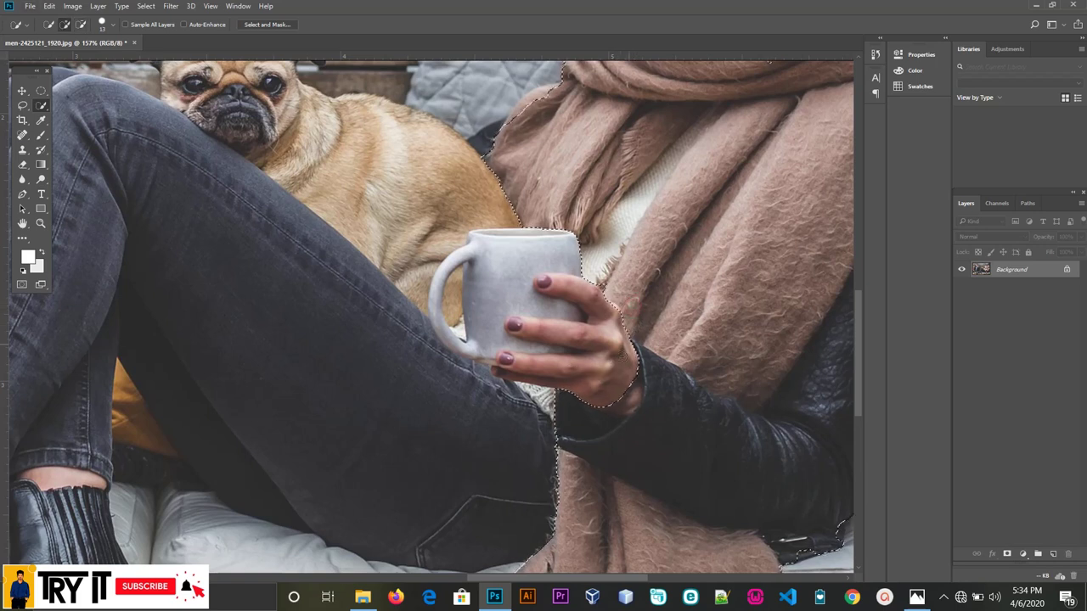
{"action": "scroll", "coordinate": [629, 343], "scroll_direction": "down", "scroll_amount": 2}
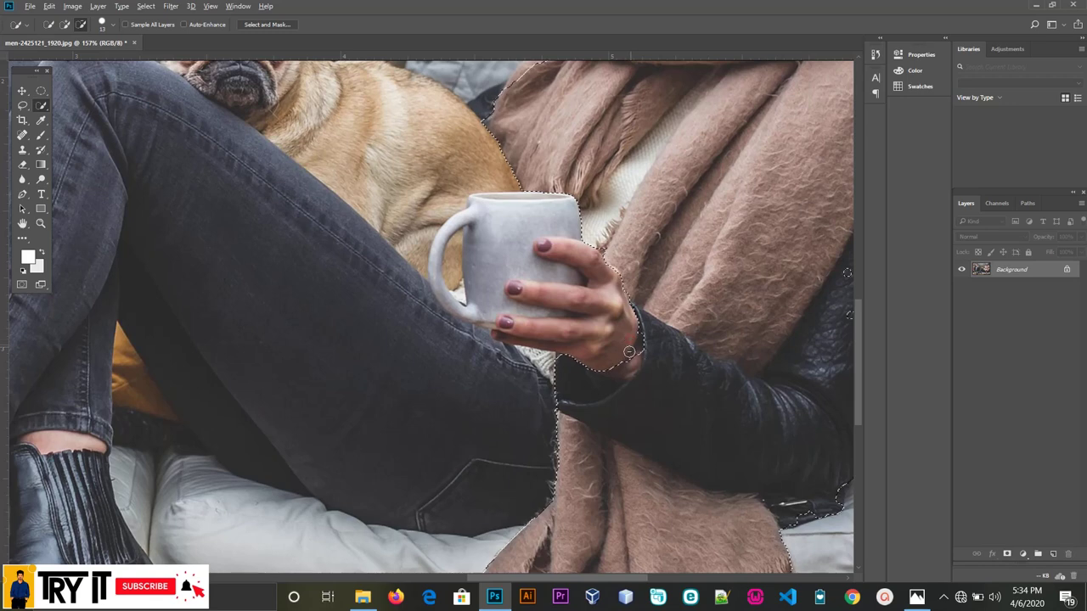
{"action": "left_click_drag", "start_coordinate": [629, 352], "coordinate": [599, 363]}
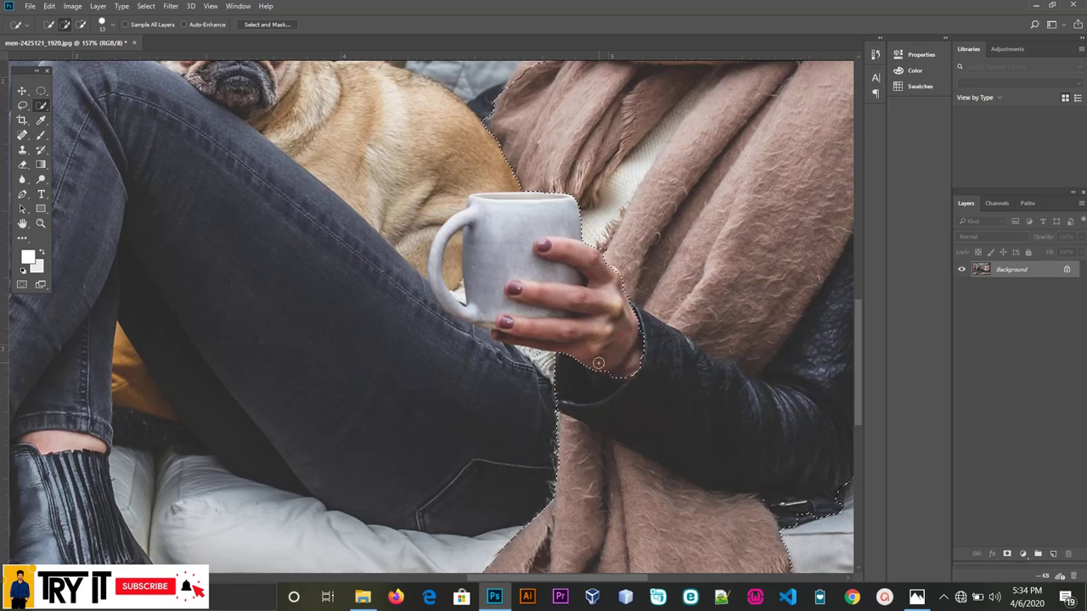
{"action": "scroll", "coordinate": [599, 363], "scroll_direction": "down", "scroll_amount": 2}
{"action": "scroll", "coordinate": [594, 359], "scroll_direction": "down", "scroll_amount": 2}
{"action": "scroll", "coordinate": [594, 359], "scroll_direction": "down", "scroll_amount": 2}
{"action": "scroll", "coordinate": [594, 359], "scroll_direction": "down", "scroll_amount": 1}
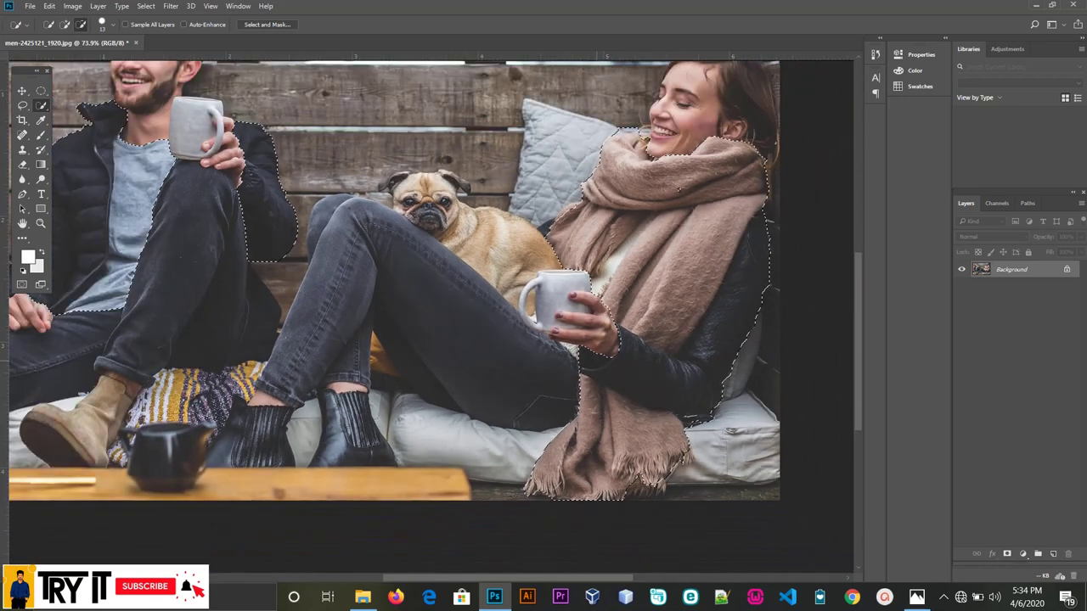
{"action": "scroll", "coordinate": [679, 191], "scroll_direction": "down", "scroll_amount": 2}
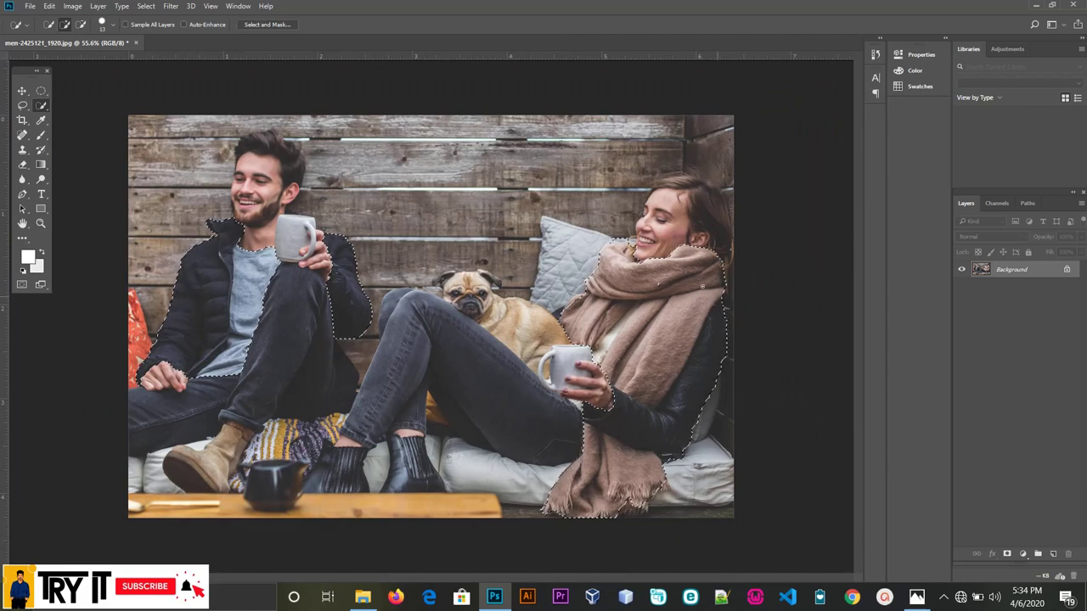
- Extend the selection at the scarf's top and add a layer mask isolating the clothing
{"action": "scroll", "coordinate": [705, 272], "scroll_direction": "up", "scroll_amount": 2}
{"action": "scroll", "coordinate": [713, 246], "scroll_direction": "up", "scroll_amount": 1}
{"action": "scroll", "coordinate": [713, 236], "scroll_direction": "up", "scroll_amount": 1}
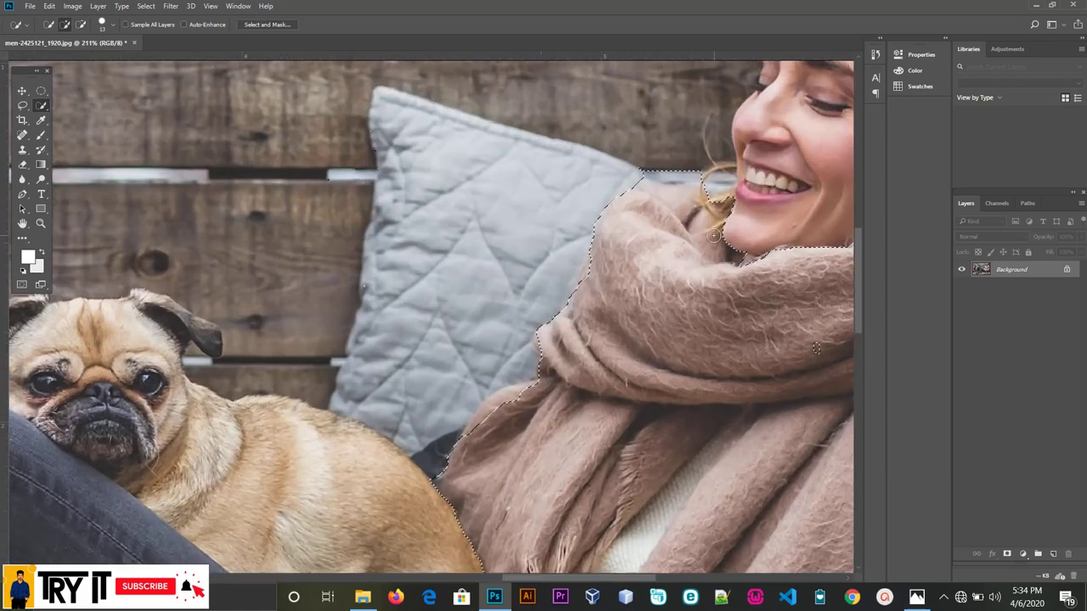
{"action": "scroll", "coordinate": [713, 236], "scroll_direction": "up", "scroll_amount": 1}
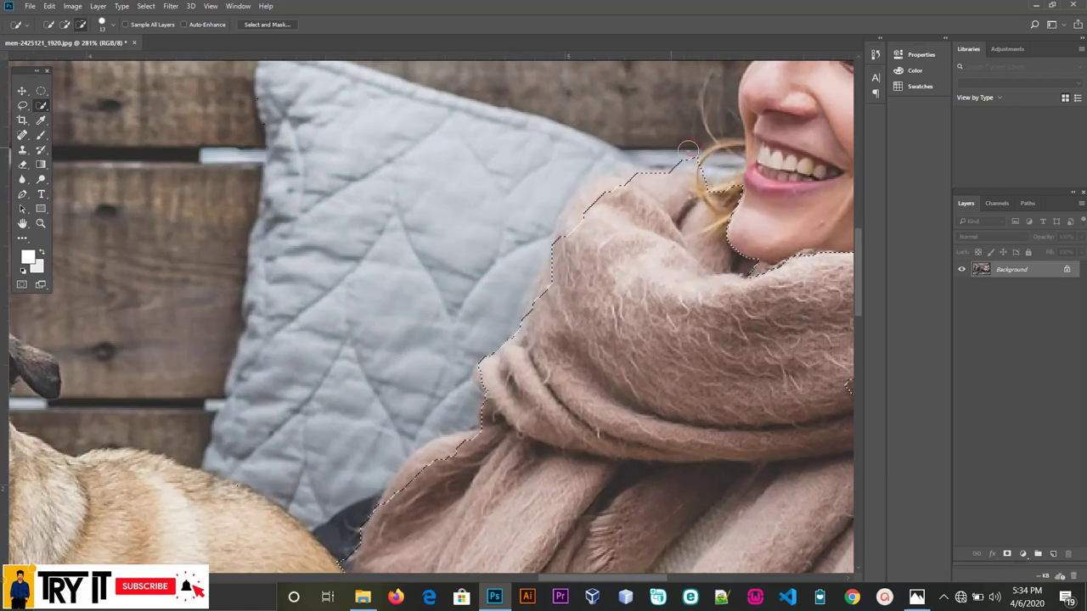
{"action": "left_click", "coordinate": [601, 202]}
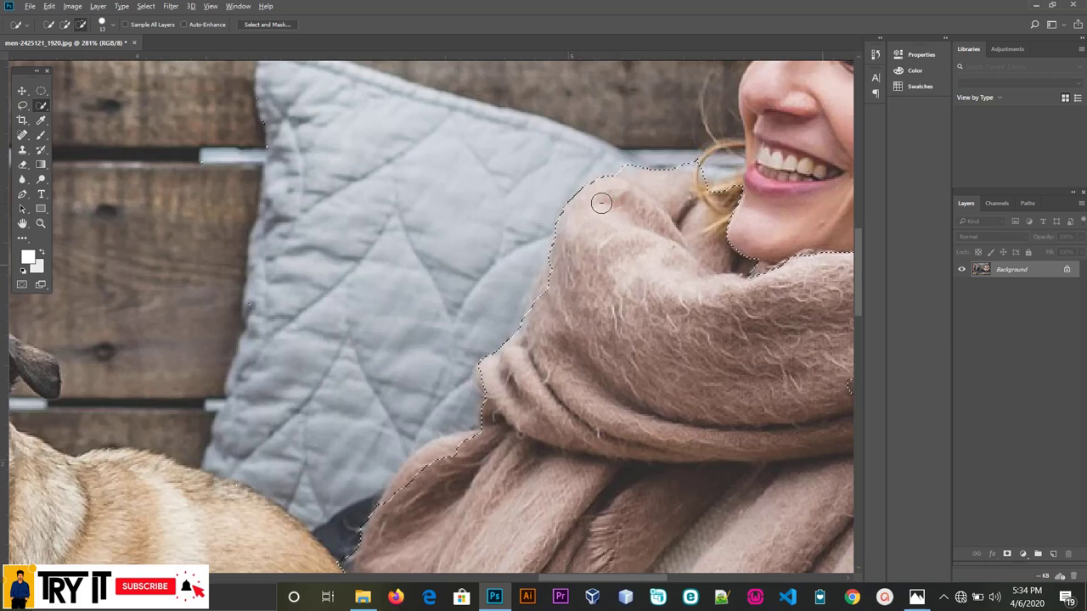
{"action": "scroll", "coordinate": [601, 202], "scroll_direction": "down", "scroll_amount": 1}
{"action": "scroll", "coordinate": [601, 202], "scroll_direction": "down", "scroll_amount": 1}
{"action": "scroll", "coordinate": [601, 203], "scroll_direction": "down", "scroll_amount": 1}
{"action": "scroll", "coordinate": [601, 202], "scroll_direction": "down", "scroll_amount": 1}
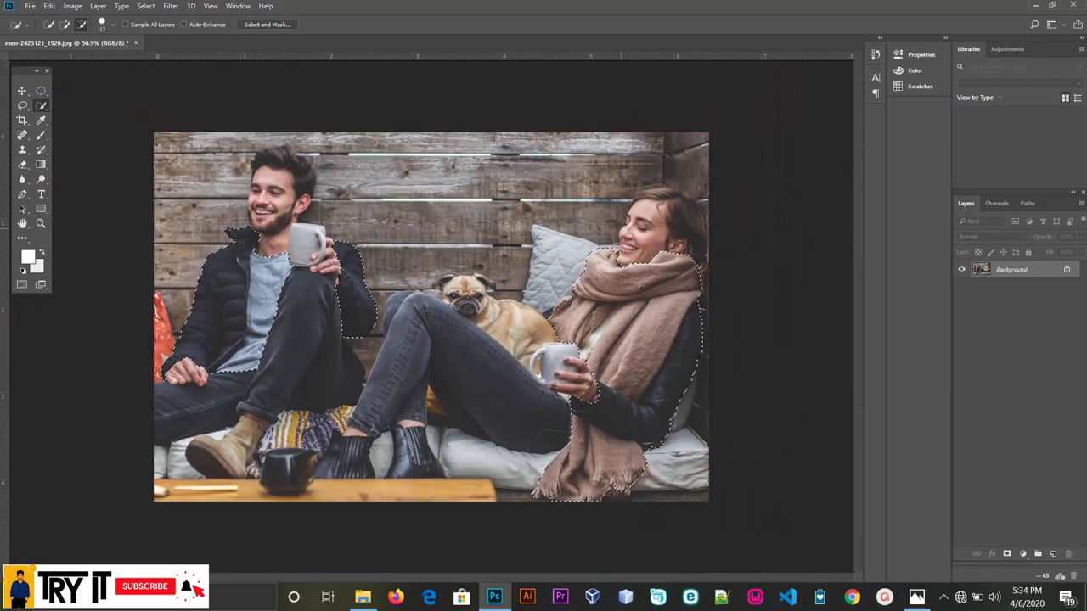
{"action": "scroll", "coordinate": [432, 317], "scroll_direction": "down", "scroll_amount": 1}
{"action": "scroll", "coordinate": [432, 316], "scroll_direction": "up", "scroll_amount": 2}
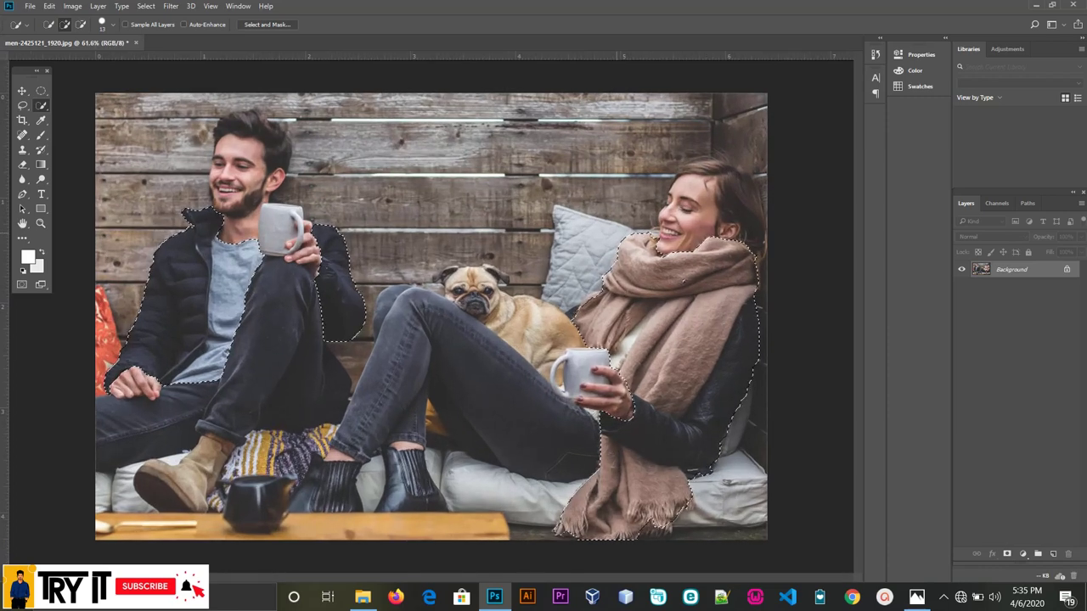
{"action": "left_click", "coordinate": [1007, 553]}
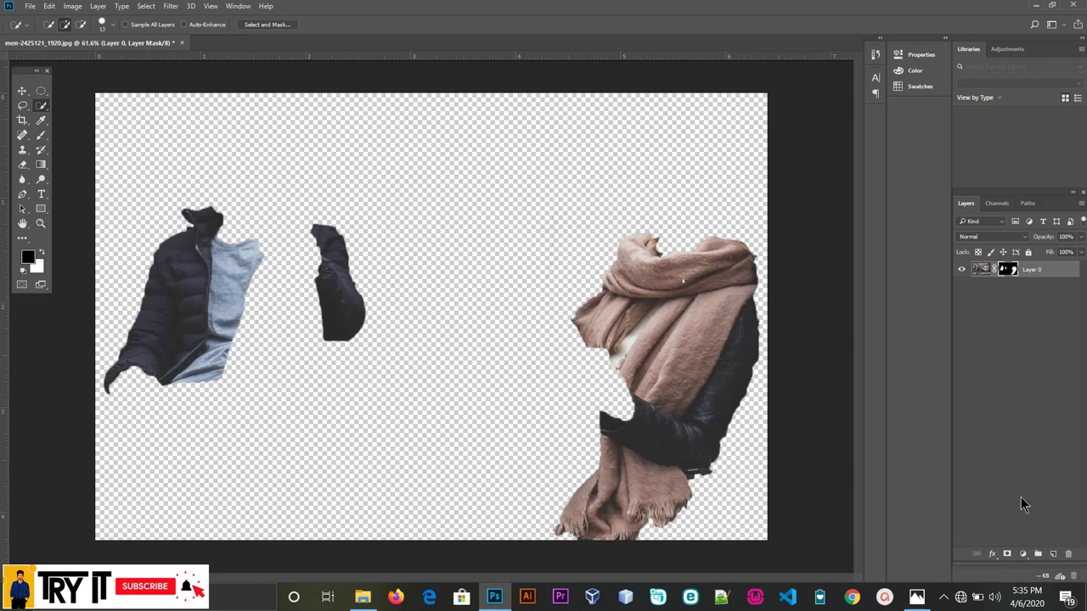
- Add a #ea6868 salmon Solid Color fill layer and move it below the clothing layer
{"action": "left_click", "coordinate": [1024, 554]}
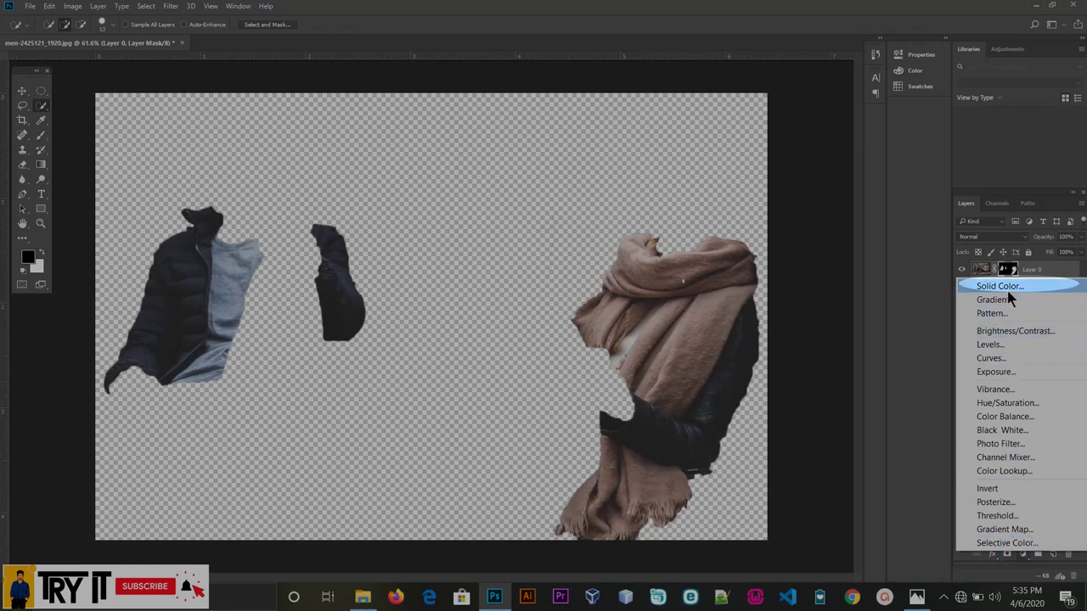
{"action": "left_click", "coordinate": [1007, 289]}
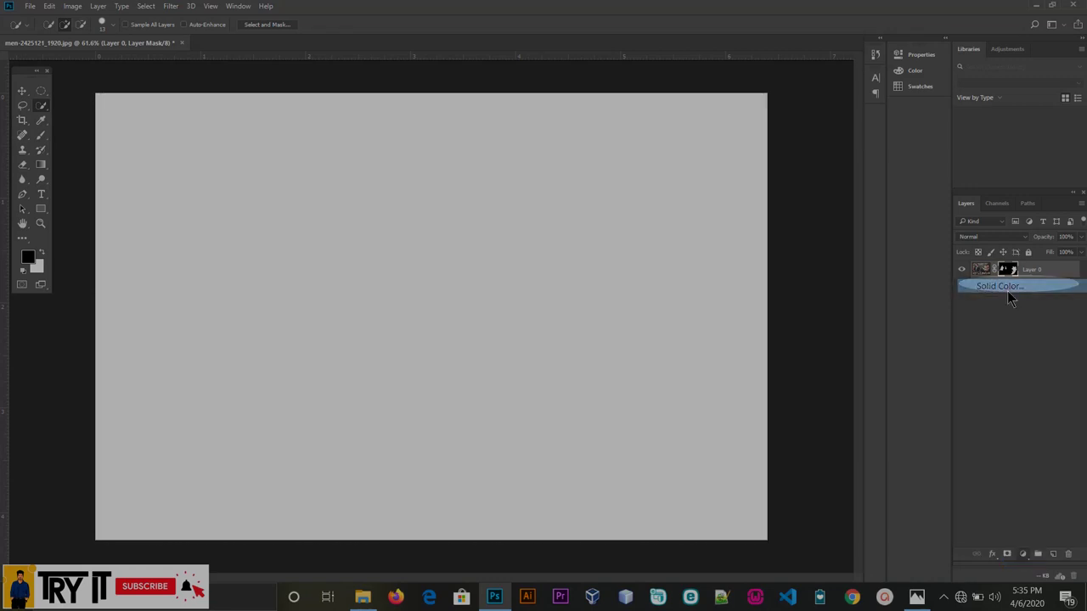
{"action": "left_click", "coordinate": [179, 385]}
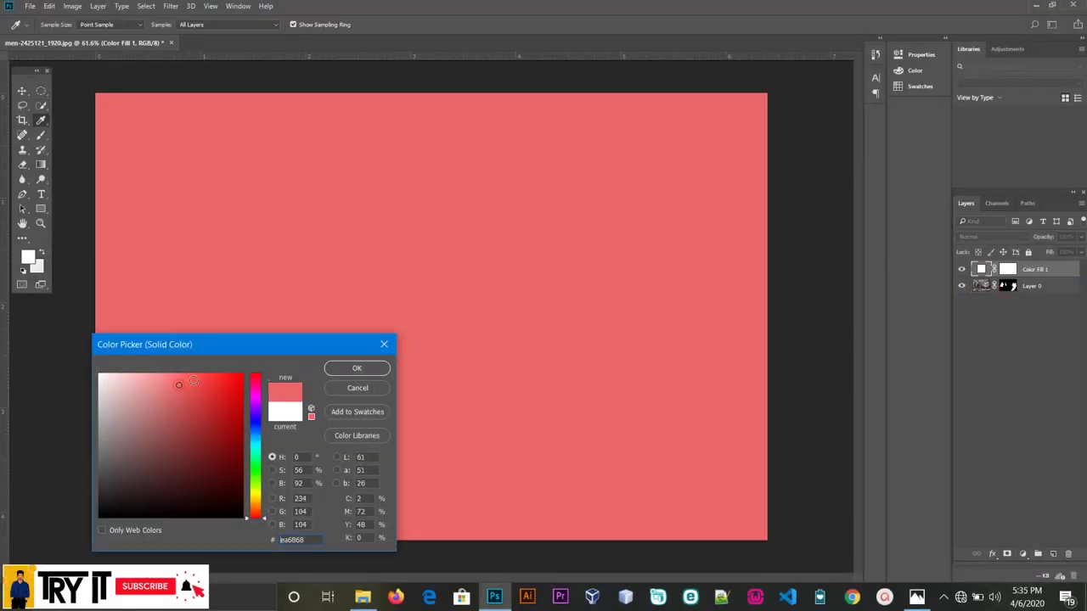
{"action": "left_click", "coordinate": [340, 368]}
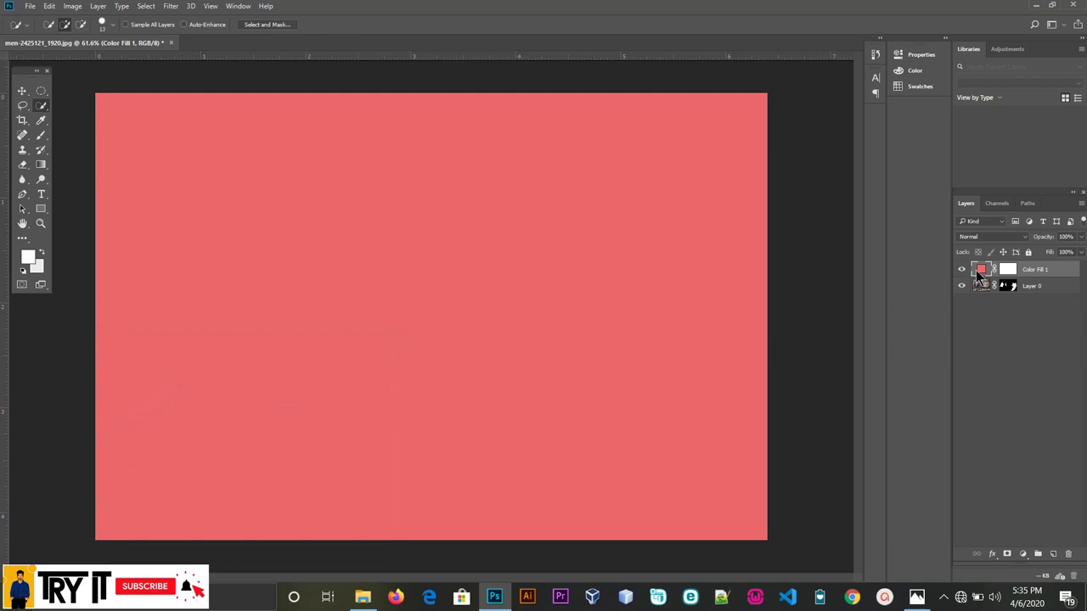
{"action": "left_click_drag", "start_coordinate": [1036, 270], "coordinate": [1035, 290]}
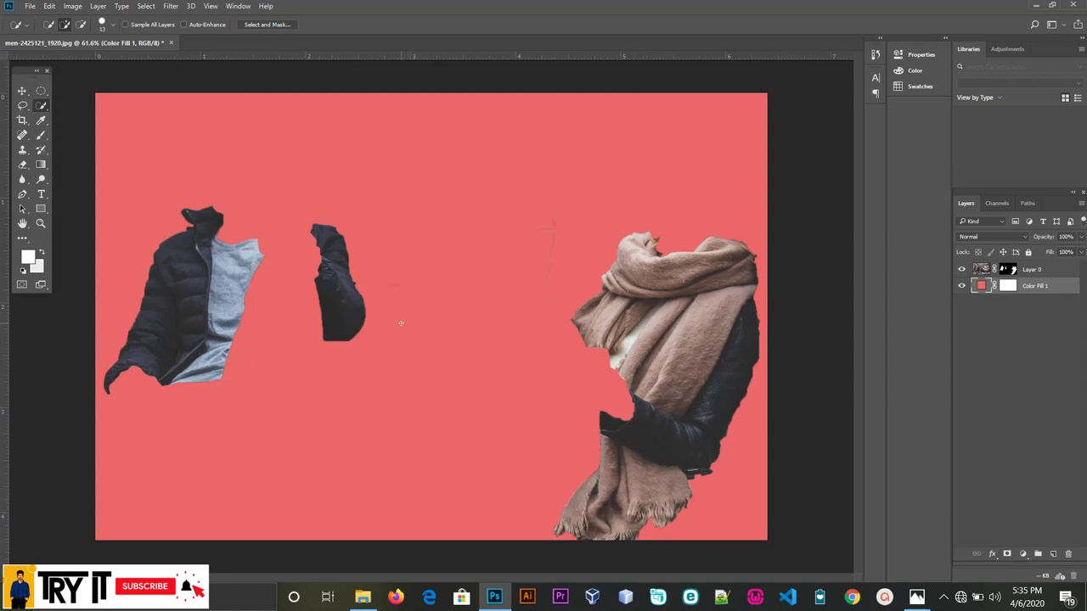
- Set Layer 0's image to 90% opacity and create empty Layer 1 above it
{"action": "left_click", "coordinate": [23, 91]}
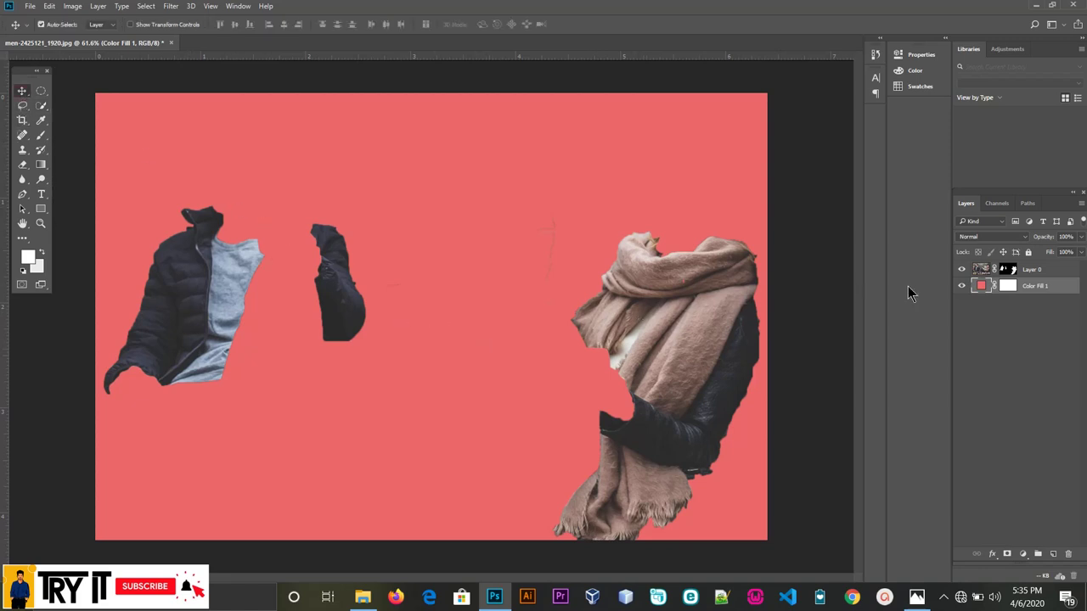
{"action": "left_click", "coordinate": [1013, 271]}
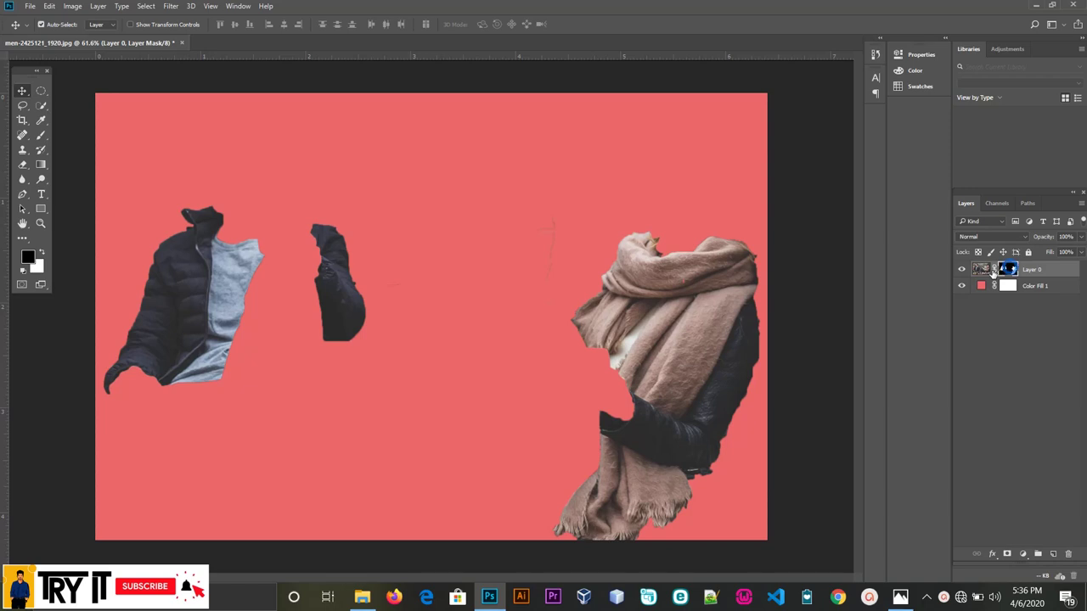
{"action": "left_click", "coordinate": [1009, 270]}
{"action": "left_click", "coordinate": [983, 270]}
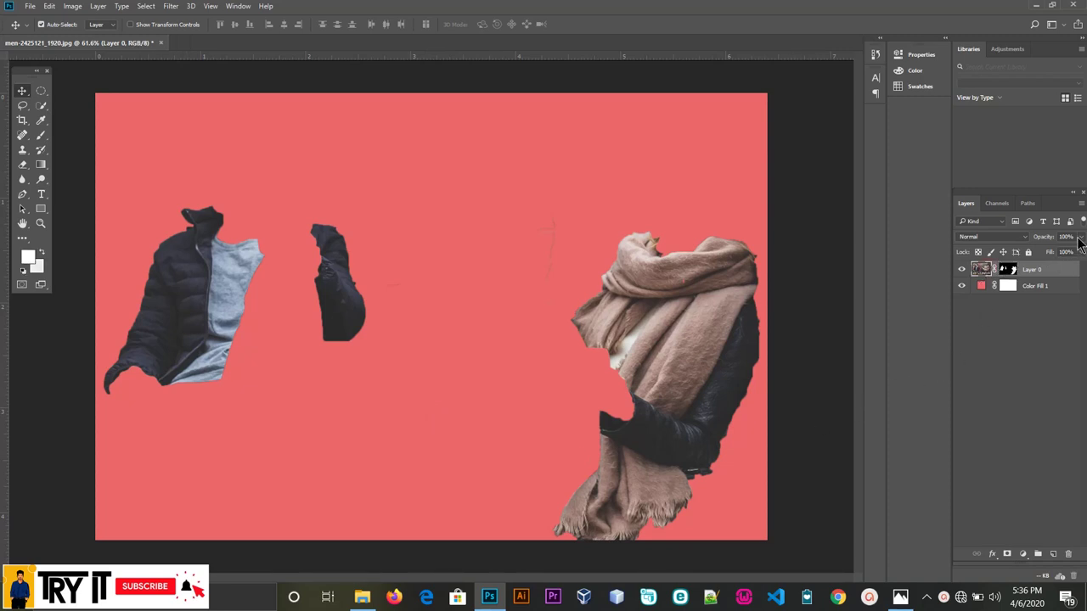
{"action": "left_click", "coordinate": [1079, 238]}
{"action": "left_click_drag", "start_coordinate": [1076, 256], "coordinate": [1075, 257]}
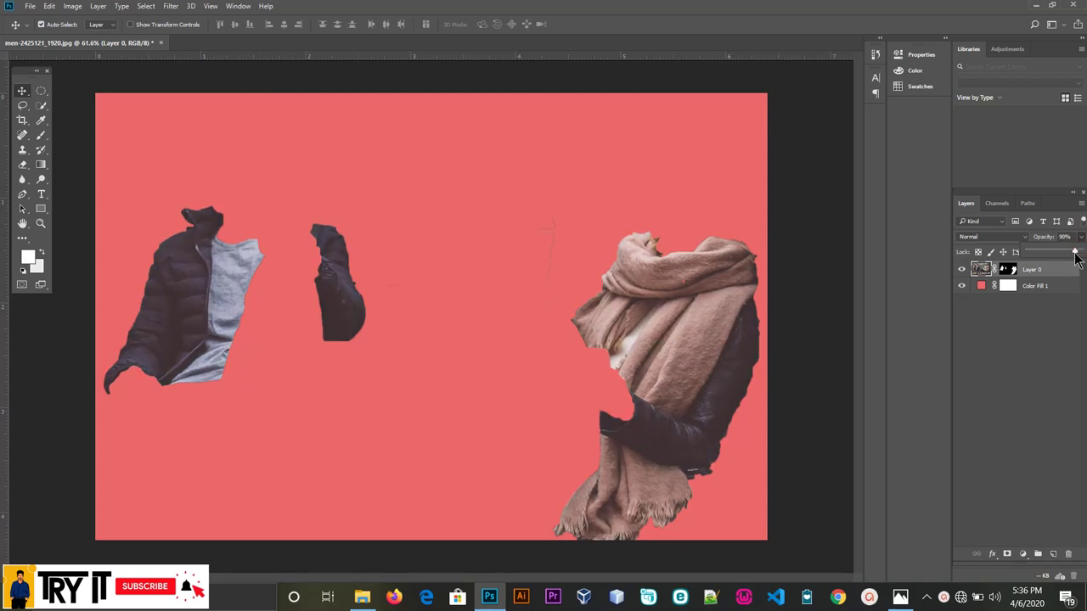
{"action": "left_click", "coordinate": [1056, 270]}
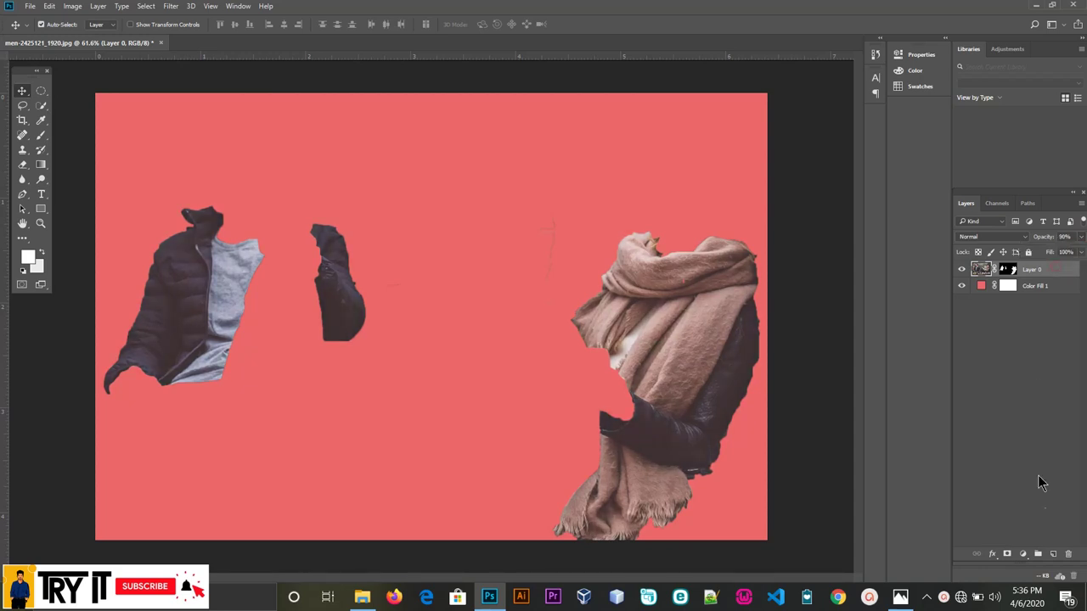
{"action": "left_click", "coordinate": [1053, 554]}
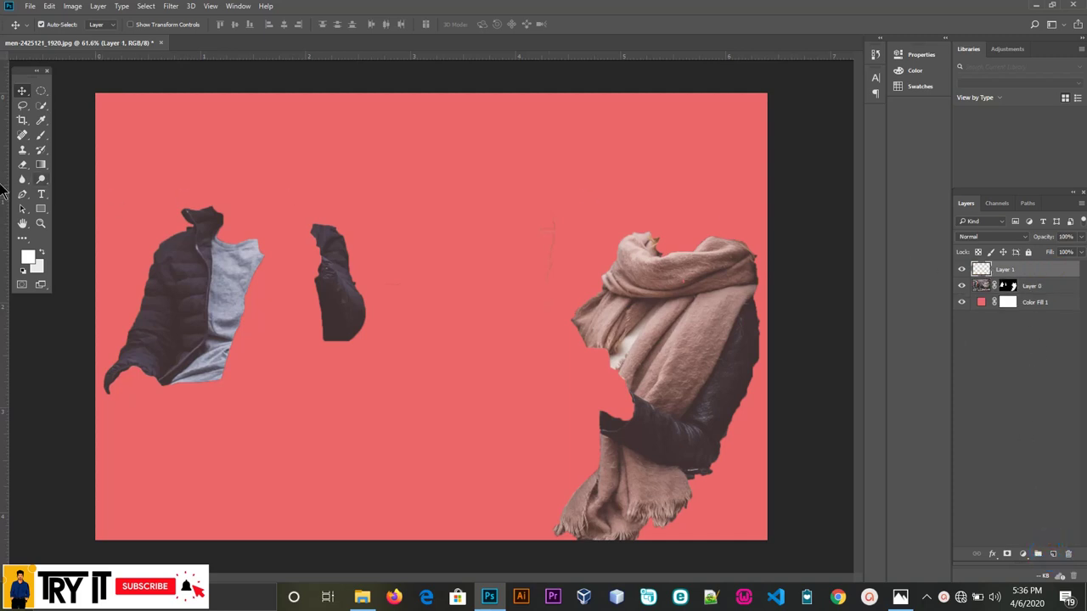
- Select the regular Brush, shrink it to 200, and undo a trial white stroke
{"action": "left_click", "coordinate": [41, 136]}
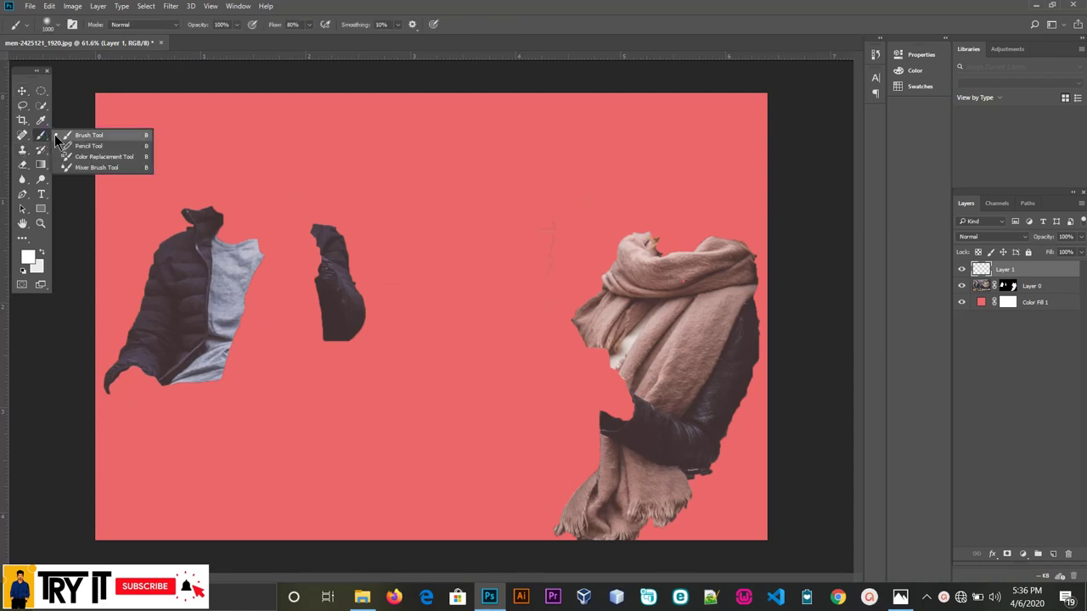
{"action": "left_click", "coordinate": [84, 135]}
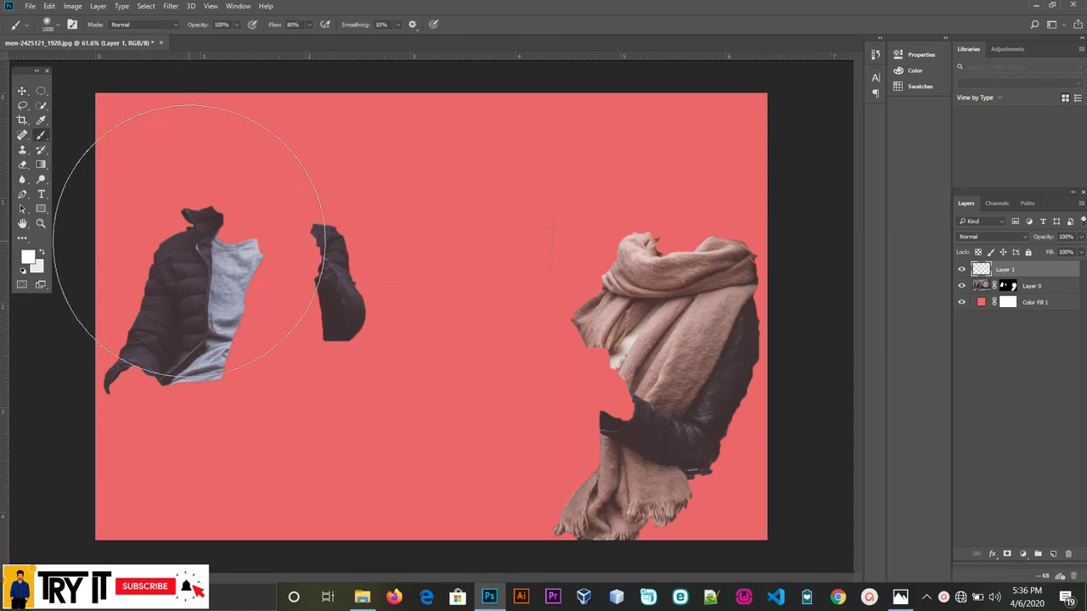
{"action": "key", "text": "bracketleft"}
{"action": "key", "text": "bracketleft"}
{"action": "key", "text": "bracketleft"}
{"action": "key", "text": "bracketleft"}
{"action": "key", "text": "bracketleft"}
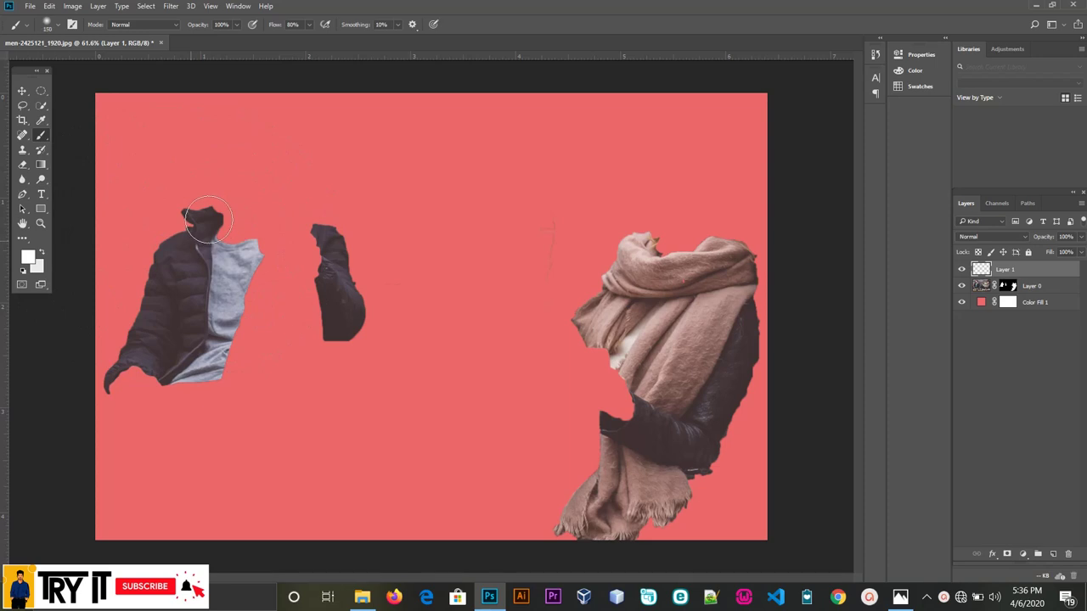
{"action": "key", "text": "bracketleft"}
{"action": "left_click_drag", "start_coordinate": [208, 217], "coordinate": [212, 174]}
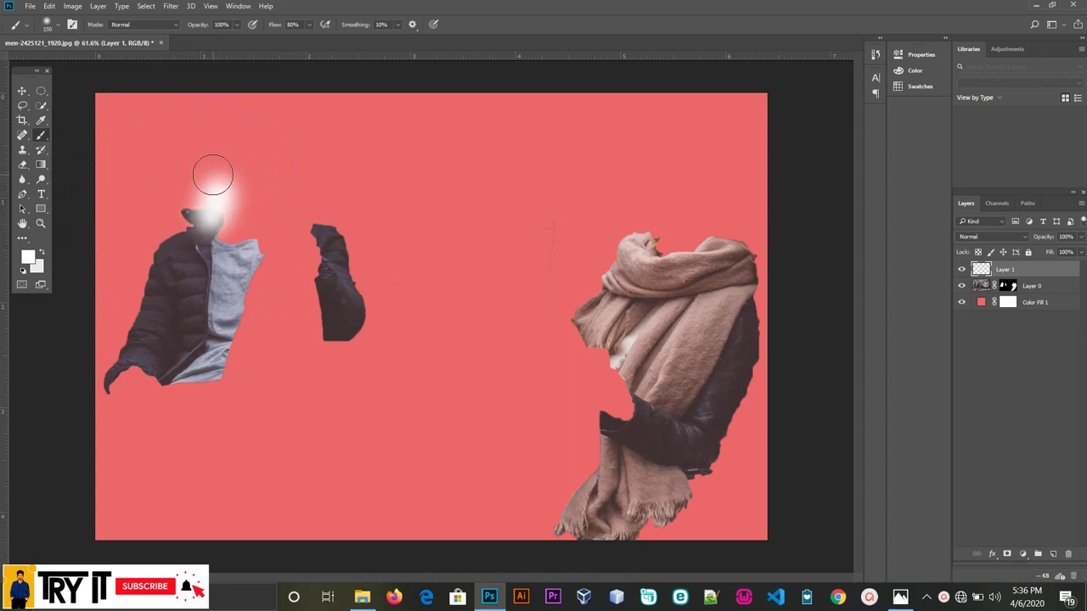
{"action": "key", "text": "ctrl+z"}
- Zoom in on the jacket and reduce the brush size from 40 to 30
{"action": "scroll", "coordinate": [271, 241], "scroll_direction": "up", "scroll_amount": 2}
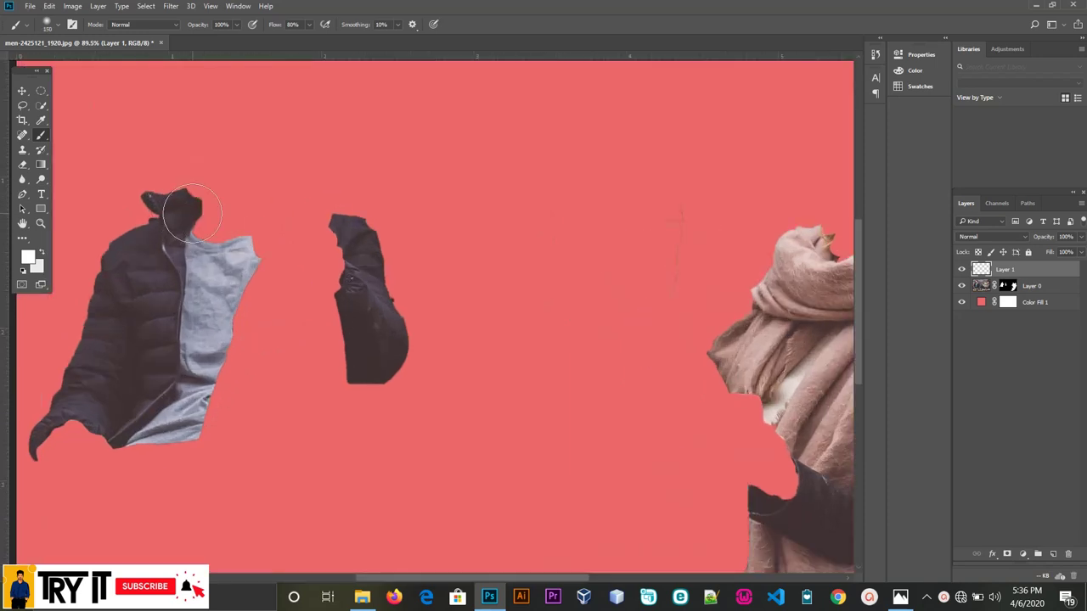
{"action": "scroll", "coordinate": [193, 213], "scroll_direction": "up", "scroll_amount": 1}
{"action": "key", "text": "bracketleft"}
{"action": "key", "text": "bracketleft"}
{"action": "key", "text": "bracketleft"}
{"action": "key", "text": "bracketleft"}
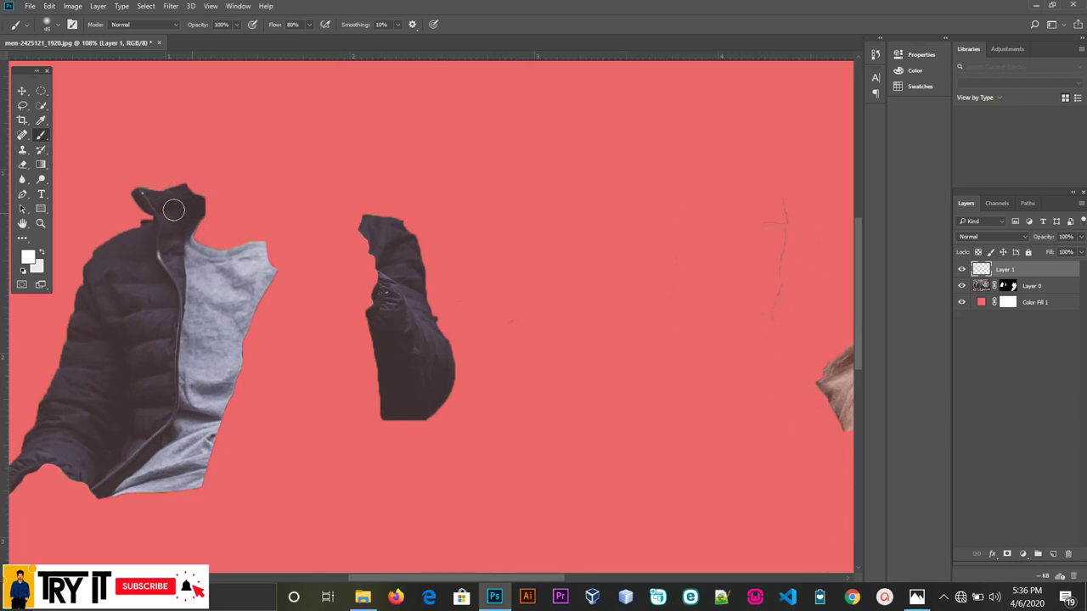
{"action": "scroll", "coordinate": [167, 209], "scroll_direction": "up", "scroll_amount": 1}
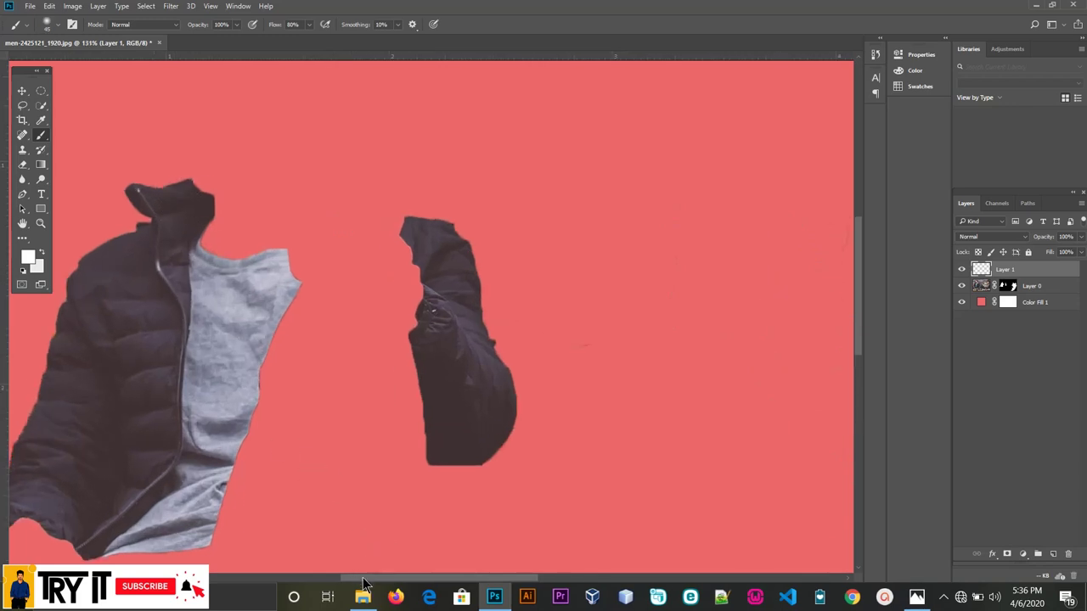
{"action": "left_click_drag", "start_coordinate": [363, 578], "coordinate": [345, 579]}
{"action": "scroll", "coordinate": [243, 266], "scroll_direction": "up", "scroll_amount": 1}
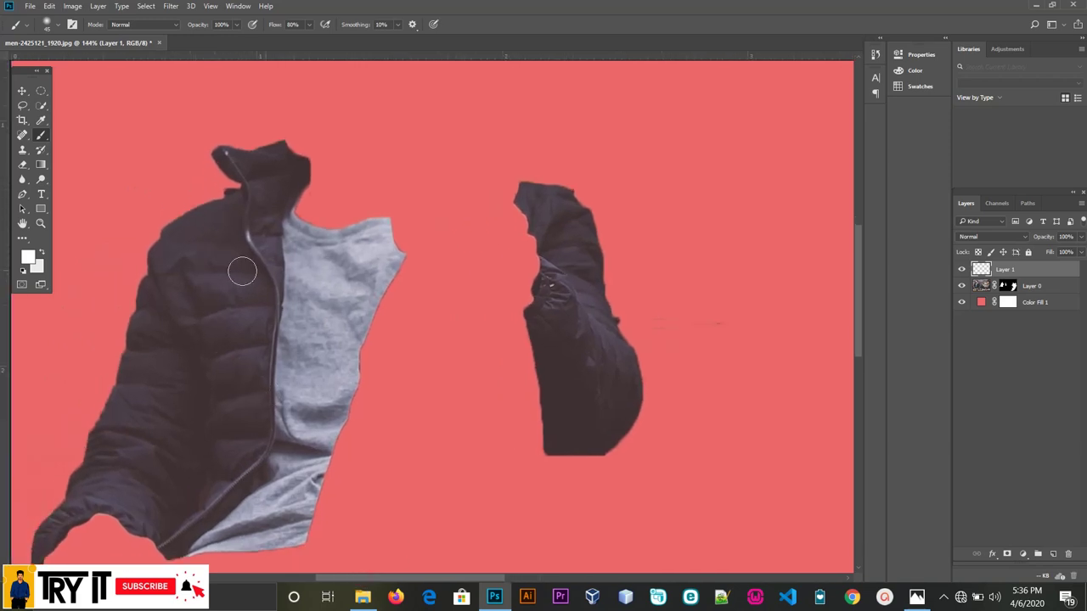
{"action": "scroll", "coordinate": [287, 237], "scroll_direction": "up", "scroll_amount": 1}
{"action": "scroll", "coordinate": [287, 237], "scroll_direction": "up", "scroll_amount": 1}
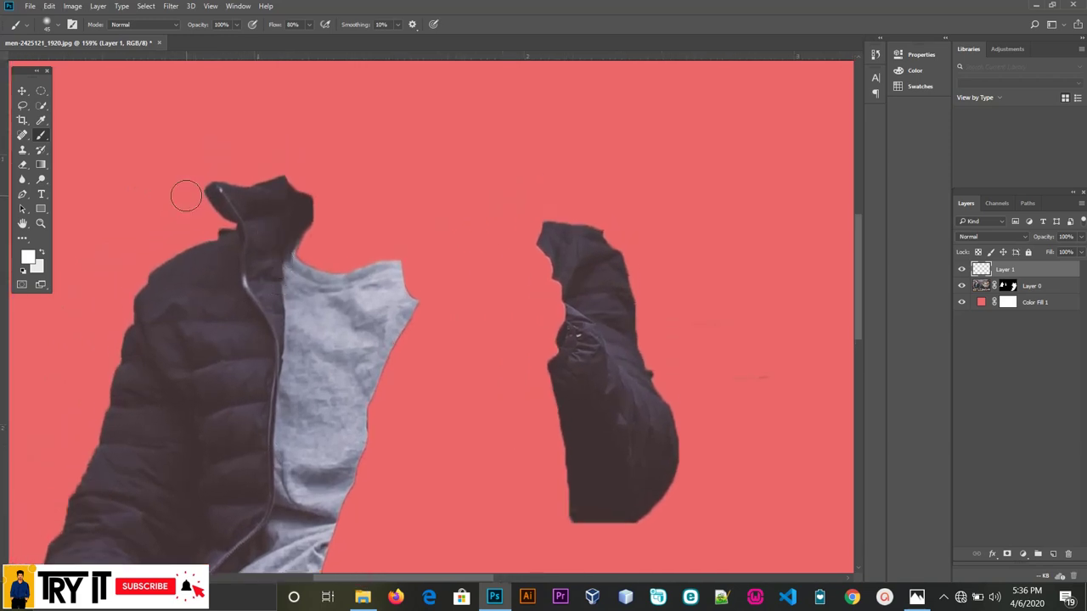
{"action": "key", "text": "bracketleft"}
- Trace the jacket collar's top edge, lower-left end and right side in white
{"action": "left_click_drag", "start_coordinate": [273, 179], "coordinate": [213, 181]}
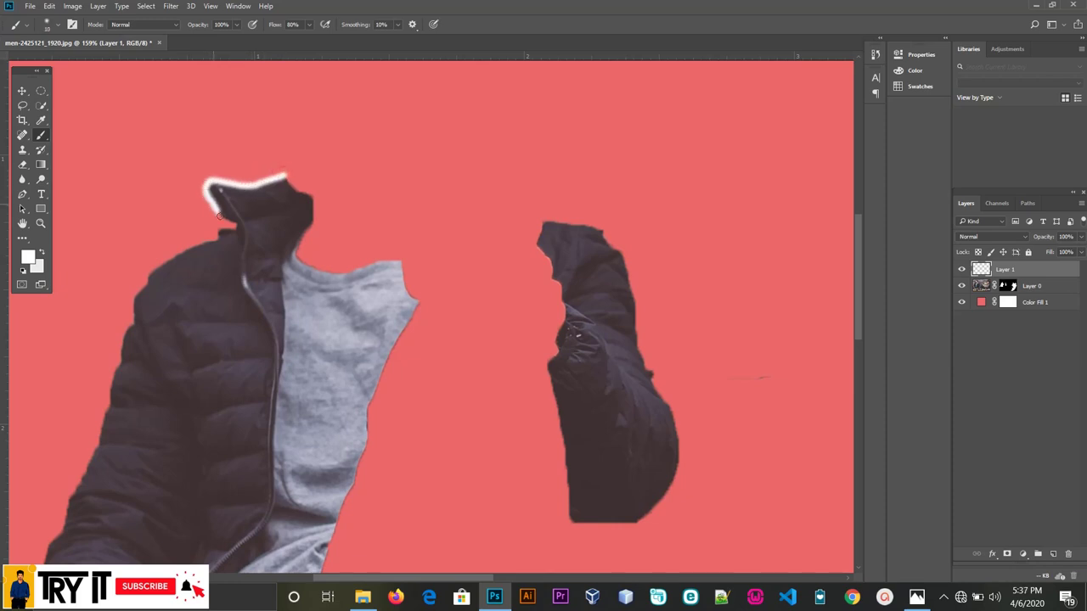
{"action": "left_click_drag", "start_coordinate": [226, 229], "coordinate": [217, 235]}
{"action": "left_click_drag", "start_coordinate": [218, 186], "coordinate": [278, 350]}
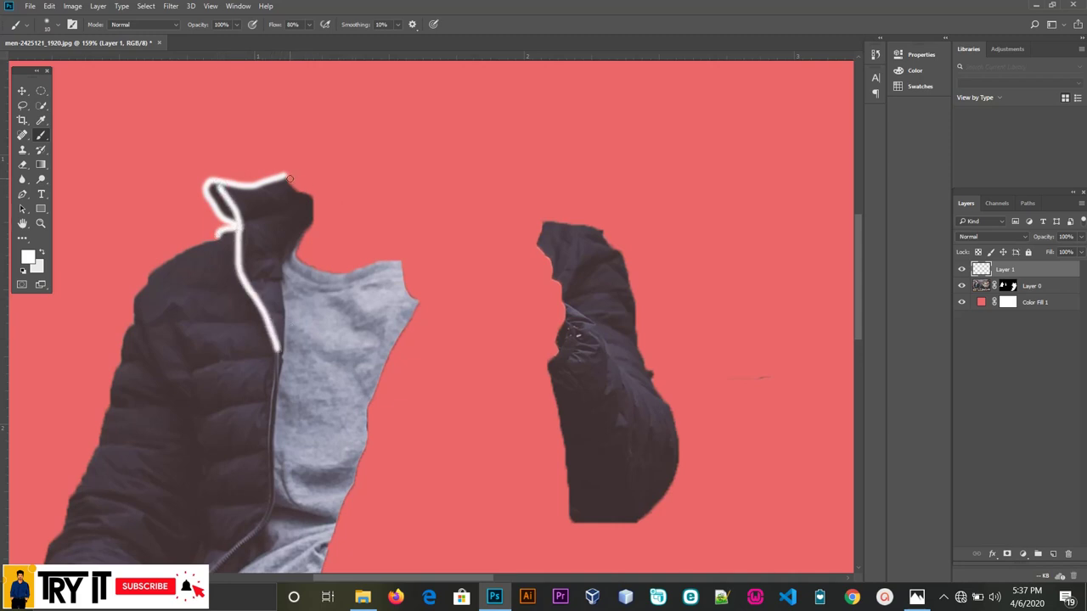
{"action": "mouse_move", "coordinate": [288, 182]}
{"action": "left_mouse_down"}
{"action": "mouse_move", "coordinate": [316, 225]}
{"action": "mouse_move", "coordinate": [299, 247]}
{"action": "mouse_move", "coordinate": [361, 269]}
{"action": "mouse_move", "coordinate": [403, 263]}
{"action": "mouse_move", "coordinate": [412, 300]}
{"action": "left_mouse_up"}
{"action": "scroll", "coordinate": [365, 238], "scroll_direction": "down", "scroll_amount": 3}
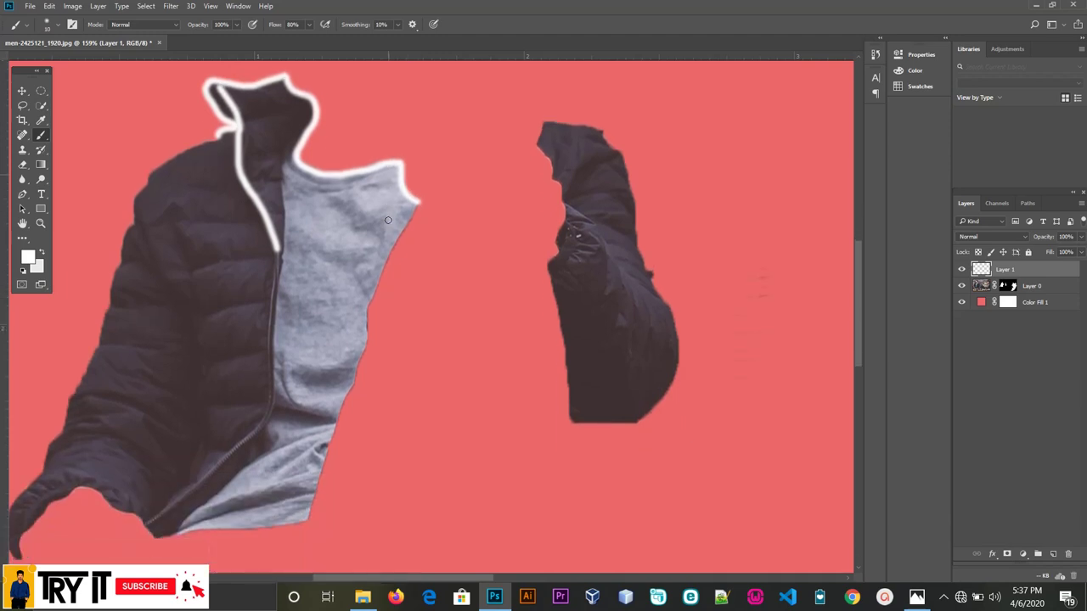
{"action": "scroll", "coordinate": [290, 160], "scroll_direction": "down", "scroll_amount": 1}
- Outline the grey shirt's neckline and inner edge down to the jacket bottom
{"action": "mouse_move", "coordinate": [284, 161]}
{"action": "left_mouse_down"}
{"action": "mouse_move", "coordinate": [321, 180]}
{"action": "mouse_move", "coordinate": [394, 169]}
{"action": "left_mouse_up"}
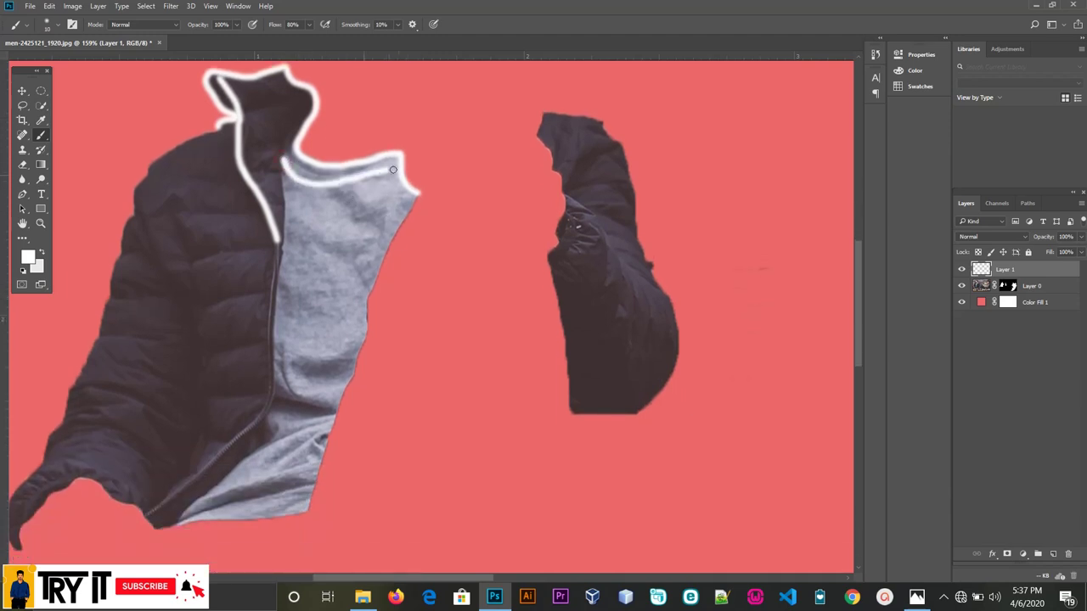
{"action": "mouse_move", "coordinate": [302, 123]}
{"action": "left_mouse_down"}
{"action": "mouse_move", "coordinate": [285, 163]}
{"action": "mouse_move", "coordinate": [275, 269]}
{"action": "mouse_move", "coordinate": [270, 157]}
{"action": "mouse_move", "coordinate": [272, 306]}
{"action": "mouse_move", "coordinate": [254, 325]}
{"action": "left_mouse_up"}
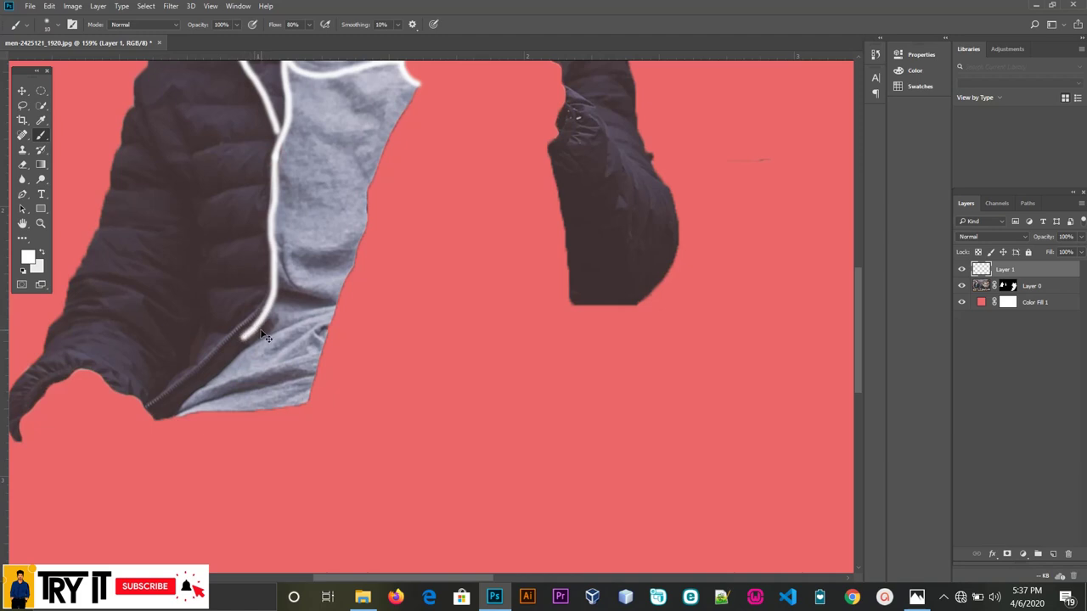
{"action": "key", "text": "ctrl+z"}
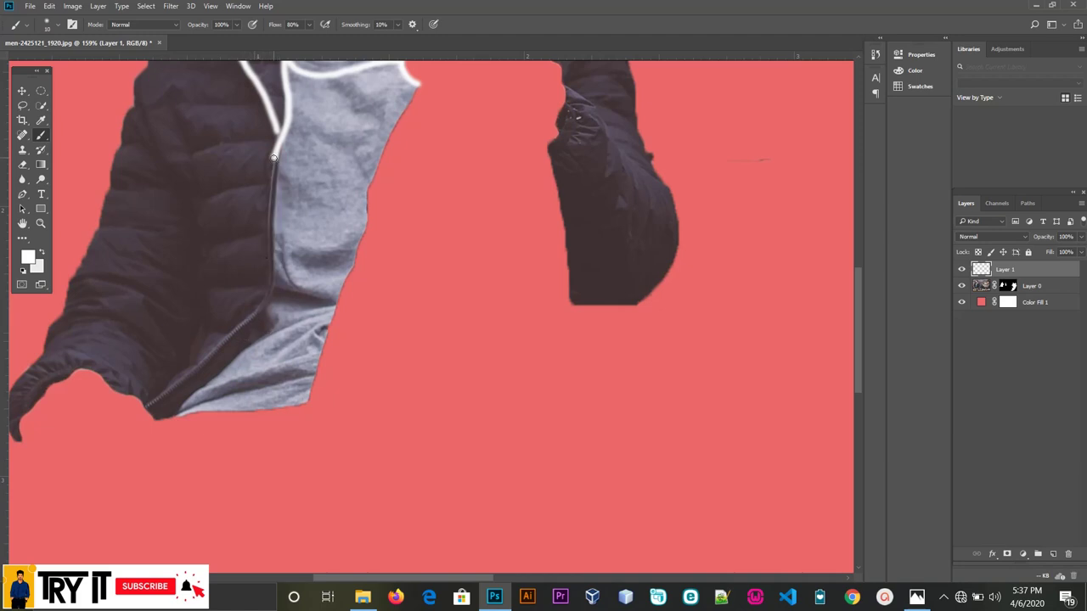
{"action": "mouse_move", "coordinate": [275, 155]}
{"action": "left_mouse_down"}
{"action": "mouse_move", "coordinate": [272, 292]}
{"action": "mouse_move", "coordinate": [259, 318]}
{"action": "mouse_move", "coordinate": [161, 390]}
{"action": "left_mouse_up"}
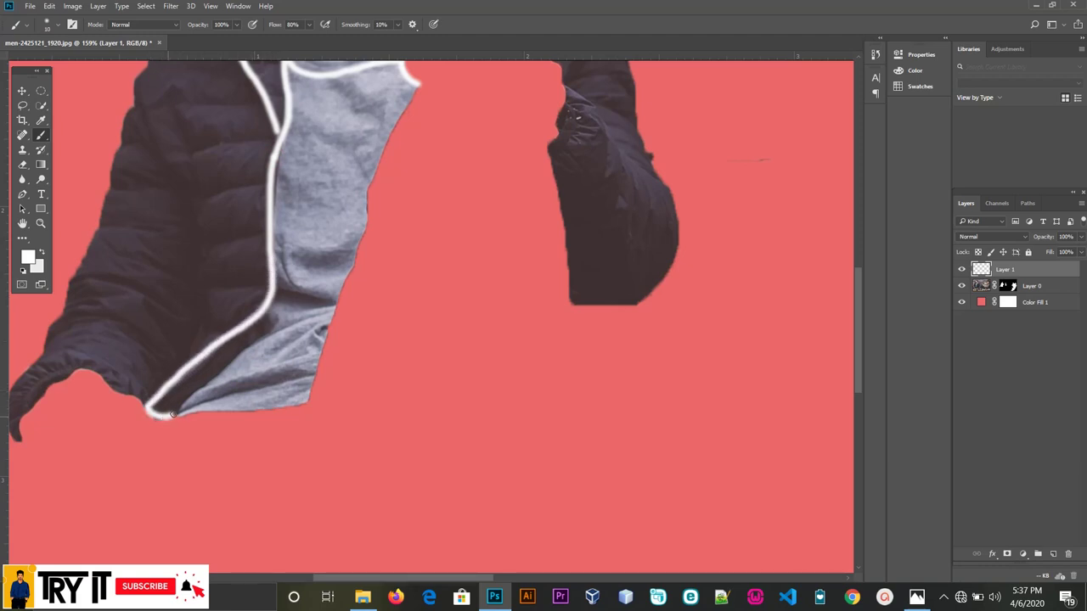
{"action": "left_click_drag", "start_coordinate": [200, 389], "coordinate": [252, 324]}
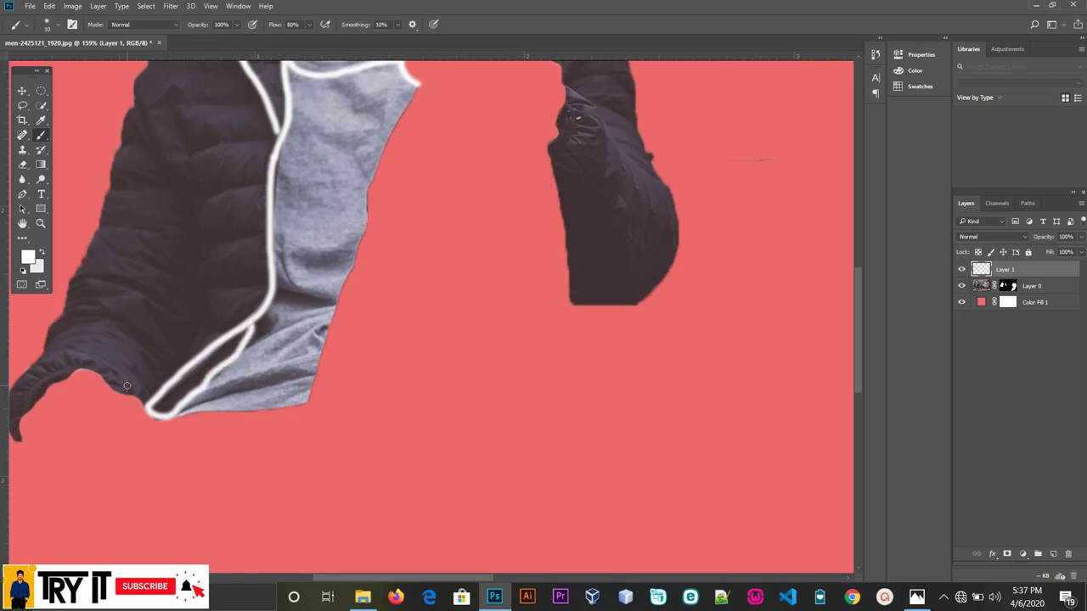
- Trace the jacket hem and its left edge from the tip upward
{"action": "left_click_drag", "start_coordinate": [141, 399], "coordinate": [95, 375]}
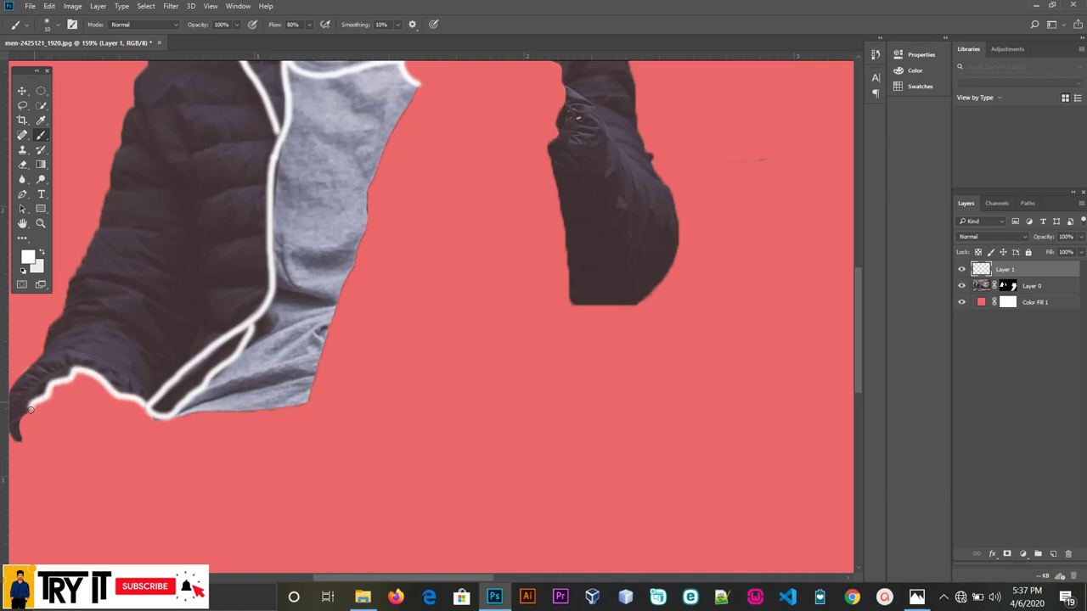
{"action": "left_click_drag", "start_coordinate": [31, 409], "coordinate": [21, 437]}
{"action": "left_click_drag", "start_coordinate": [333, 580], "coordinate": [329, 581]}
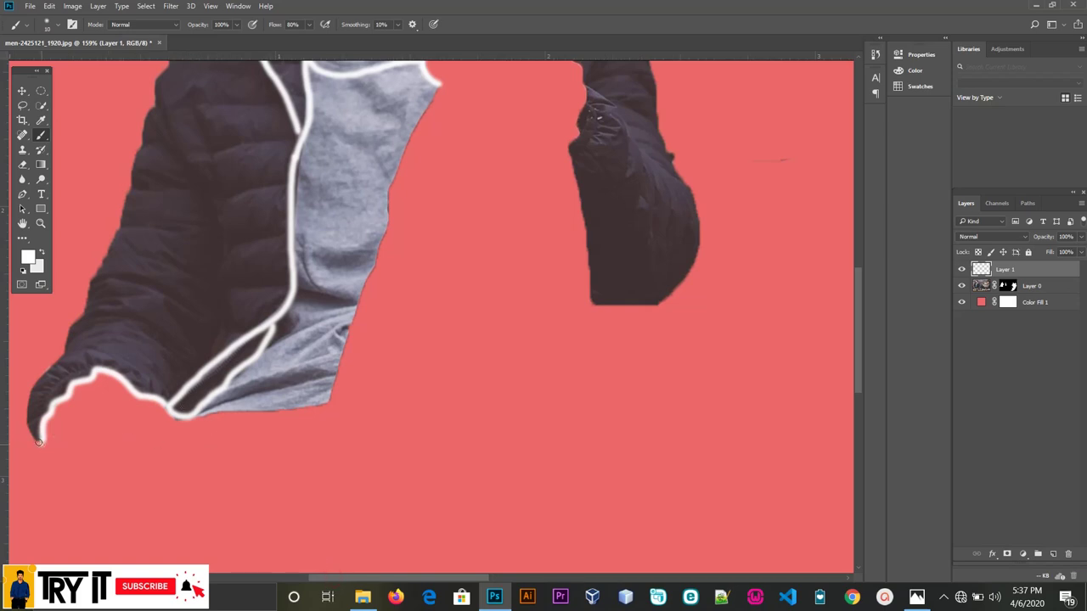
{"action": "mouse_move", "coordinate": [38, 442]}
{"action": "left_mouse_down"}
{"action": "mouse_move", "coordinate": [24, 396]}
{"action": "mouse_move", "coordinate": [50, 371]}
{"action": "mouse_move", "coordinate": [91, 283]}
{"action": "left_mouse_up"}
{"action": "scroll", "coordinate": [102, 297], "scroll_direction": "up", "scroll_amount": 1}
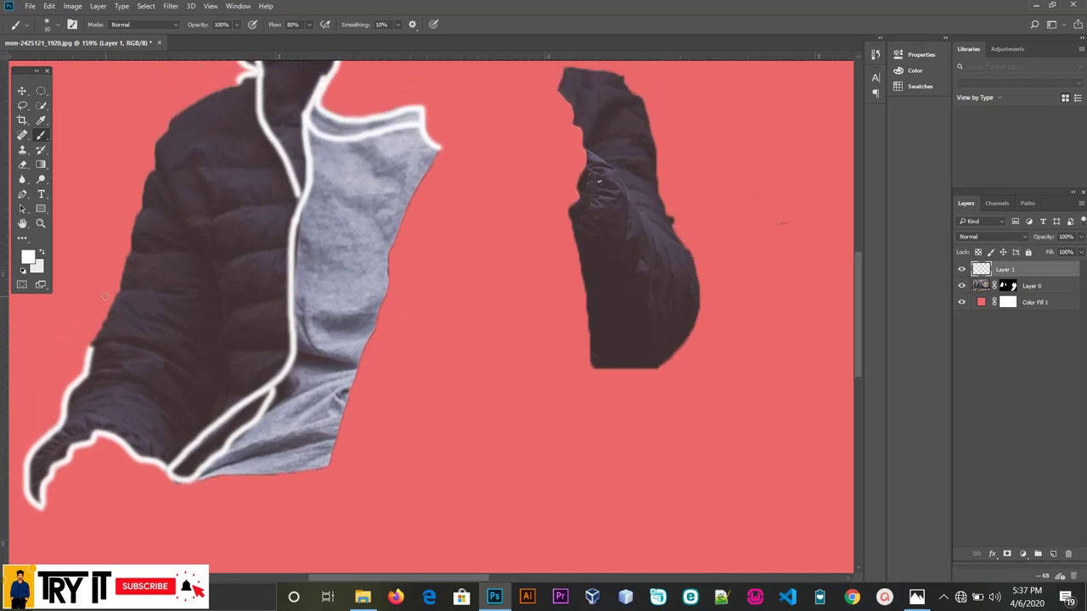
{"action": "scroll", "coordinate": [105, 296], "scroll_direction": "up", "scroll_amount": 3}
{"action": "left_click_drag", "start_coordinate": [90, 406], "coordinate": [113, 362]}
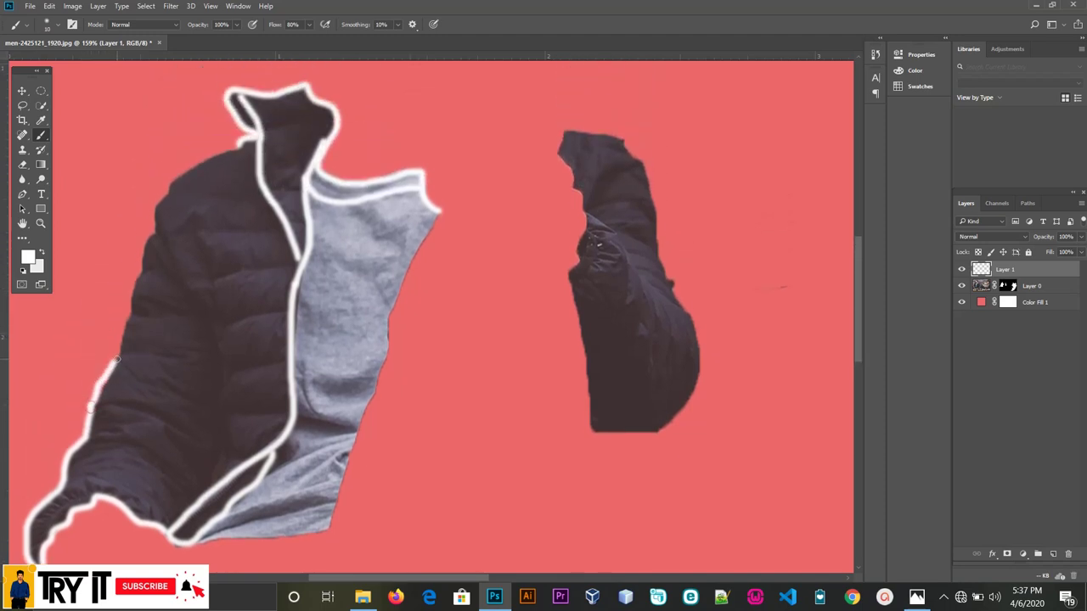
{"action": "left_click_drag", "start_coordinate": [121, 337], "coordinate": [132, 296]}
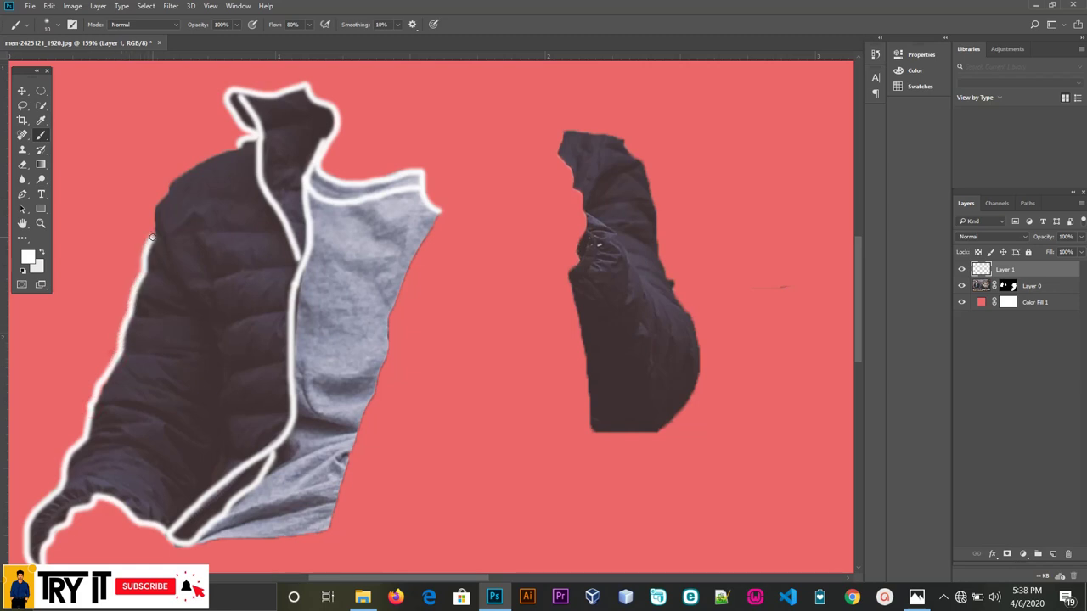
- Outline the jacket's upper-left shoulder and the grey shirt's right edge in white
{"action": "left_click_drag", "start_coordinate": [171, 184], "coordinate": [227, 151]}
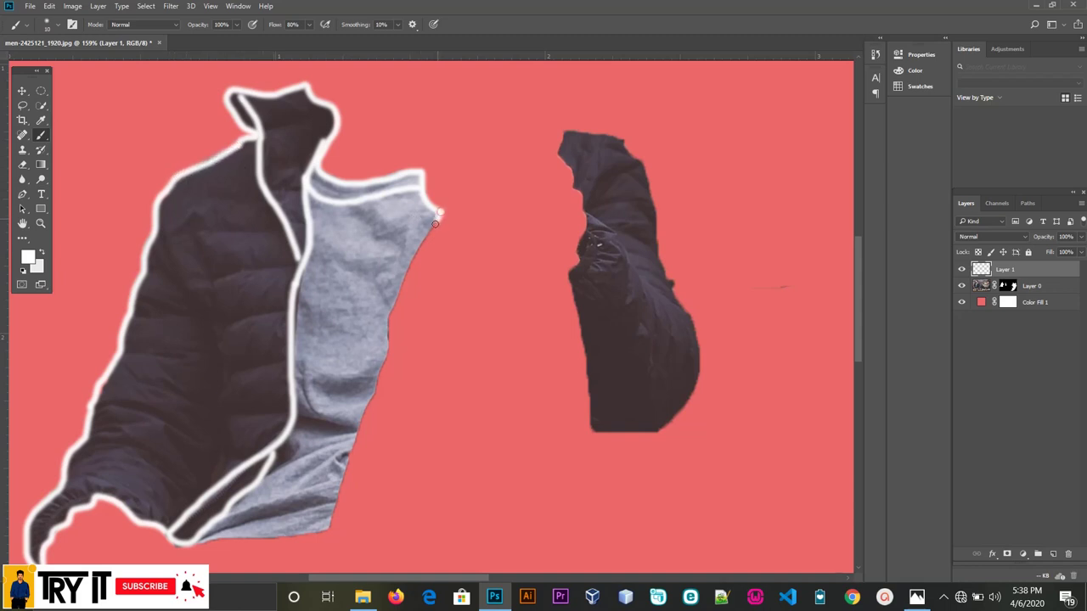
{"action": "left_click_drag", "start_coordinate": [435, 222], "coordinate": [409, 270]}
{"action": "scroll", "coordinate": [412, 265], "scroll_direction": "down", "scroll_amount": 2}
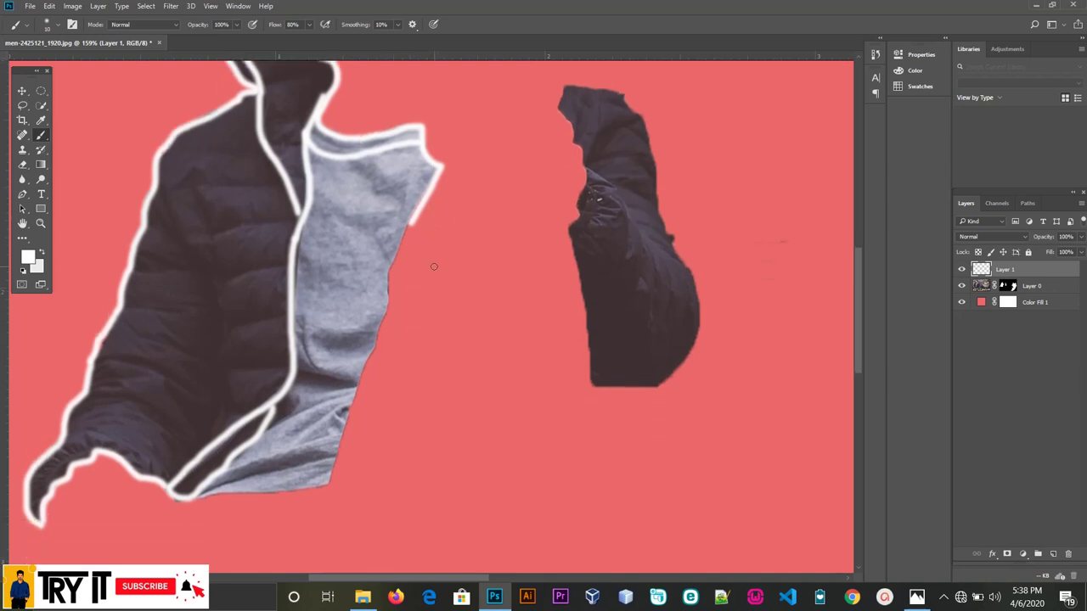
{"action": "mouse_move", "coordinate": [409, 225]}
{"action": "left_mouse_down"}
{"action": "mouse_move", "coordinate": [332, 470]}
{"action": "mouse_move", "coordinate": [287, 492]}
{"action": "mouse_move", "coordinate": [193, 495]}
{"action": "left_mouse_up"}
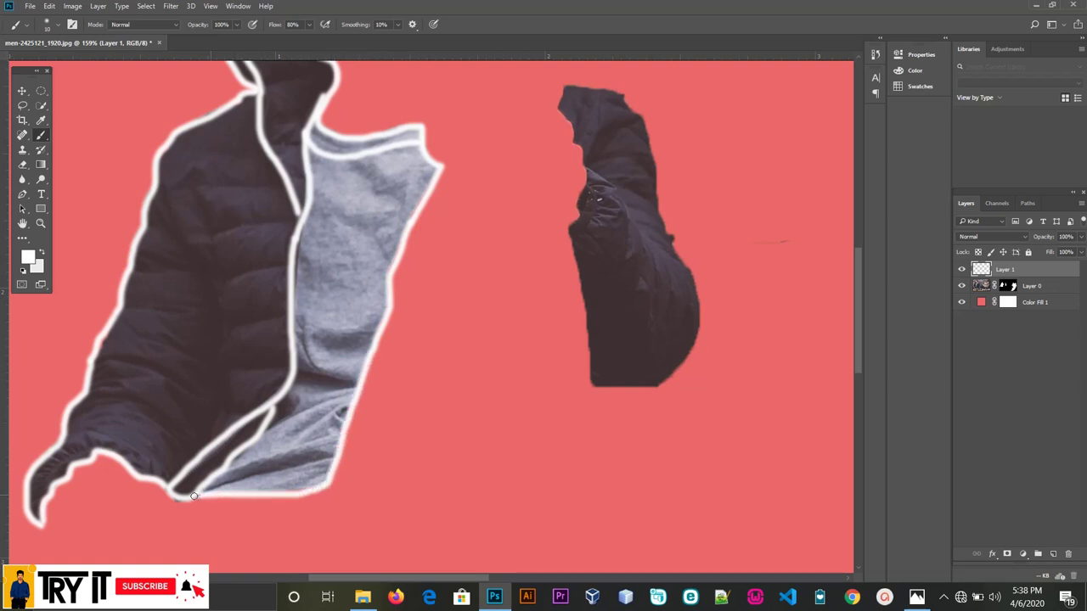
{"action": "scroll", "coordinate": [580, 125], "scroll_direction": "up", "scroll_amount": 2}
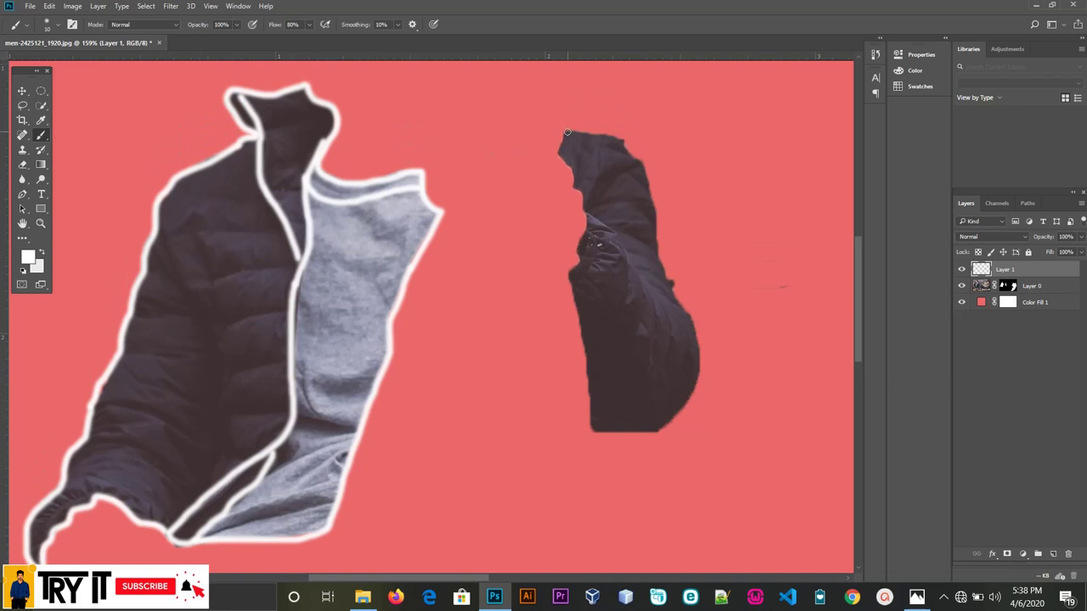
- Paint white lines along the right sleeve's top and its inner left edge
{"action": "mouse_move", "coordinate": [566, 133]}
{"action": "left_mouse_down"}
{"action": "mouse_move", "coordinate": [559, 159]}
{"action": "mouse_move", "coordinate": [585, 223]}
{"action": "mouse_move", "coordinate": [571, 272]}
{"action": "mouse_move", "coordinate": [592, 428]}
{"action": "mouse_move", "coordinate": [654, 433]}
{"action": "mouse_move", "coordinate": [687, 393]}
{"action": "mouse_move", "coordinate": [695, 334]}
{"action": "mouse_move", "coordinate": [669, 287]}
{"action": "mouse_move", "coordinate": [645, 169]}
{"action": "mouse_move", "coordinate": [573, 129]}
{"action": "left_mouse_up"}
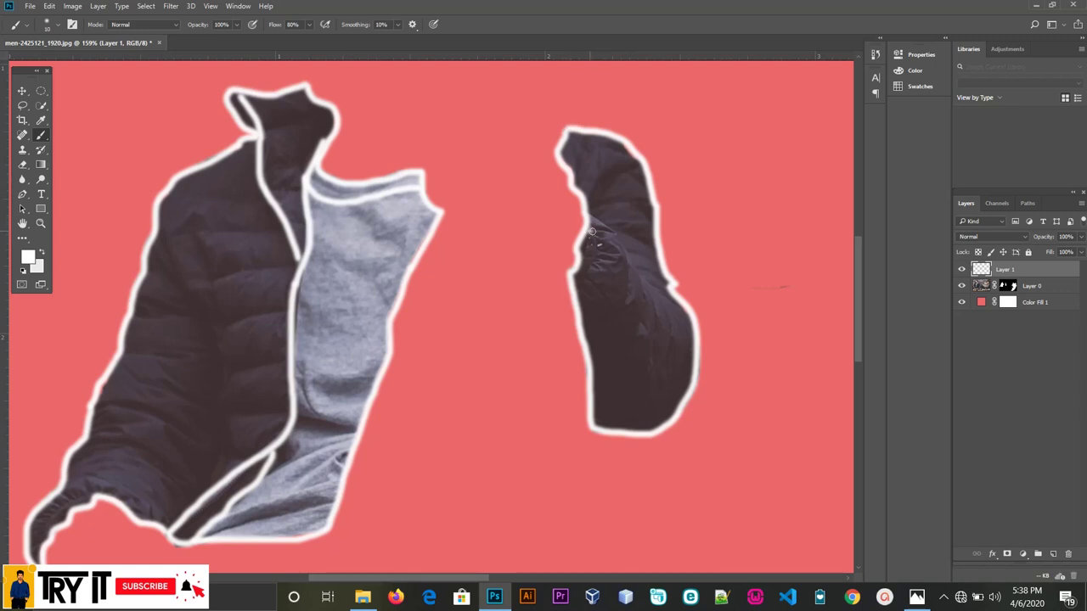
{"action": "mouse_move", "coordinate": [592, 231]}
{"action": "left_mouse_down"}
{"action": "mouse_move", "coordinate": [580, 274]}
{"action": "mouse_move", "coordinate": [593, 298]}
{"action": "mouse_move", "coordinate": [613, 248]}
{"action": "mouse_move", "coordinate": [606, 236]}
{"action": "mouse_move", "coordinate": [644, 297]}
{"action": "mouse_move", "coordinate": [640, 322]}
{"action": "mouse_move", "coordinate": [652, 316]}
{"action": "mouse_move", "coordinate": [654, 336]}
{"action": "mouse_move", "coordinate": [661, 311]}
{"action": "mouse_move", "coordinate": [679, 365]}
{"action": "left_mouse_up"}
- Paint several white fold lines down and across the right sleeve
{"action": "left_click_drag", "start_coordinate": [619, 322], "coordinate": [636, 393]}
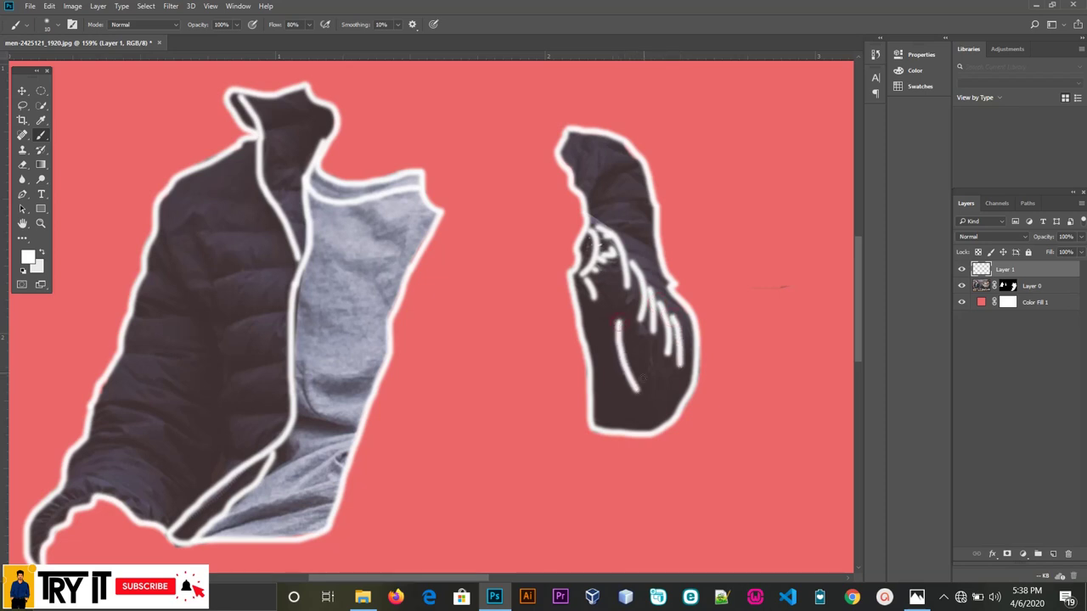
{"action": "scroll", "coordinate": [643, 374], "scroll_direction": "up", "scroll_amount": 3}
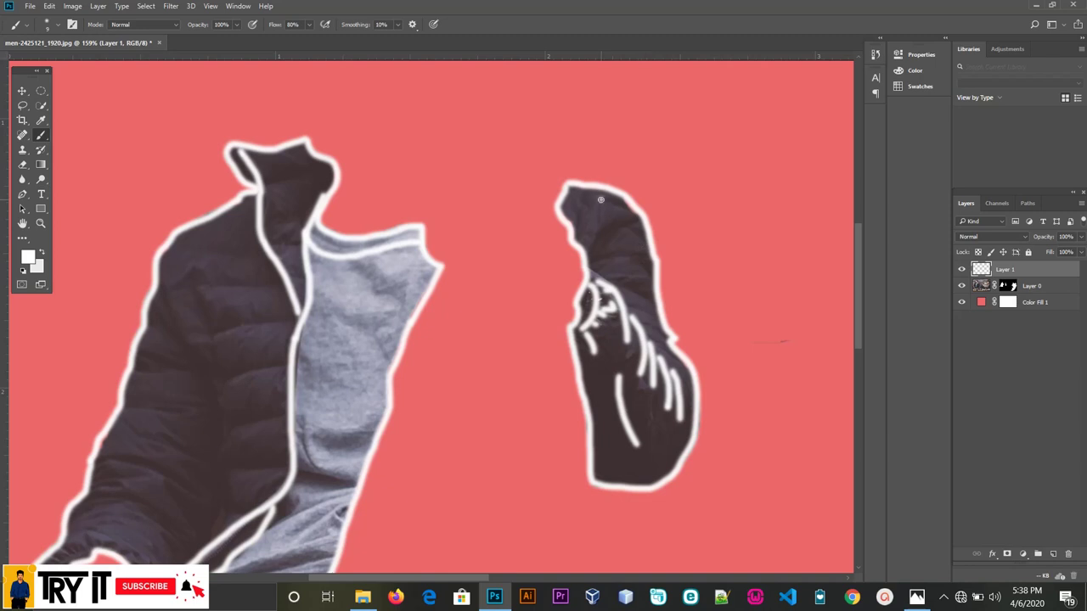
{"action": "left_click_drag", "start_coordinate": [600, 200], "coordinate": [604, 253]}
{"action": "left_click_drag", "start_coordinate": [645, 293], "coordinate": [625, 289]}
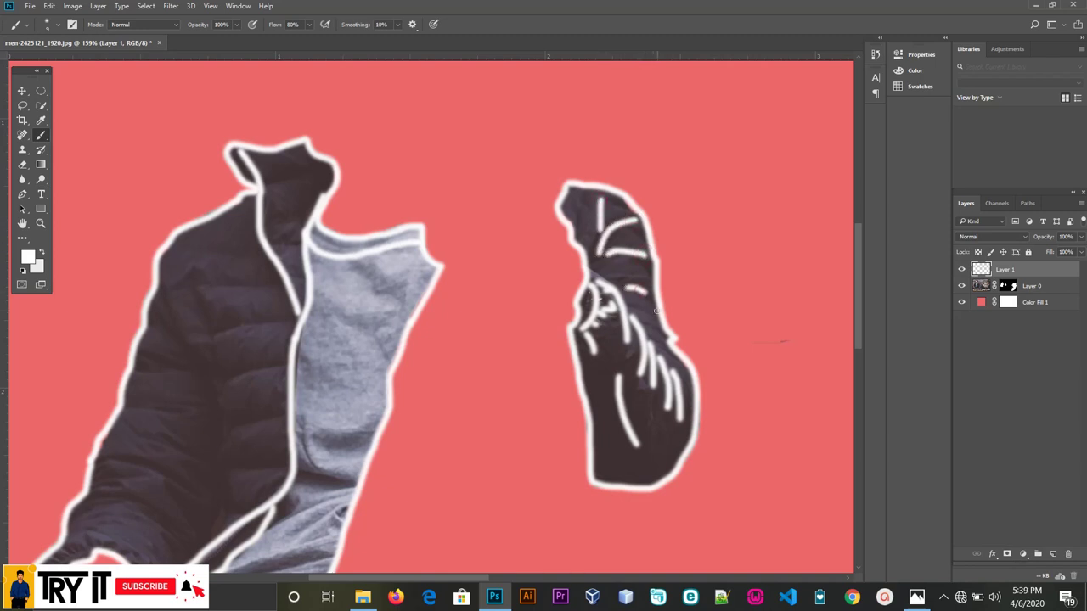
{"action": "left_click_drag", "start_coordinate": [660, 332], "coordinate": [651, 329]}
{"action": "scroll", "coordinate": [424, 280], "scroll_direction": "down", "scroll_amount": 2}
{"action": "scroll", "coordinate": [312, 273], "scroll_direction": "down", "scroll_amount": 3}
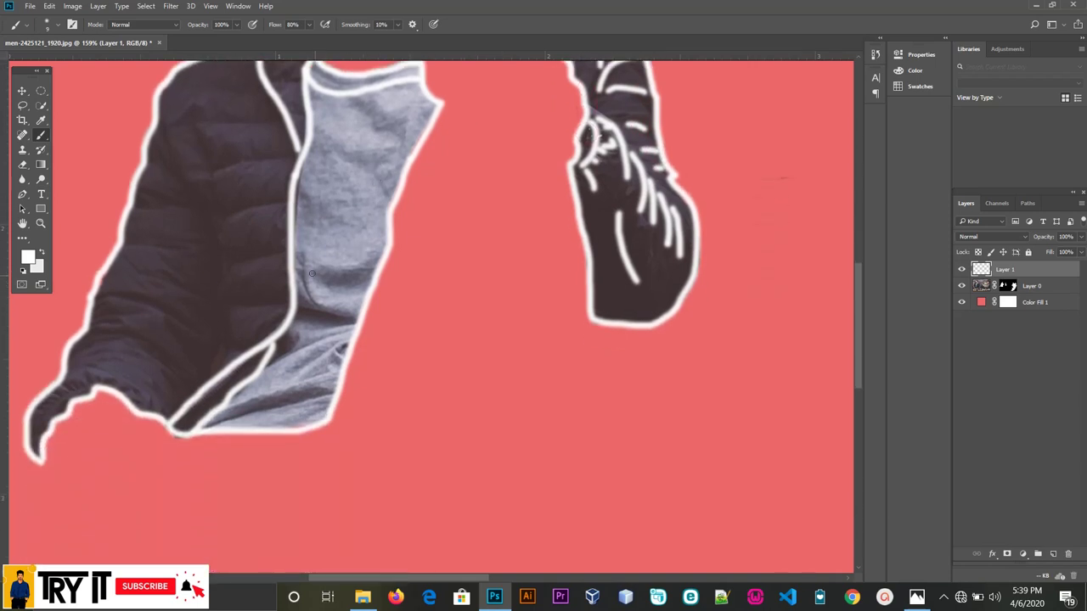
- Add fold lines on the lower grey shirt and trace the jacket's lower-left tip
{"action": "left_click_drag", "start_coordinate": [303, 265], "coordinate": [344, 328]}
{"action": "mouse_move", "coordinate": [290, 355]}
{"action": "left_mouse_down"}
{"action": "mouse_move", "coordinate": [333, 338]}
{"action": "mouse_move", "coordinate": [222, 406]}
{"action": "left_mouse_up"}
{"action": "left_click_drag", "start_coordinate": [335, 367], "coordinate": [235, 420]}
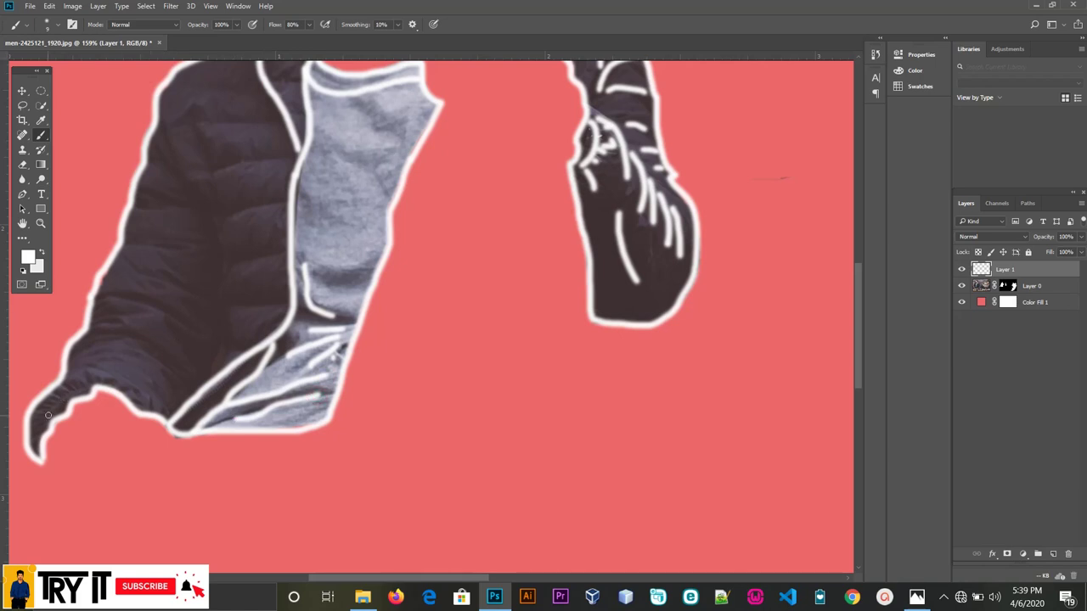
{"action": "mouse_move", "coordinate": [49, 415]}
{"action": "left_mouse_down"}
{"action": "mouse_move", "coordinate": [89, 394]}
{"action": "mouse_move", "coordinate": [53, 404]}
{"action": "mouse_move", "coordinate": [38, 435]}
{"action": "left_mouse_up"}
{"action": "scroll", "coordinate": [137, 368], "scroll_direction": "up", "scroll_amount": 1}
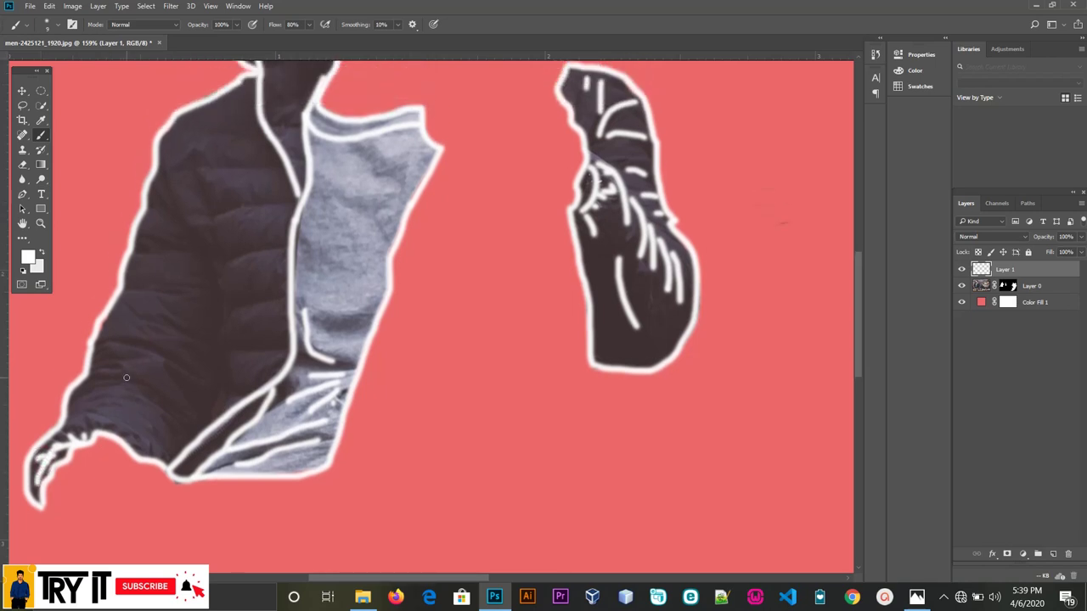
{"action": "scroll", "coordinate": [137, 368], "scroll_direction": "up", "scroll_amount": 2}
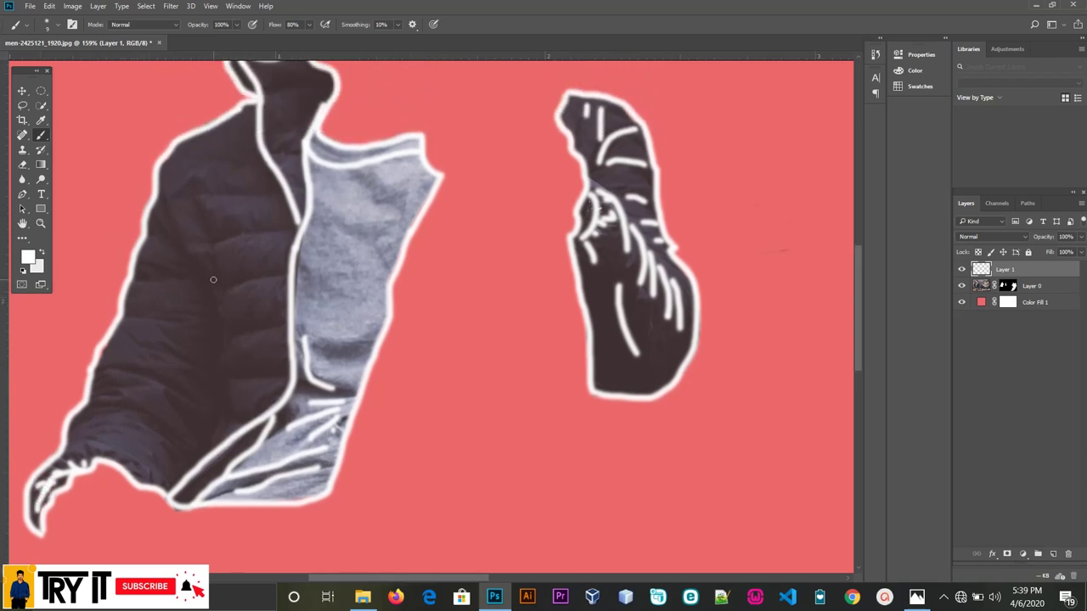
- Paint fold lines down the dark jacket and across its left side and hem
{"action": "mouse_move", "coordinate": [213, 279]}
{"action": "left_mouse_down"}
{"action": "mouse_move", "coordinate": [228, 342]}
{"action": "mouse_move", "coordinate": [220, 429]}
{"action": "mouse_move", "coordinate": [202, 455]}
{"action": "left_mouse_up"}
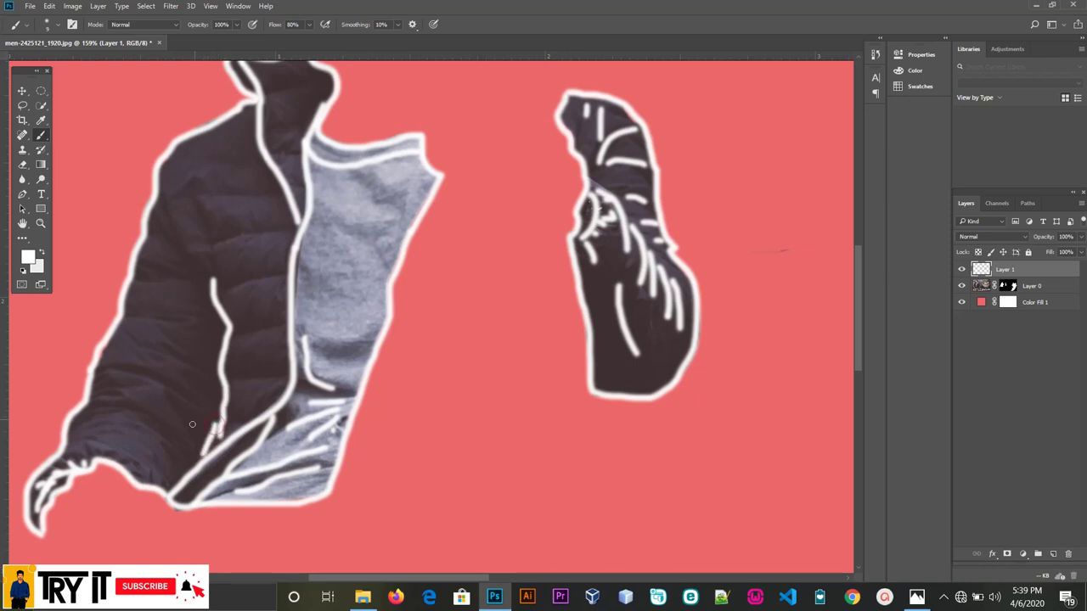
{"action": "left_click_drag", "start_coordinate": [126, 317], "coordinate": [195, 326]}
{"action": "left_click_drag", "start_coordinate": [127, 342], "coordinate": [197, 367]}
{"action": "left_click_drag", "start_coordinate": [93, 370], "coordinate": [193, 405]}
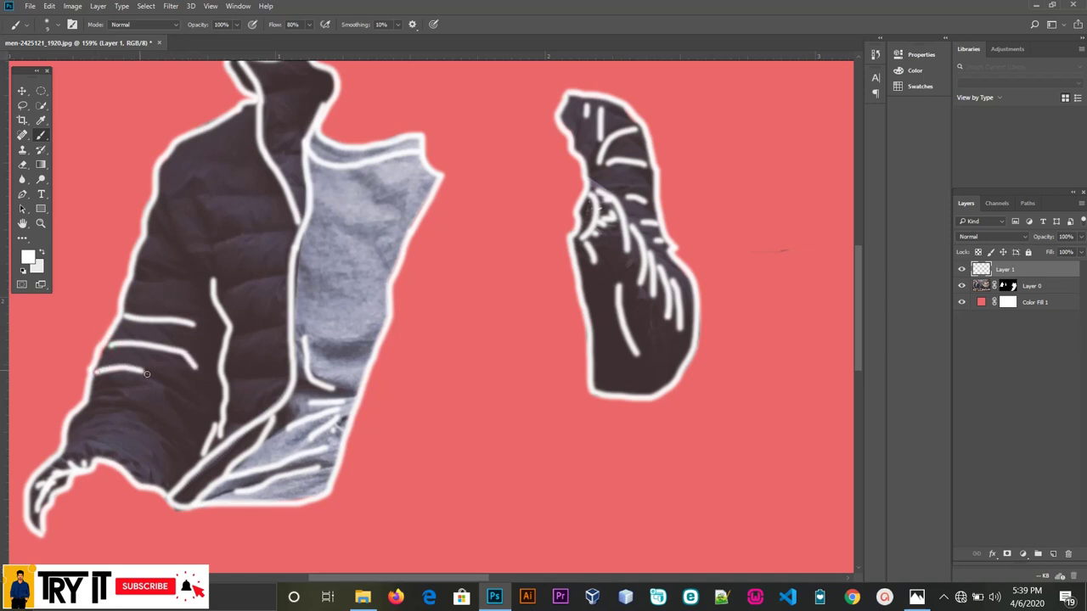
{"action": "left_click_drag", "start_coordinate": [82, 413], "coordinate": [150, 425]}
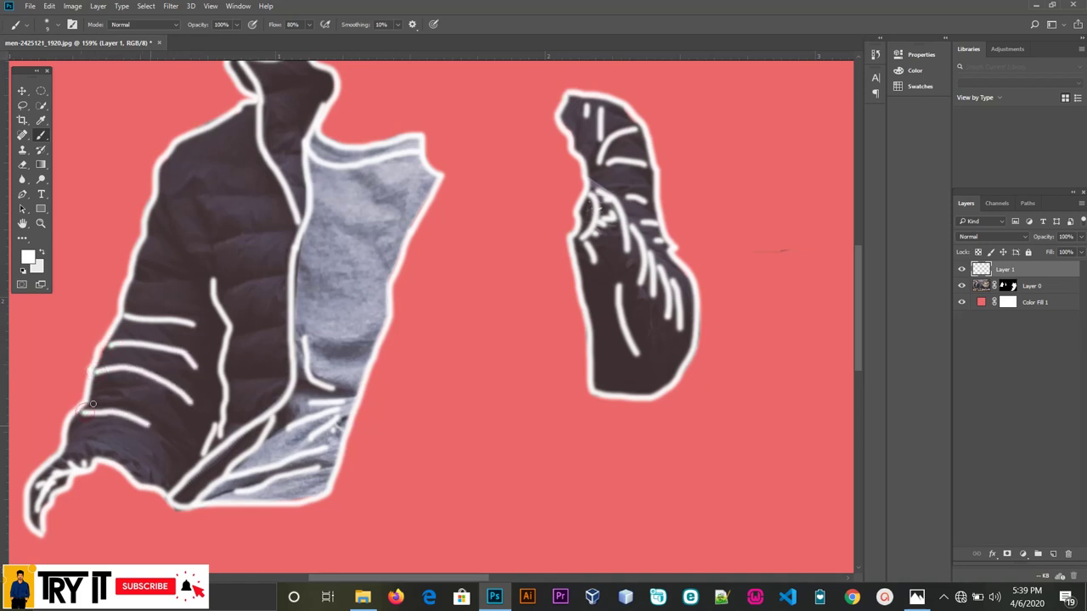
{"action": "mouse_move", "coordinate": [89, 404]}
{"action": "left_mouse_down"}
{"action": "mouse_move", "coordinate": [124, 402]}
{"action": "mouse_move", "coordinate": [131, 389]}
{"action": "left_mouse_up"}
{"action": "left_click_drag", "start_coordinate": [78, 431], "coordinate": [131, 447]}
{"action": "scroll", "coordinate": [153, 425], "scroll_direction": "up", "scroll_amount": 2}
{"action": "scroll", "coordinate": [180, 390], "scroll_direction": "up", "scroll_amount": 2}
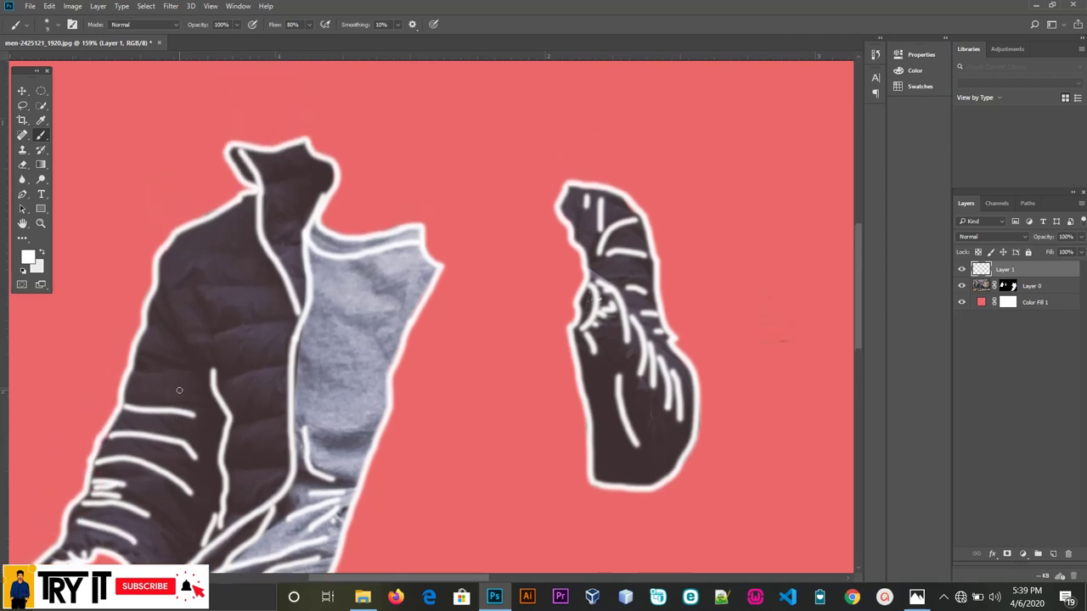
- Draw long seam lines down the jacket front and a fold across the sleeve
{"action": "mouse_move", "coordinate": [171, 300]}
{"action": "left_mouse_down"}
{"action": "mouse_move", "coordinate": [186, 357]}
{"action": "mouse_move", "coordinate": [219, 382]}
{"action": "left_mouse_up"}
{"action": "left_click_drag", "start_coordinate": [158, 321], "coordinate": [179, 343]}
{"action": "left_click_drag", "start_coordinate": [198, 290], "coordinate": [217, 377]}
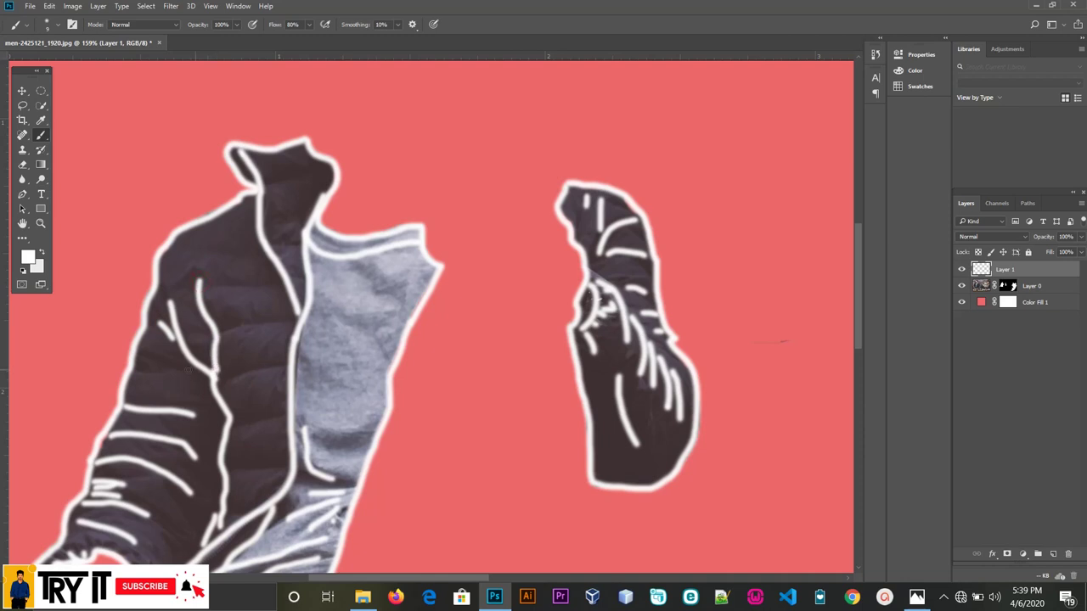
{"action": "mouse_move", "coordinate": [133, 369]}
{"action": "left_mouse_down"}
{"action": "mouse_move", "coordinate": [182, 371]}
{"action": "mouse_move", "coordinate": [152, 357]}
{"action": "left_mouse_up"}
- Paint six horizontal puffer quilting lines from the upper jacket to its bottom
{"action": "left_click_drag", "start_coordinate": [195, 251], "coordinate": [263, 251]}
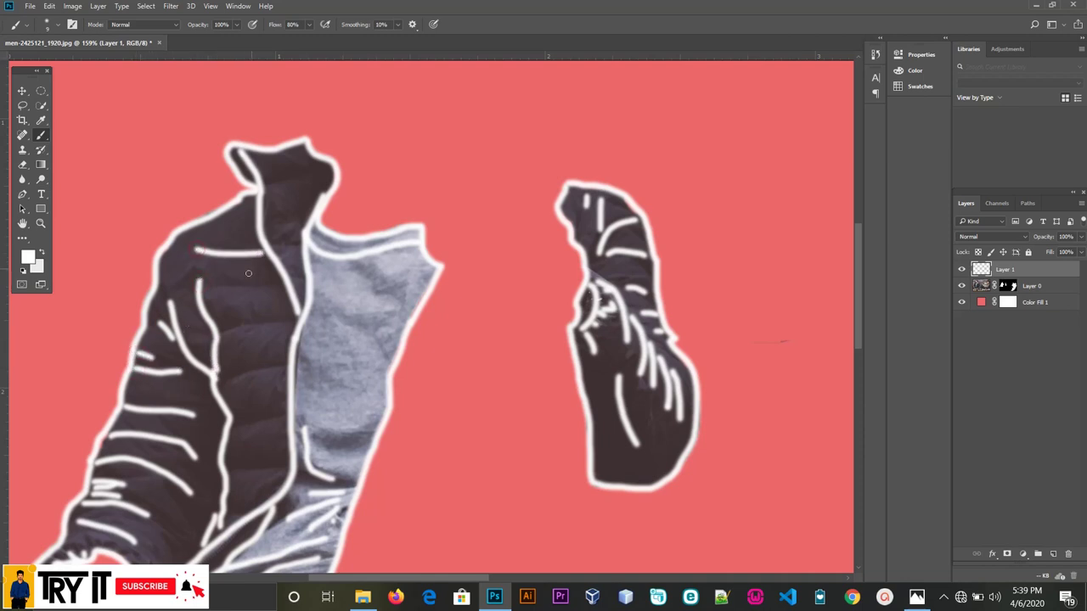
{"action": "left_click_drag", "start_coordinate": [220, 288], "coordinate": [285, 286]}
{"action": "left_click_drag", "start_coordinate": [230, 329], "coordinate": [296, 323]}
{"action": "left_click_drag", "start_coordinate": [222, 381], "coordinate": [282, 367]}
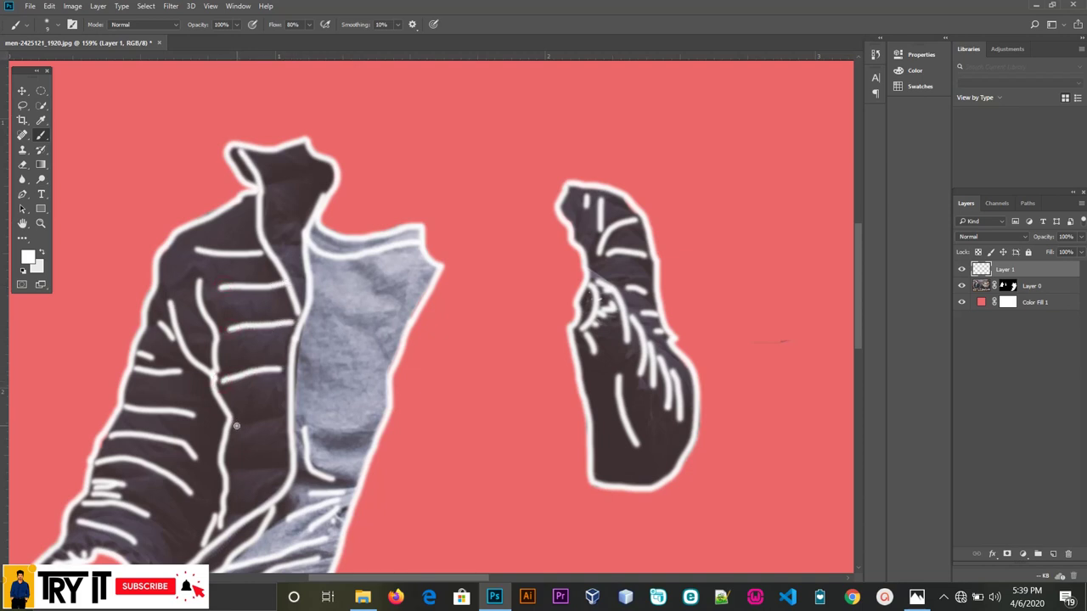
{"action": "left_click_drag", "start_coordinate": [236, 426], "coordinate": [280, 417]}
{"action": "left_click_drag", "start_coordinate": [233, 467], "coordinate": [275, 469]}
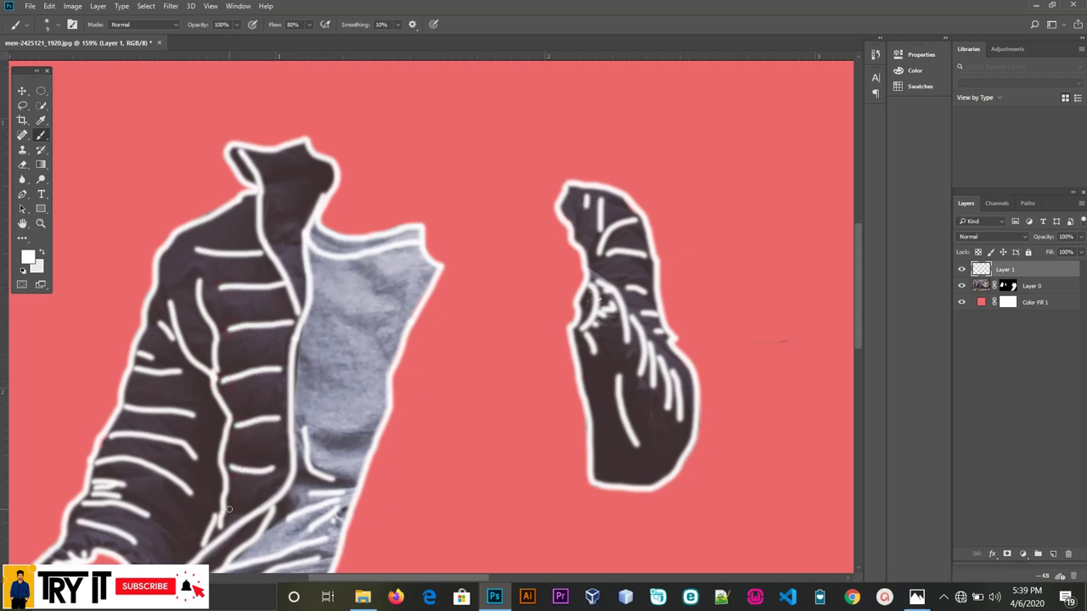
{"action": "scroll", "coordinate": [241, 299], "scroll_direction": "up", "scroll_amount": 3}
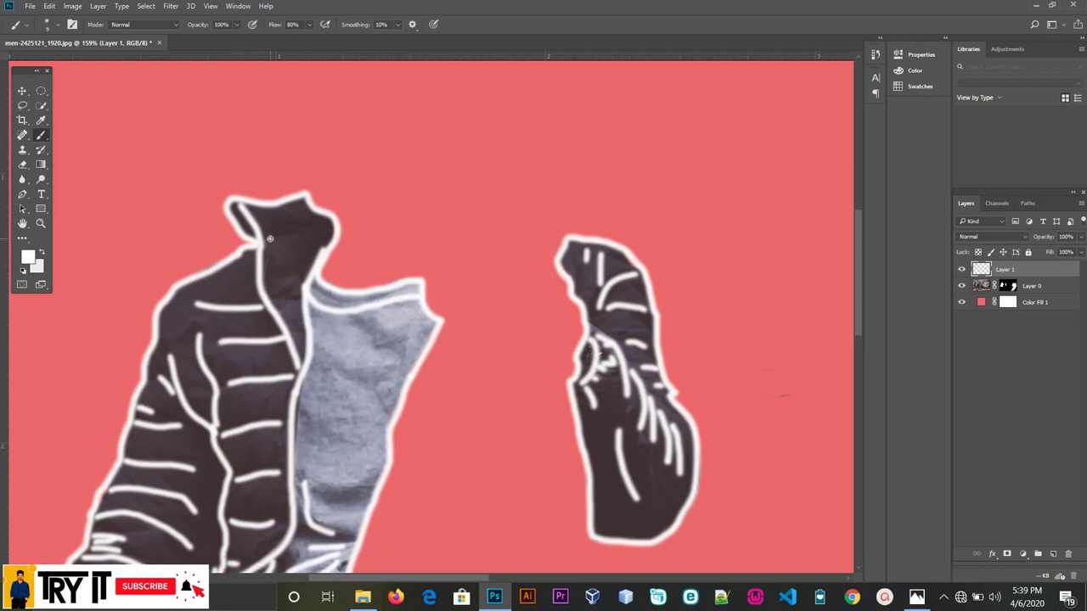
- Add white lines along the jacket collar and across its seam
{"action": "left_click_drag", "start_coordinate": [269, 239], "coordinate": [320, 226]}
{"action": "left_click_drag", "start_coordinate": [273, 295], "coordinate": [300, 296]}
{"action": "scroll", "coordinate": [579, 272], "scroll_direction": "down", "scroll_amount": 3}
{"action": "scroll", "coordinate": [579, 272], "scroll_direction": "down", "scroll_amount": 2}
- Paint a white line near the bottom, cover the scarf's orange spot, and outline the scarf top
{"action": "scroll", "coordinate": [579, 271], "scroll_direction": "down", "scroll_amount": 4}
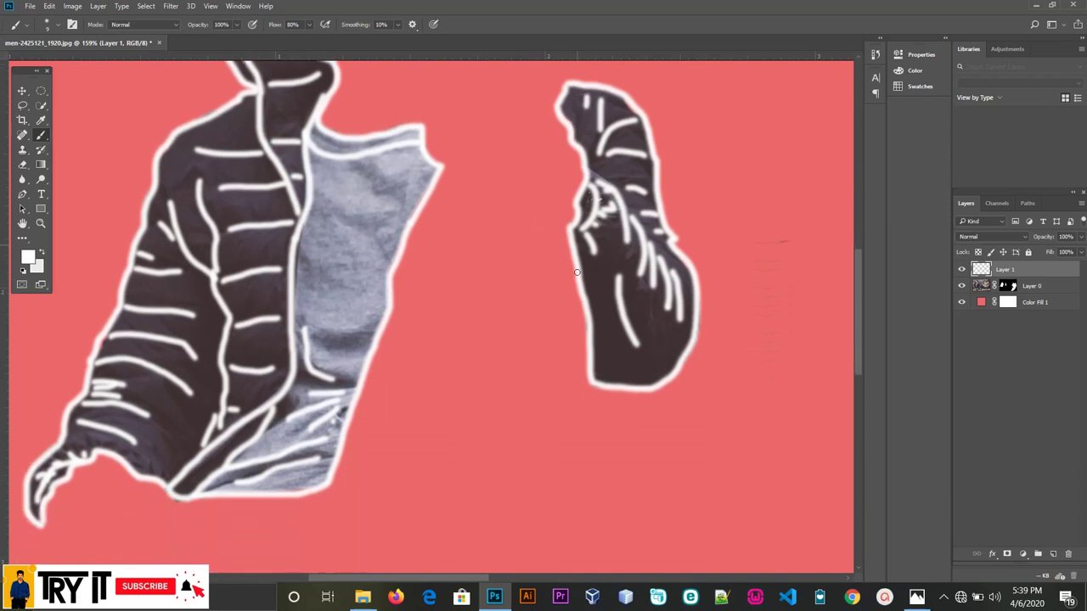
{"action": "scroll", "coordinate": [579, 272], "scroll_direction": "down", "scroll_amount": 1}
{"action": "scroll", "coordinate": [579, 272], "scroll_direction": "down", "scroll_amount": 3}
{"action": "scroll", "coordinate": [579, 271], "scroll_direction": "down", "scroll_amount": 2}
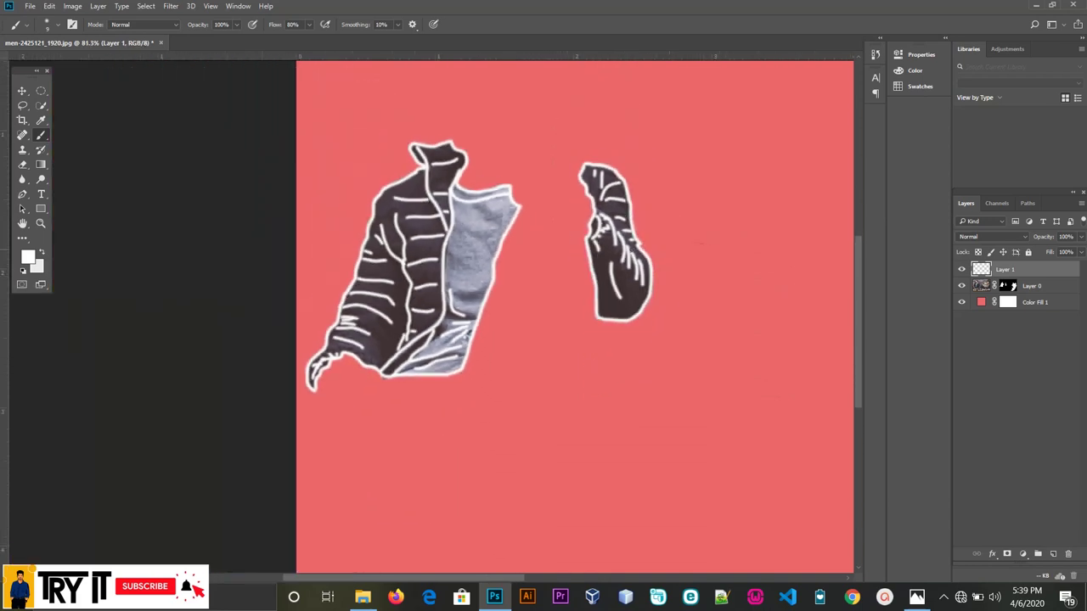
{"action": "scroll", "coordinate": [606, 525], "scroll_direction": "down", "scroll_amount": 1}
{"action": "left_click_drag", "start_coordinate": [518, 577], "coordinate": [624, 577]}
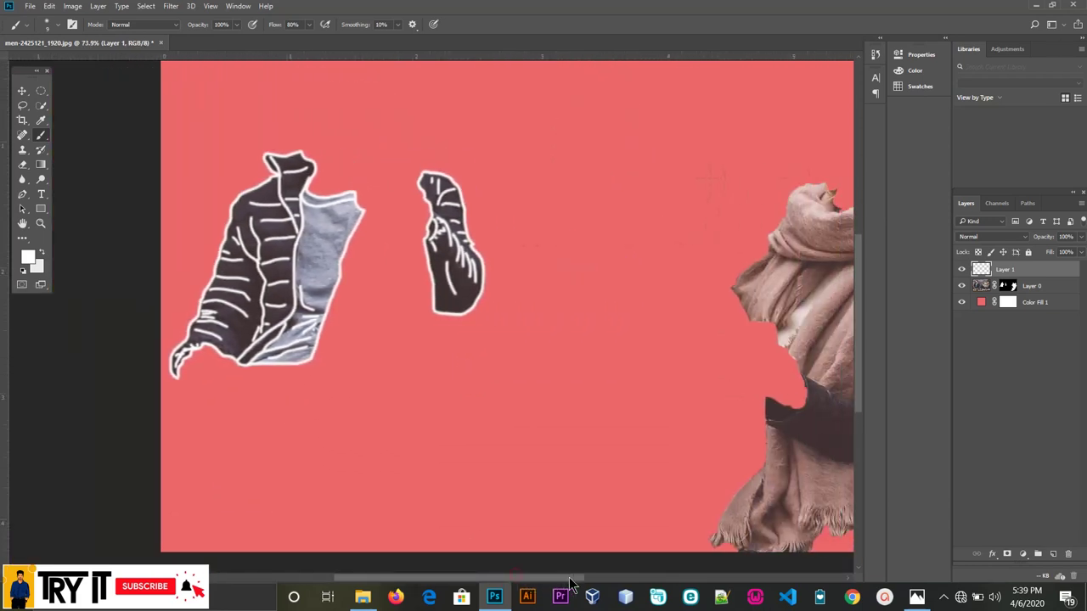
{"action": "scroll", "coordinate": [639, 283], "scroll_direction": "up", "scroll_amount": 2}
{"action": "scroll", "coordinate": [638, 283], "scroll_direction": "up", "scroll_amount": 2}
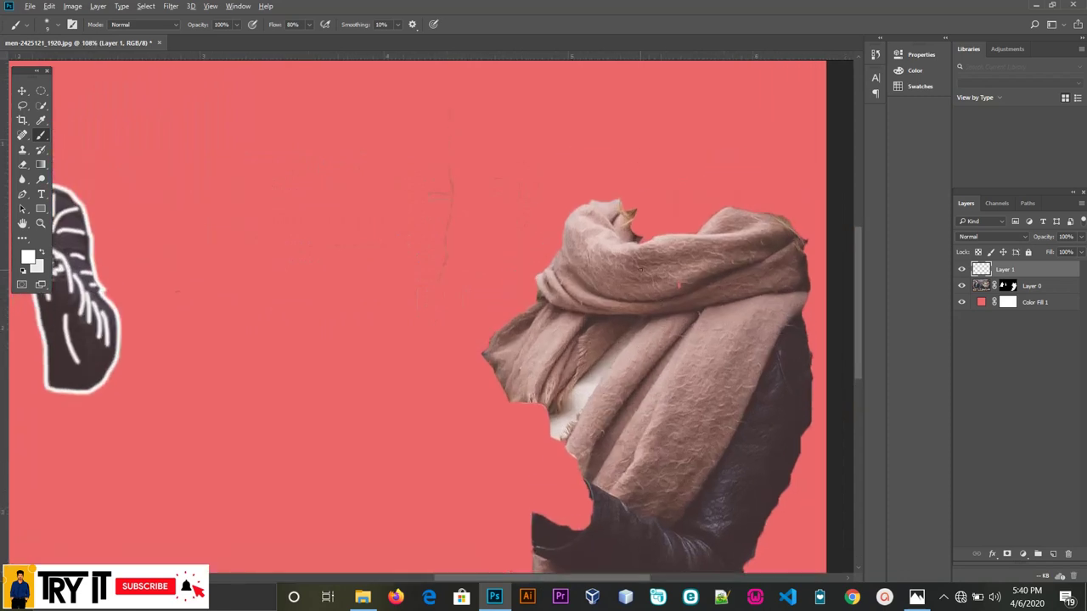
{"action": "scroll", "coordinate": [632, 272], "scroll_direction": "up", "scroll_amount": 2}
{"action": "scroll", "coordinate": [622, 245], "scroll_direction": "up", "scroll_amount": 2}
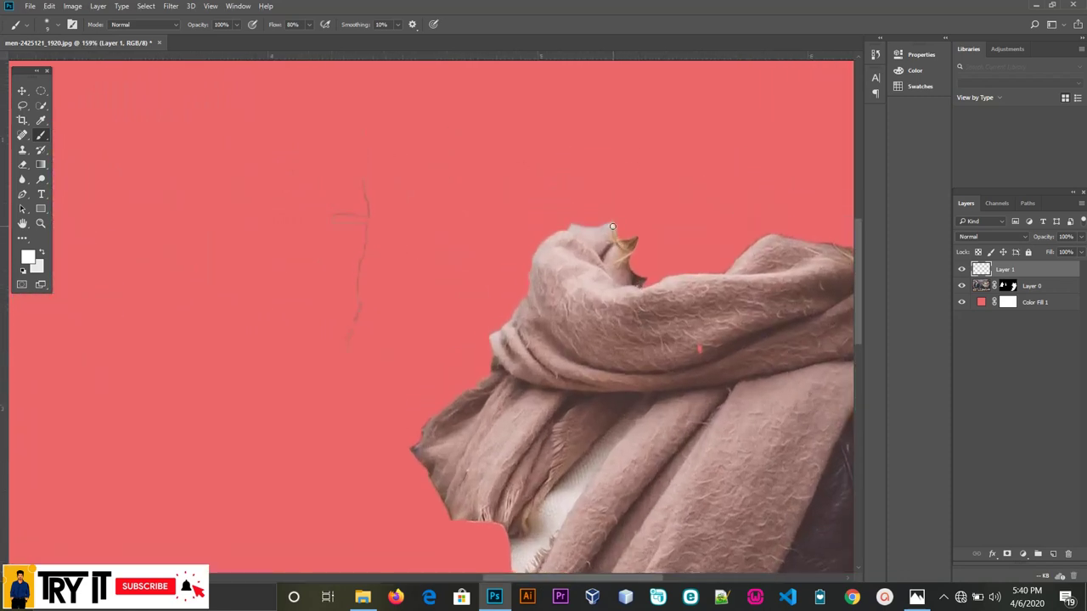
{"action": "mouse_move", "coordinate": [612, 227]}
{"action": "left_mouse_down"}
{"action": "mouse_move", "coordinate": [633, 242]}
{"action": "mouse_move", "coordinate": [630, 270]}
{"action": "mouse_move", "coordinate": [715, 274]}
{"action": "mouse_move", "coordinate": [788, 236]}
{"action": "left_mouse_up"}
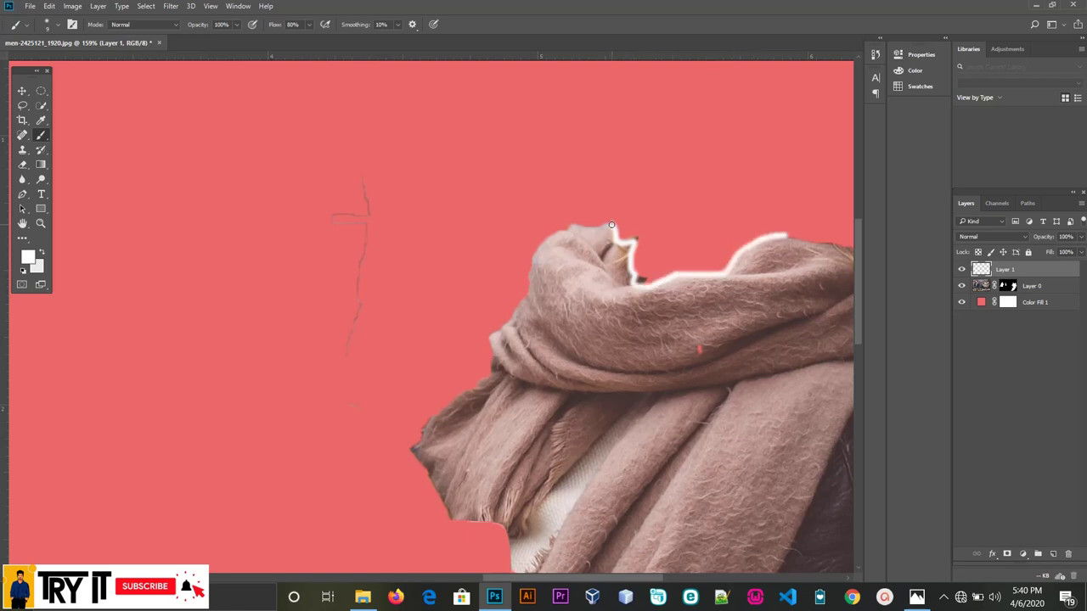
{"action": "mouse_move", "coordinate": [611, 226]}
{"action": "left_mouse_down"}
{"action": "mouse_move", "coordinate": [569, 229]}
{"action": "mouse_move", "coordinate": [605, 270]}
{"action": "mouse_move", "coordinate": [608, 254]}
{"action": "mouse_move", "coordinate": [572, 228]}
{"action": "mouse_move", "coordinate": [539, 246]}
{"action": "mouse_move", "coordinate": [529, 291]}
{"action": "mouse_move", "coordinate": [491, 360]}
{"action": "left_mouse_up"}
- Outline the scarf's left edge down and around the leather sleeve end in white
{"action": "scroll", "coordinate": [517, 362], "scroll_direction": "down", "scroll_amount": 3}
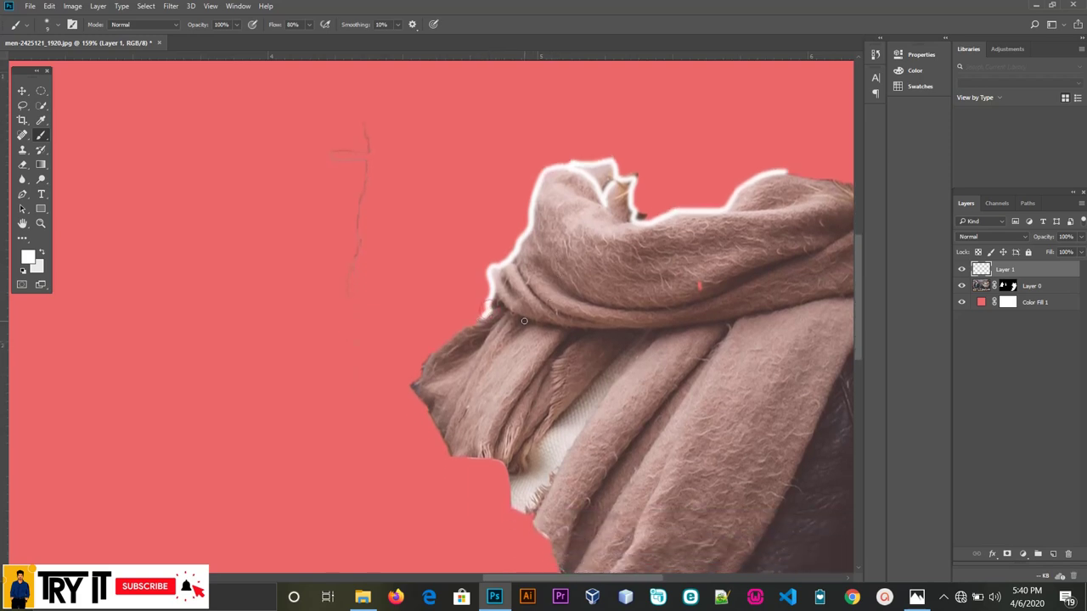
{"action": "mouse_move", "coordinate": [524, 321]}
{"action": "left_mouse_down"}
{"action": "mouse_move", "coordinate": [434, 175]}
{"action": "mouse_move", "coordinate": [325, 237]}
{"action": "mouse_move", "coordinate": [350, 294]}
{"action": "mouse_move", "coordinate": [373, 314]}
{"action": "mouse_move", "coordinate": [412, 320]}
{"action": "mouse_move", "coordinate": [473, 420]}
{"action": "mouse_move", "coordinate": [484, 483]}
{"action": "mouse_move", "coordinate": [466, 498]}
{"action": "mouse_move", "coordinate": [393, 476]}
{"action": "mouse_move", "coordinate": [396, 528]}
{"action": "left_mouse_up"}
{"action": "scroll", "coordinate": [398, 501], "scroll_direction": "down", "scroll_amount": 2}
{"action": "scroll", "coordinate": [401, 433], "scroll_direction": "down", "scroll_amount": 2}
{"action": "scroll", "coordinate": [404, 365], "scroll_direction": "down", "scroll_amount": 2}
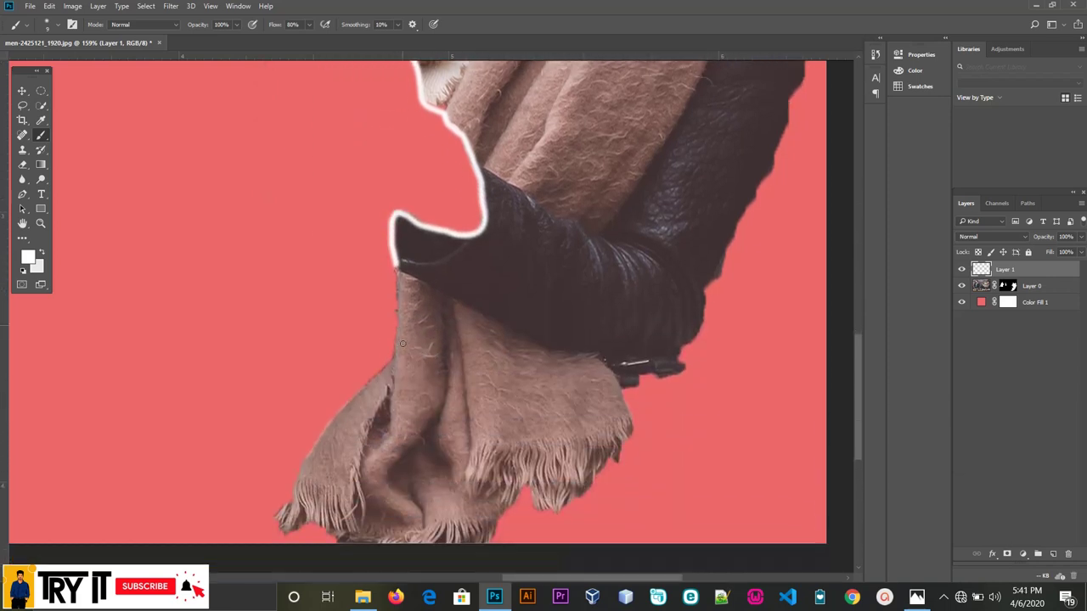
{"action": "scroll", "coordinate": [407, 297], "scroll_direction": "down", "scroll_amount": 2}
{"action": "mouse_move", "coordinate": [397, 226]}
{"action": "left_mouse_down"}
{"action": "mouse_move", "coordinate": [395, 314]}
{"action": "mouse_move", "coordinate": [334, 372]}
{"action": "mouse_move", "coordinate": [287, 482]}
{"action": "mouse_move", "coordinate": [312, 470]}
{"action": "mouse_move", "coordinate": [356, 496]}
{"action": "mouse_move", "coordinate": [475, 495]}
{"action": "mouse_move", "coordinate": [522, 443]}
{"action": "mouse_move", "coordinate": [549, 466]}
{"action": "mouse_move", "coordinate": [586, 450]}
{"action": "mouse_move", "coordinate": [632, 369]}
{"action": "mouse_move", "coordinate": [620, 341]}
{"action": "left_mouse_up"}
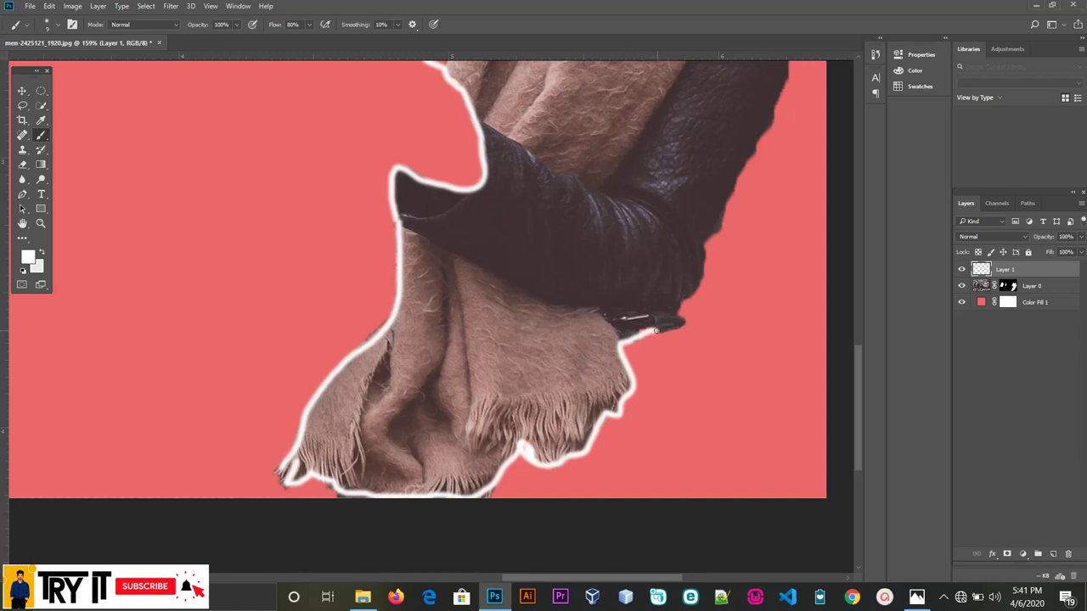
{"action": "mouse_move", "coordinate": [664, 330]}
{"action": "left_mouse_down"}
{"action": "mouse_move", "coordinate": [705, 319]}
{"action": "mouse_move", "coordinate": [679, 313]}
{"action": "mouse_move", "coordinate": [702, 250]}
{"action": "mouse_move", "coordinate": [679, 319]}
{"action": "left_mouse_up"}
{"action": "scroll", "coordinate": [602, 293], "scroll_direction": "down", "scroll_amount": 2}
{"action": "left_click_drag", "start_coordinate": [589, 291], "coordinate": [621, 329]}
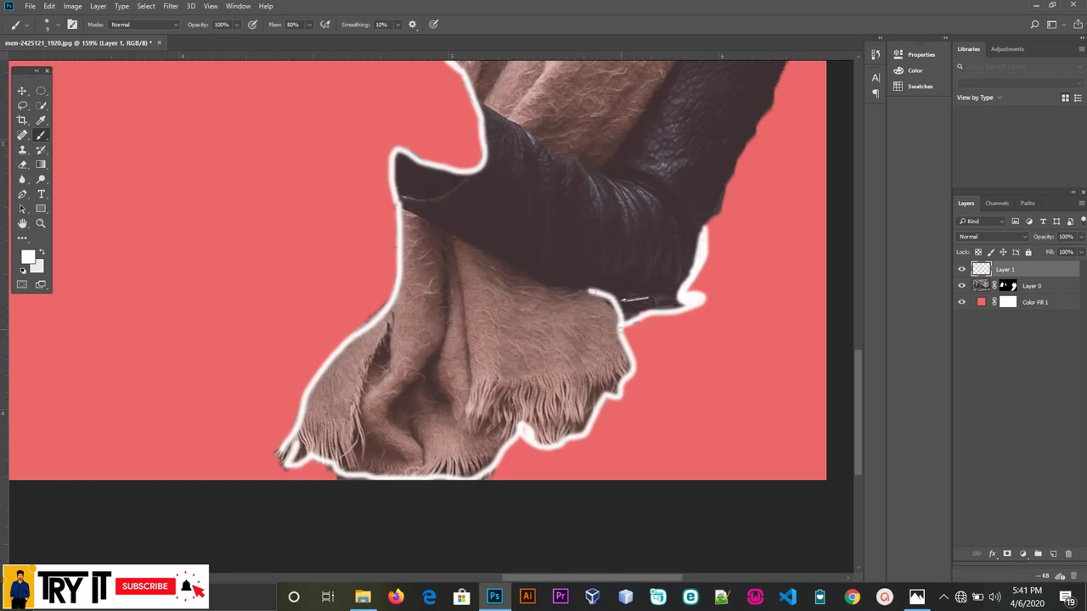
- Trace the leather jacket's right edge and the scarf's top-right edge in white
{"action": "scroll", "coordinate": [720, 223], "scroll_direction": "up", "scroll_amount": 5}
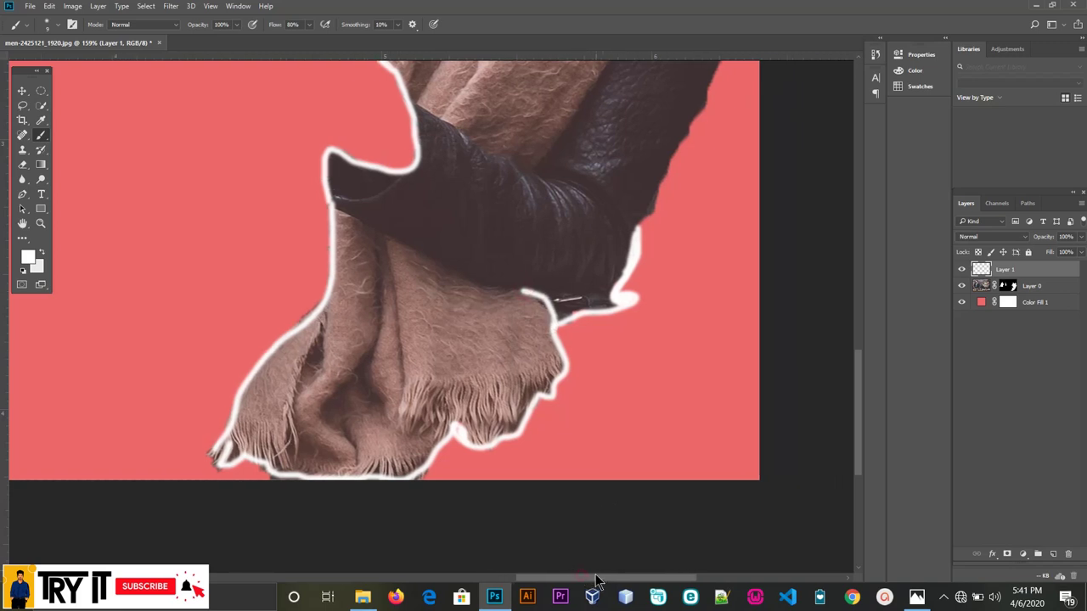
{"action": "scroll", "coordinate": [719, 223], "scroll_direction": "up", "scroll_amount": 5}
{"action": "scroll", "coordinate": [720, 222], "scroll_direction": "up", "scroll_amount": 5}
{"action": "scroll", "coordinate": [720, 222], "scroll_direction": "up", "scroll_amount": 5}
{"action": "scroll", "coordinate": [718, 202], "scroll_direction": "up", "scroll_amount": 3}
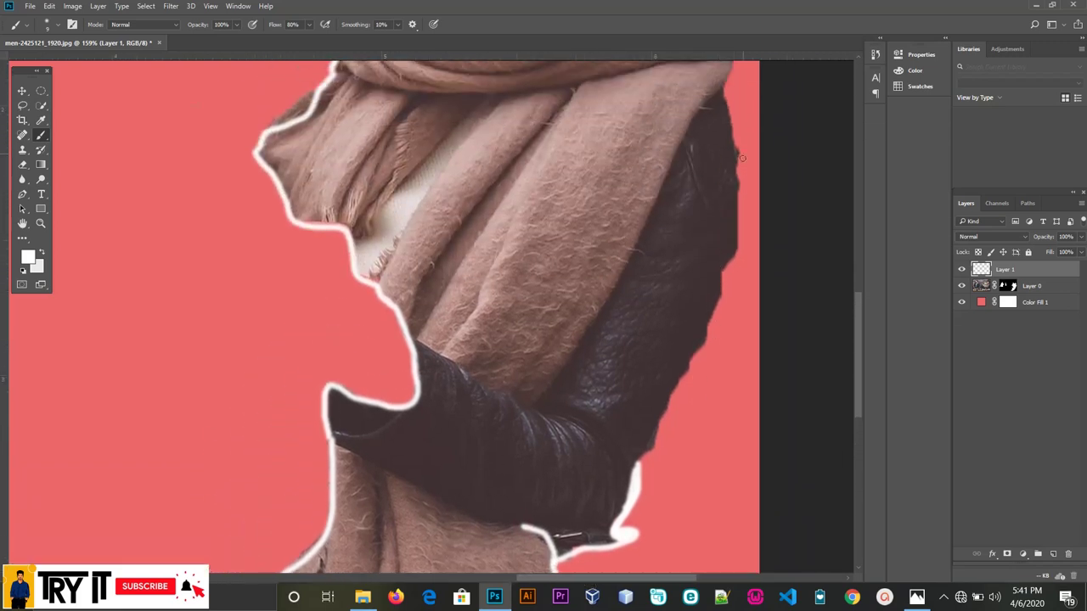
{"action": "mouse_move", "coordinate": [722, 94]}
{"action": "left_mouse_down"}
{"action": "mouse_move", "coordinate": [741, 207]}
{"action": "mouse_move", "coordinate": [708, 330]}
{"action": "left_mouse_up"}
{"action": "scroll", "coordinate": [708, 329], "scroll_direction": "down", "scroll_amount": 5}
{"action": "scroll", "coordinate": [702, 228], "scroll_direction": "down", "scroll_amount": 1}
{"action": "left_click_drag", "start_coordinate": [711, 208], "coordinate": [641, 344]}
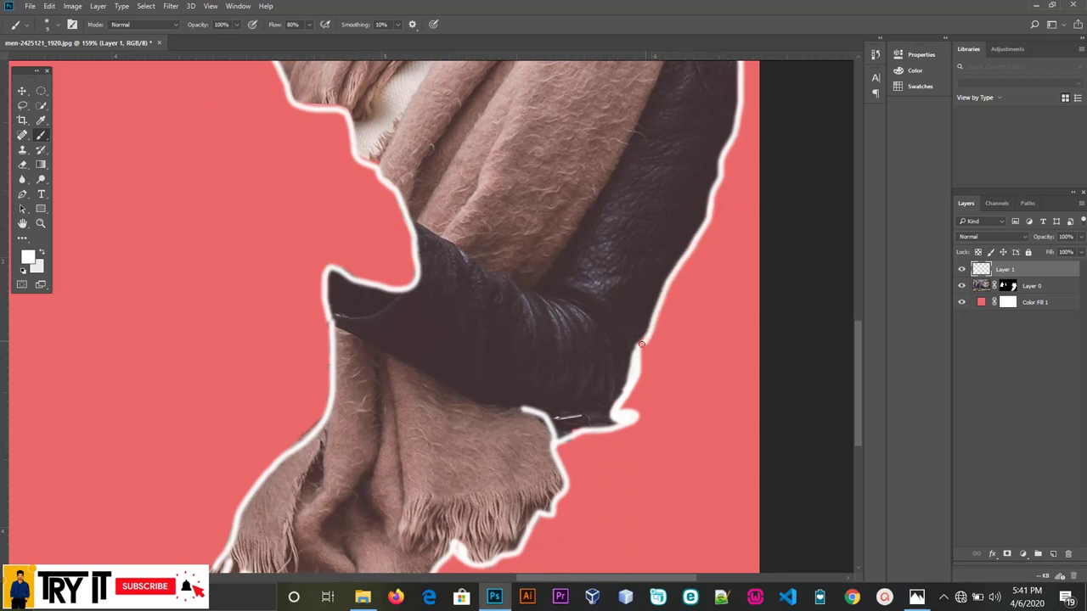
{"action": "scroll", "coordinate": [645, 340], "scroll_direction": "up", "scroll_amount": 3}
{"action": "scroll", "coordinate": [643, 314], "scroll_direction": "up", "scroll_amount": 3}
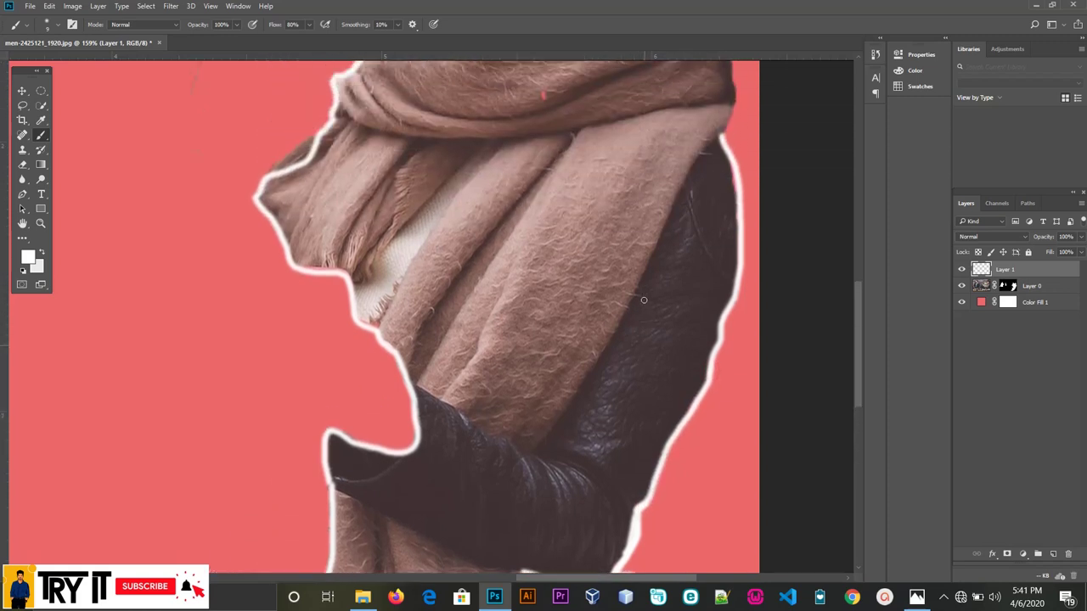
{"action": "scroll", "coordinate": [643, 288], "scroll_direction": "up", "scroll_amount": 3}
{"action": "scroll", "coordinate": [642, 263], "scroll_direction": "up", "scroll_amount": 2}
{"action": "mouse_move", "coordinate": [628, 164]}
{"action": "left_mouse_down"}
{"action": "mouse_move", "coordinate": [705, 183]}
{"action": "mouse_move", "coordinate": [734, 277]}
{"action": "mouse_move", "coordinate": [729, 302]}
{"action": "mouse_move", "coordinate": [710, 311]}
{"action": "left_mouse_up"}
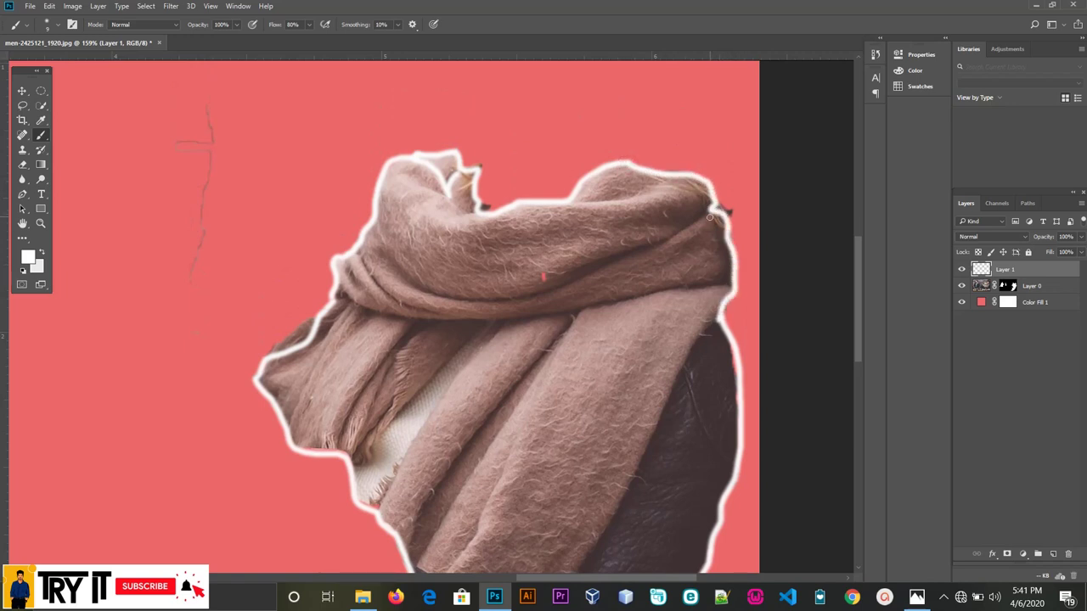
- Draw straight and curved white fold lines across the scarf and its left drape
{"action": "mouse_move", "coordinate": [710, 217]}
{"action": "left_mouse_down"}
{"action": "mouse_move", "coordinate": [505, 294]}
{"action": "mouse_move", "coordinate": [403, 267]}
{"action": "left_mouse_up"}
{"action": "left_click_drag", "start_coordinate": [359, 246], "coordinate": [450, 318]}
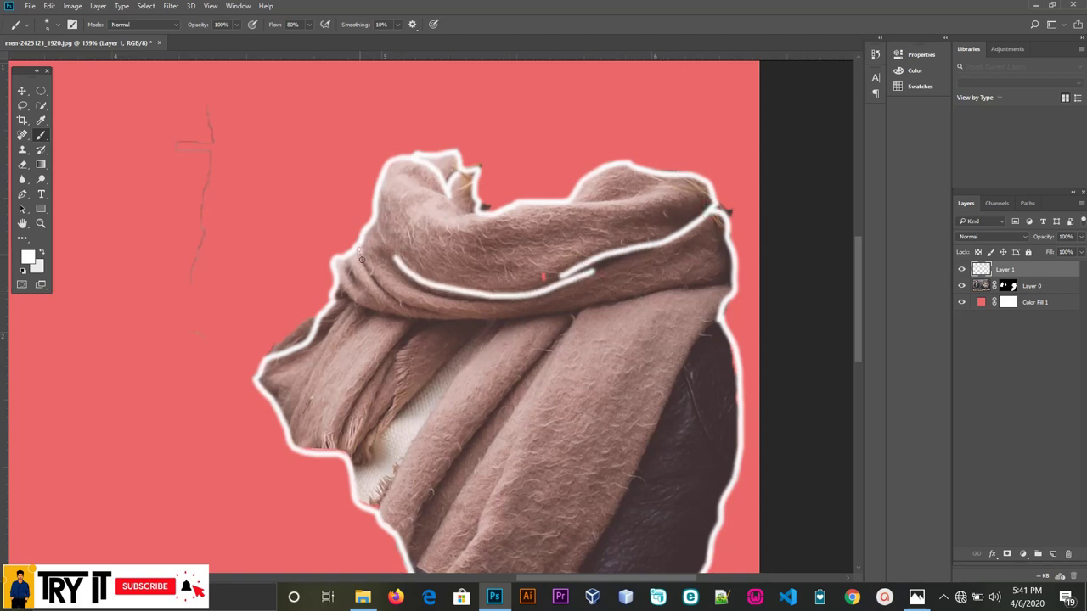
{"action": "mouse_move", "coordinate": [343, 263]}
{"action": "left_mouse_down"}
{"action": "mouse_move", "coordinate": [513, 317]}
{"action": "mouse_move", "coordinate": [727, 282]}
{"action": "left_mouse_up"}
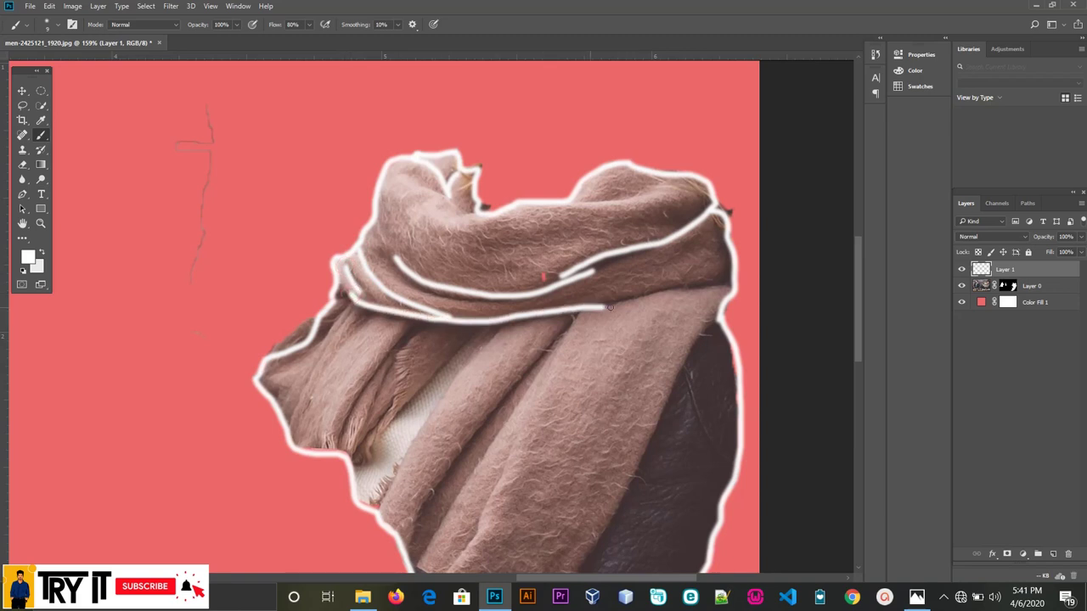
{"action": "scroll", "coordinate": [444, 203], "scroll_direction": "down", "scroll_amount": 3}
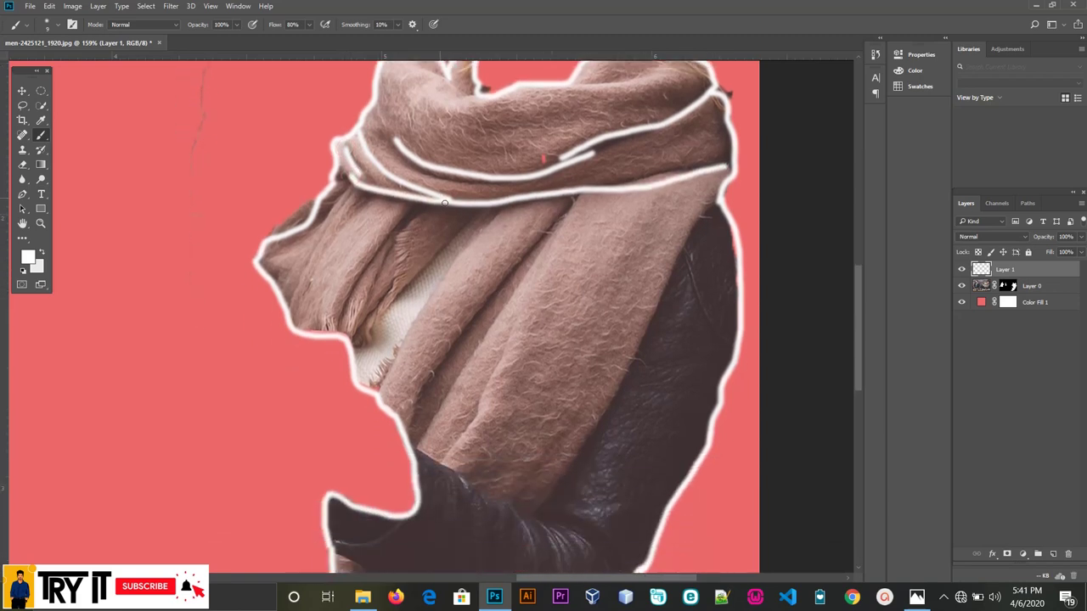
{"action": "left_click_drag", "start_coordinate": [344, 192], "coordinate": [289, 297]}
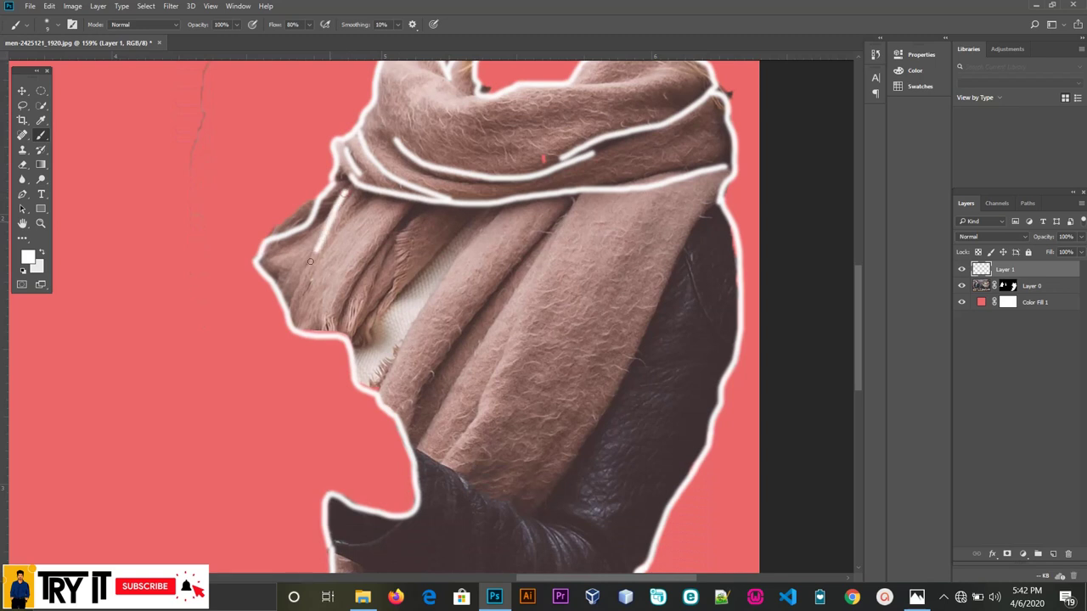
{"action": "mouse_move", "coordinate": [335, 243]}
{"action": "left_mouse_down"}
{"action": "mouse_move", "coordinate": [364, 204]}
{"action": "mouse_move", "coordinate": [339, 326]}
{"action": "left_mouse_up"}
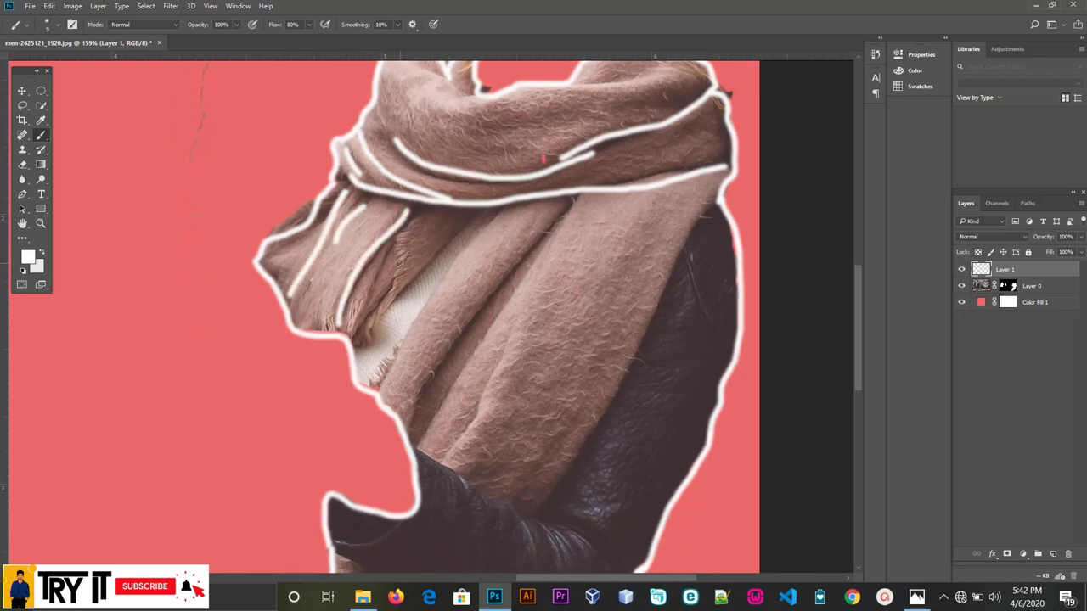
{"action": "left_click_drag", "start_coordinate": [395, 249], "coordinate": [367, 308]}
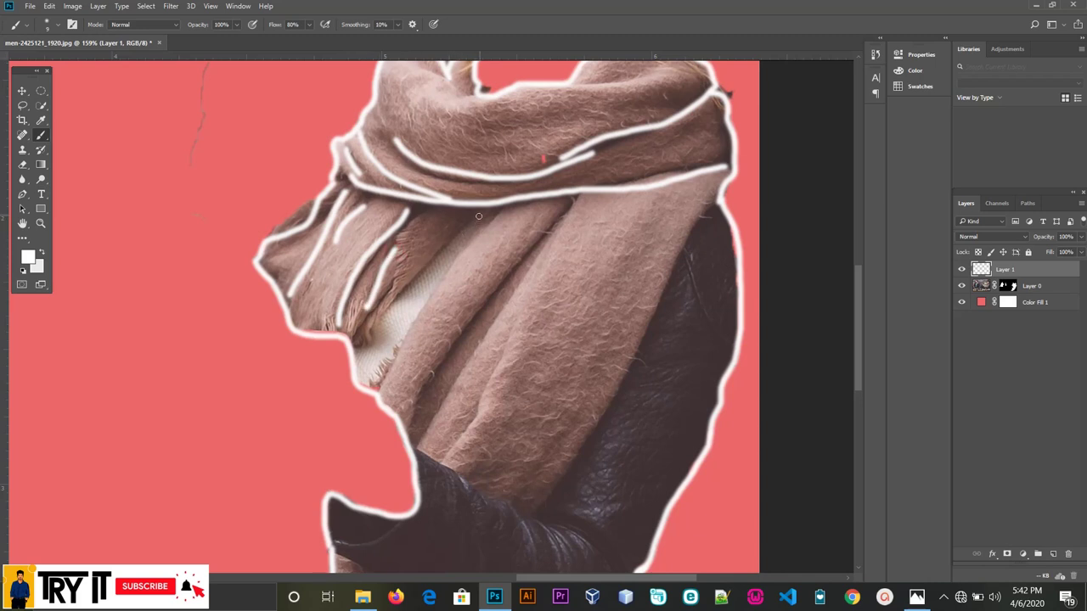
{"action": "left_click_drag", "start_coordinate": [478, 216], "coordinate": [371, 307]}
{"action": "left_click_drag", "start_coordinate": [478, 236], "coordinate": [384, 382]}
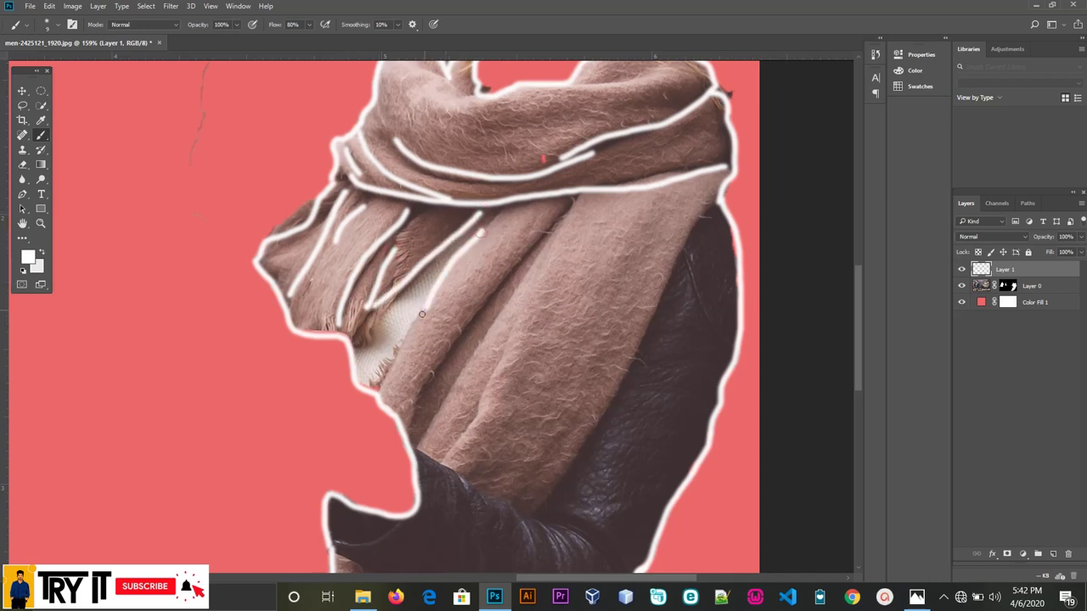
- Trace further scarf folds and the jacket edge with white lines
{"action": "scroll", "coordinate": [531, 197], "scroll_direction": "down", "scroll_amount": 2}
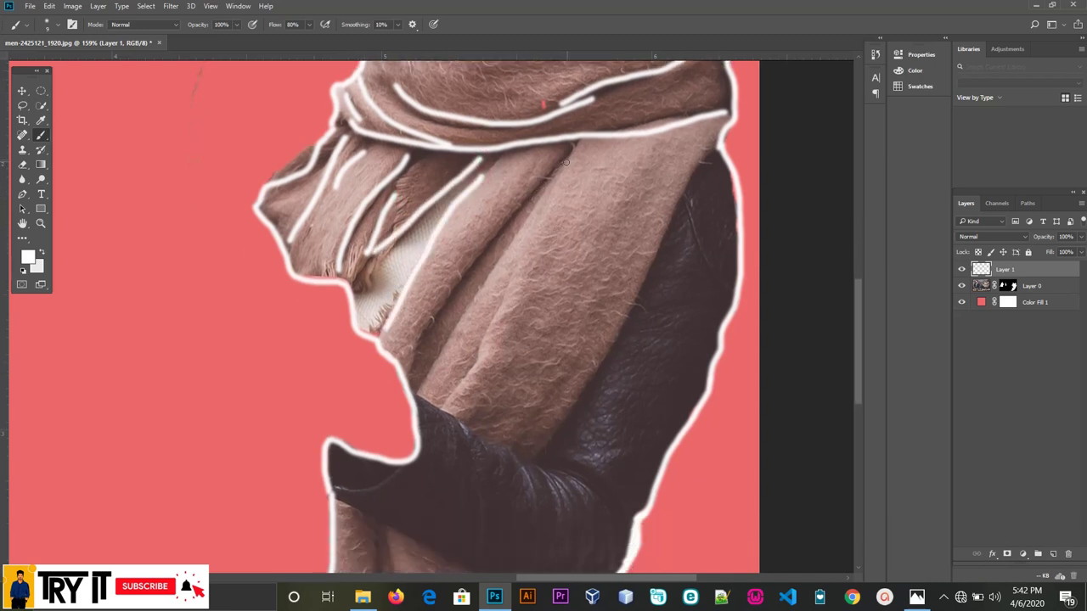
{"action": "mouse_move", "coordinate": [565, 161]}
{"action": "left_mouse_down"}
{"action": "mouse_move", "coordinate": [480, 240]}
{"action": "mouse_move", "coordinate": [421, 332]}
{"action": "left_mouse_up"}
{"action": "scroll", "coordinate": [498, 220], "scroll_direction": "down", "scroll_amount": 2}
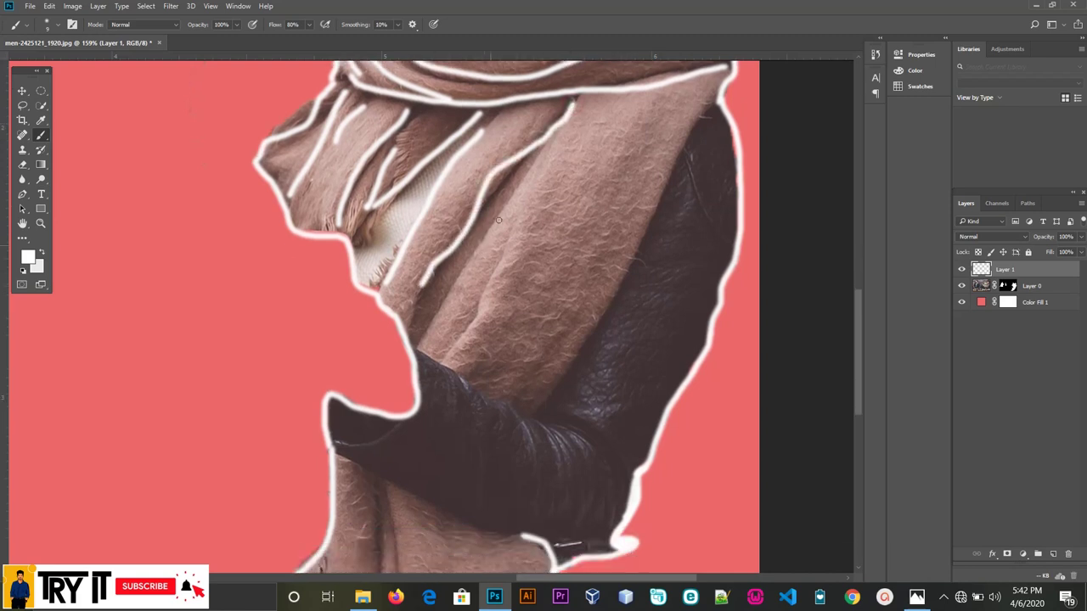
{"action": "left_click_drag", "start_coordinate": [540, 148], "coordinate": [418, 324]}
{"action": "left_click_drag", "start_coordinate": [556, 149], "coordinate": [450, 335]}
{"action": "mouse_move", "coordinate": [701, 100]}
{"action": "left_mouse_down"}
{"action": "mouse_move", "coordinate": [580, 347]}
{"action": "mouse_move", "coordinate": [543, 393]}
{"action": "left_mouse_up"}
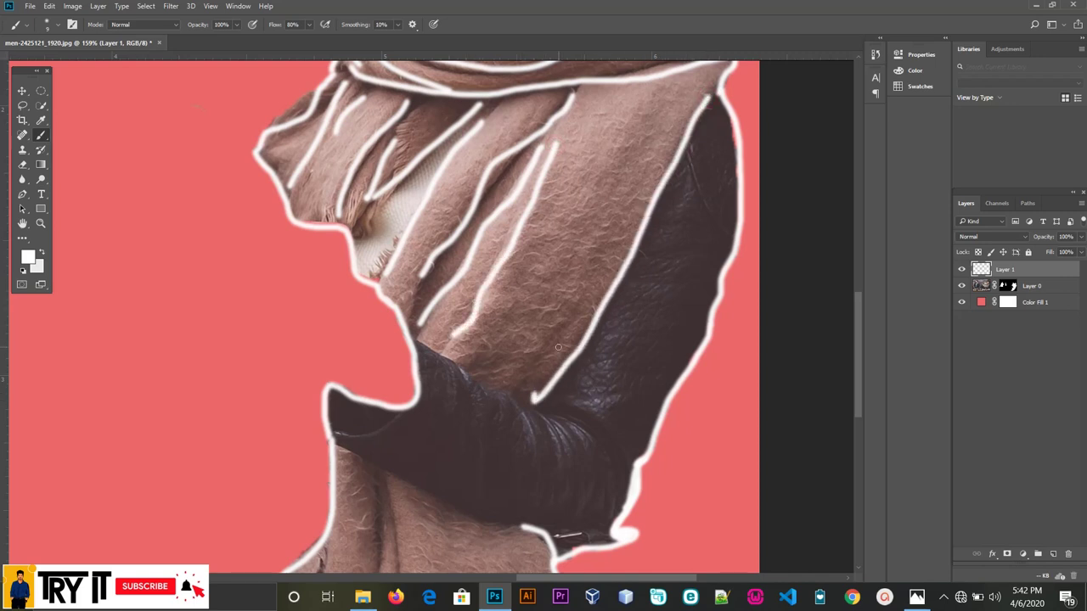
- Add short white lines on the jacket and trace its edge down toward the sleeve
{"action": "scroll", "coordinate": [557, 347], "scroll_direction": "down", "scroll_amount": 1}
{"action": "scroll", "coordinate": [558, 323], "scroll_direction": "down", "scroll_amount": 1}
{"action": "left_click_drag", "start_coordinate": [692, 129], "coordinate": [724, 188]}
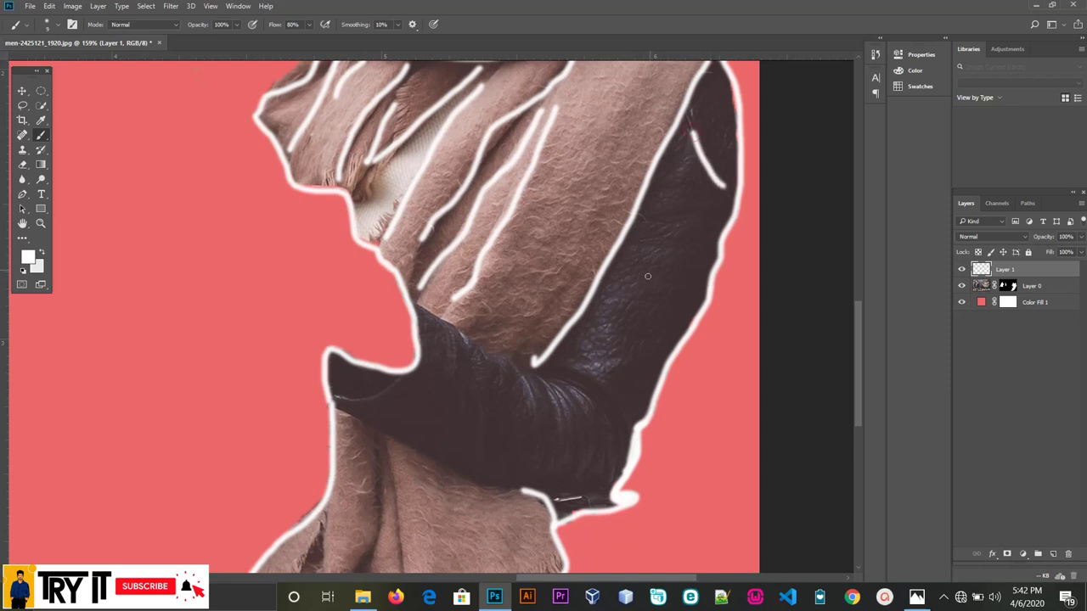
{"action": "left_click_drag", "start_coordinate": [664, 243], "coordinate": [698, 244]}
{"action": "left_click_drag", "start_coordinate": [679, 266], "coordinate": [701, 267]}
{"action": "mouse_move", "coordinate": [625, 309]}
{"action": "left_mouse_down"}
{"action": "mouse_move", "coordinate": [672, 321]}
{"action": "mouse_move", "coordinate": [662, 346]}
{"action": "left_mouse_up"}
{"action": "left_click_drag", "start_coordinate": [633, 358], "coordinate": [653, 378]}
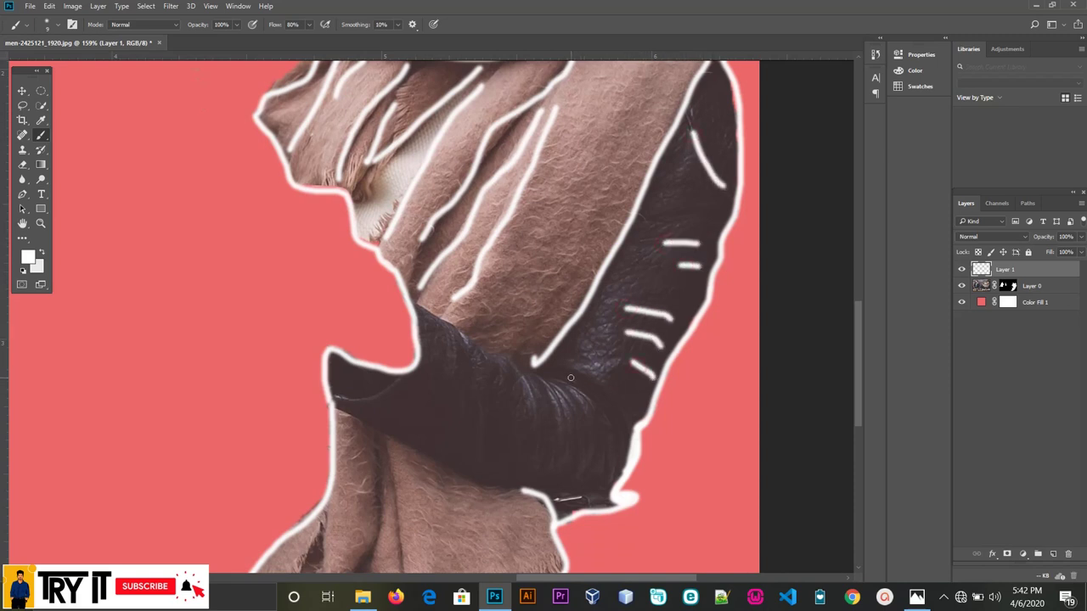
{"action": "mouse_move", "coordinate": [570, 378]}
{"action": "left_mouse_down"}
{"action": "mouse_move", "coordinate": [623, 421]}
{"action": "mouse_move", "coordinate": [626, 466]}
{"action": "left_mouse_up"}
- Draw curved white lines on the dark sleeve, outline its edges and the shoe top
{"action": "mouse_move", "coordinate": [588, 398]}
{"action": "left_mouse_down"}
{"action": "mouse_move", "coordinate": [610, 457]}
{"action": "mouse_move", "coordinate": [582, 454]}
{"action": "left_mouse_up"}
{"action": "left_click_drag", "start_coordinate": [559, 399], "coordinate": [571, 449]}
{"action": "left_click_drag", "start_coordinate": [527, 382], "coordinate": [541, 451]}
{"action": "mouse_move", "coordinate": [333, 407]}
{"action": "left_mouse_down"}
{"action": "mouse_move", "coordinate": [467, 477]}
{"action": "mouse_move", "coordinate": [612, 489]}
{"action": "left_mouse_up"}
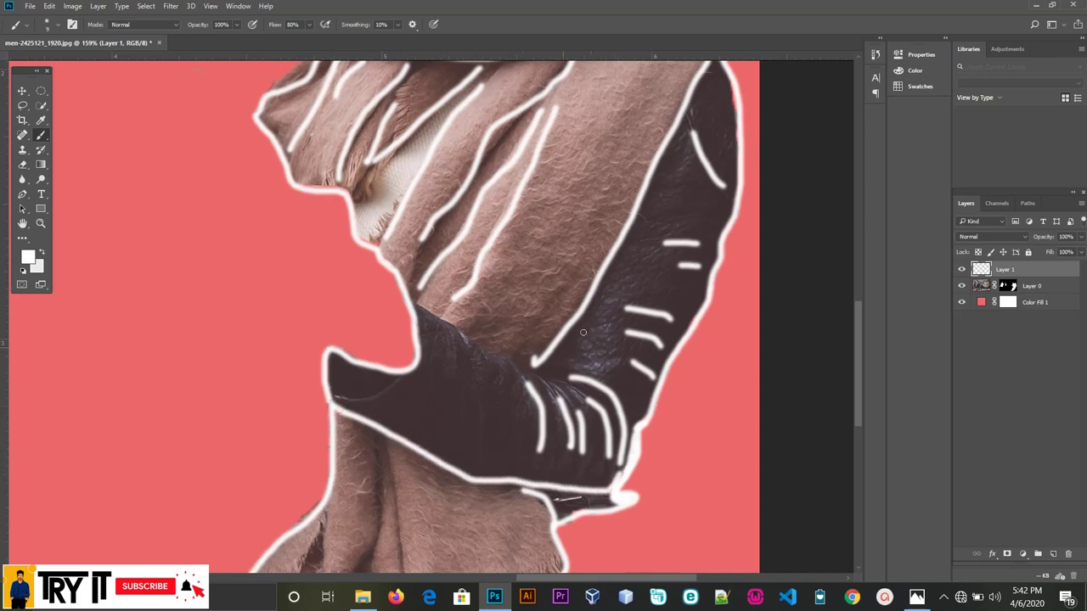
{"action": "mouse_move", "coordinate": [414, 302]}
{"action": "left_mouse_down"}
{"action": "mouse_move", "coordinate": [551, 371]}
{"action": "mouse_move", "coordinate": [587, 477]}
{"action": "left_mouse_up"}
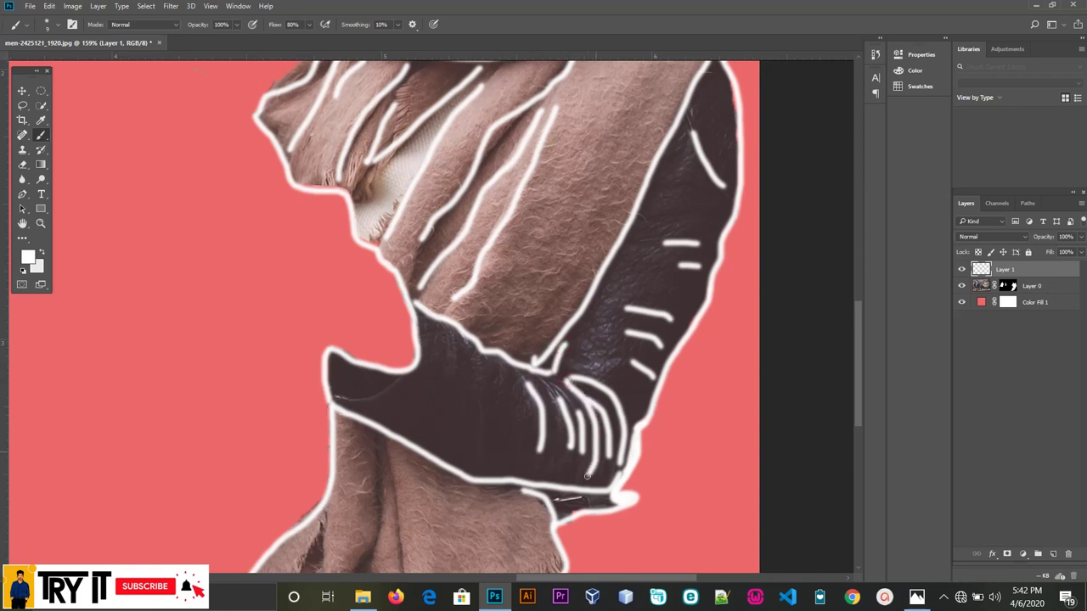
{"action": "left_click_drag", "start_coordinate": [402, 380], "coordinate": [335, 405]}
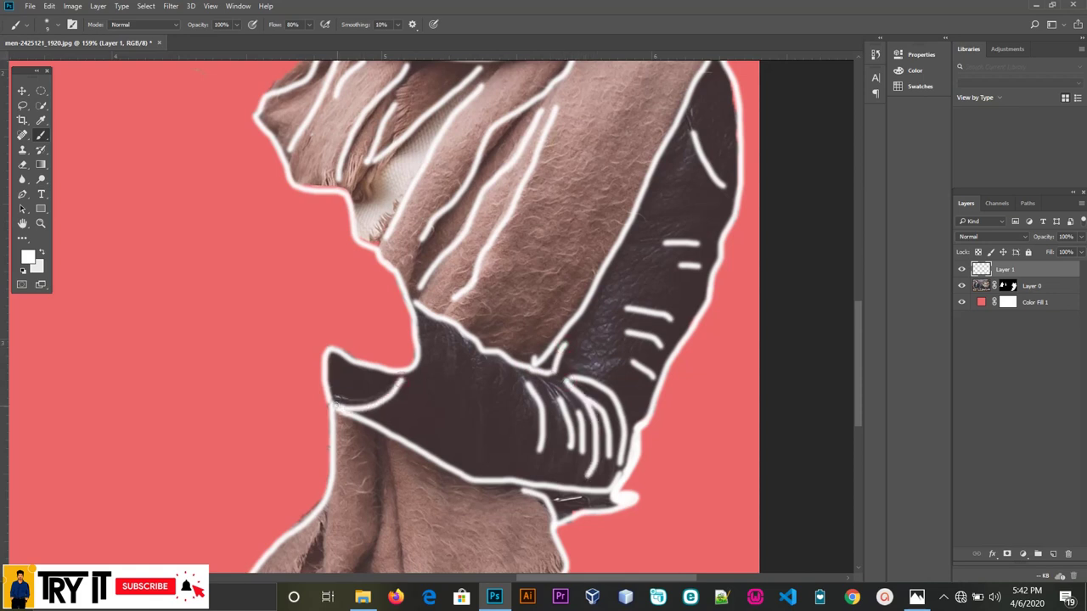
- Trace white crease lines down the lower scarf, including its left crease
{"action": "scroll", "coordinate": [461, 321], "scroll_direction": "up", "scroll_amount": 3}
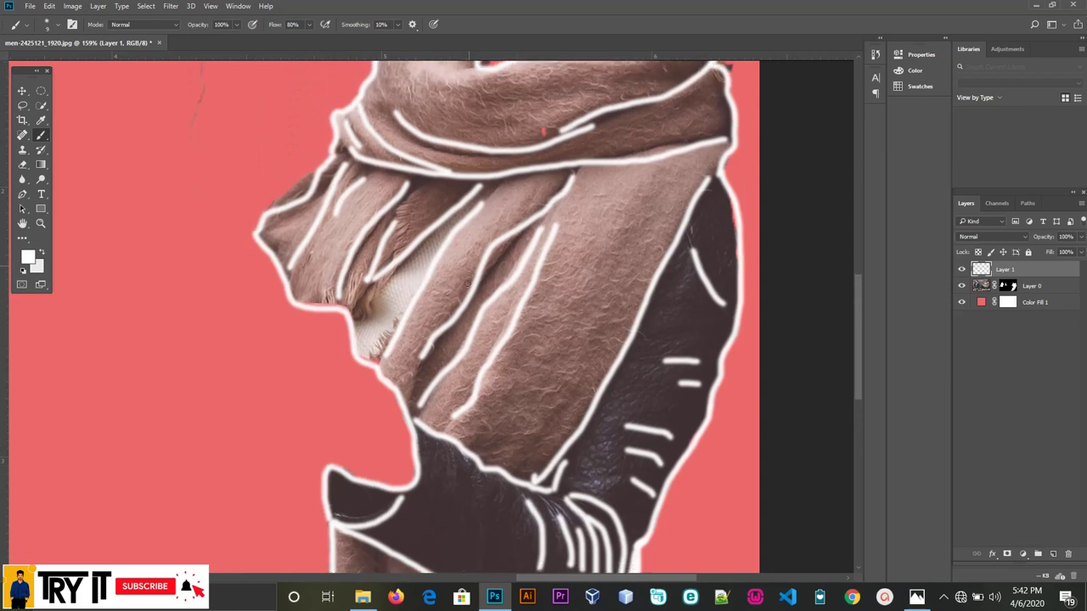
{"action": "scroll", "coordinate": [466, 282], "scroll_direction": "down", "scroll_amount": 3}
{"action": "scroll", "coordinate": [466, 282], "scroll_direction": "down", "scroll_amount": 5}
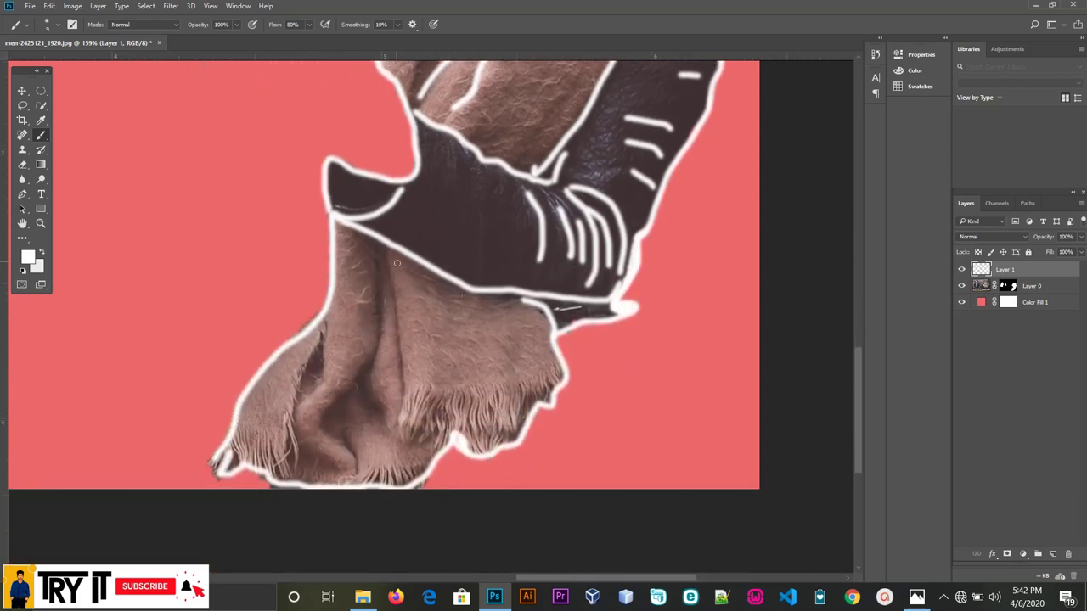
{"action": "left_click_drag", "start_coordinate": [388, 260], "coordinate": [405, 418]}
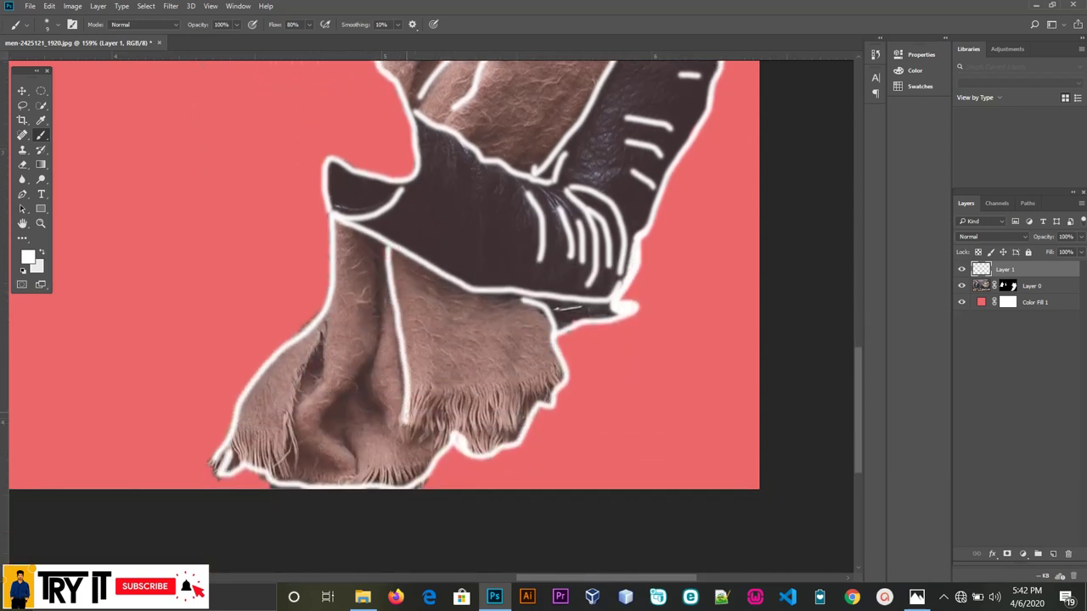
{"action": "mouse_move", "coordinate": [377, 253]}
{"action": "left_mouse_down"}
{"action": "mouse_move", "coordinate": [378, 301]}
{"action": "mouse_move", "coordinate": [351, 382]}
{"action": "mouse_move", "coordinate": [314, 429]}
{"action": "mouse_move", "coordinate": [348, 459]}
{"action": "left_mouse_up"}
{"action": "left_click_drag", "start_coordinate": [373, 394], "coordinate": [395, 421]}
{"action": "mouse_move", "coordinate": [323, 341]}
{"action": "left_mouse_down"}
{"action": "mouse_move", "coordinate": [306, 404]}
{"action": "mouse_move", "coordinate": [307, 371]}
{"action": "mouse_move", "coordinate": [292, 398]}
{"action": "left_mouse_up"}
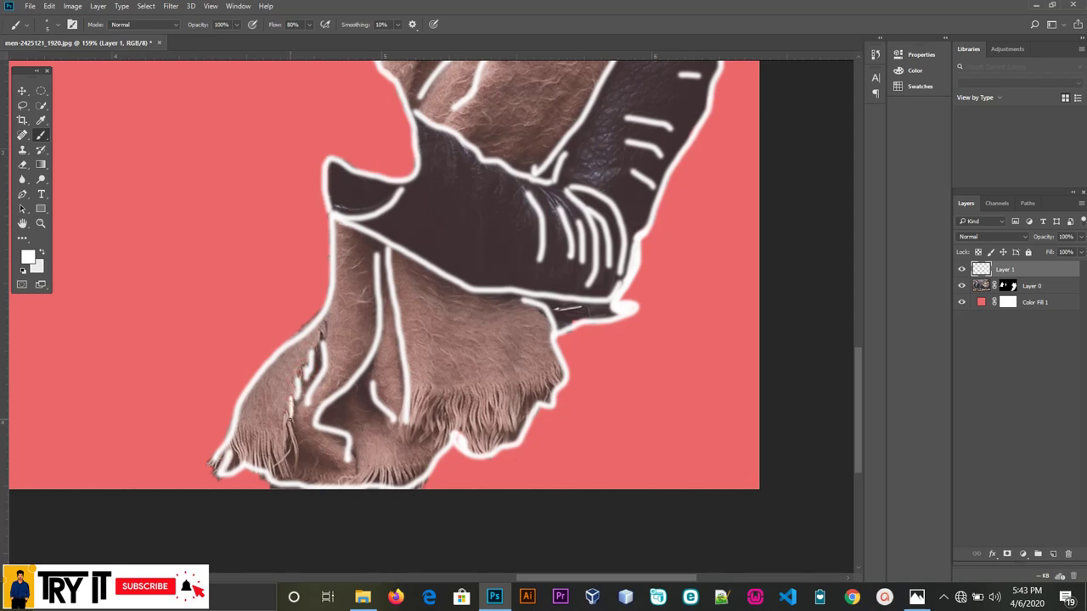
{"action": "mouse_move", "coordinate": [289, 420]}
{"action": "left_mouse_down"}
{"action": "mouse_move", "coordinate": [291, 465]}
{"action": "mouse_move", "coordinate": [284, 447]}
{"action": "mouse_move", "coordinate": [281, 468]}
{"action": "mouse_move", "coordinate": [251, 454]}
{"action": "mouse_move", "coordinate": [237, 465]}
{"action": "left_mouse_up"}
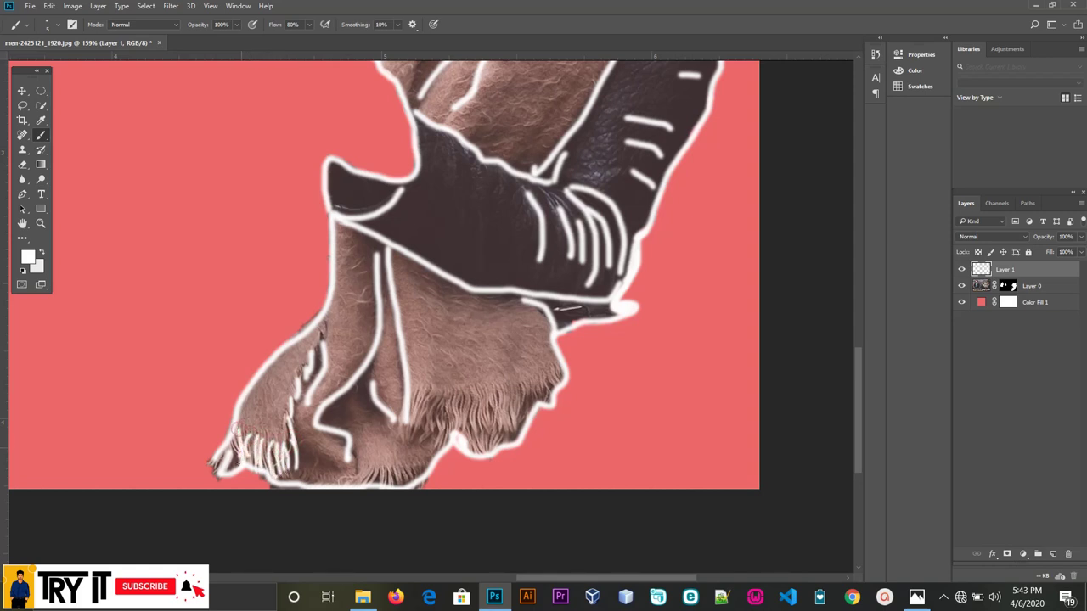
- Sketch white fur strands on the lower-left, bottom and right fringe edges
{"action": "left_click_drag", "start_coordinate": [232, 420], "coordinate": [240, 459]}
{"action": "scroll", "coordinate": [273, 438], "scroll_direction": "down", "scroll_amount": 2}
{"action": "scroll", "coordinate": [340, 441], "scroll_direction": "down", "scroll_amount": 1}
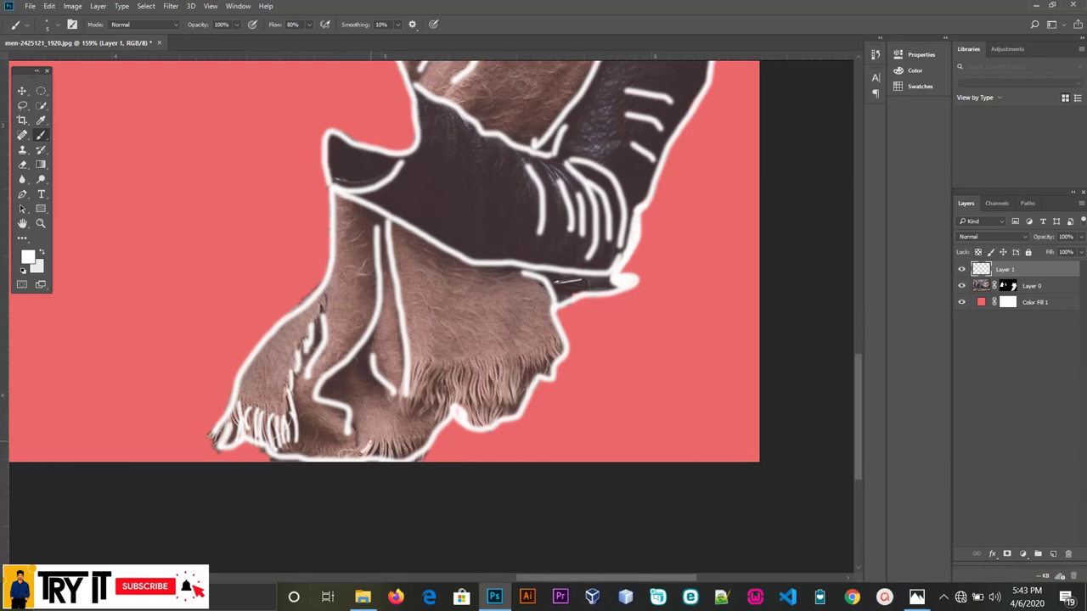
{"action": "mouse_move", "coordinate": [365, 438]}
{"action": "left_mouse_down"}
{"action": "mouse_move", "coordinate": [367, 450]}
{"action": "mouse_move", "coordinate": [418, 453]}
{"action": "left_mouse_up"}
{"action": "left_click_drag", "start_coordinate": [413, 399], "coordinate": [411, 364]}
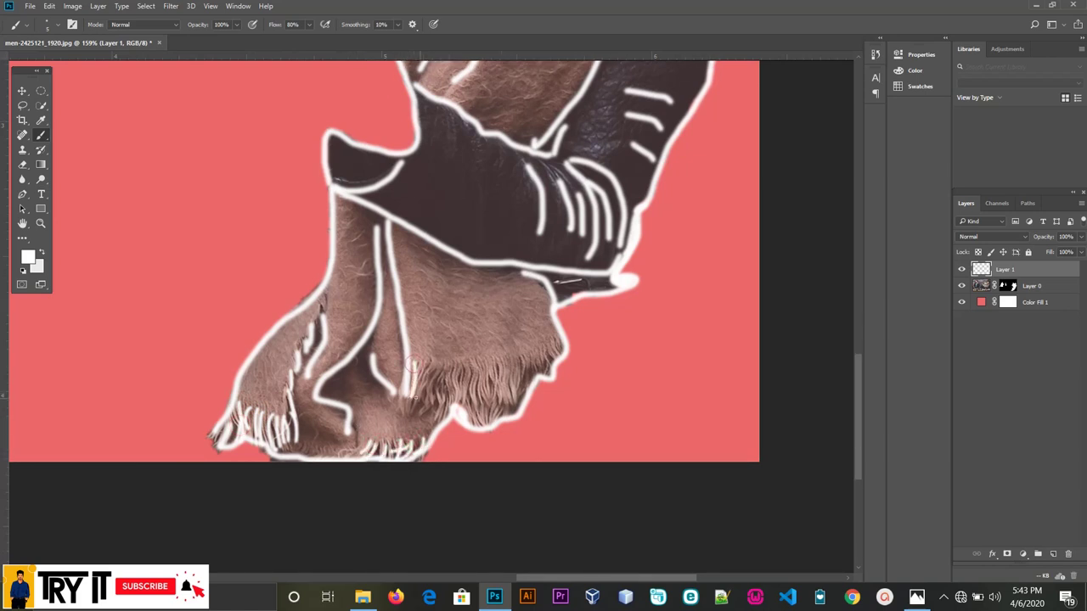
{"action": "mouse_move", "coordinate": [556, 338]}
{"action": "left_mouse_down"}
{"action": "mouse_move", "coordinate": [555, 356]}
{"action": "mouse_move", "coordinate": [532, 359]}
{"action": "left_mouse_up"}
{"action": "mouse_move", "coordinate": [520, 399]}
{"action": "left_mouse_down"}
{"action": "mouse_move", "coordinate": [517, 361]}
{"action": "mouse_move", "coordinate": [500, 421]}
{"action": "left_mouse_up"}
- Fill in thin white strands along the lower fringe and its bottom edge
{"action": "mouse_move", "coordinate": [508, 362]}
{"action": "left_mouse_down"}
{"action": "mouse_move", "coordinate": [492, 436]}
{"action": "mouse_move", "coordinate": [480, 426]}
{"action": "left_mouse_up"}
{"action": "left_click_drag", "start_coordinate": [485, 370], "coordinate": [465, 430]}
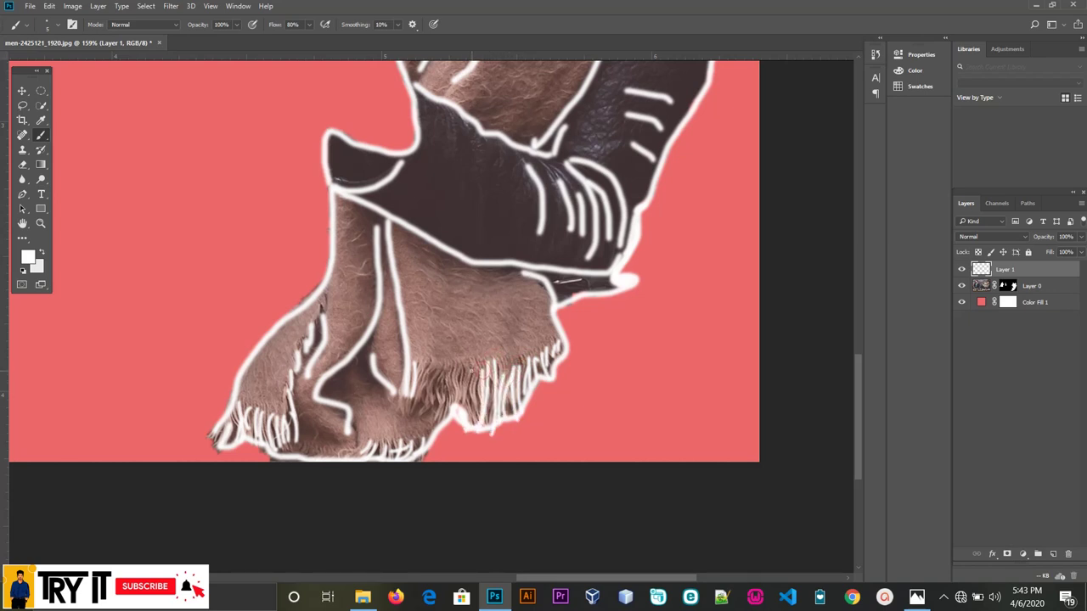
{"action": "mouse_move", "coordinate": [474, 369]}
{"action": "left_mouse_down"}
{"action": "mouse_move", "coordinate": [472, 426]}
{"action": "mouse_move", "coordinate": [461, 421]}
{"action": "left_mouse_up"}
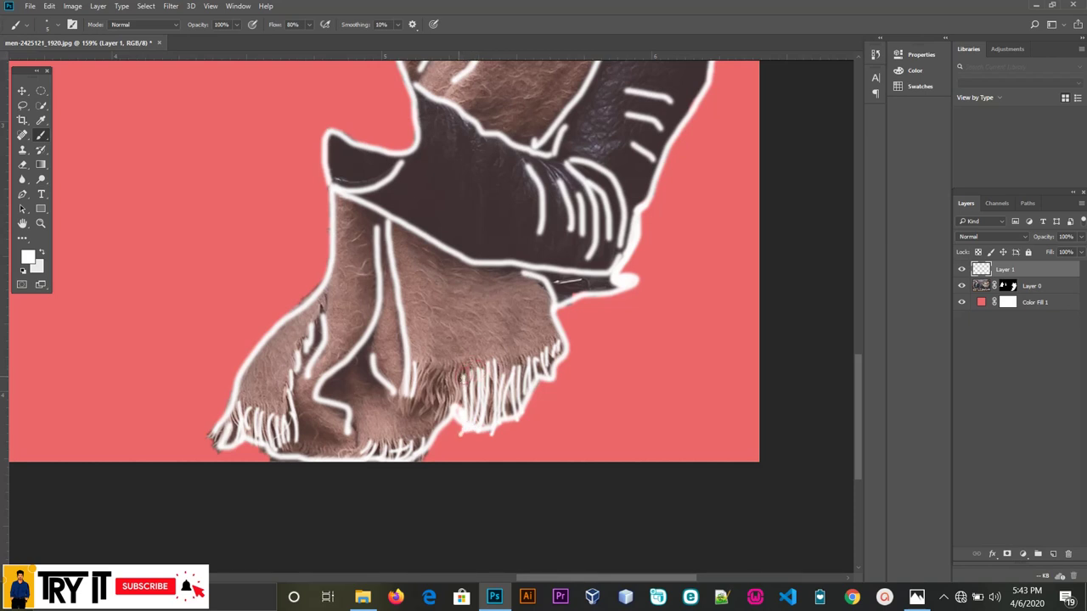
{"action": "mouse_move", "coordinate": [462, 374]}
{"action": "left_mouse_down"}
{"action": "mouse_move", "coordinate": [452, 425]}
{"action": "mouse_move", "coordinate": [445, 405]}
{"action": "mouse_move", "coordinate": [436, 420]}
{"action": "mouse_move", "coordinate": [420, 416]}
{"action": "left_mouse_up"}
{"action": "mouse_move", "coordinate": [428, 374]}
{"action": "left_mouse_down"}
{"action": "mouse_move", "coordinate": [412, 401]}
{"action": "mouse_move", "coordinate": [420, 414]}
{"action": "left_mouse_up"}
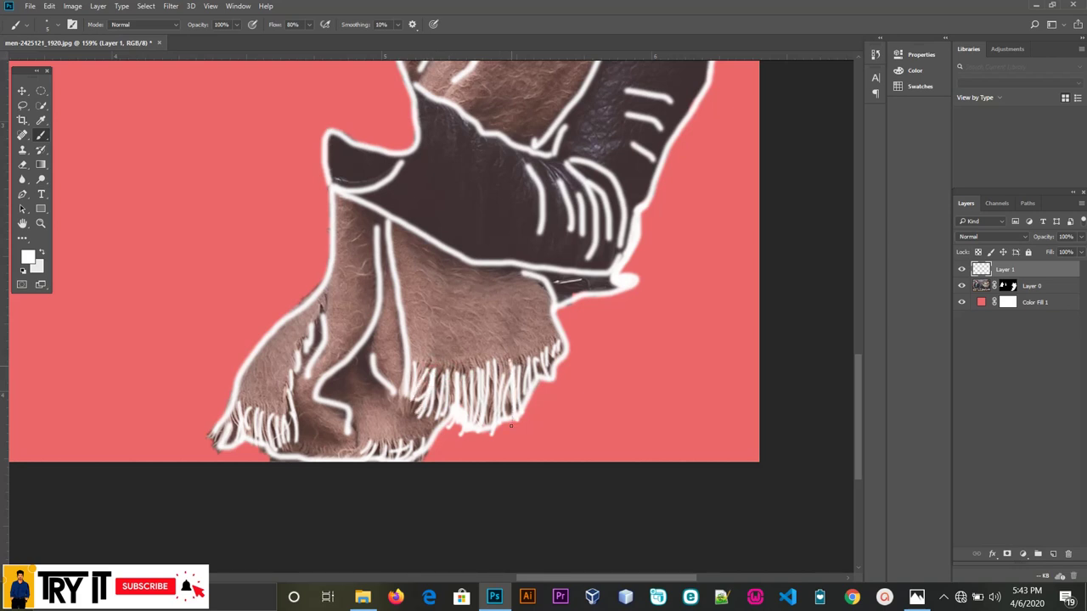
{"action": "left_click_drag", "start_coordinate": [548, 359], "coordinate": [536, 395]}
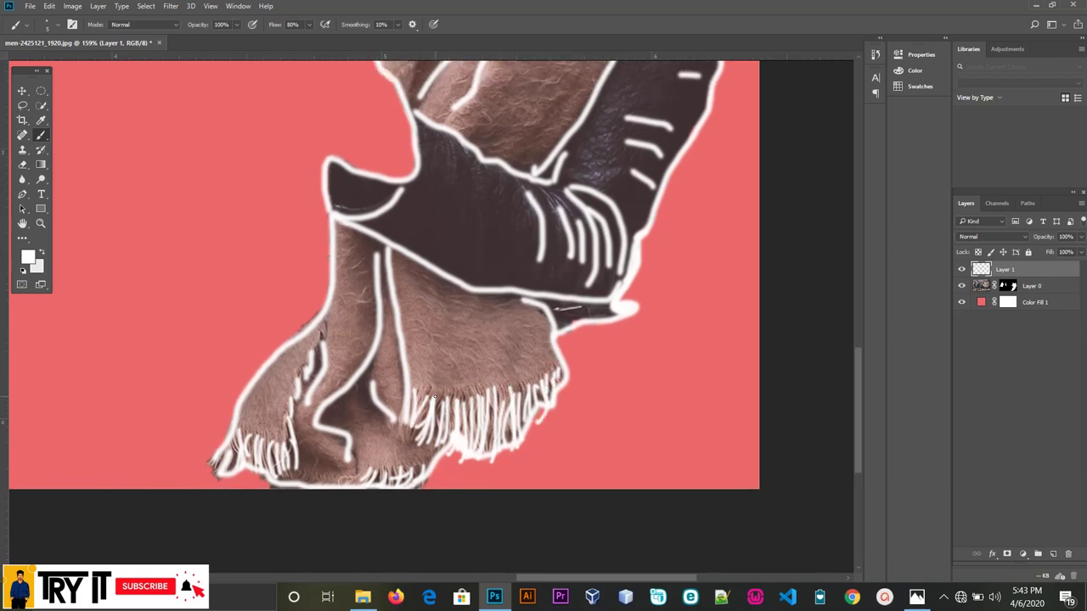
{"action": "scroll", "coordinate": [359, 424], "scroll_direction": "down", "scroll_amount": 2}
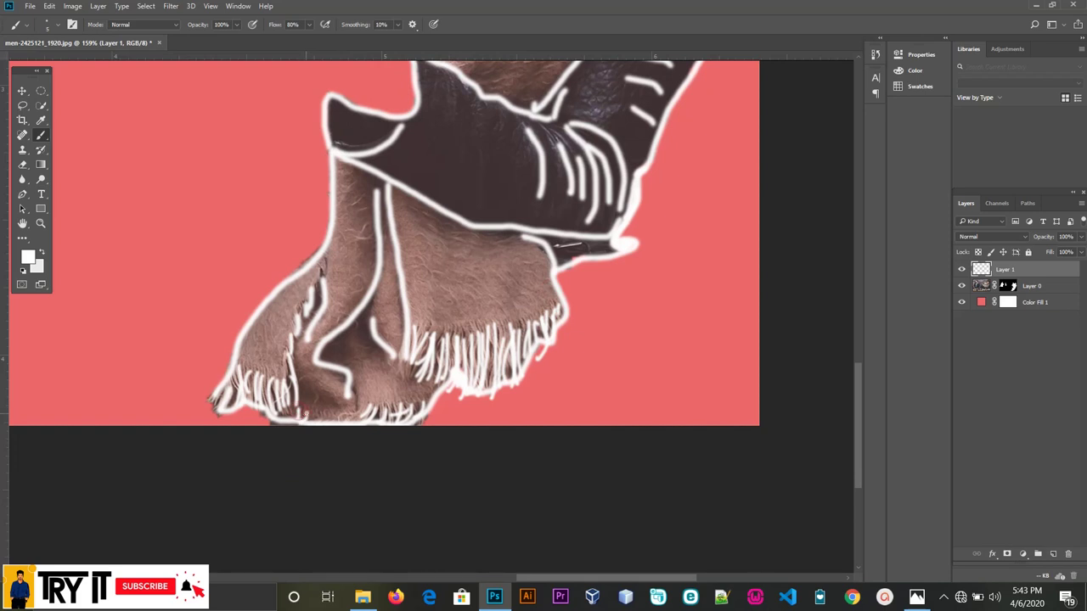
{"action": "mouse_move", "coordinate": [303, 409]}
{"action": "left_mouse_down"}
{"action": "mouse_move", "coordinate": [305, 421]}
{"action": "mouse_move", "coordinate": [336, 424]}
{"action": "mouse_move", "coordinate": [280, 414]}
{"action": "left_mouse_up"}
- Add short white fur strands along the collar edge
{"action": "scroll", "coordinate": [355, 424], "scroll_direction": "up", "scroll_amount": 4}
{"action": "scroll", "coordinate": [361, 374], "scroll_direction": "up", "scroll_amount": 4}
{"action": "scroll", "coordinate": [370, 314], "scroll_direction": "up", "scroll_amount": 4}
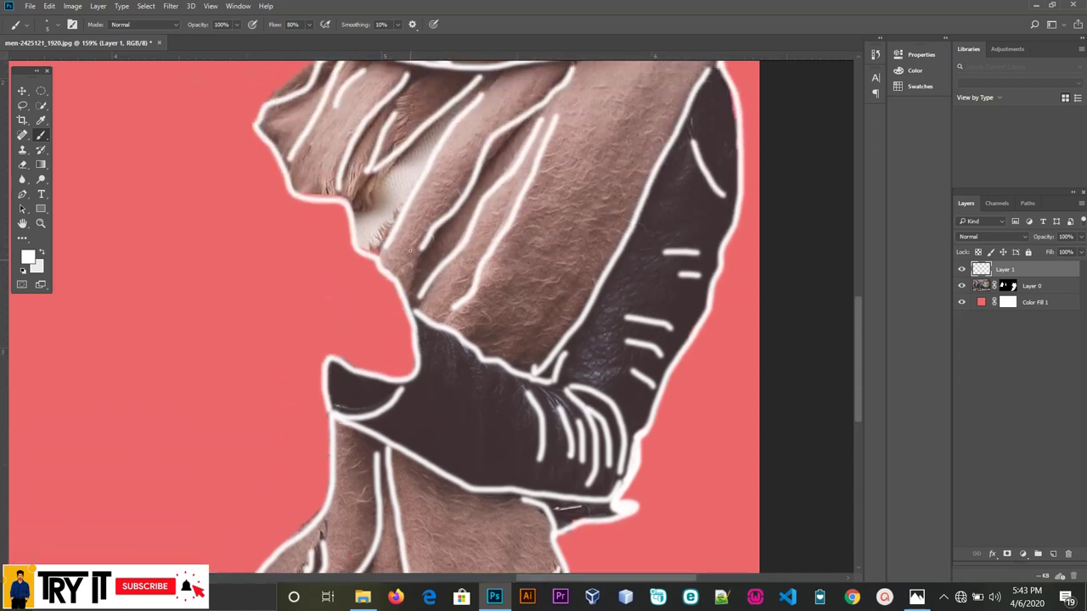
{"action": "scroll", "coordinate": [378, 254], "scroll_direction": "up", "scroll_amount": 4}
{"action": "scroll", "coordinate": [379, 246], "scroll_direction": "up", "scroll_amount": 3}
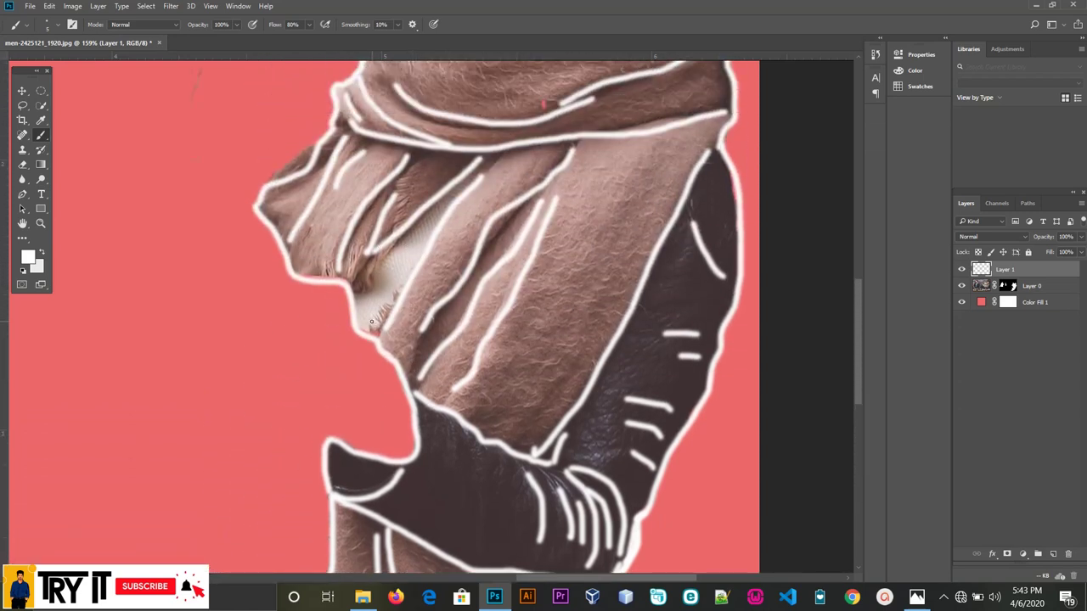
{"action": "mouse_move", "coordinate": [373, 322]}
{"action": "left_mouse_down"}
{"action": "mouse_move", "coordinate": [370, 311]}
{"action": "mouse_move", "coordinate": [390, 294]}
{"action": "mouse_move", "coordinate": [333, 254]}
{"action": "mouse_move", "coordinate": [355, 249]}
{"action": "left_mouse_up"}
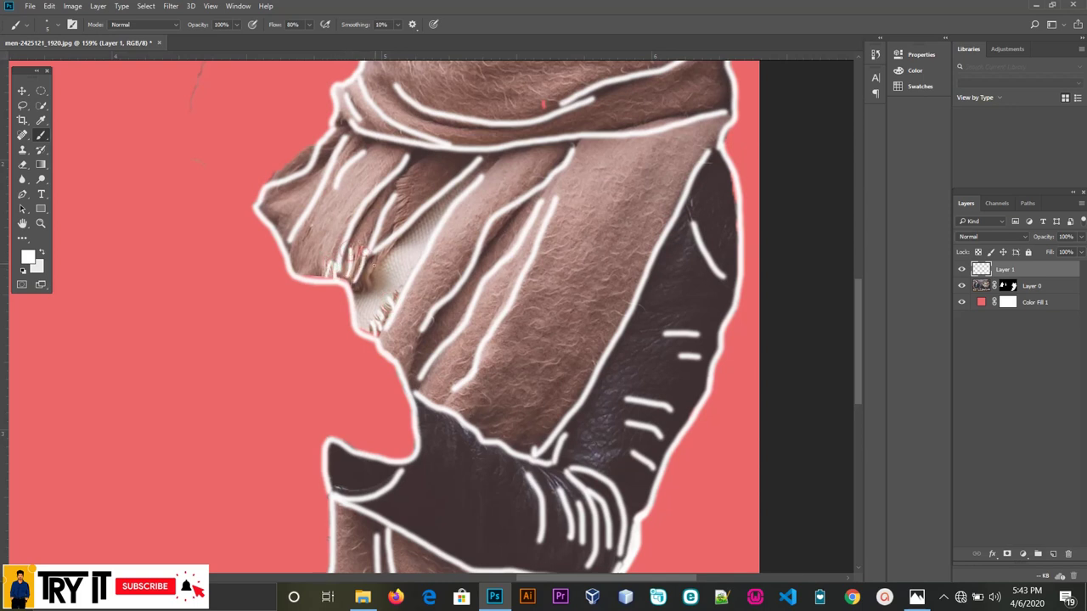
{"action": "left_click_drag", "start_coordinate": [375, 290], "coordinate": [370, 257]}
{"action": "left_click_drag", "start_coordinate": [406, 194], "coordinate": [409, 180]}
{"action": "mouse_move", "coordinate": [401, 219]}
{"action": "left_mouse_down"}
{"action": "mouse_move", "coordinate": [406, 192]}
{"action": "mouse_move", "coordinate": [404, 210]}
{"action": "left_mouse_up"}
- Target Layer 0's mask for painting with the Brush tool
{"action": "scroll", "coordinate": [461, 223], "scroll_direction": "up", "scroll_amount": 5}
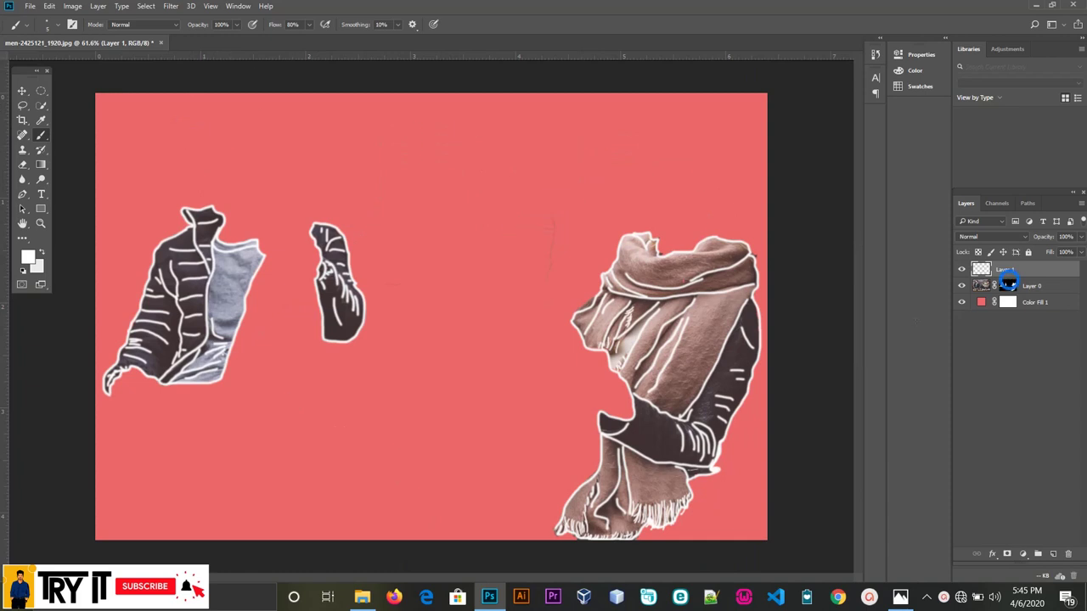
{"action": "left_click", "coordinate": [1008, 286]}
{"action": "left_click", "coordinate": [1007, 286]}
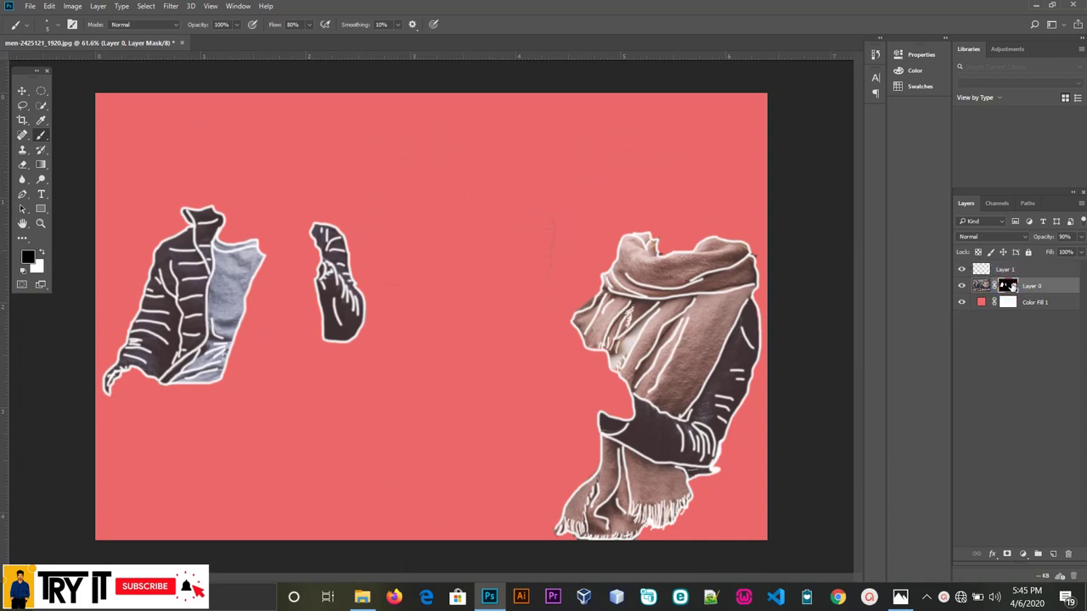
{"action": "left_click", "coordinate": [982, 287]}
{"action": "left_click", "coordinate": [40, 136]}
- Mask out the jacket collar, left jacket and scarf photos with a 700 brush, keeping the outlines
{"action": "left_click_drag", "start_coordinate": [216, 206], "coordinate": [190, 231]}
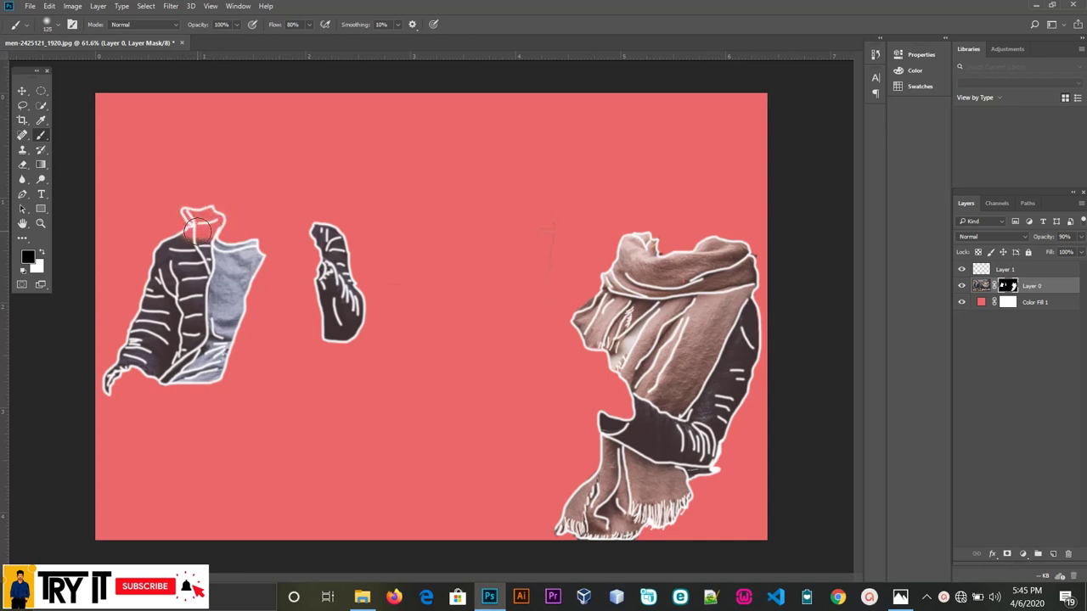
{"action": "key", "text": "bracketright"}
{"action": "key", "text": "bracketright"}
{"action": "key", "text": "bracketright"}
{"action": "mouse_move", "coordinate": [197, 231]}
{"action": "left_mouse_down"}
{"action": "mouse_move", "coordinate": [309, 288]}
{"action": "mouse_move", "coordinate": [359, 284]}
{"action": "left_mouse_up"}
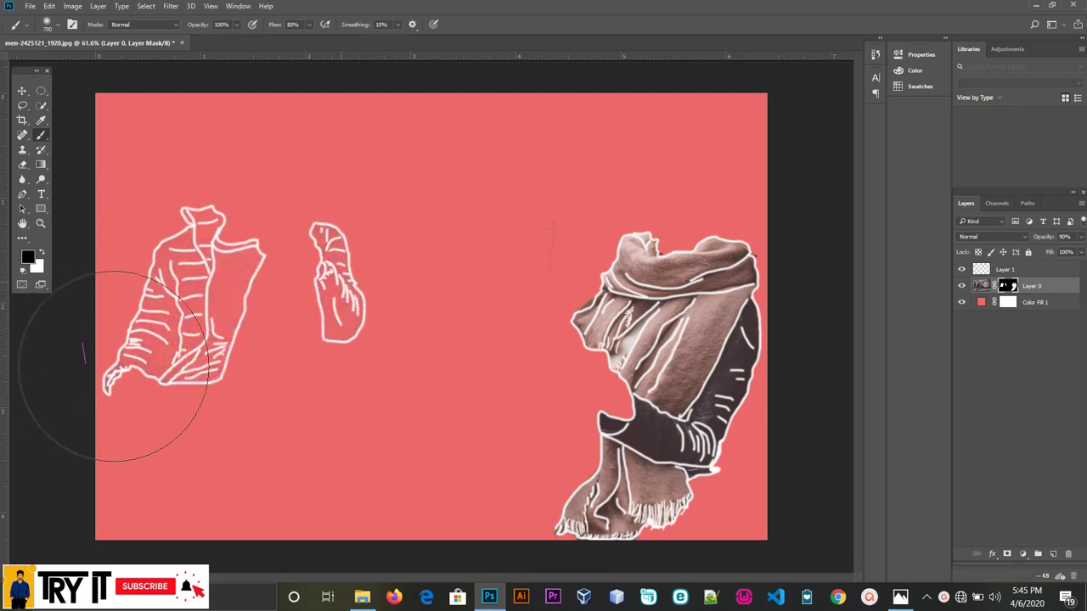
{"action": "mouse_move", "coordinate": [287, 318]}
{"action": "left_mouse_down"}
{"action": "mouse_move", "coordinate": [682, 306]}
{"action": "mouse_move", "coordinate": [704, 366]}
{"action": "left_mouse_up"}
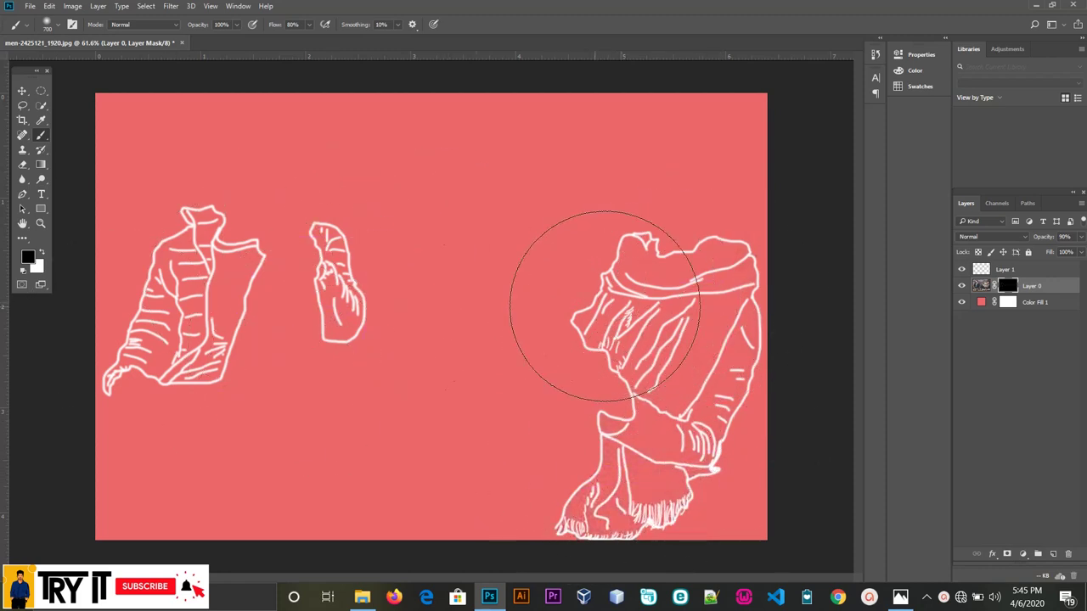
{"action": "key", "text": "bracketleft"}
{"action": "key", "text": "bracketleft"}
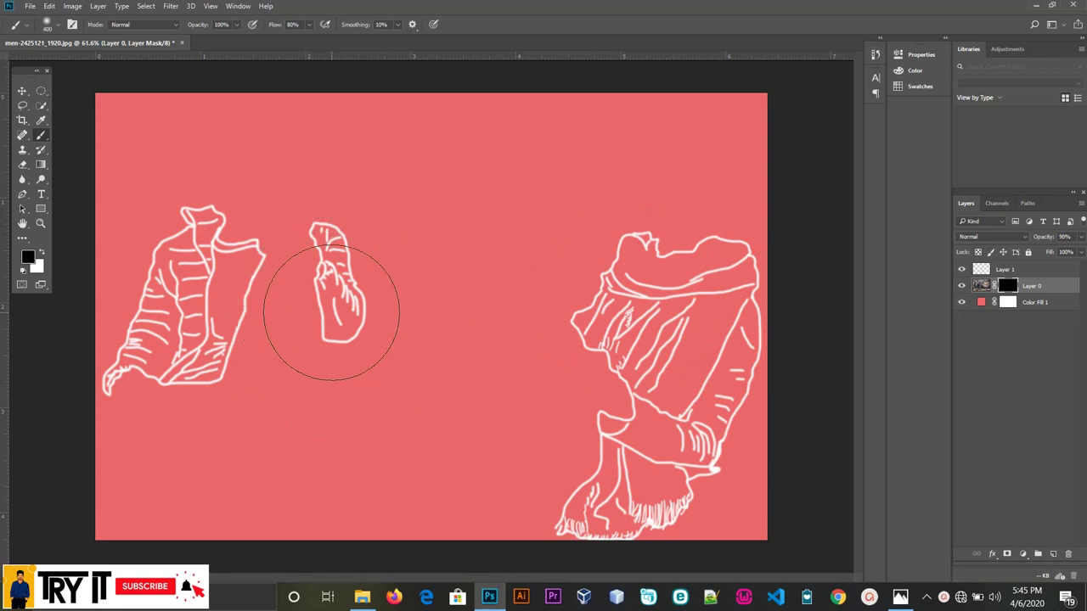
{"action": "key", "text": "bracketleft"}
{"action": "key", "text": "bracketleft"}
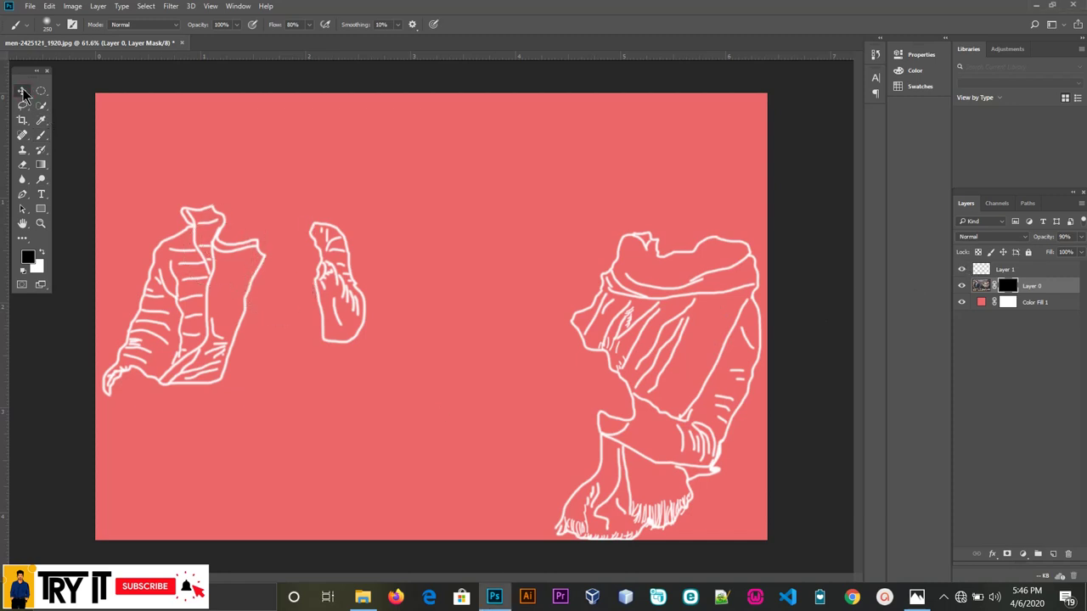
{"action": "left_click", "coordinate": [22, 91]}
{"action": "left_click", "coordinate": [961, 270]}
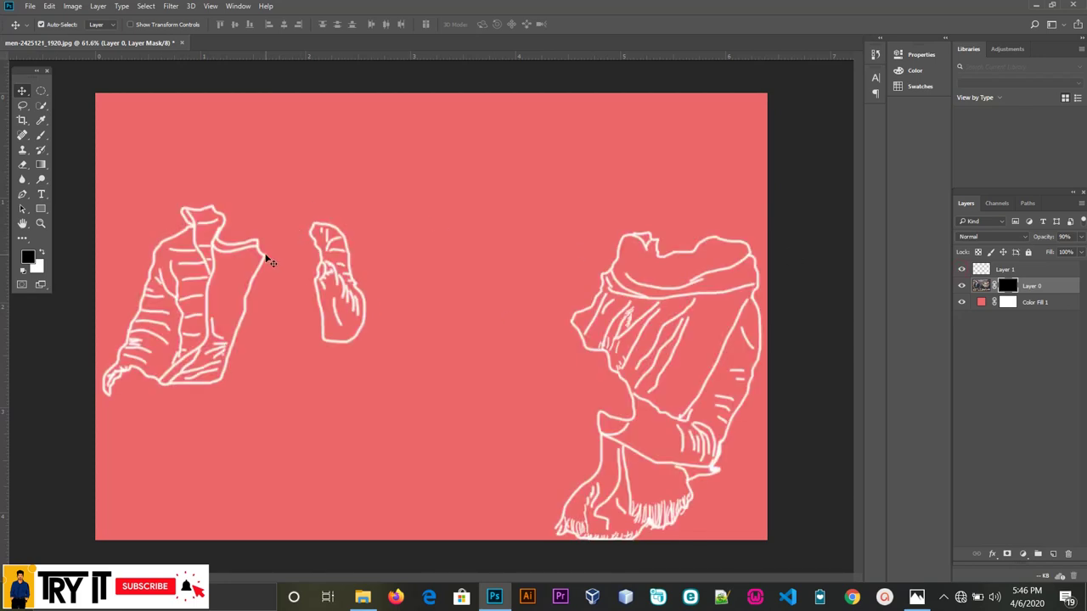
- Save the document as glow_lines.psd, accepting the Photoshop format options
{"action": "left_click", "coordinate": [30, 6]}
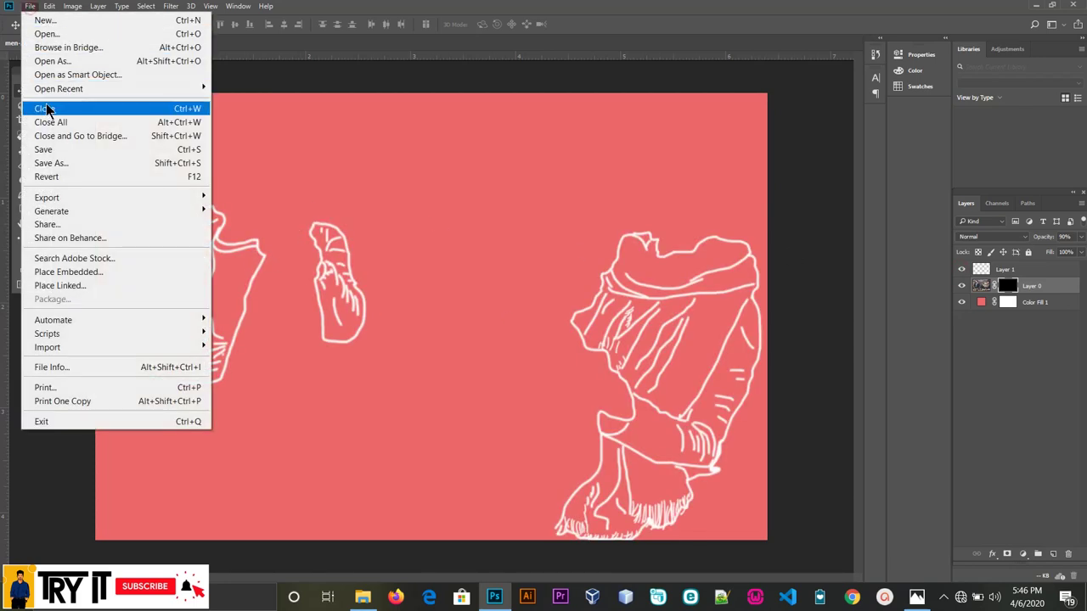
{"action": "left_click", "coordinate": [47, 163]}
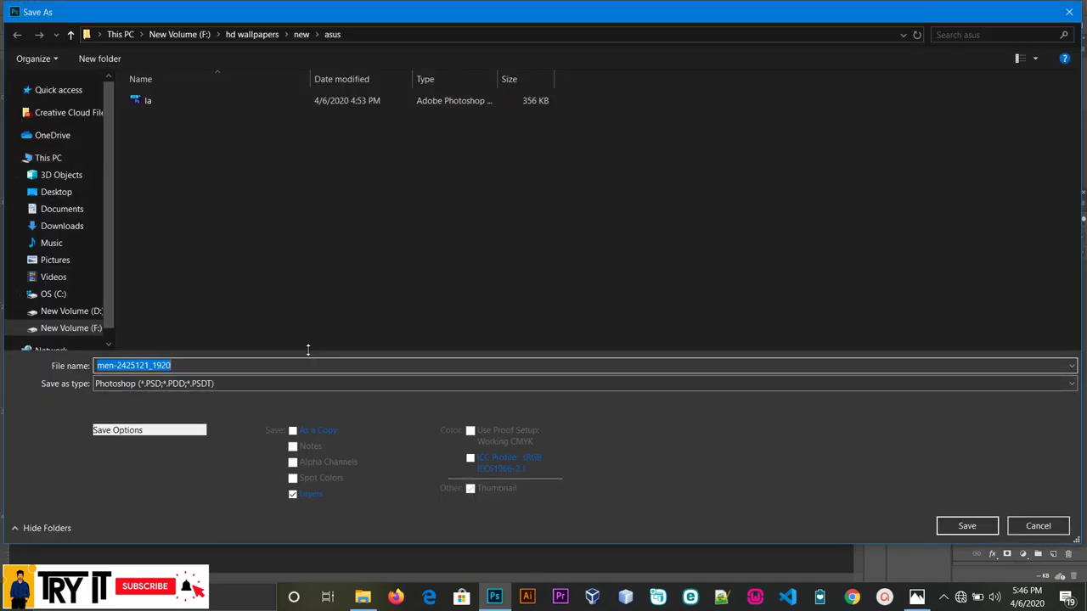
{"action": "type", "text": "glow_lines"}
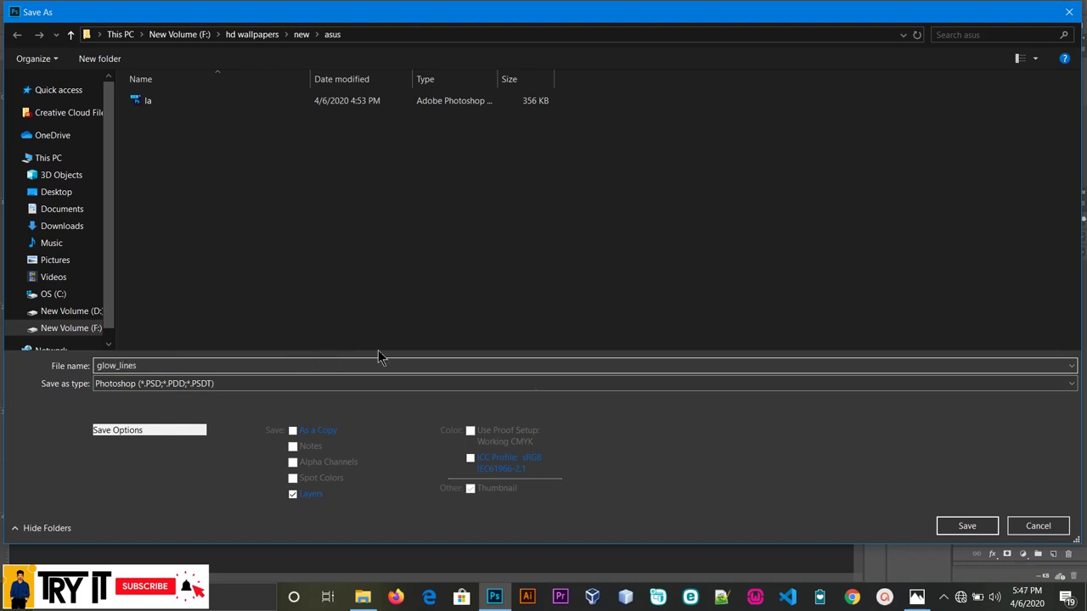
{"action": "left_click", "coordinate": [981, 524]}
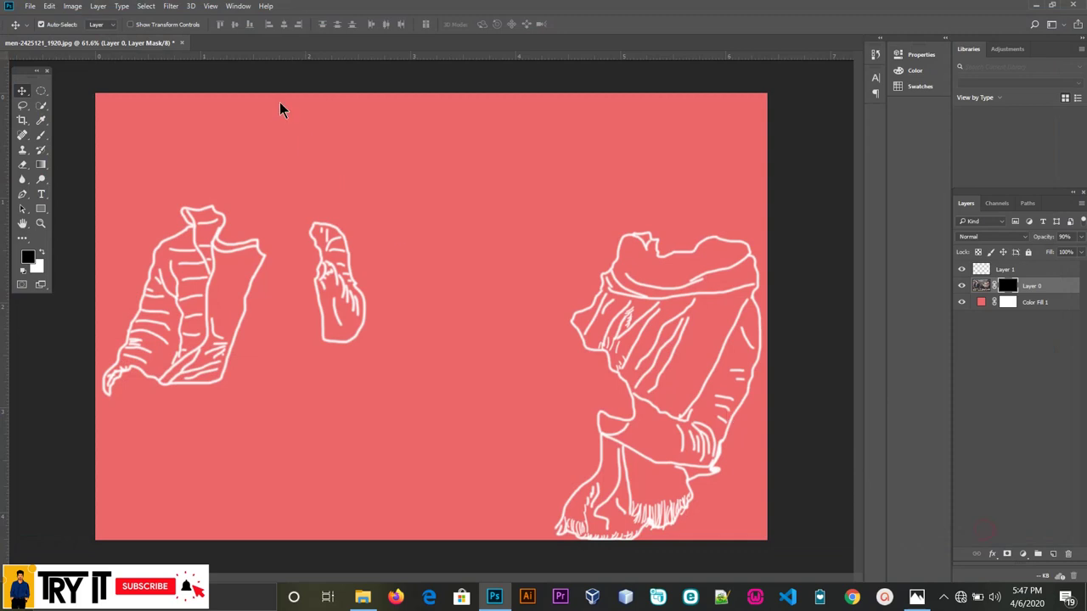
{"action": "left_click", "coordinate": [677, 185]}
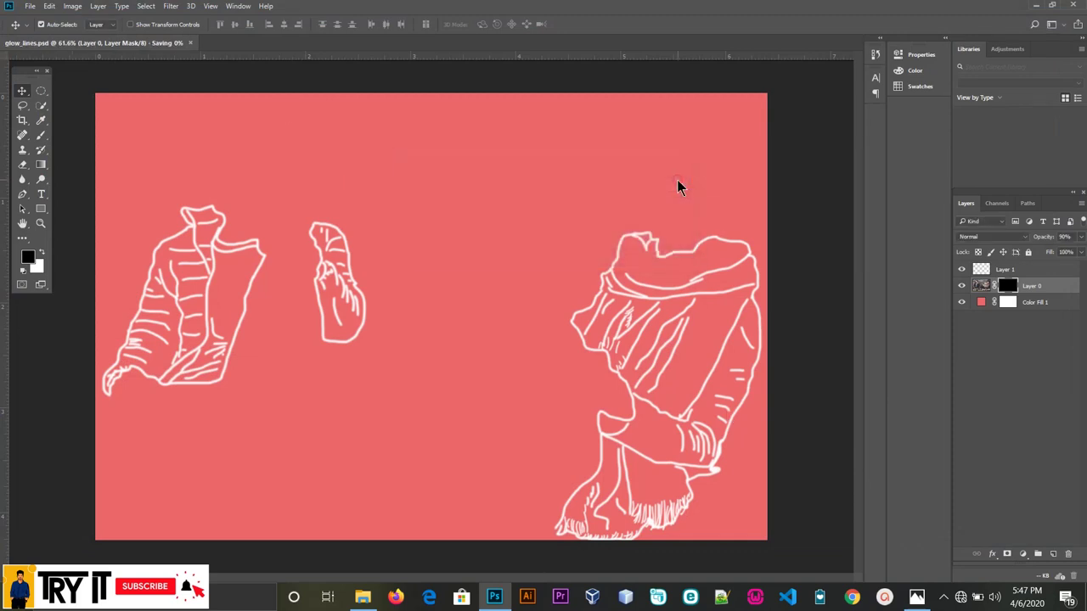
- Open men-2425121_1920 from the asus folder by dragging it into Photoshop
{"action": "left_click", "coordinate": [362, 597]}
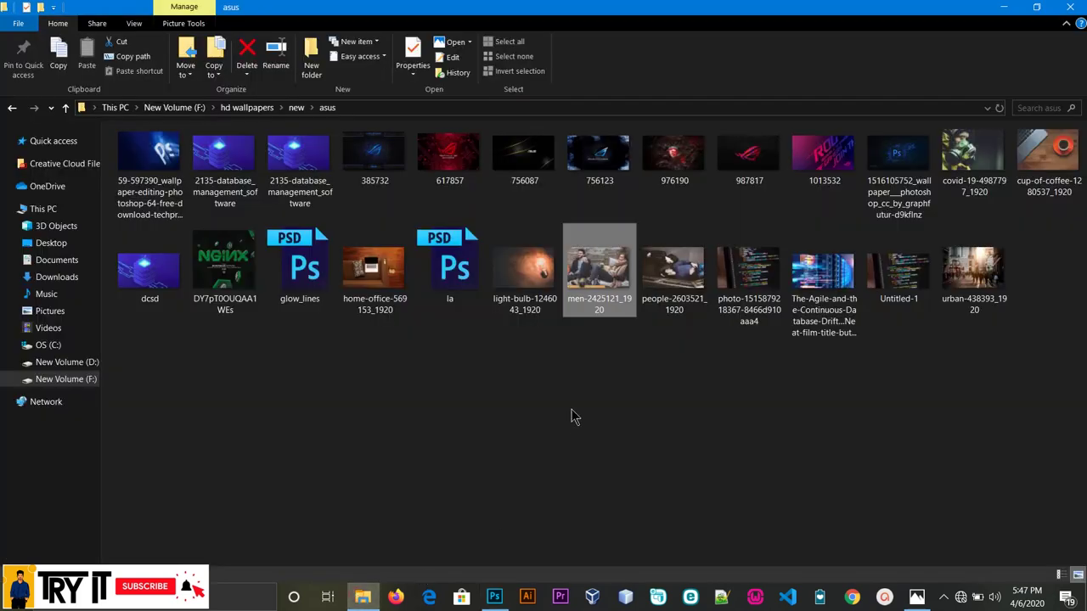
{"action": "left_click_drag", "start_coordinate": [601, 293], "coordinate": [551, 498]}
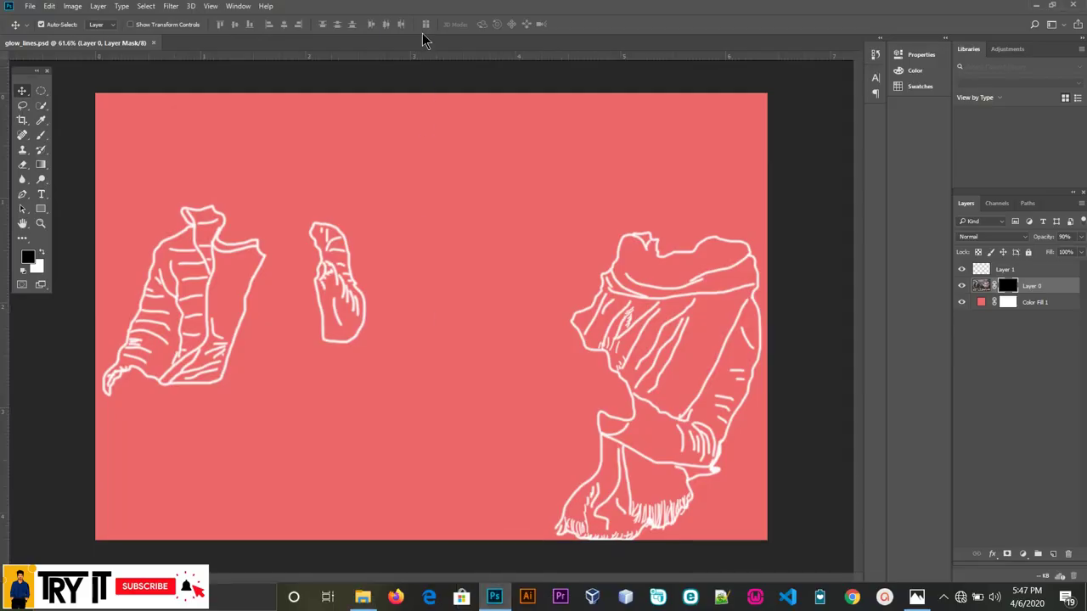
{"action": "left_click_drag", "start_coordinate": [551, 498], "coordinate": [424, 41]}
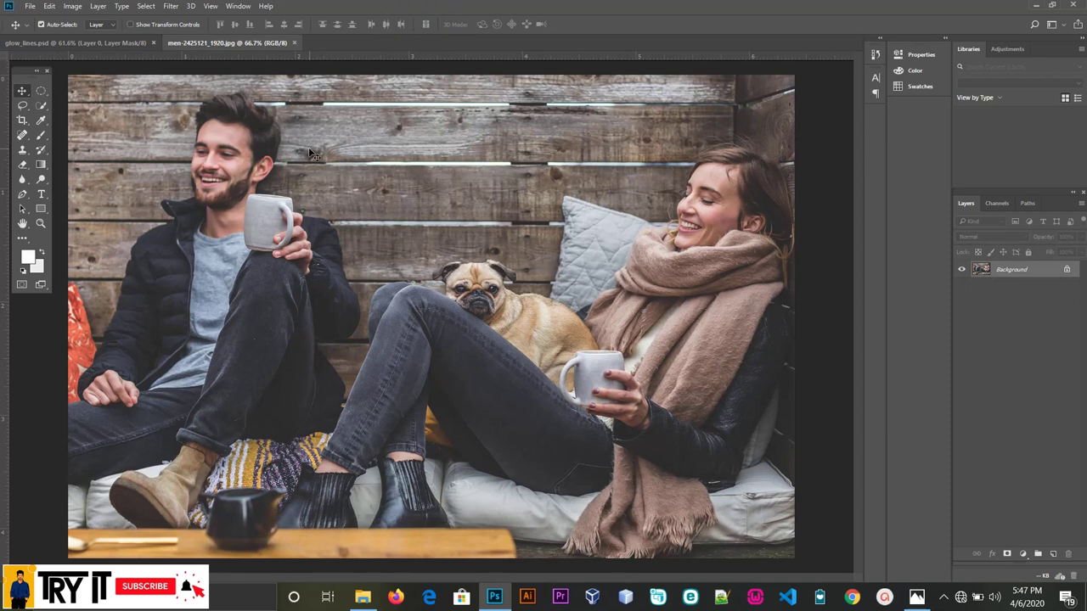
- Drag the line art from glow_lines.psd into the couple photo and align it over their clothing
{"action": "left_click", "coordinate": [114, 43]}
{"action": "mouse_move", "coordinate": [202, 211]}
{"action": "left_mouse_down"}
{"action": "mouse_move", "coordinate": [216, 72]}
{"action": "mouse_move", "coordinate": [232, 210]}
{"action": "left_mouse_up"}
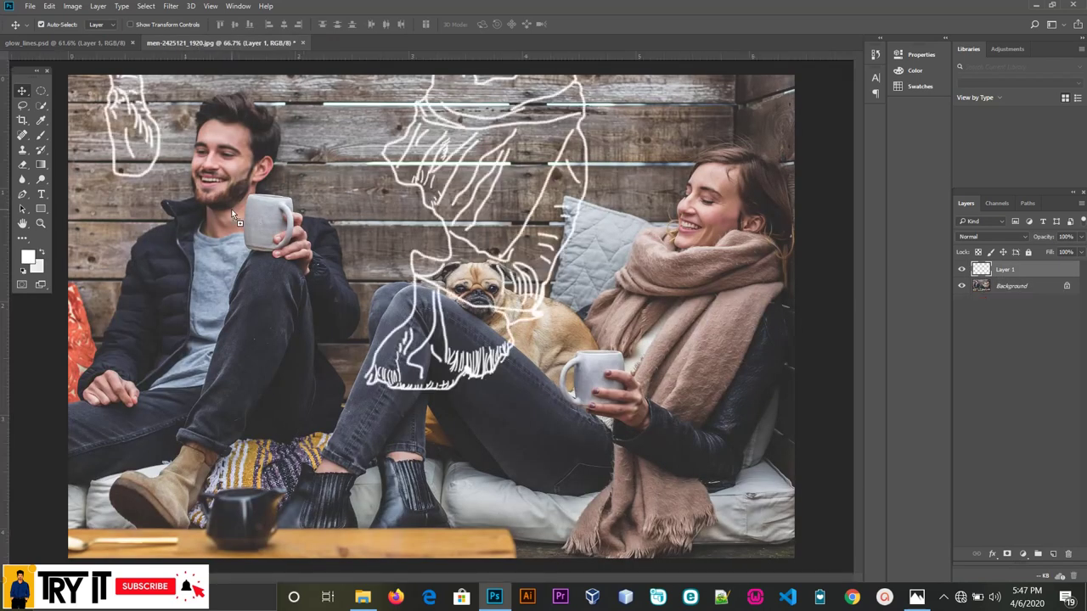
{"action": "left_click_drag", "start_coordinate": [395, 176], "coordinate": [586, 318]}
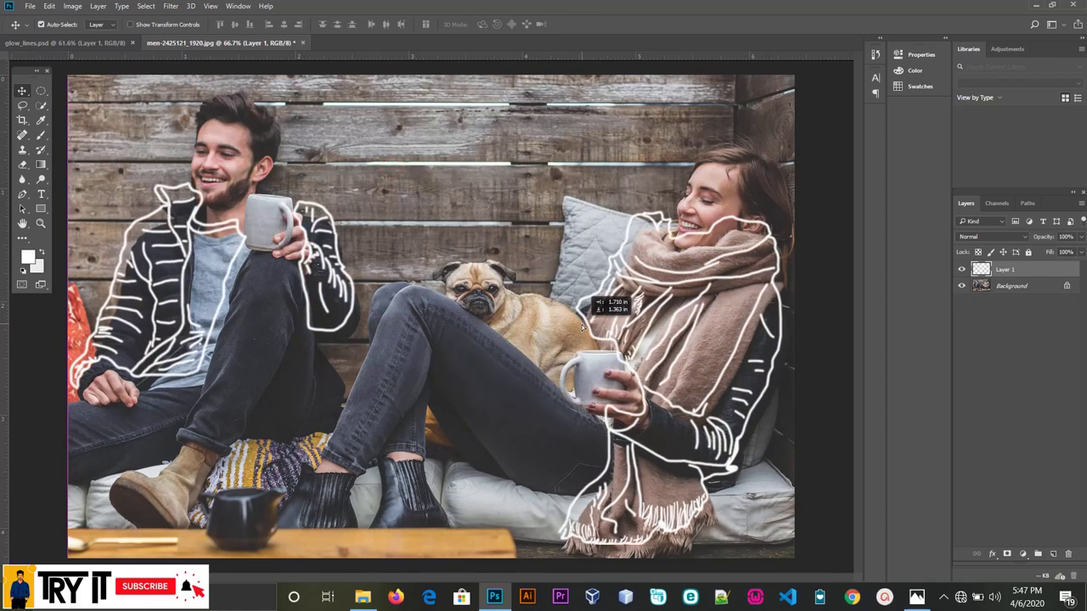
{"action": "left_click_drag", "start_coordinate": [586, 319], "coordinate": [587, 339]}
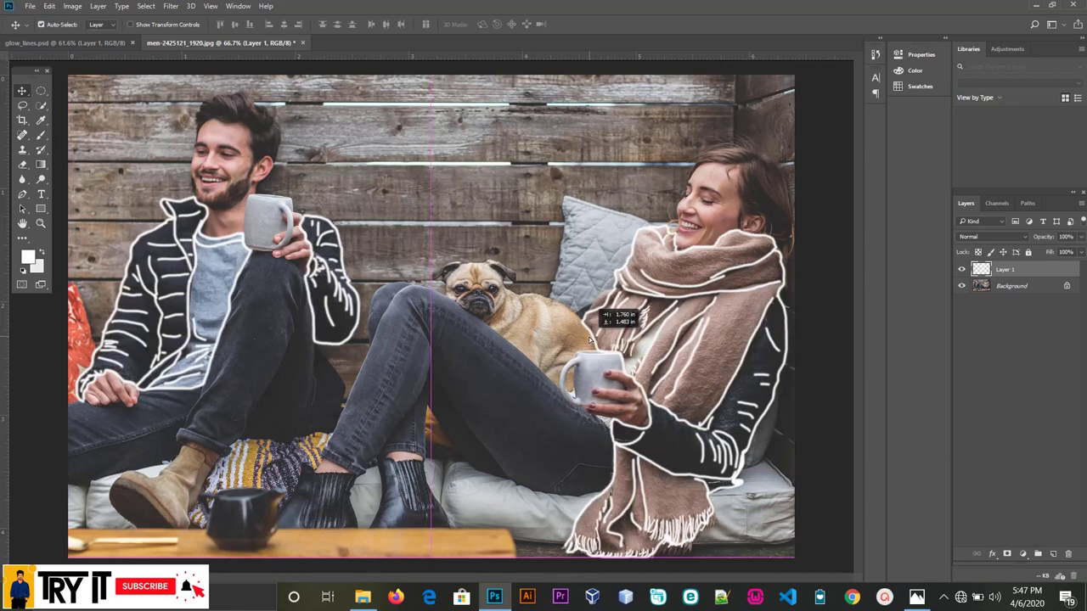
{"action": "left_click_drag", "start_coordinate": [587, 340], "coordinate": [595, 339]}
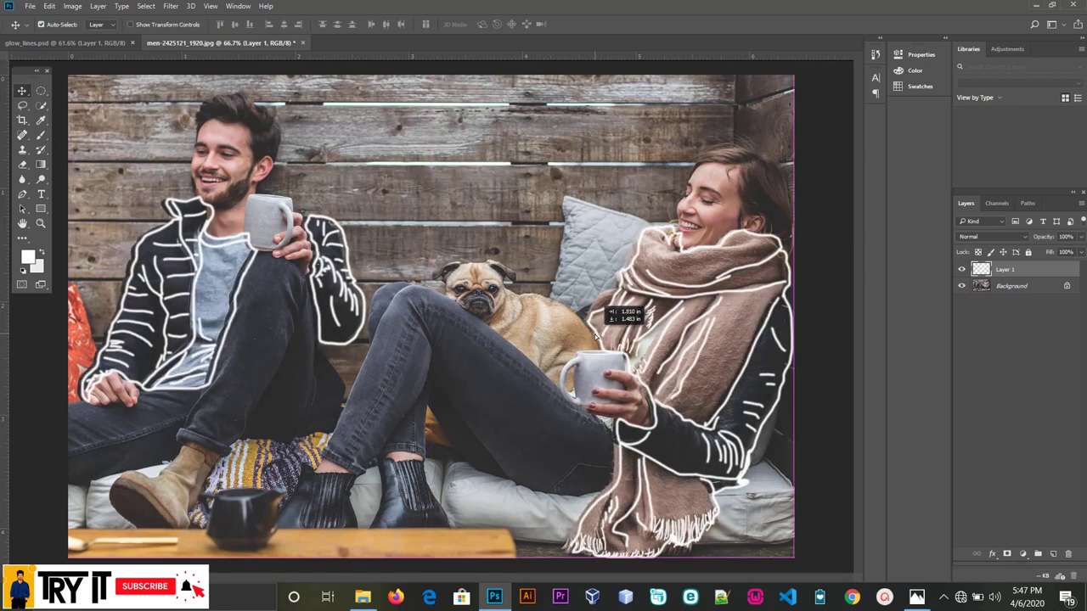
{"action": "left_click_drag", "start_coordinate": [595, 338], "coordinate": [596, 339]}
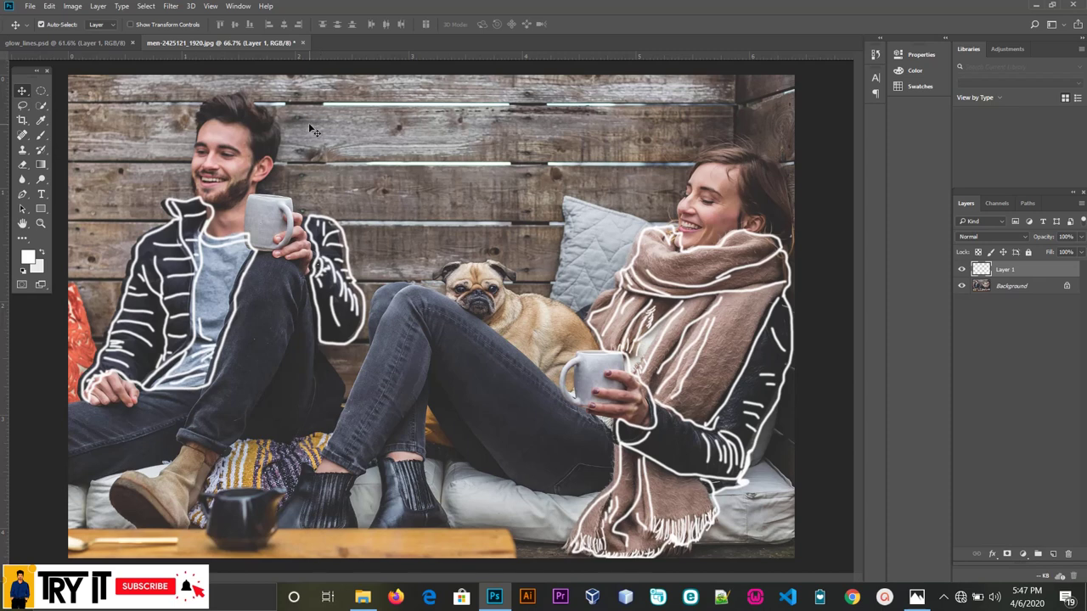
- In Layer 1's Blending Options, try then remove Bevel, and enable a Stroke effect
{"action": "right_click", "coordinate": [1011, 270]}
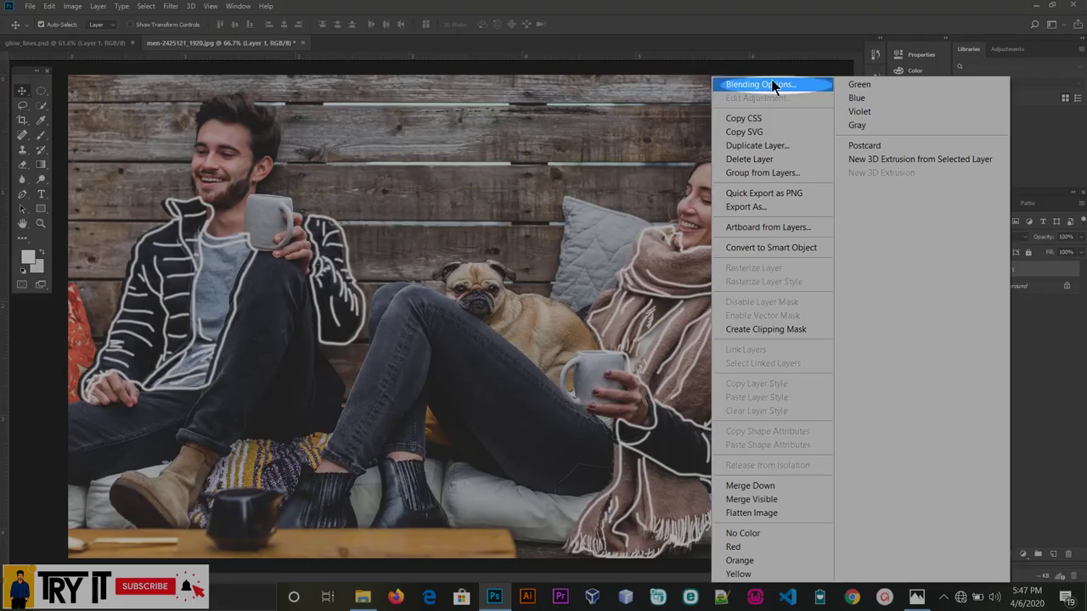
{"action": "left_click", "coordinate": [773, 84]}
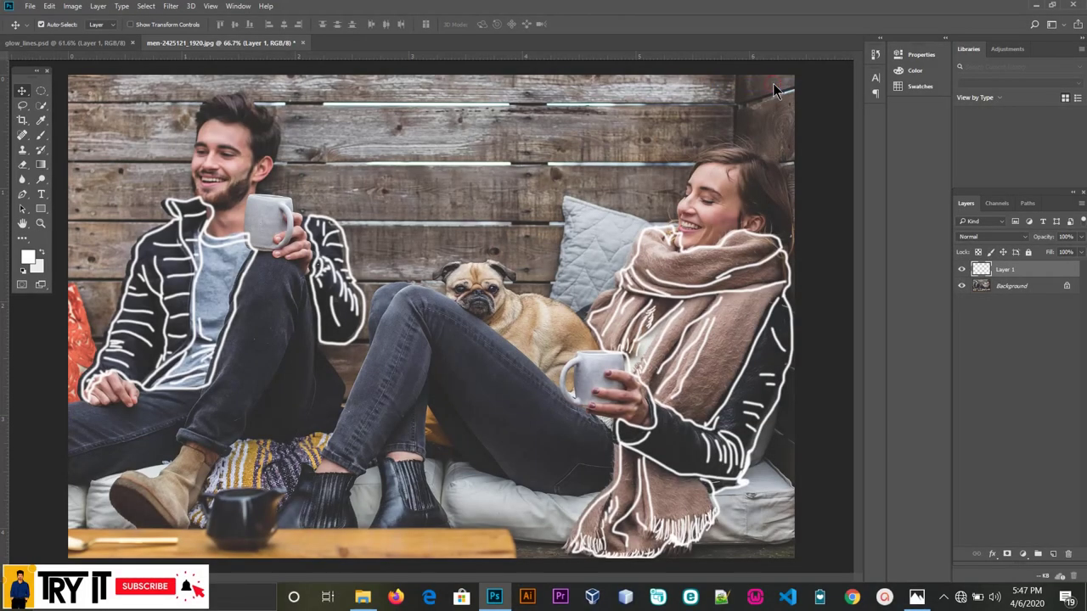
{"action": "left_click_drag", "start_coordinate": [795, 143], "coordinate": [813, 109]}
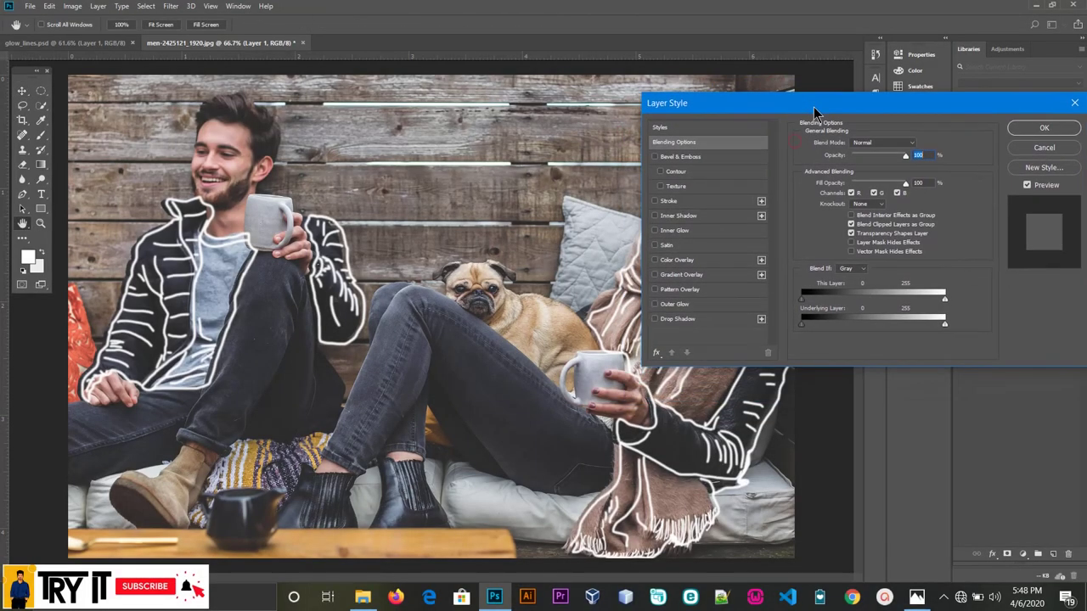
{"action": "left_click", "coordinate": [655, 158]}
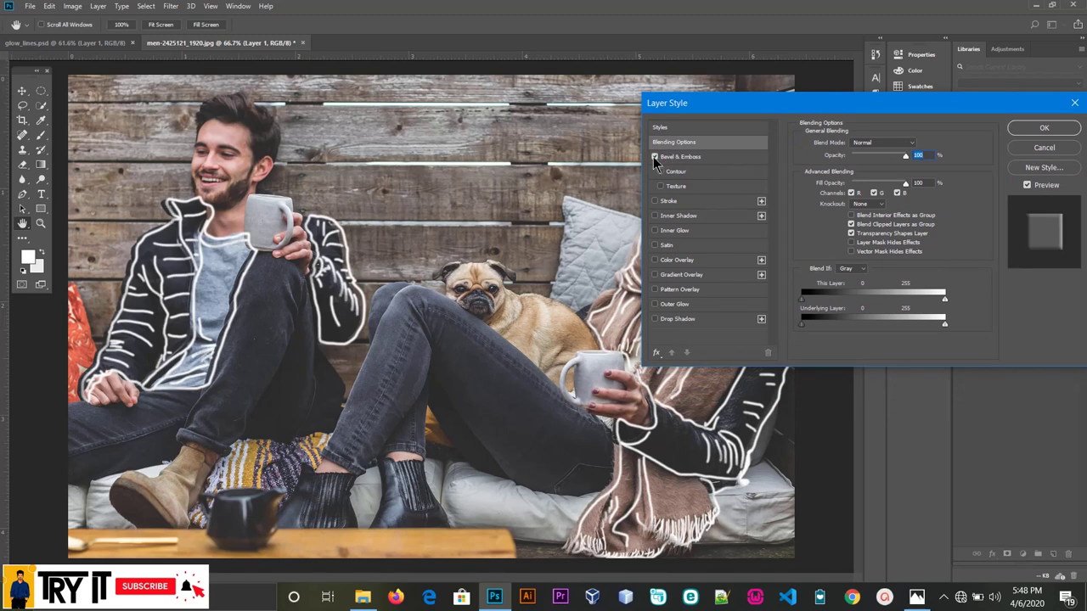
{"action": "left_click", "coordinate": [653, 158]}
{"action": "left_click", "coordinate": [658, 202]}
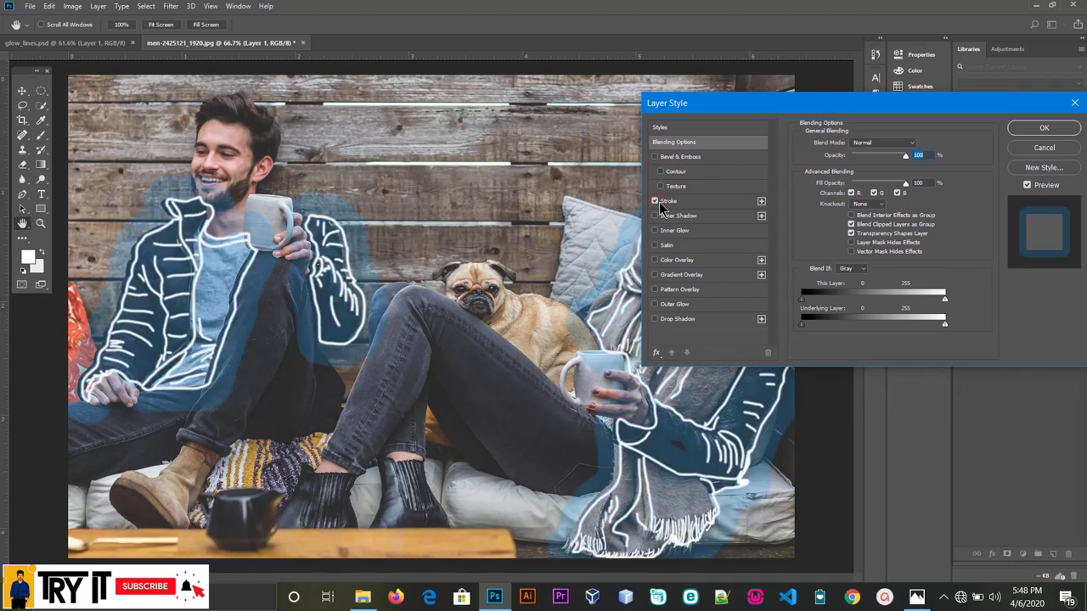
{"action": "left_click", "coordinate": [715, 202]}
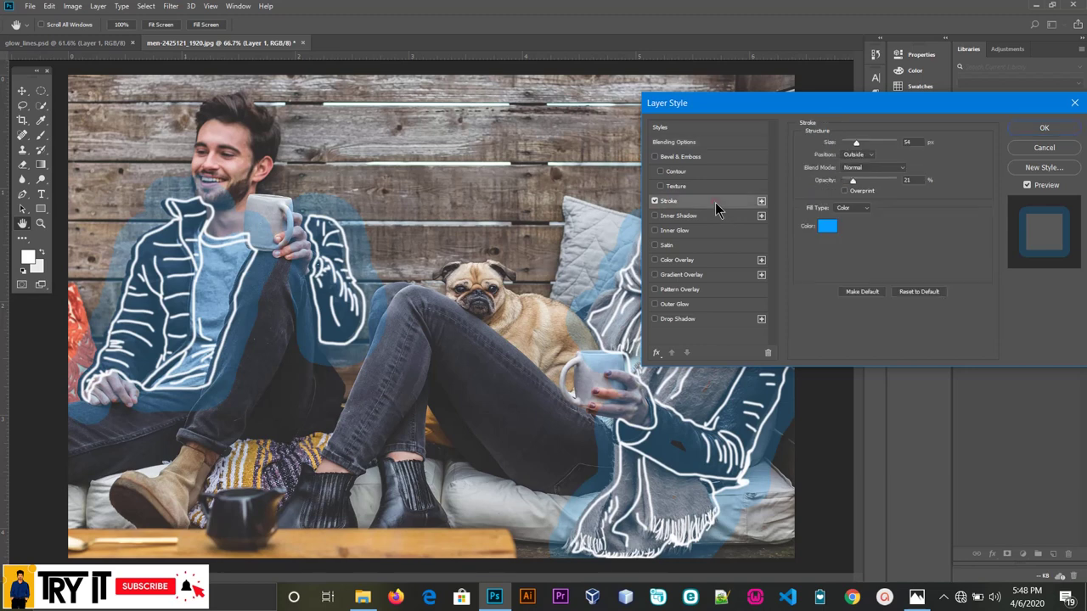
- Set the stroke colour to blue #059dfd, make it thinner, and slightly adjust the hue
{"action": "left_click", "coordinate": [827, 226]}
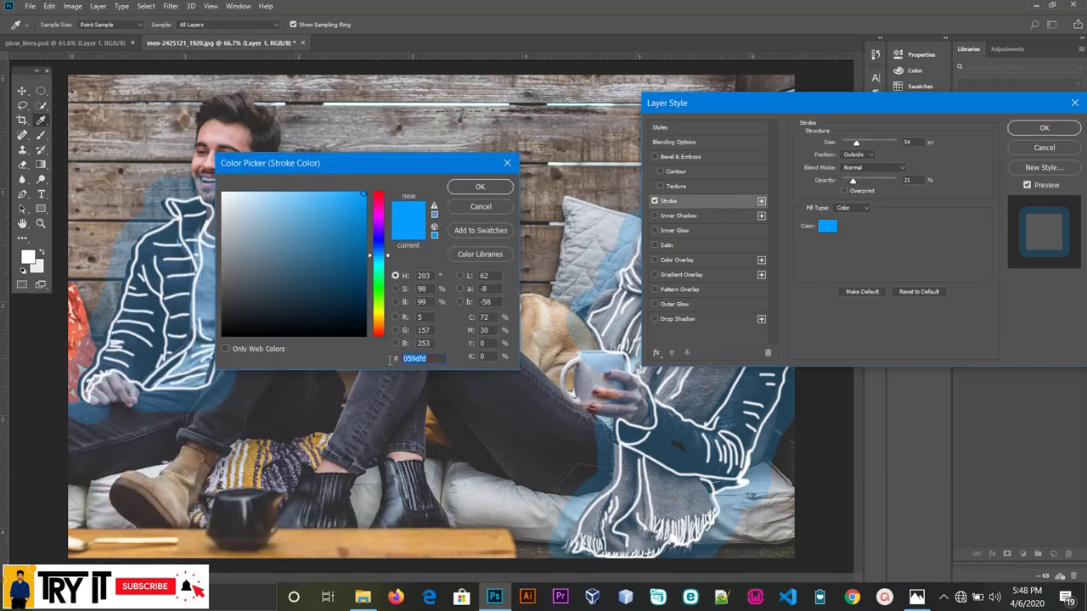
{"action": "left_click", "coordinate": [427, 358]}
{"action": "left_click", "coordinate": [480, 186]}
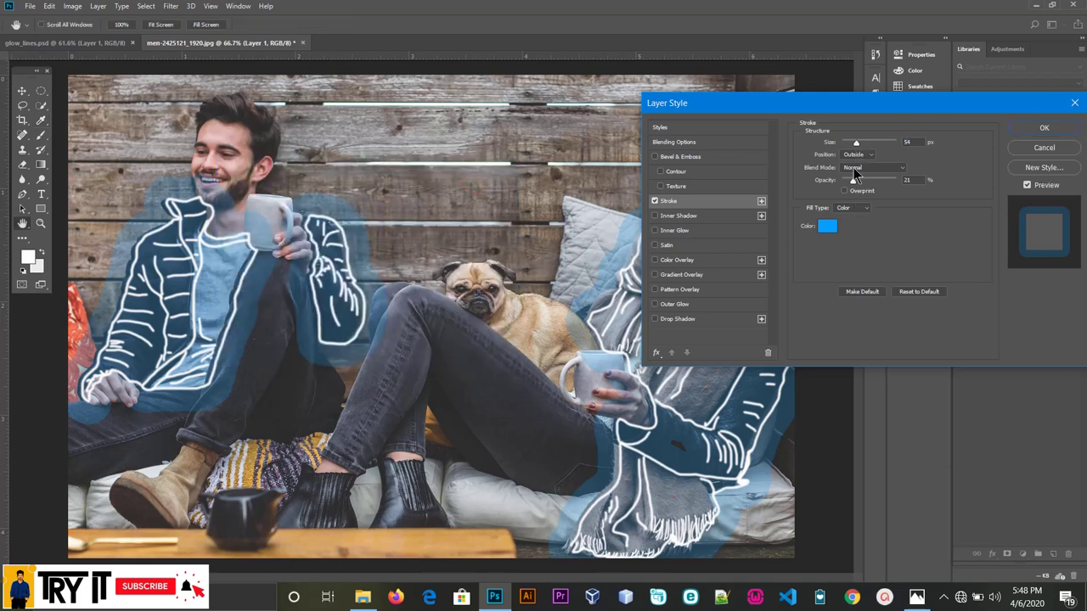
{"action": "left_click_drag", "start_coordinate": [855, 143], "coordinate": [846, 146]}
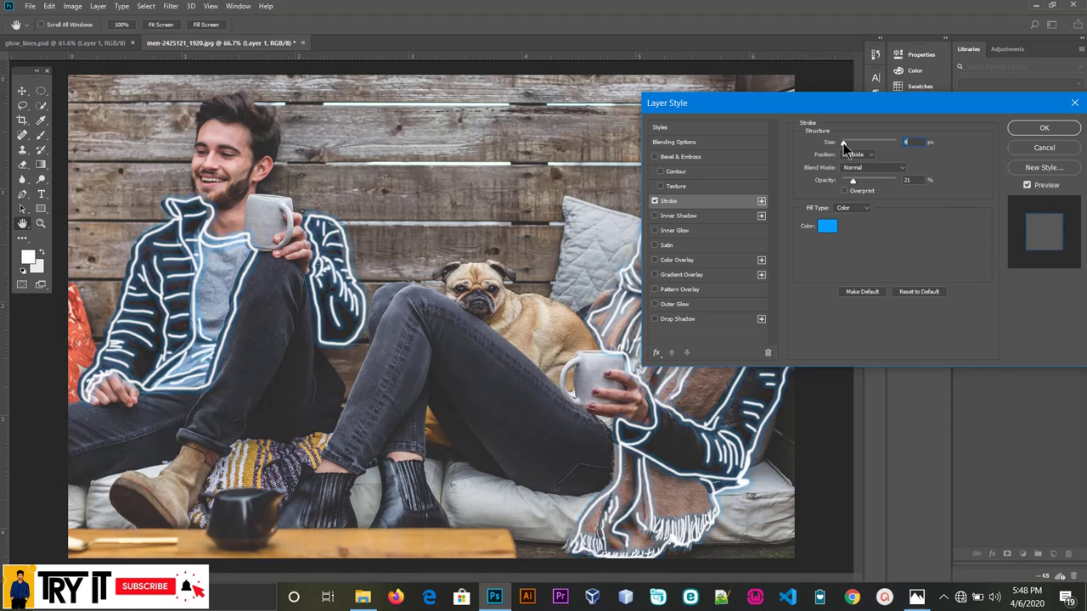
{"action": "left_click", "coordinate": [827, 227]}
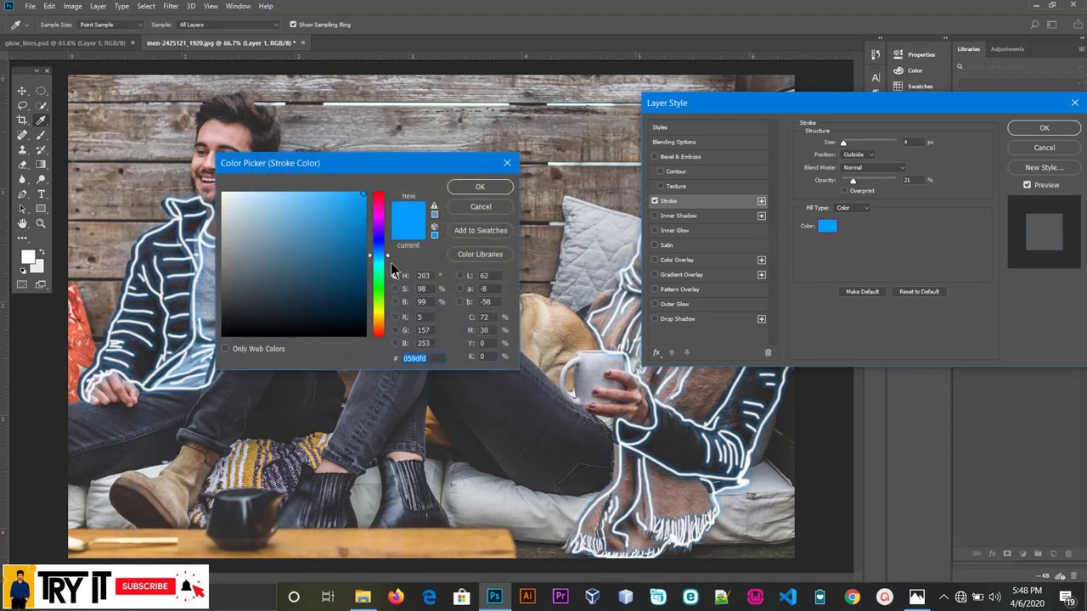
{"action": "left_click_drag", "start_coordinate": [385, 259], "coordinate": [388, 261]}
{"action": "left_click", "coordinate": [478, 186]}
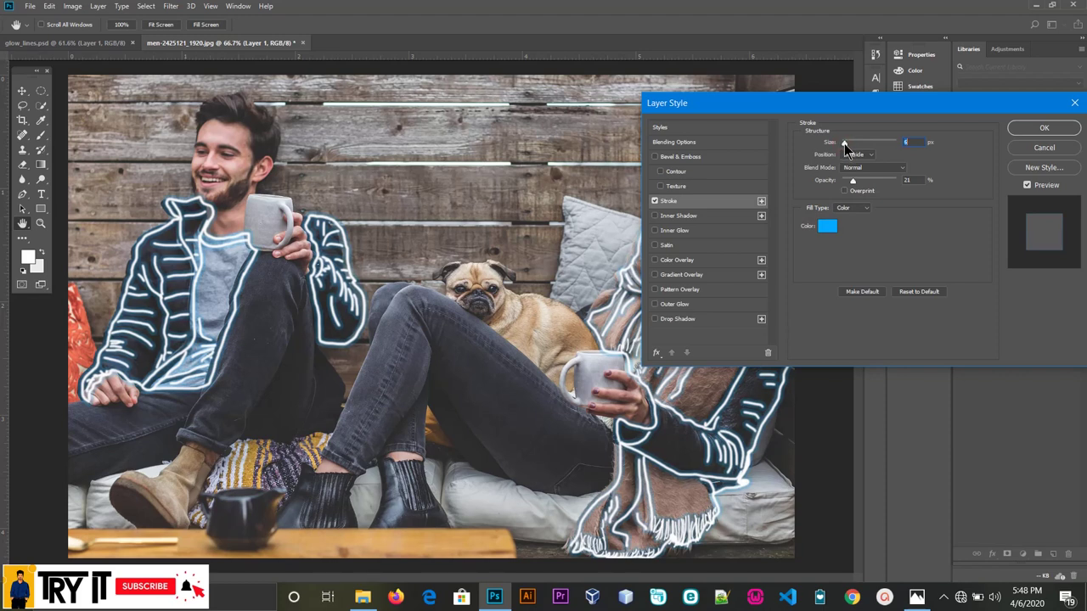
- Give the Inner Shadow the blue #059dfd colour, a smaller size and higher opacity
{"action": "left_click", "coordinate": [671, 217]}
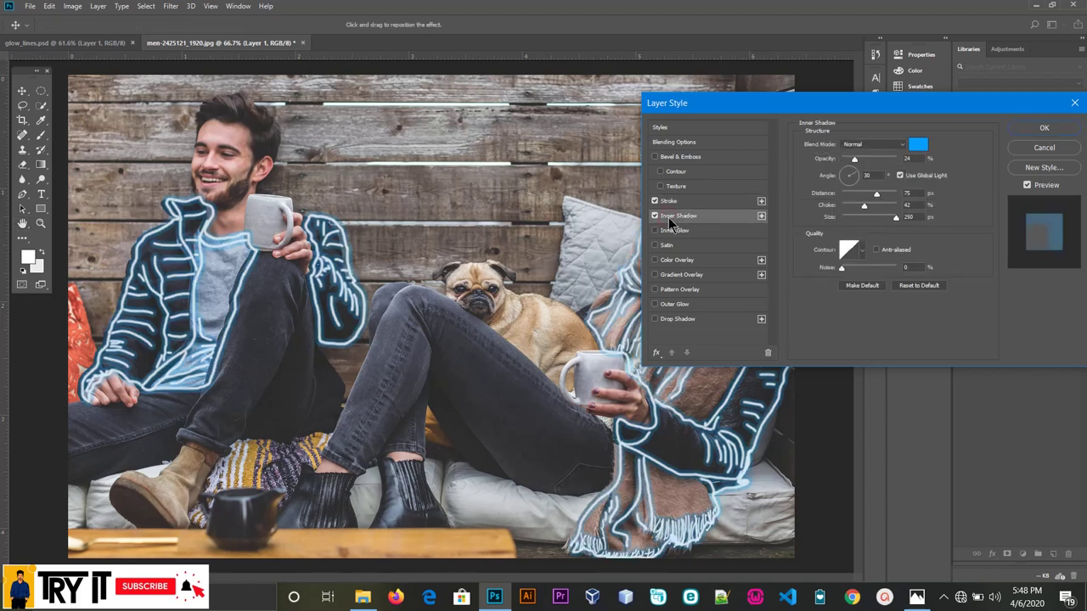
{"action": "left_click", "coordinate": [917, 144]}
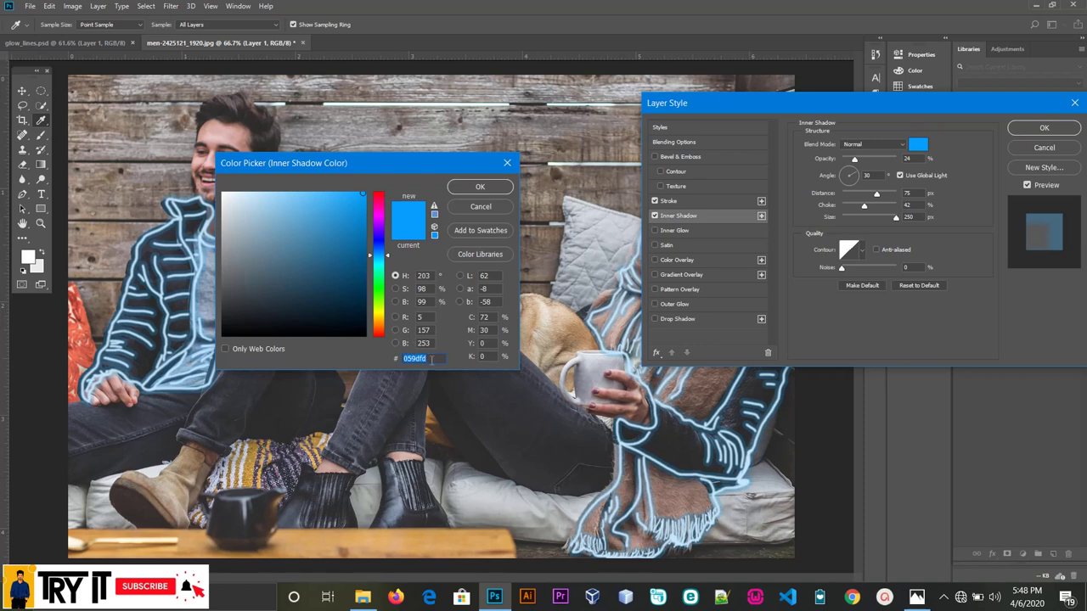
{"action": "left_click", "coordinate": [480, 186]}
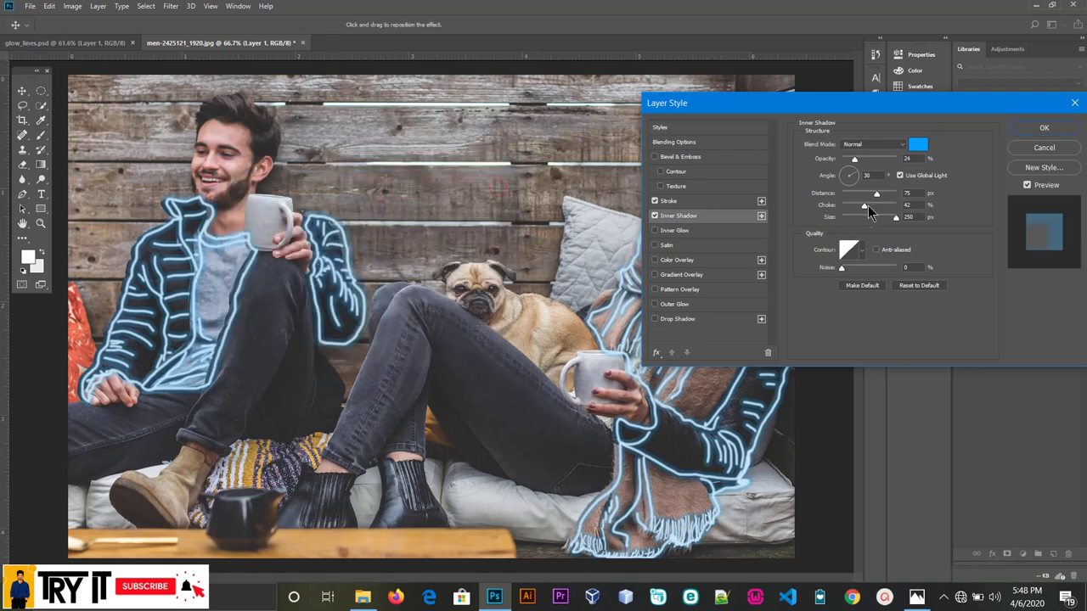
{"action": "mouse_move", "coordinate": [893, 219]}
{"action": "left_mouse_down"}
{"action": "mouse_move", "coordinate": [874, 219]}
{"action": "mouse_move", "coordinate": [887, 219]}
{"action": "mouse_move", "coordinate": [868, 205]}
{"action": "left_mouse_up"}
{"action": "left_click_drag", "start_coordinate": [855, 160], "coordinate": [871, 161]}
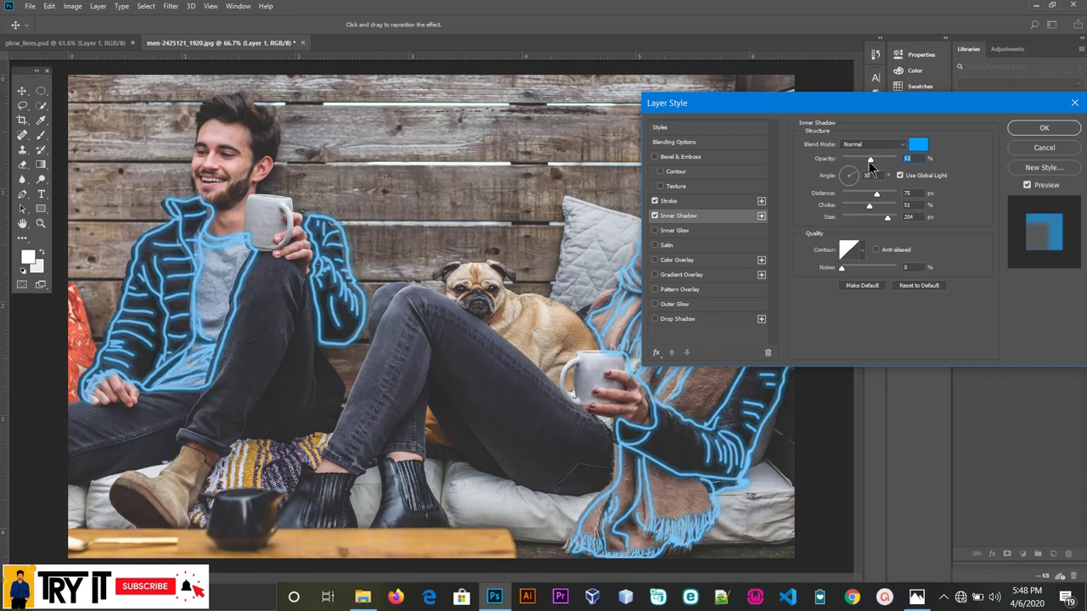
- Enable a blue #059dfd Inner Glow with size 144 px, noise 89% and opacity 54%
{"action": "left_click", "coordinate": [654, 231]}
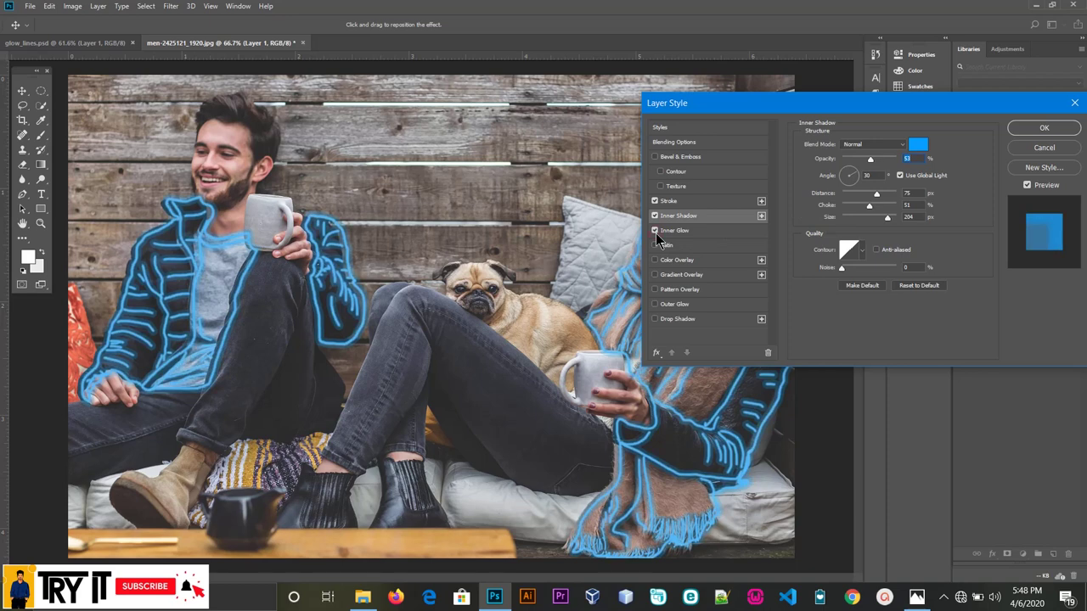
{"action": "left_click", "coordinate": [679, 231]}
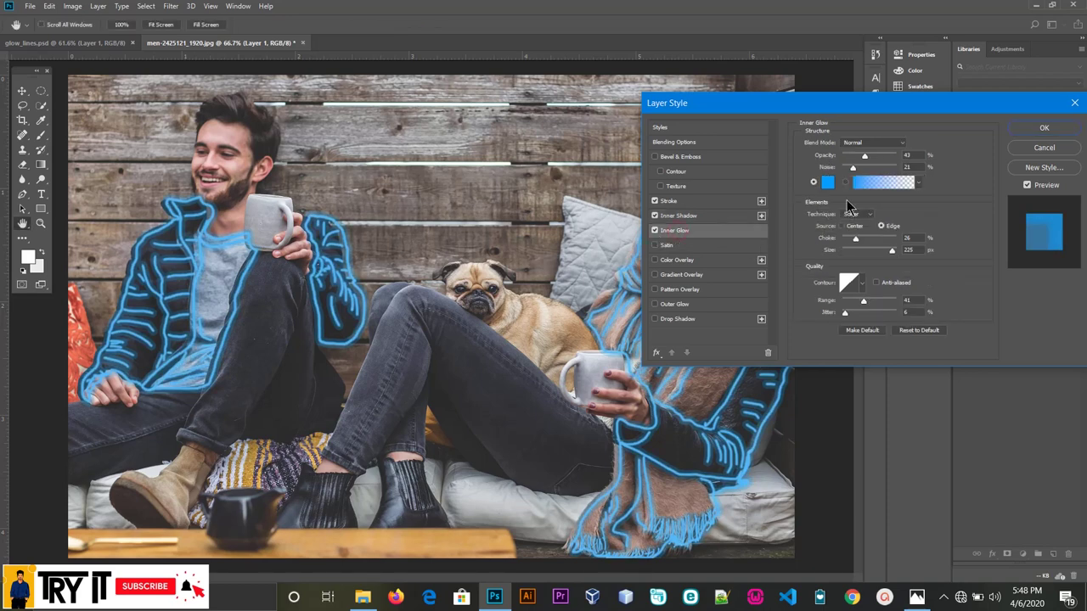
{"action": "left_click", "coordinate": [828, 182]}
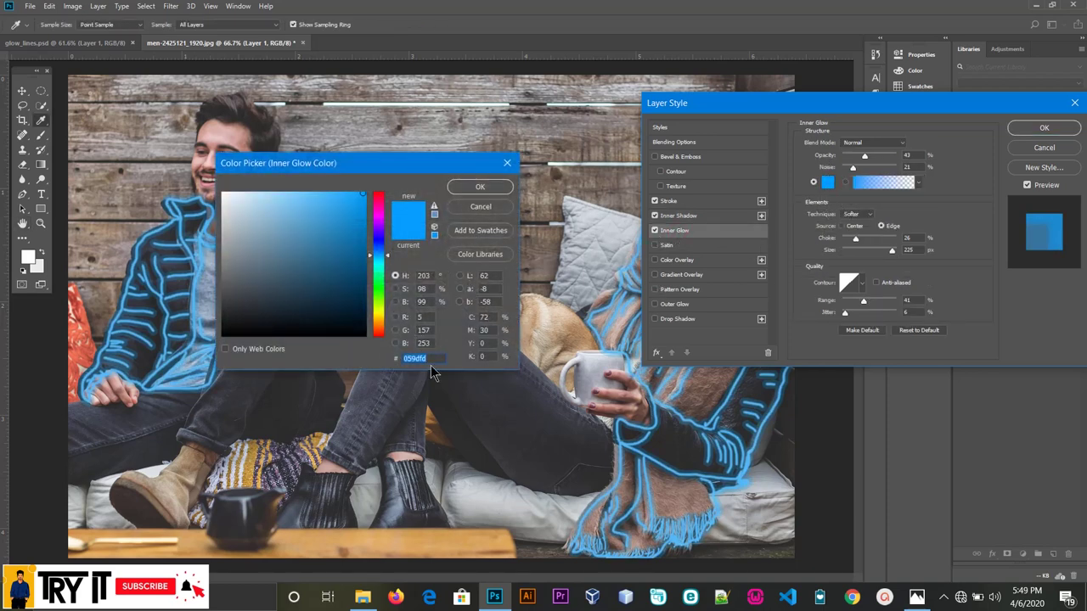
{"action": "left_click", "coordinate": [480, 188]}
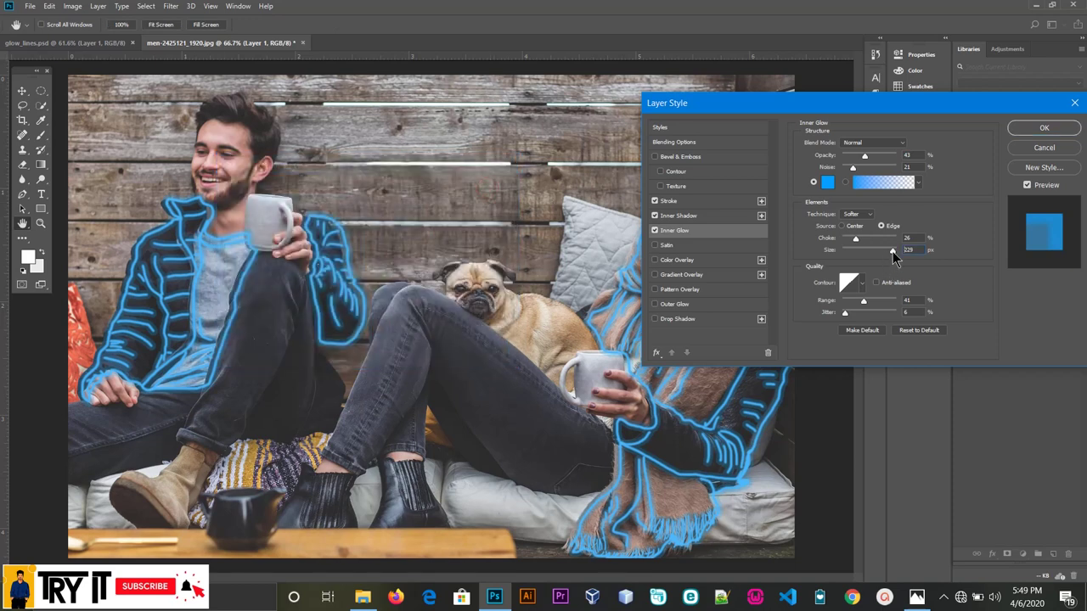
{"action": "mouse_move", "coordinate": [882, 251]}
{"action": "left_mouse_down"}
{"action": "mouse_move", "coordinate": [858, 251]}
{"action": "mouse_move", "coordinate": [877, 250]}
{"action": "left_mouse_up"}
{"action": "left_click_drag", "start_coordinate": [854, 168], "coordinate": [868, 168]}
{"action": "mouse_move", "coordinate": [870, 154]}
{"action": "left_mouse_down"}
{"action": "mouse_move", "coordinate": [858, 157]}
{"action": "mouse_move", "coordinate": [887, 158]}
{"action": "left_mouse_up"}
- Add a blue Outer Glow at 18% opacity and 76 px size, then apply all layer effects
{"action": "left_click", "coordinate": [671, 305]}
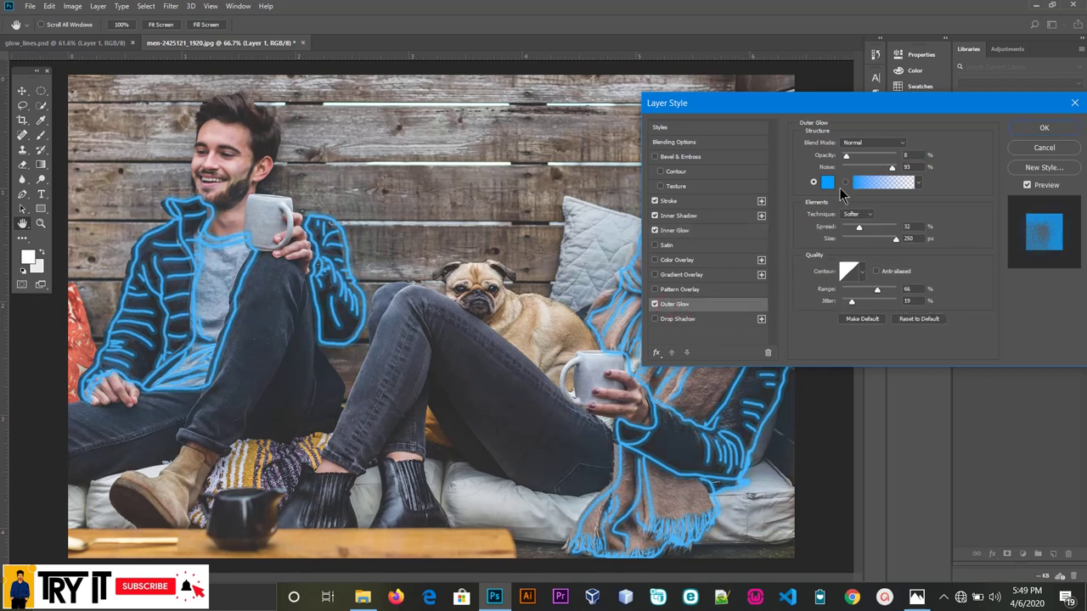
{"action": "left_click", "coordinate": [828, 183]}
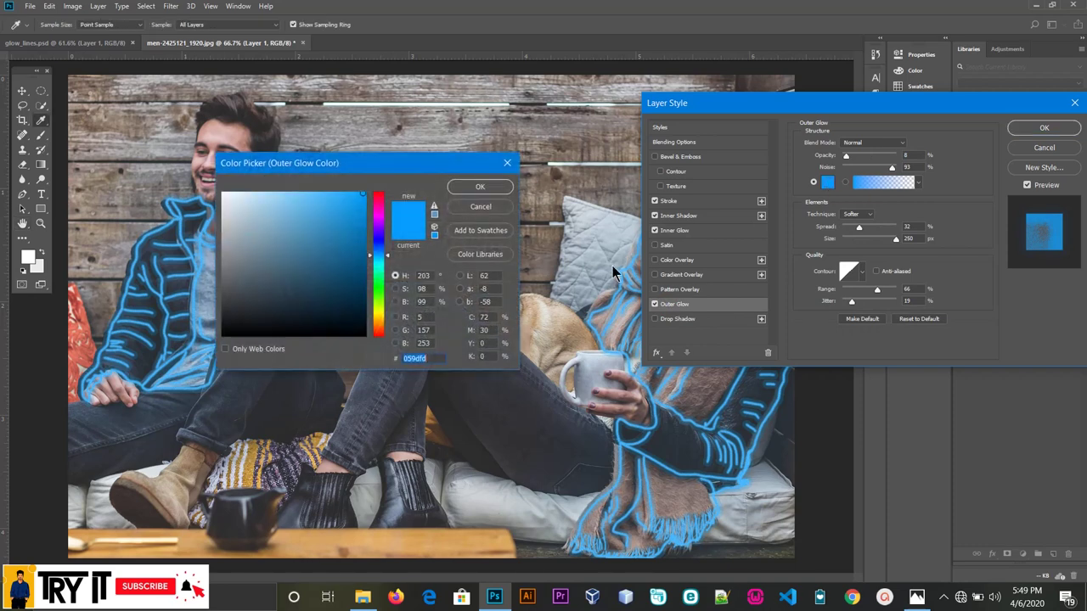
{"action": "left_click", "coordinate": [479, 188]}
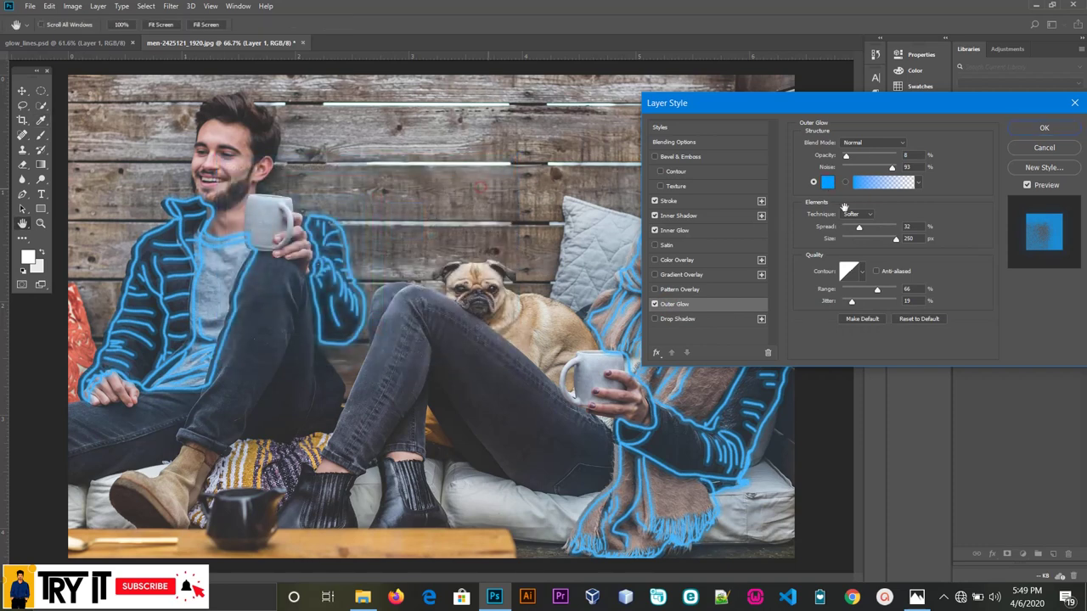
{"action": "mouse_move", "coordinate": [844, 155]}
{"action": "left_mouse_down"}
{"action": "mouse_move", "coordinate": [879, 156]}
{"action": "mouse_move", "coordinate": [851, 155]}
{"action": "left_mouse_up"}
{"action": "left_click_drag", "start_coordinate": [898, 239], "coordinate": [889, 236]}
{"action": "left_click_drag", "start_coordinate": [870, 239], "coordinate": [860, 238]}
{"action": "left_click", "coordinate": [1044, 129]}
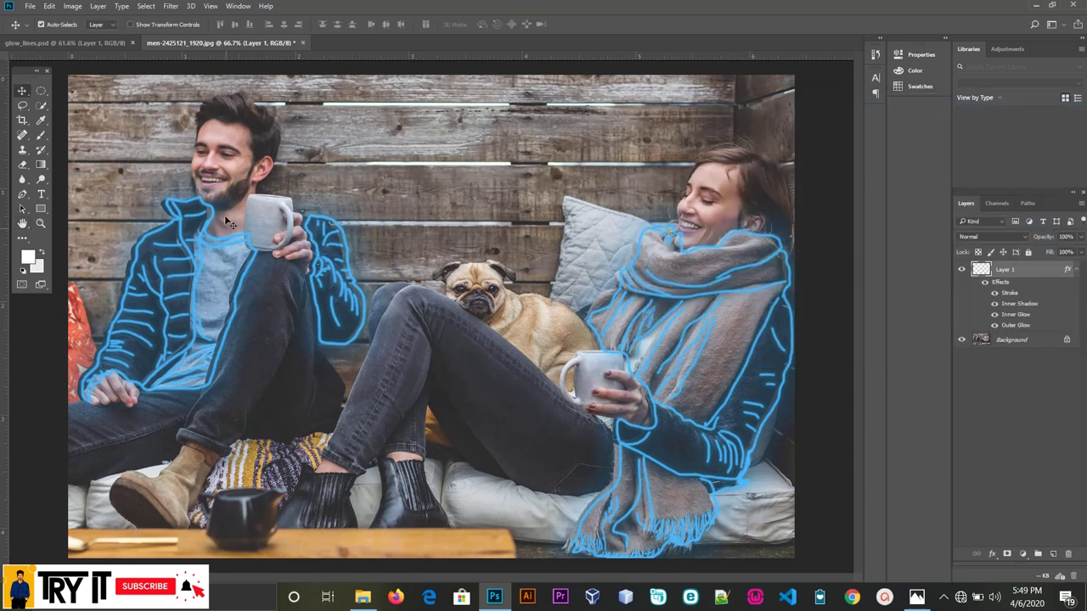
- Convert the Background photo into unlocked Layer 0 and launch the Camera Raw Filter on it
{"action": "scroll", "coordinate": [488, 266], "scroll_direction": "down", "scroll_amount": 1}
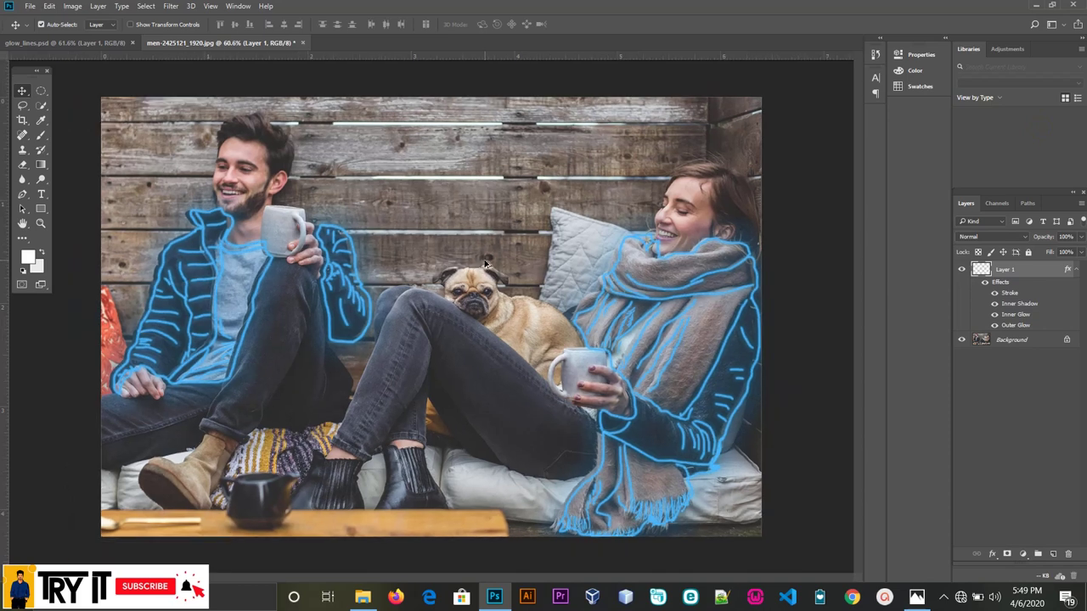
{"action": "left_click", "coordinate": [1016, 341]}
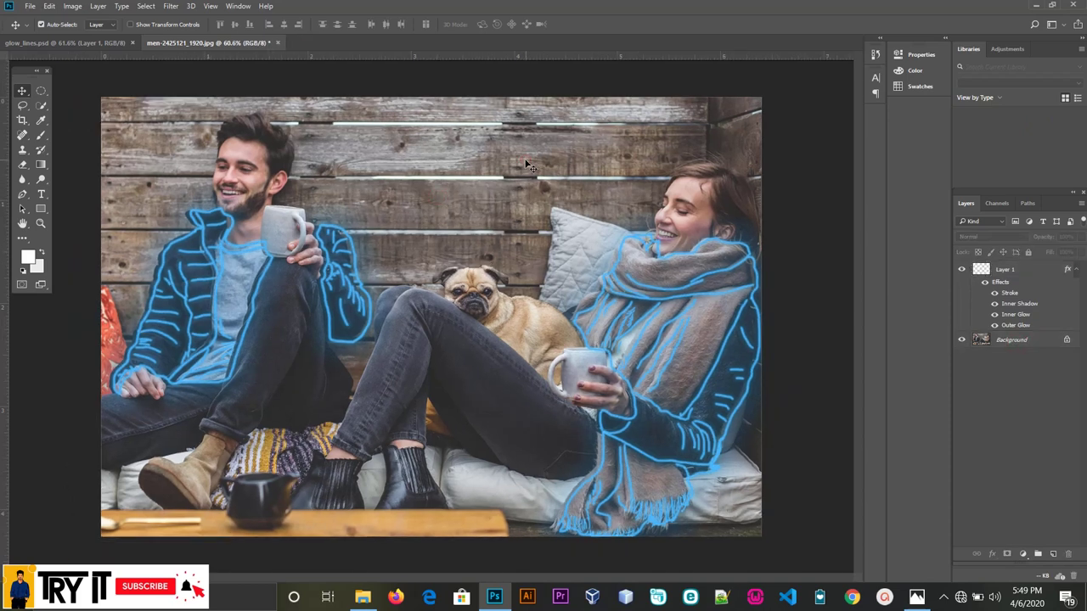
{"action": "left_click", "coordinate": [170, 7]}
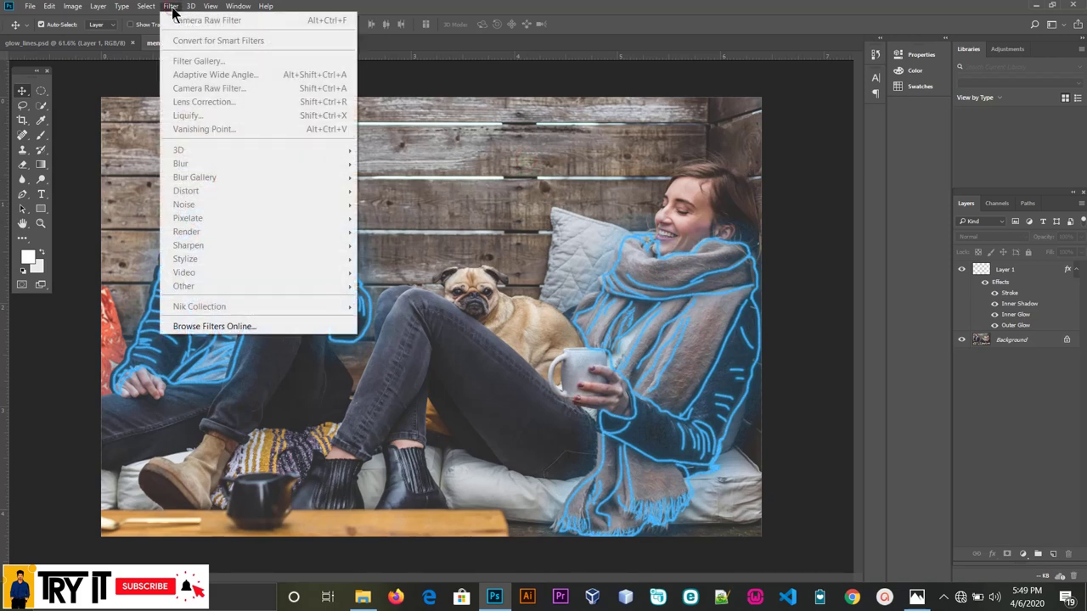
{"action": "left_click", "coordinate": [569, 166]}
{"action": "left_click", "coordinate": [1066, 341]}
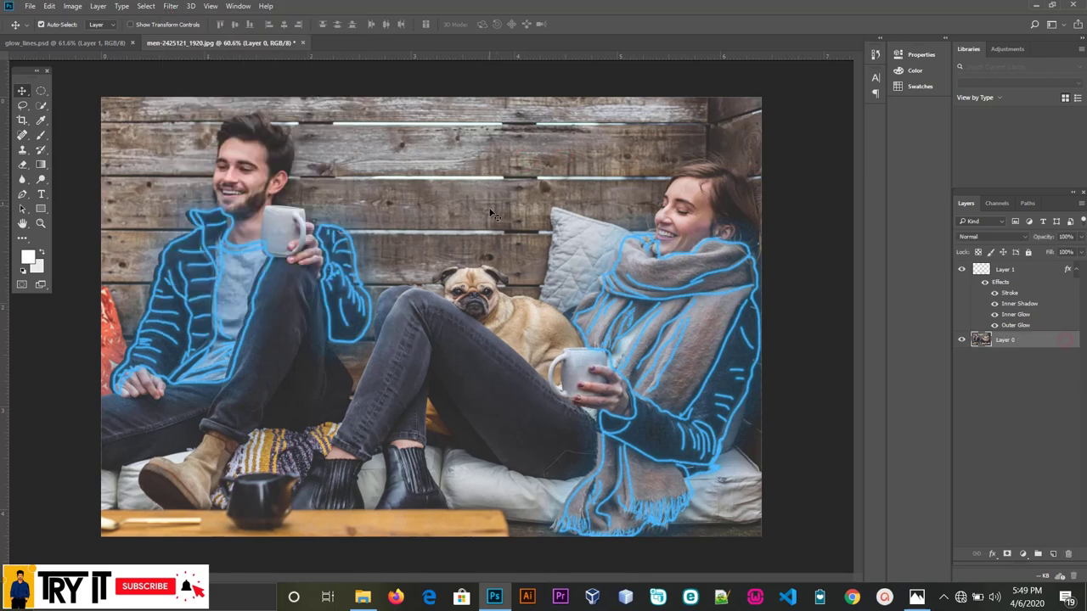
{"action": "left_click", "coordinate": [171, 7]}
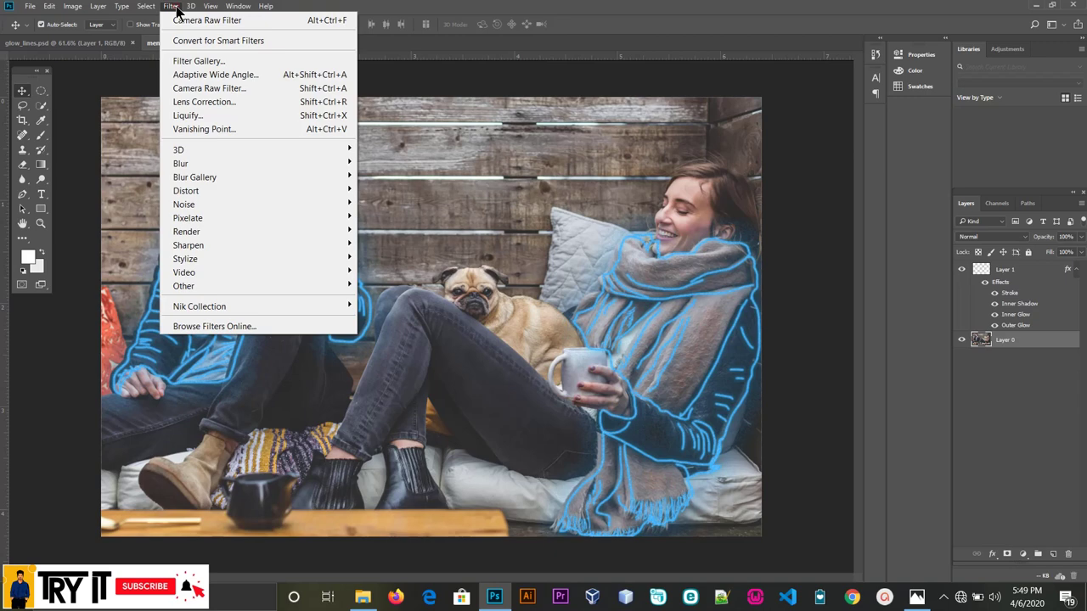
{"action": "left_click", "coordinate": [202, 88]}
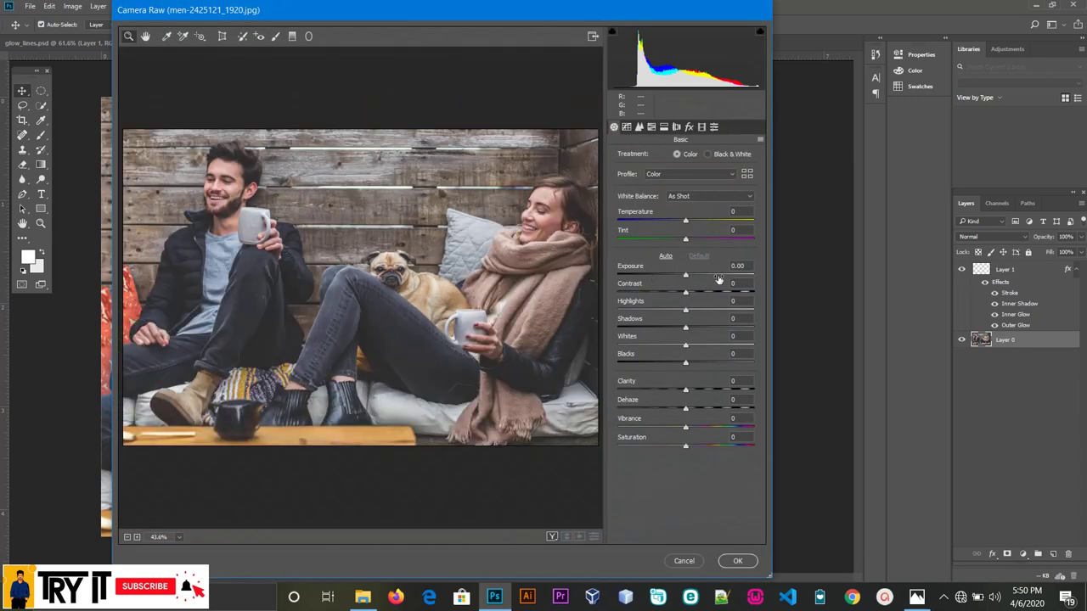
- Apply Camera Raw with exposure -0.70, contrast +21, clarity +43 and vibrance -40
{"action": "mouse_move", "coordinate": [685, 276]}
{"action": "left_mouse_down"}
{"action": "mouse_move", "coordinate": [676, 283]}
{"action": "mouse_move", "coordinate": [699, 293]}
{"action": "left_mouse_up"}
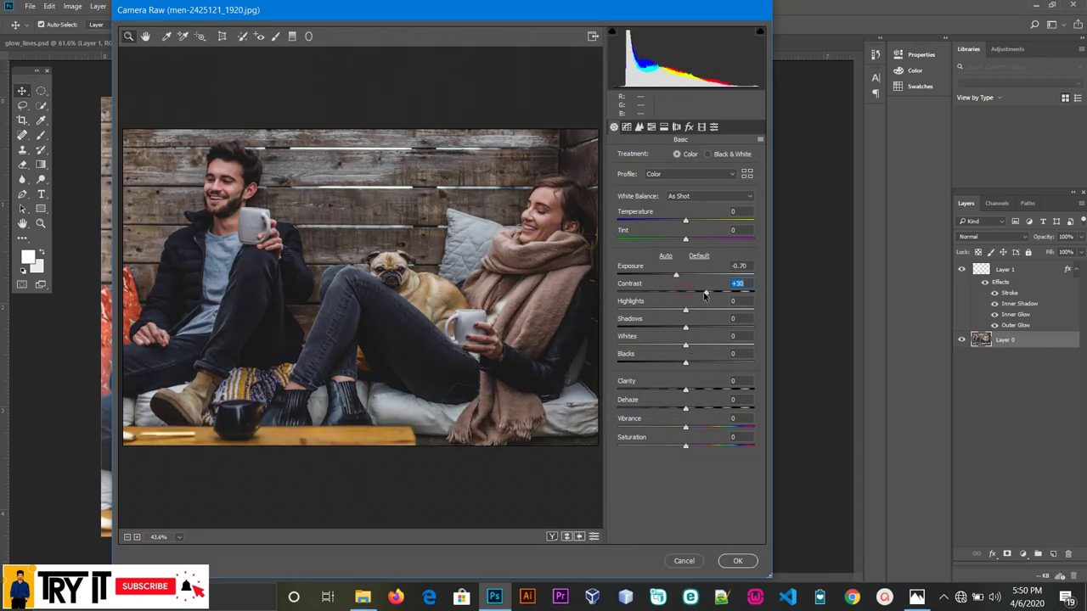
{"action": "left_click_drag", "start_coordinate": [685, 392], "coordinate": [701, 390]}
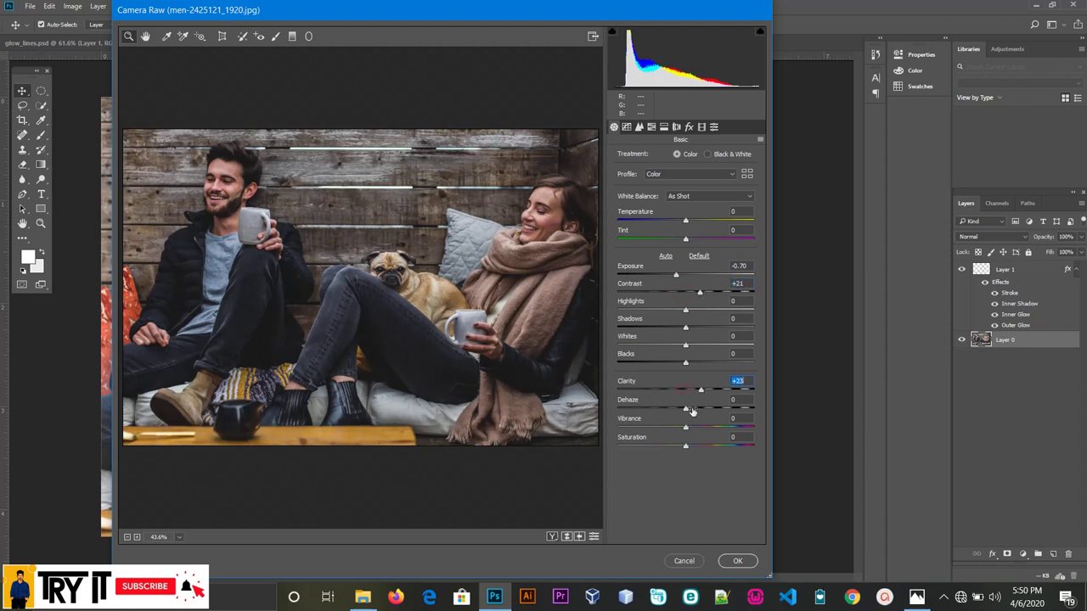
{"action": "left_click_drag", "start_coordinate": [686, 427], "coordinate": [658, 433]}
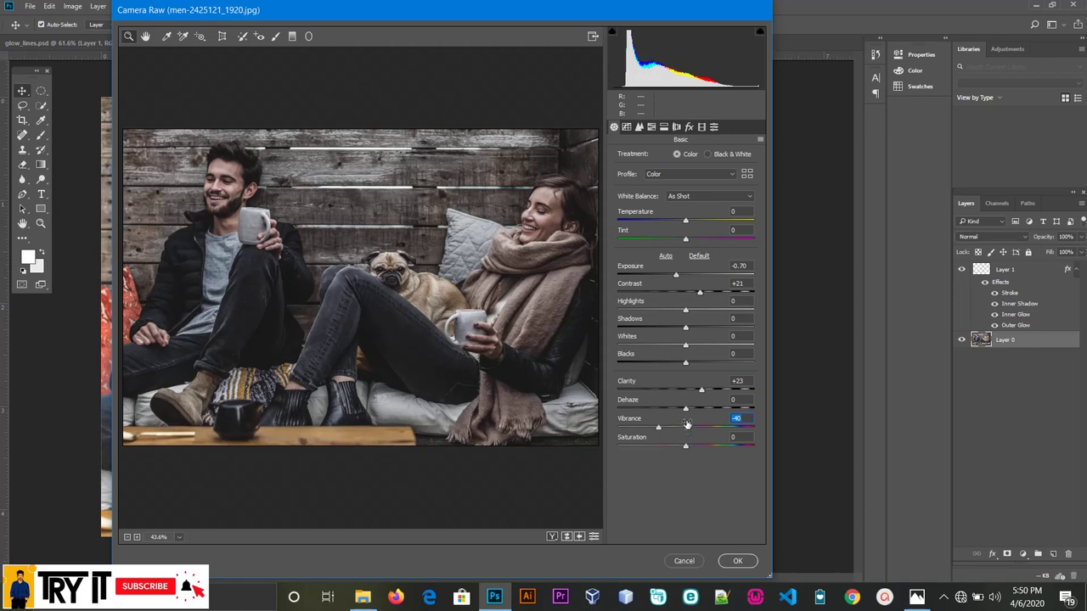
{"action": "left_click_drag", "start_coordinate": [700, 391], "coordinate": [714, 392]}
{"action": "left_click", "coordinate": [737, 561]}
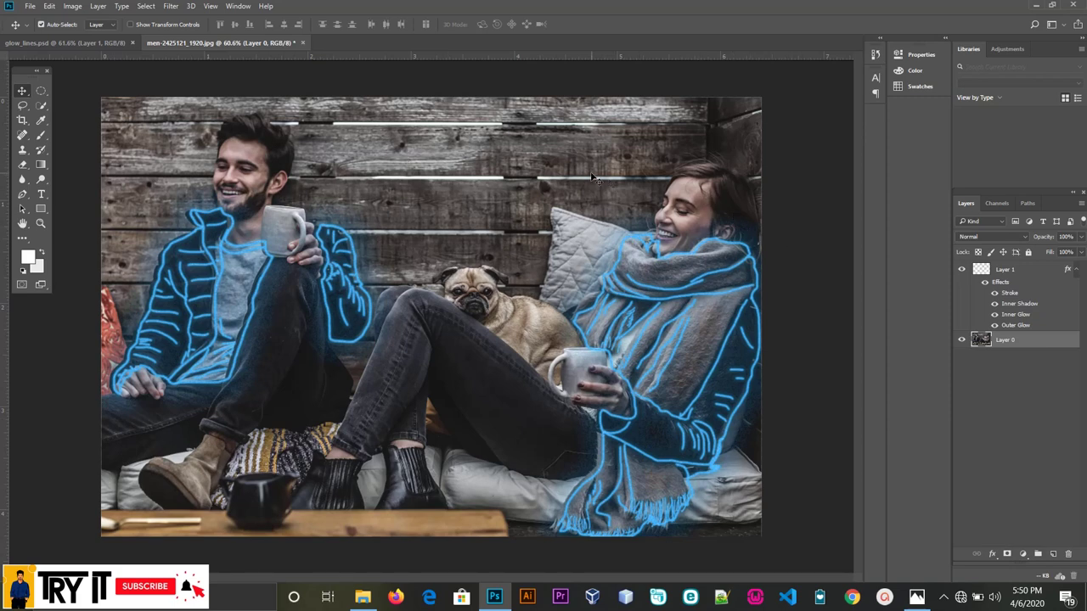
- Apply a light Gaussian Blur to the Layer 0 background photo
{"action": "left_click", "coordinate": [171, 6]}
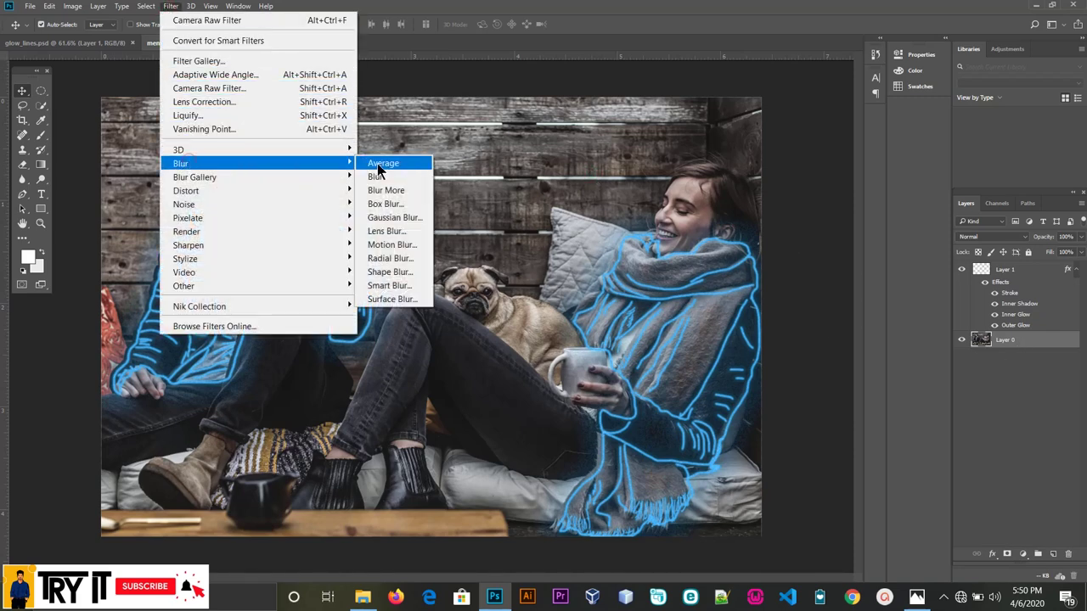
{"action": "left_click", "coordinate": [378, 218]}
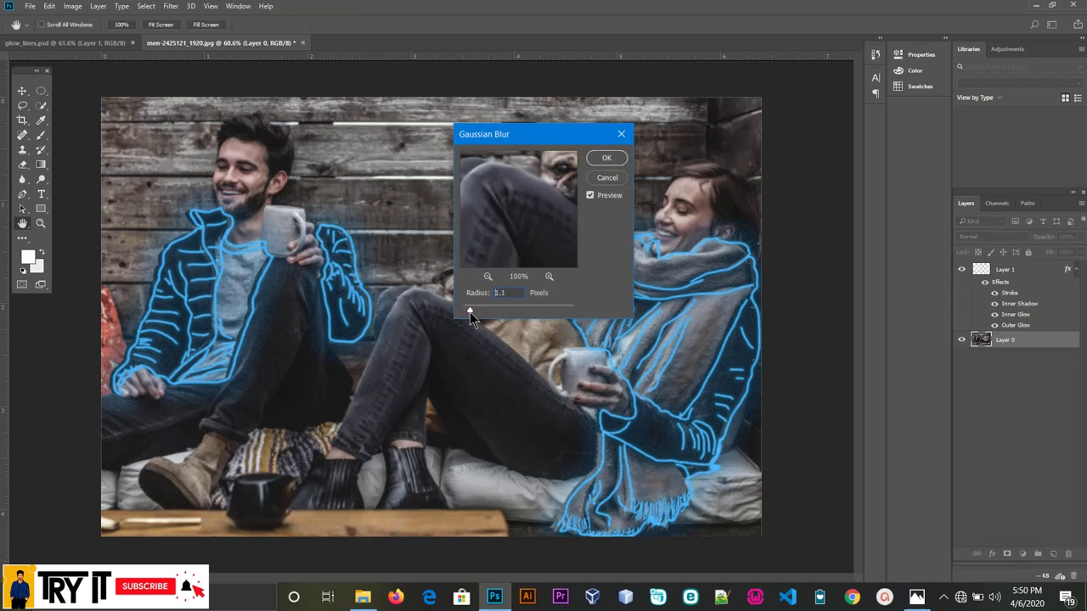
{"action": "left_click", "coordinate": [597, 157]}
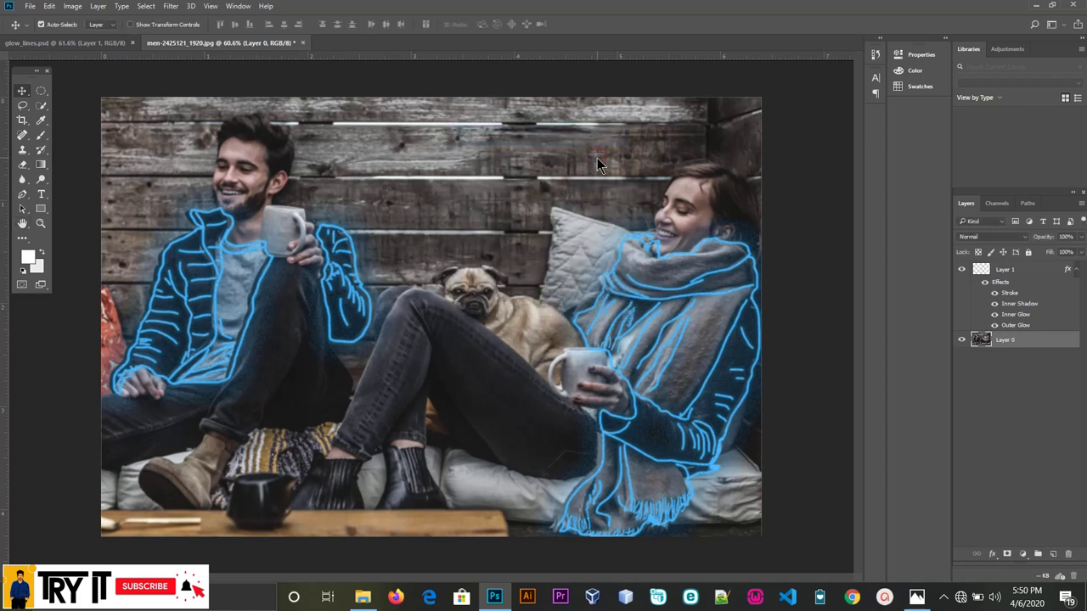
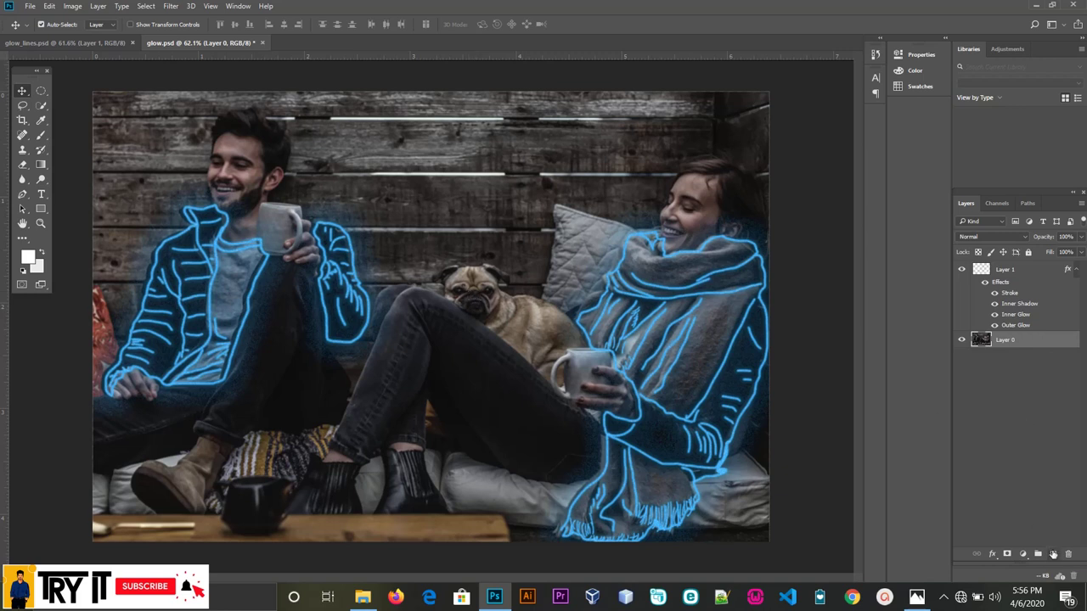
- Add an empty Layer 2 and set the Brush tool to paint in white
{"action": "left_click", "coordinate": [1053, 553]}
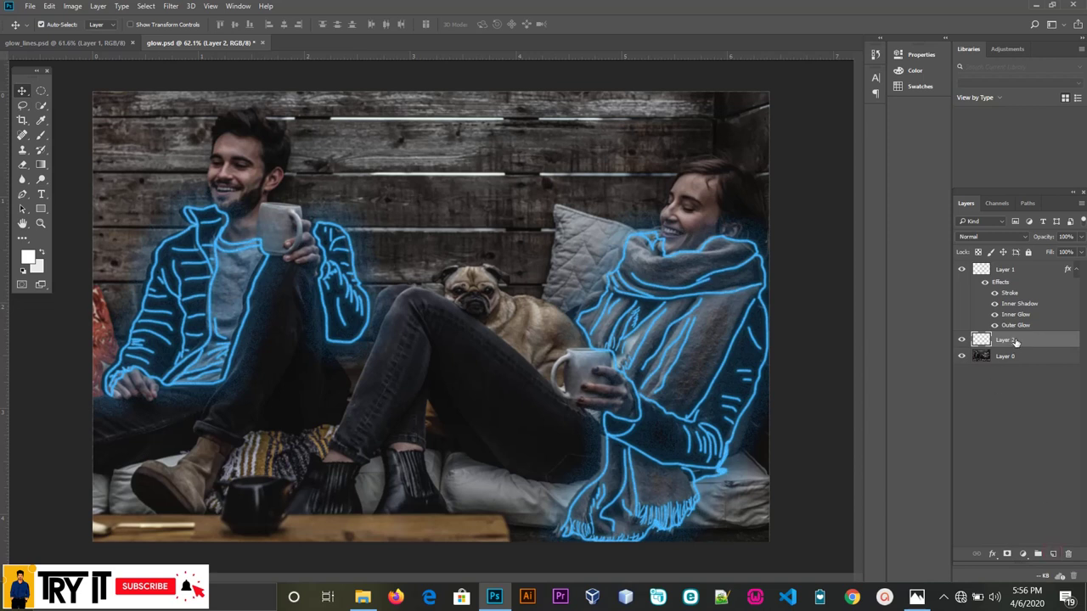
{"action": "left_click", "coordinate": [41, 135]}
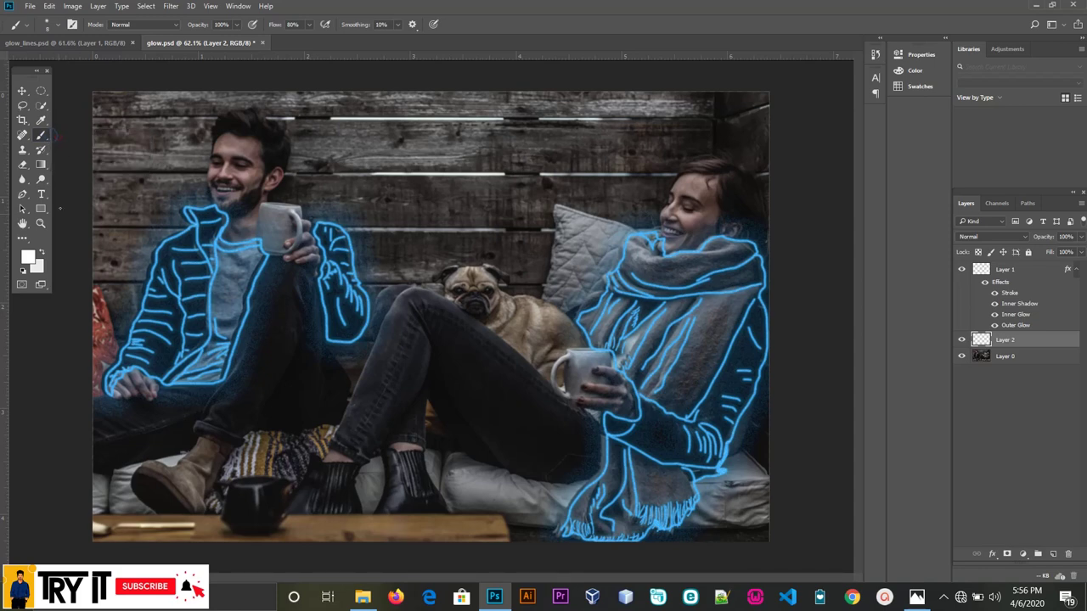
{"action": "left_click", "coordinate": [28, 256]}
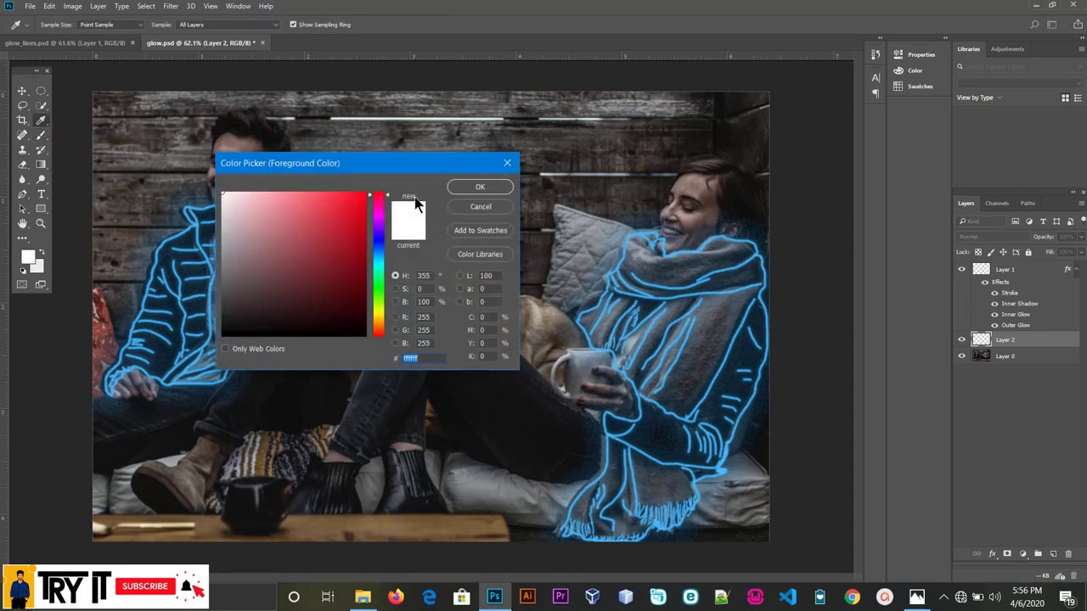
{"action": "left_click", "coordinate": [465, 186]}
{"action": "scroll", "coordinate": [461, 285], "scroll_direction": "up", "scroll_amount": 1}
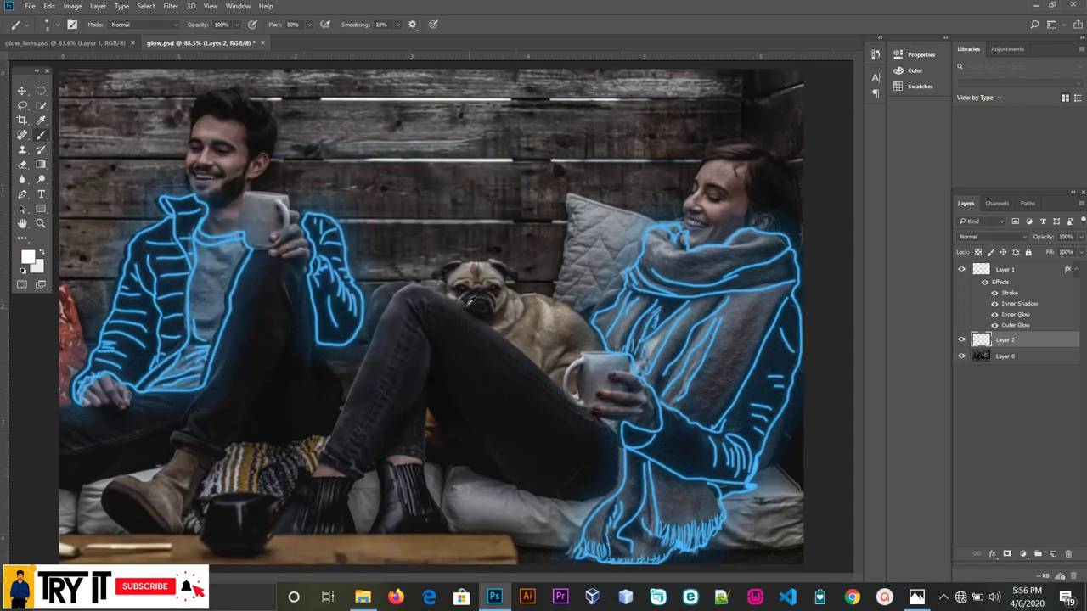
{"action": "scroll", "coordinate": [460, 284], "scroll_direction": "up", "scroll_amount": 2}
{"action": "scroll", "coordinate": [461, 280], "scroll_direction": "up", "scroll_amount": 2}
{"action": "scroll", "coordinate": [460, 272], "scroll_direction": "up", "scroll_amount": 1}
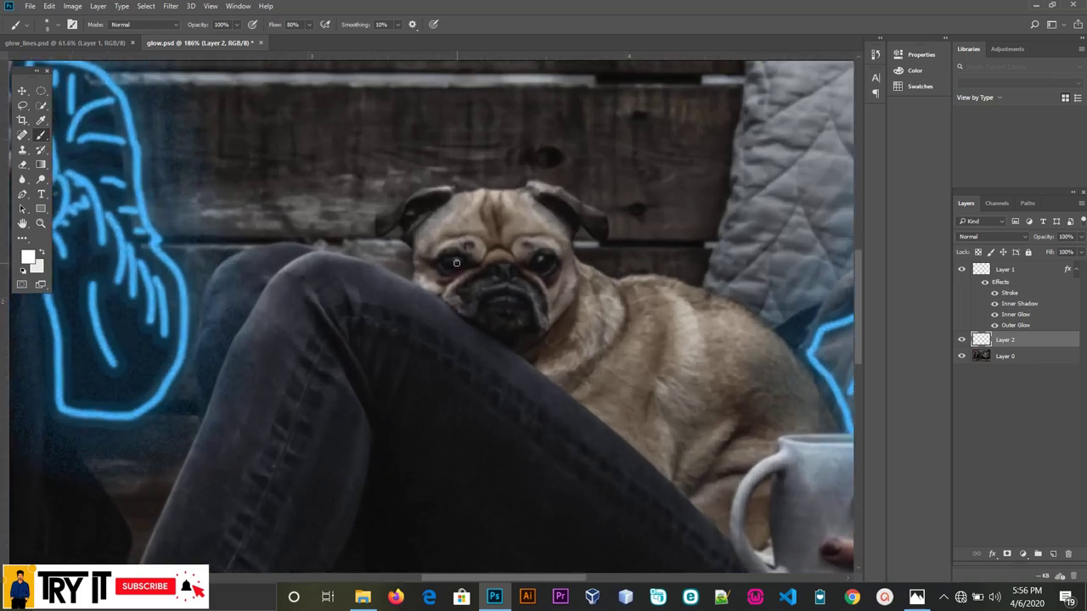
- Brush a white dot onto each of the pug's two eyes on Layer 2
{"action": "left_click_drag", "start_coordinate": [456, 265], "coordinate": [454, 264]}
{"action": "left_click_drag", "start_coordinate": [545, 258], "coordinate": [543, 261]}
{"action": "scroll", "coordinate": [544, 261], "scroll_direction": "down", "scroll_amount": 2}
{"action": "scroll", "coordinate": [425, 238], "scroll_direction": "down", "scroll_amount": 1}
{"action": "scroll", "coordinate": [340, 220], "scroll_direction": "down", "scroll_amount": 2}
{"action": "scroll", "coordinate": [285, 205], "scroll_direction": "down", "scroll_amount": 2}
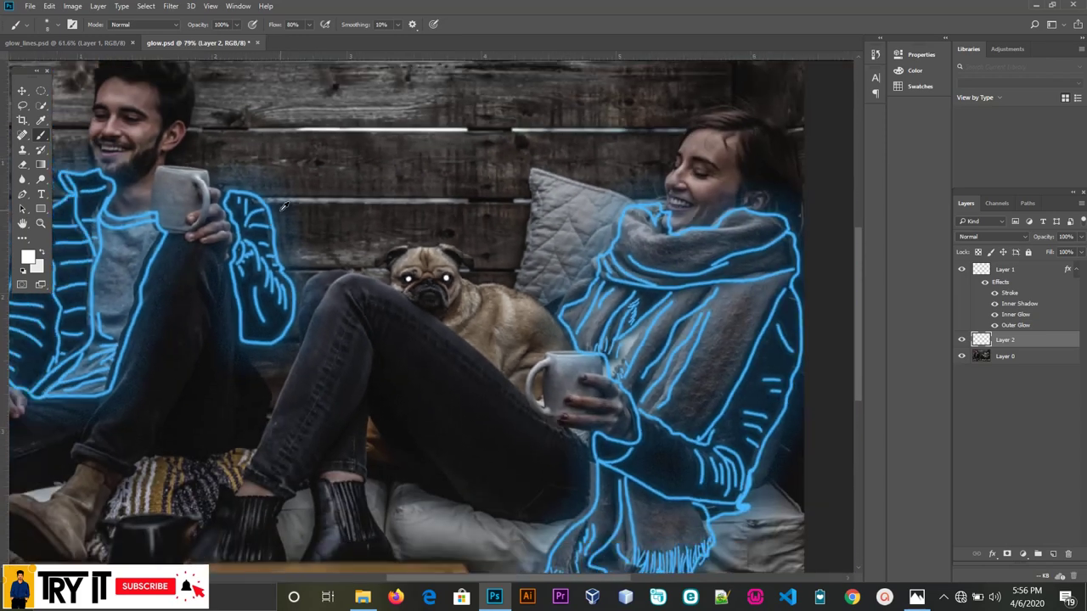
{"action": "scroll", "coordinate": [285, 206], "scroll_direction": "down", "scroll_amount": 1}
{"action": "scroll", "coordinate": [285, 206], "scroll_direction": "down", "scroll_amount": 1}
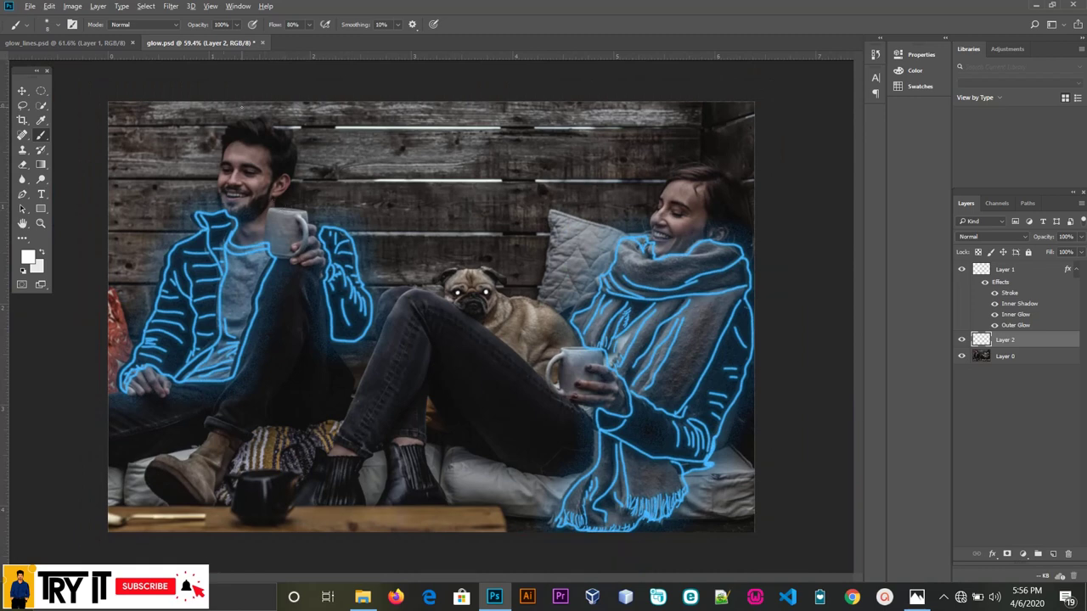
{"action": "scroll", "coordinate": [243, 106], "scroll_direction": "up", "scroll_amount": 1}
{"action": "scroll", "coordinate": [203, 127], "scroll_direction": "up", "scroll_amount": 1}
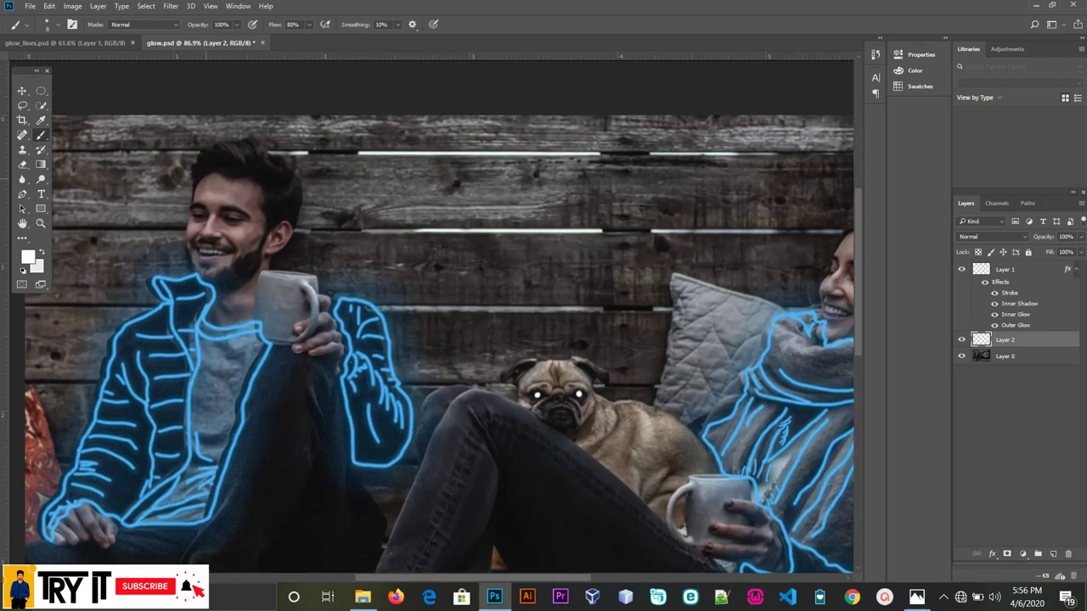
{"action": "scroll", "coordinate": [206, 136], "scroll_direction": "up", "scroll_amount": 1}
{"action": "scroll", "coordinate": [209, 148], "scroll_direction": "up", "scroll_amount": 1}
{"action": "scroll", "coordinate": [212, 161], "scroll_direction": "up", "scroll_amount": 1}
- Brush a left and a right white horn above the man's head on Layer 2
{"action": "scroll", "coordinate": [212, 164], "scroll_direction": "up", "scroll_amount": 1}
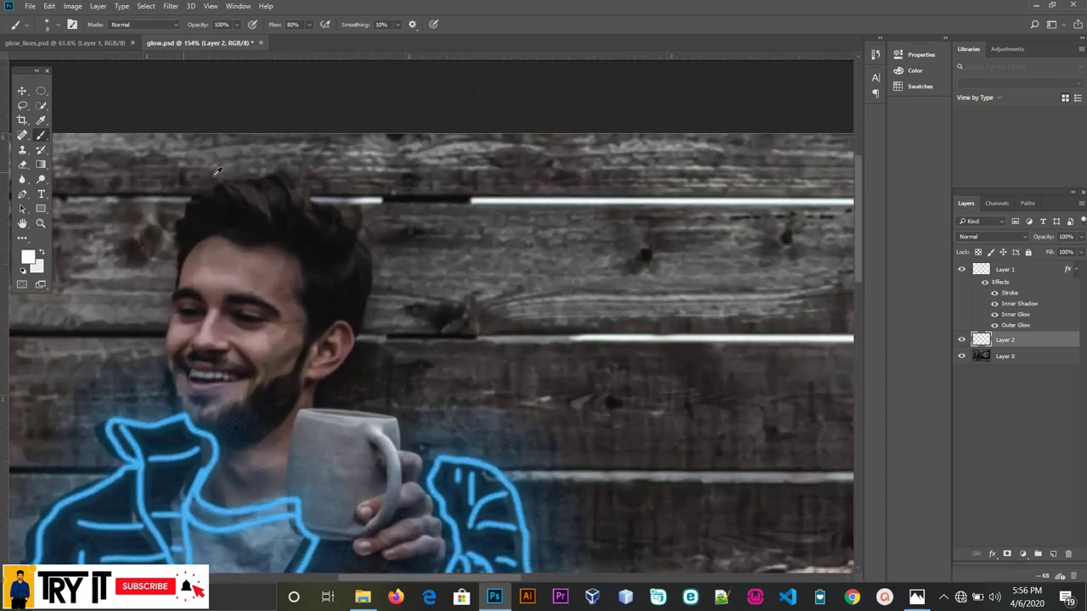
{"action": "mouse_move", "coordinate": [196, 181]}
{"action": "left_mouse_down"}
{"action": "mouse_move", "coordinate": [229, 174]}
{"action": "mouse_move", "coordinate": [196, 152]}
{"action": "mouse_move", "coordinate": [205, 134]}
{"action": "mouse_move", "coordinate": [212, 161]}
{"action": "mouse_move", "coordinate": [233, 176]}
{"action": "left_mouse_up"}
{"action": "mouse_move", "coordinate": [316, 185]}
{"action": "left_mouse_down"}
{"action": "mouse_move", "coordinate": [344, 195]}
{"action": "mouse_move", "coordinate": [331, 139]}
{"action": "mouse_move", "coordinate": [355, 172]}
{"action": "mouse_move", "coordinate": [345, 194]}
{"action": "left_mouse_up"}
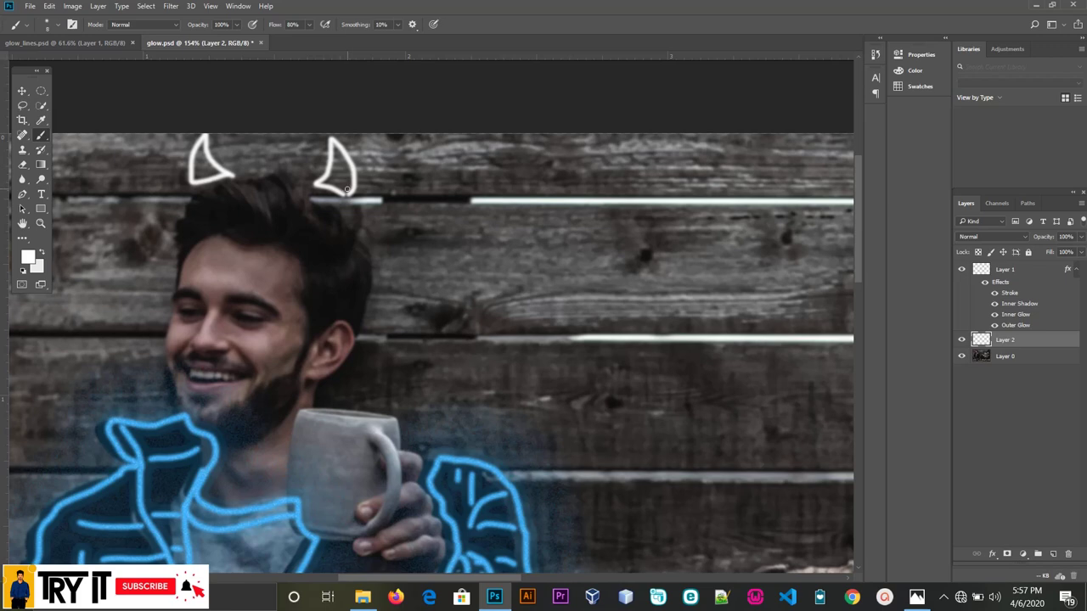
{"action": "scroll", "coordinate": [346, 188], "scroll_direction": "down", "scroll_amount": 1}
{"action": "scroll", "coordinate": [357, 191], "scroll_direction": "down", "scroll_amount": 3}
{"action": "scroll", "coordinate": [399, 199], "scroll_direction": "down", "scroll_amount": 2}
{"action": "scroll", "coordinate": [682, 295], "scroll_direction": "down", "scroll_amount": 3}
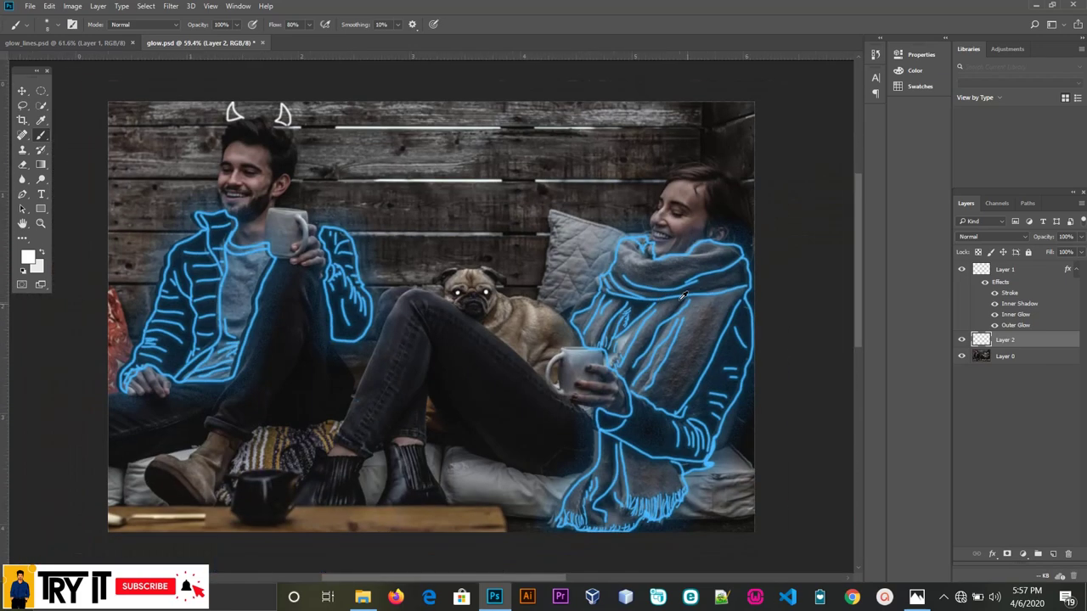
{"action": "scroll", "coordinate": [687, 280], "scroll_direction": "up", "scroll_amount": 1}
{"action": "scroll", "coordinate": [700, 246], "scroll_direction": "up", "scroll_amount": 1}
- Try brushing a halo arc over the woman's head, then undo it
{"action": "scroll", "coordinate": [715, 206], "scroll_direction": "up", "scroll_amount": 2}
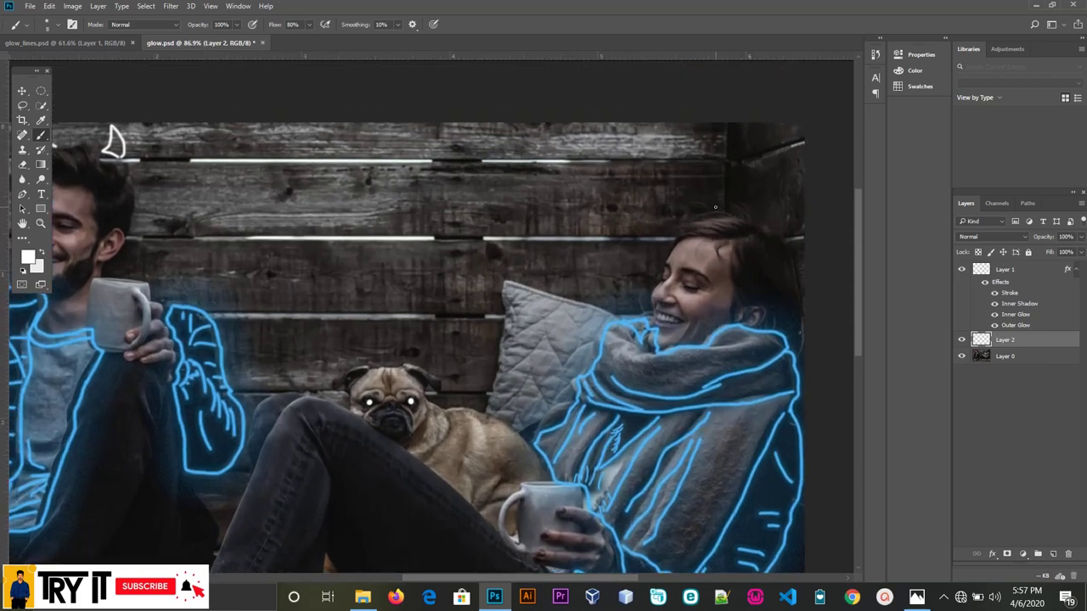
{"action": "mouse_move", "coordinate": [755, 194]}
{"action": "left_mouse_down"}
{"action": "mouse_move", "coordinate": [696, 204]}
{"action": "mouse_move", "coordinate": [747, 242]}
{"action": "mouse_move", "coordinate": [785, 208]}
{"action": "mouse_move", "coordinate": [758, 196]}
{"action": "left_mouse_up"}
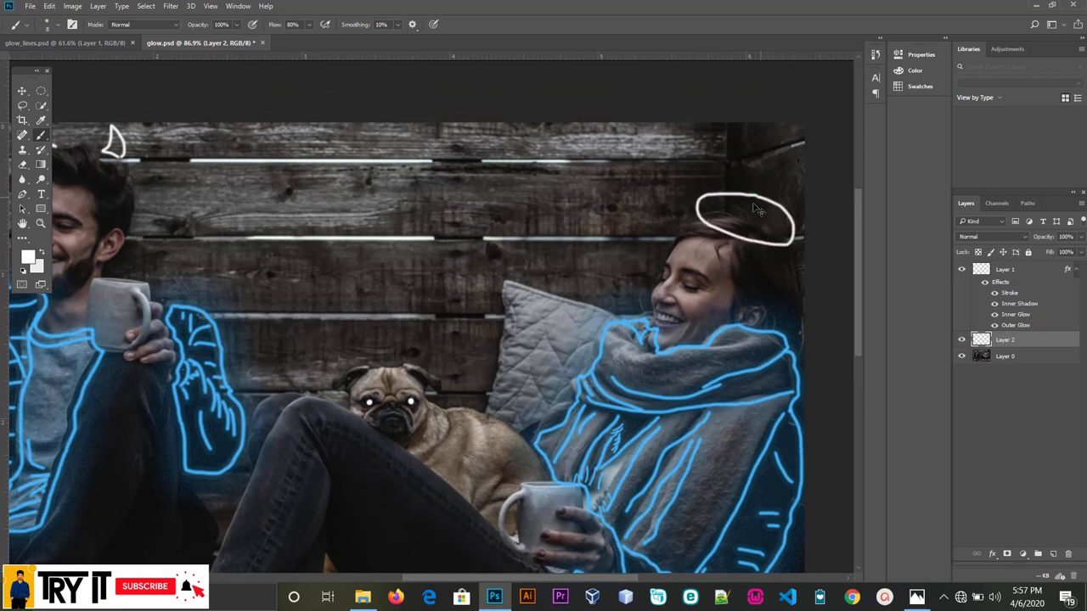
{"action": "key", "text": "ctrl+z"}
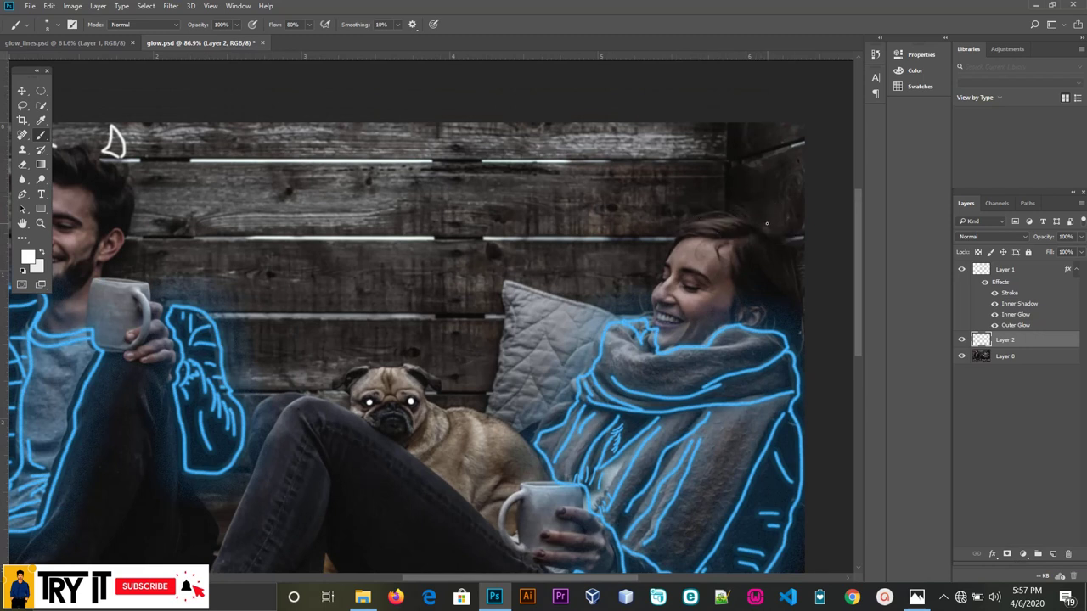
{"action": "left_click_drag", "start_coordinate": [768, 224], "coordinate": [686, 201]}
{"action": "left_click_drag", "start_coordinate": [769, 224], "coordinate": [794, 242]}
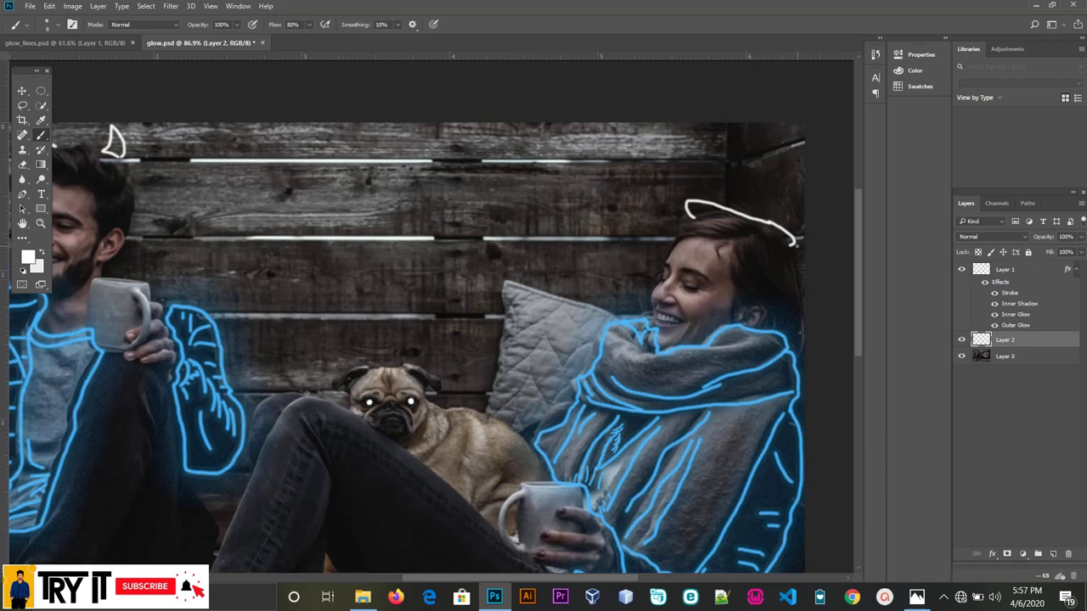
{"action": "scroll", "coordinate": [795, 245], "scroll_direction": "down", "scroll_amount": 2}
{"action": "scroll", "coordinate": [795, 245], "scroll_direction": "down", "scroll_amount": 1}
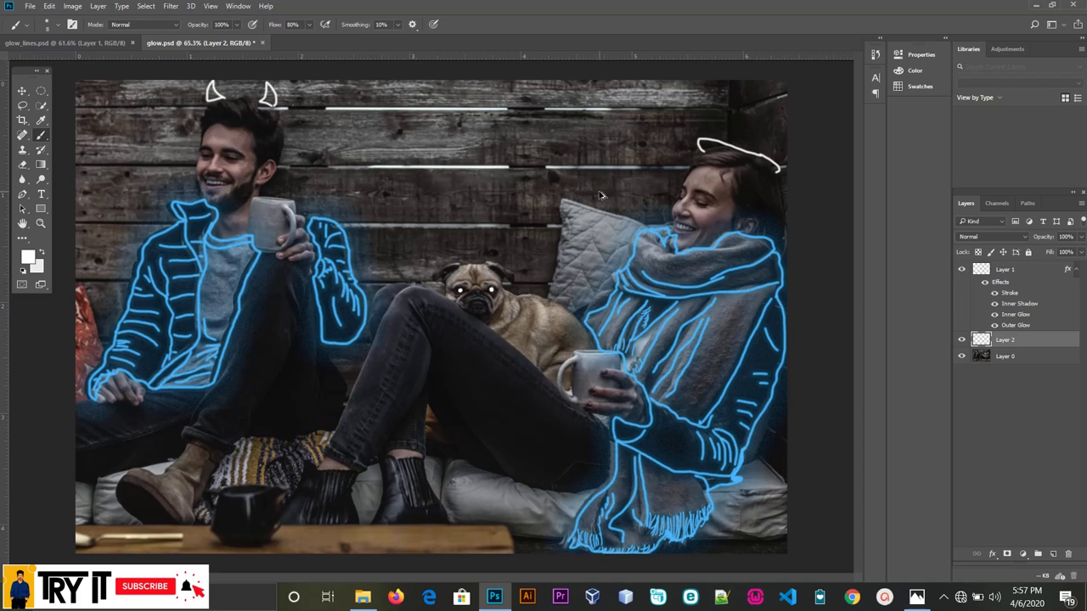
{"action": "key", "text": "ctrl+z"}
{"action": "key", "text": "ctrl+z"}
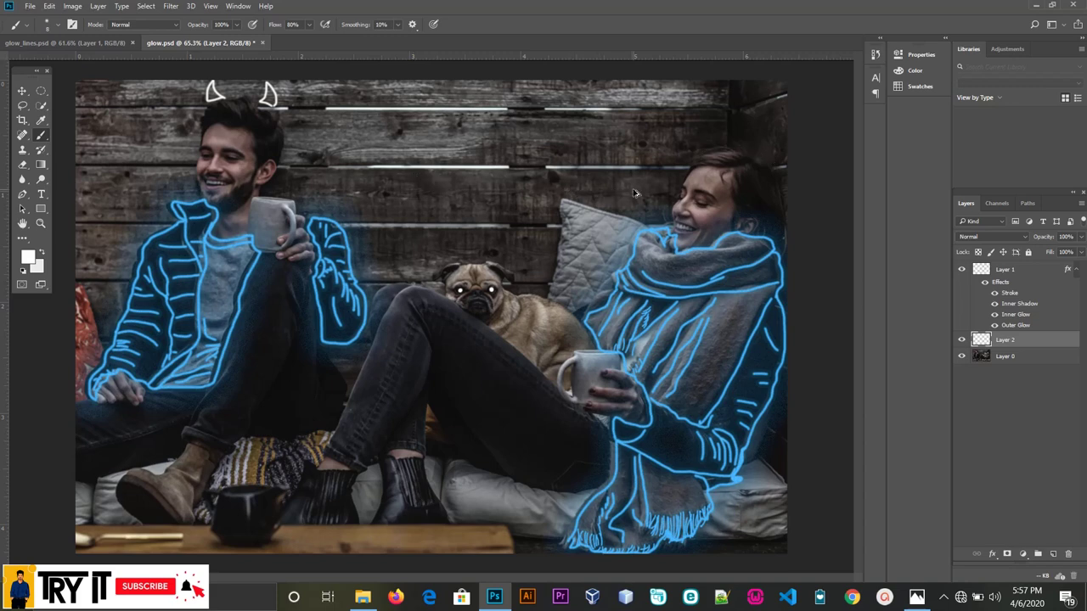
- Brush two white horns on the right and left of the woman's head
{"action": "scroll", "coordinate": [777, 199], "scroll_direction": "up", "scroll_amount": 1}
{"action": "scroll", "coordinate": [777, 200], "scroll_direction": "up", "scroll_amount": 1}
{"action": "scroll", "coordinate": [778, 199], "scroll_direction": "up", "scroll_amount": 1}
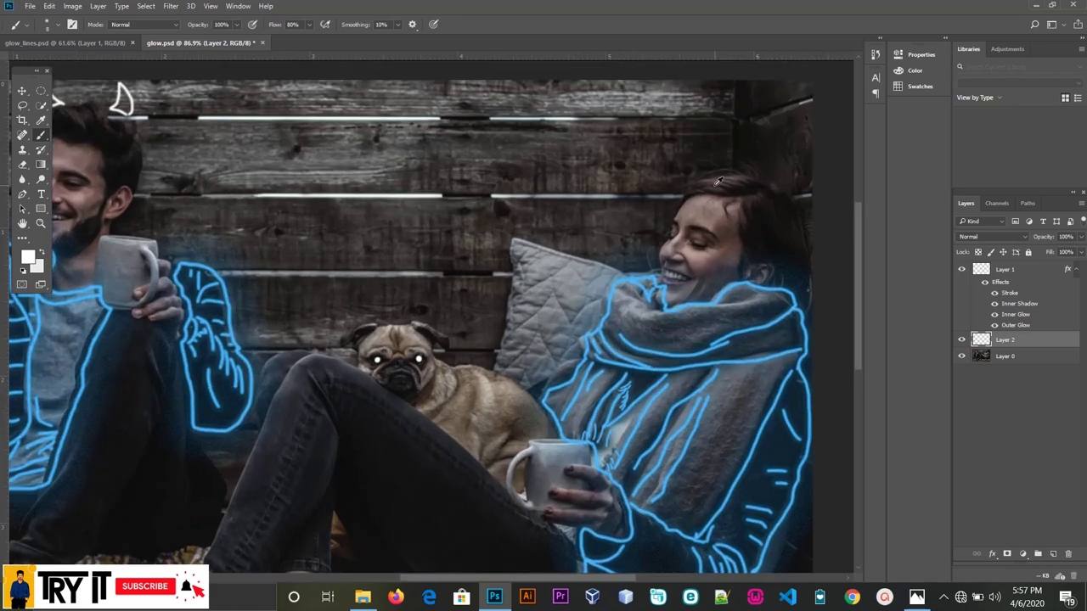
{"action": "scroll", "coordinate": [777, 200], "scroll_direction": "up", "scroll_amount": 1}
{"action": "scroll", "coordinate": [778, 200], "scroll_direction": "up", "scroll_amount": 1}
{"action": "scroll", "coordinate": [779, 207], "scroll_direction": "up", "scroll_amount": 1}
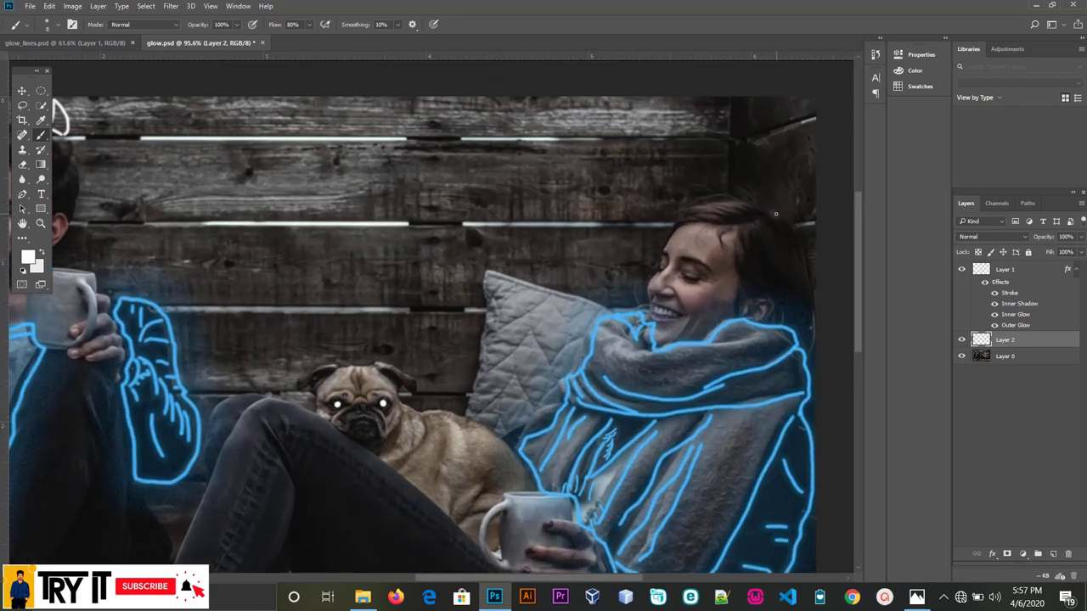
{"action": "mouse_move", "coordinate": [773, 215]}
{"action": "left_mouse_down"}
{"action": "mouse_move", "coordinate": [793, 225]}
{"action": "mouse_move", "coordinate": [795, 177]}
{"action": "mouse_move", "coordinate": [801, 216]}
{"action": "left_mouse_up"}
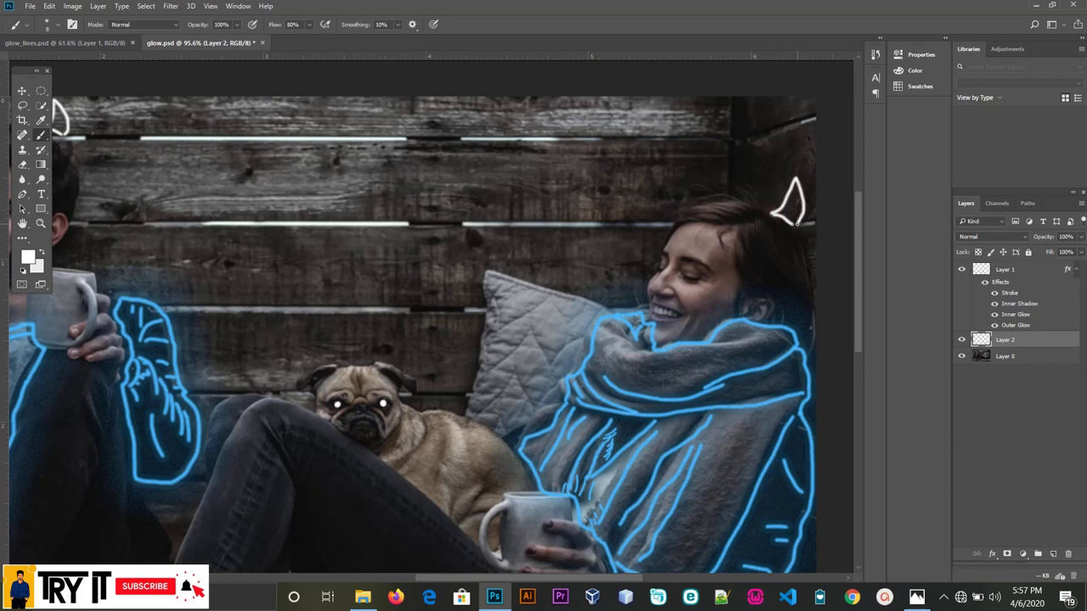
{"action": "mouse_move", "coordinate": [705, 196]}
{"action": "left_mouse_down"}
{"action": "mouse_move", "coordinate": [735, 195]}
{"action": "mouse_move", "coordinate": [743, 157]}
{"action": "mouse_move", "coordinate": [705, 175]}
{"action": "mouse_move", "coordinate": [704, 197]}
{"action": "left_mouse_up"}
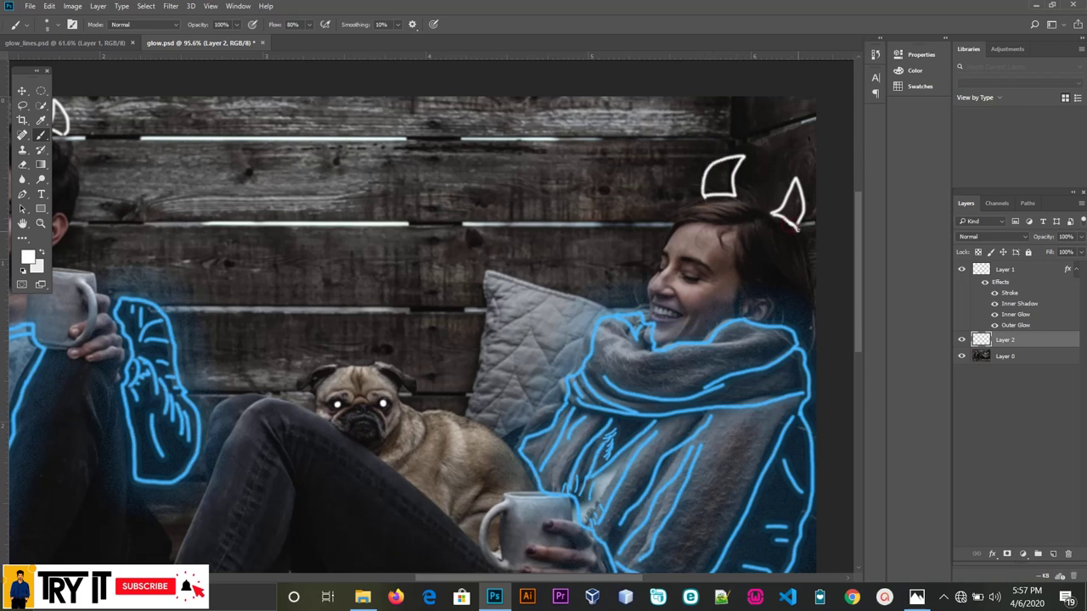
{"action": "scroll", "coordinate": [803, 204], "scroll_direction": "down", "scroll_amount": 2}
- Brush a white question mark above the pug's head after two undone attempts
{"action": "scroll", "coordinate": [805, 204], "scroll_direction": "down", "scroll_amount": 2}
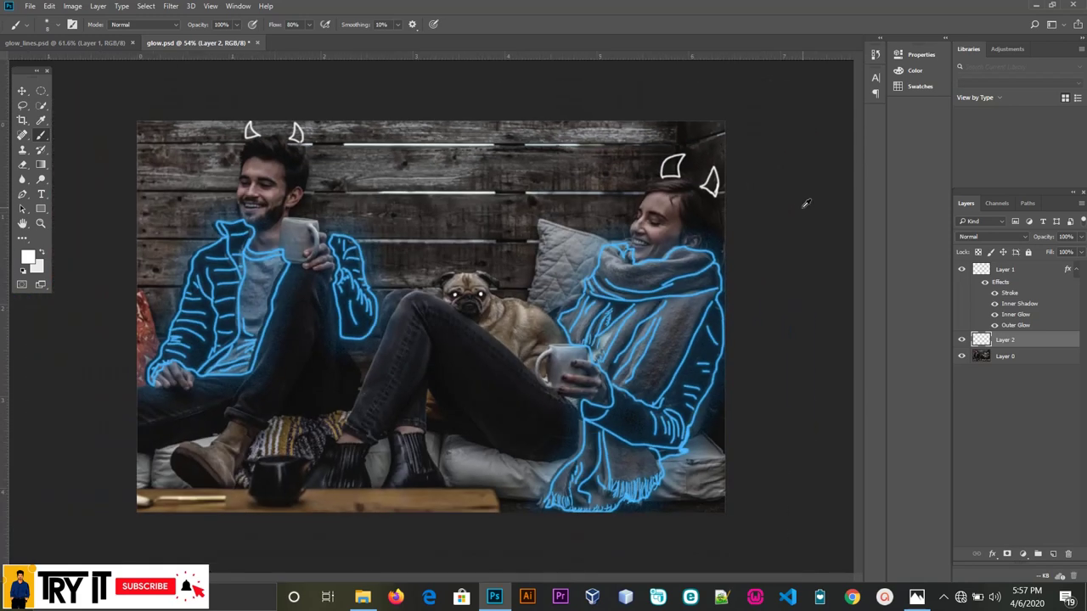
{"action": "scroll", "coordinate": [479, 245], "scroll_direction": "up", "scroll_amount": 2}
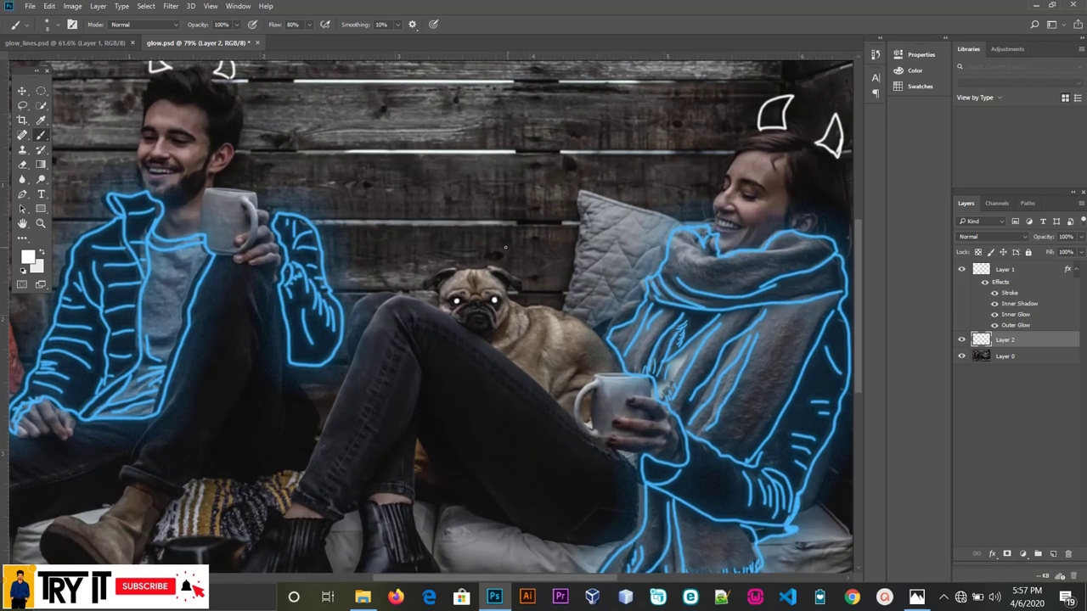
{"action": "left_click_drag", "start_coordinate": [503, 248], "coordinate": [511, 244]}
{"action": "key", "text": "ctrl+z"}
{"action": "mouse_move", "coordinate": [509, 250]}
{"action": "left_mouse_down"}
{"action": "mouse_move", "coordinate": [527, 249]}
{"action": "mouse_move", "coordinate": [521, 259]}
{"action": "left_mouse_up"}
{"action": "key", "text": "ctrl+z"}
{"action": "left_click_drag", "start_coordinate": [536, 253], "coordinate": [539, 285]}
{"action": "scroll", "coordinate": [537, 294], "scroll_direction": "down", "scroll_amount": 2, "text": "alt"}
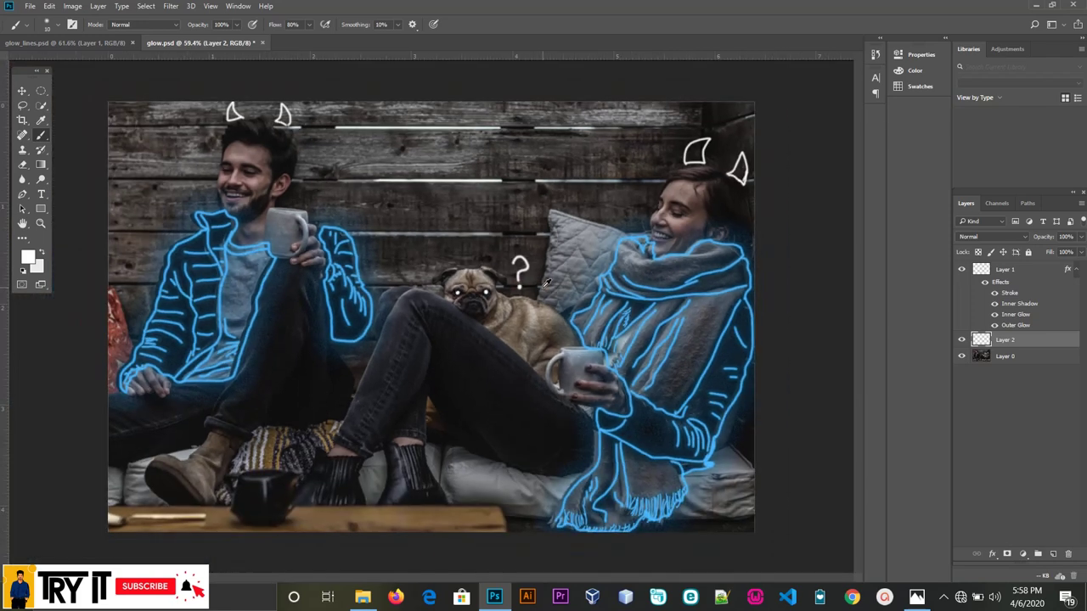
{"action": "scroll", "coordinate": [543, 287], "scroll_direction": "down", "scroll_amount": 1, "text": "alt"}
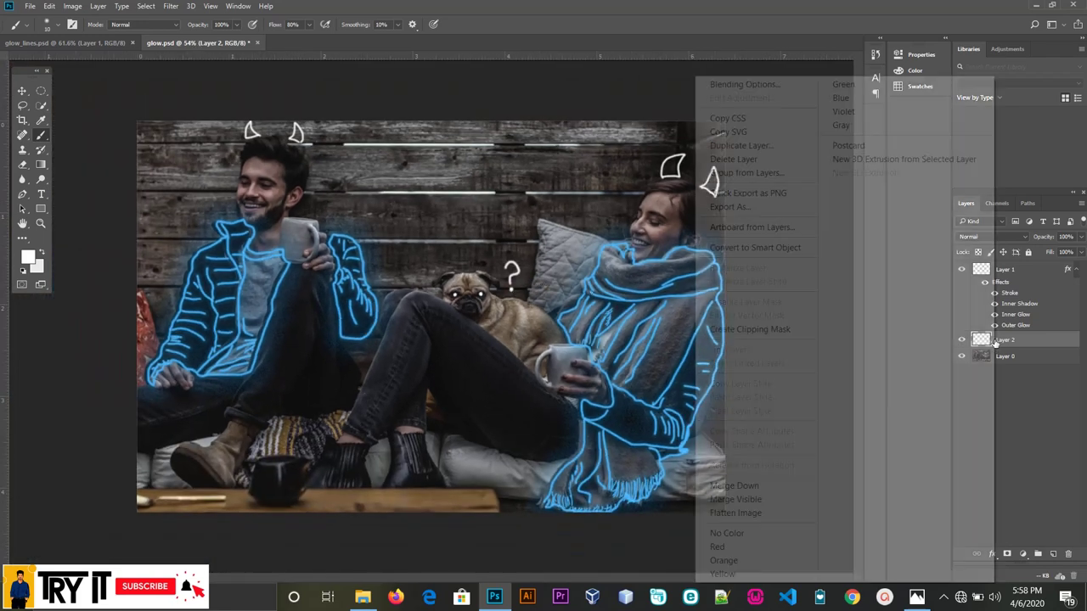
- Give Layer 2 Stroke, Inner Shadow, orange Inner Glow and Outer Glow layer styles
{"action": "right_click", "coordinate": [993, 341]}
{"action": "left_click", "coordinate": [766, 90]}
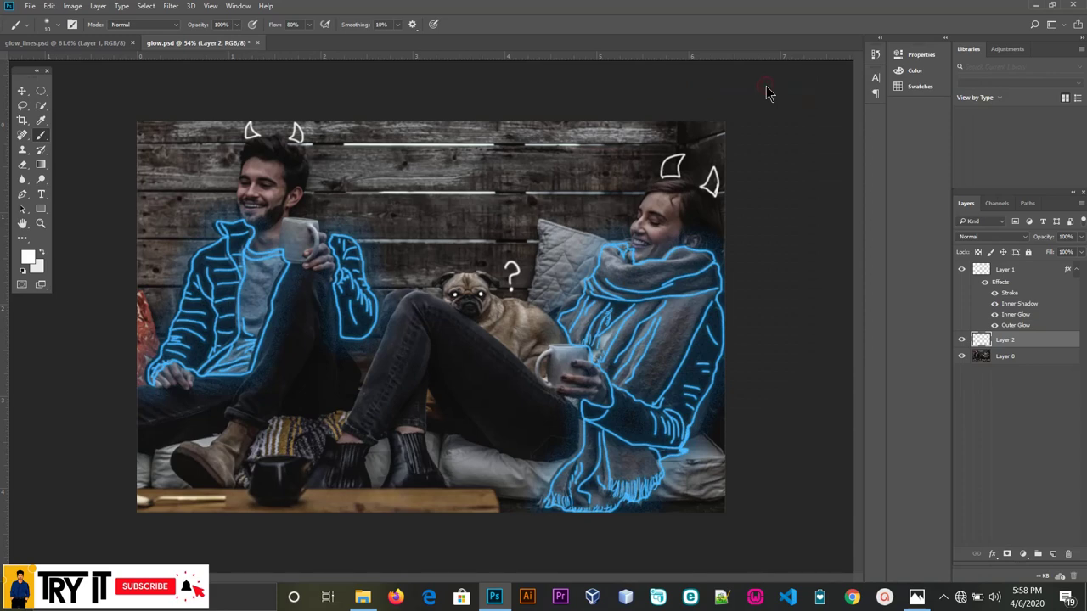
{"action": "left_click_drag", "start_coordinate": [655, 108], "coordinate": [1001, 102]}
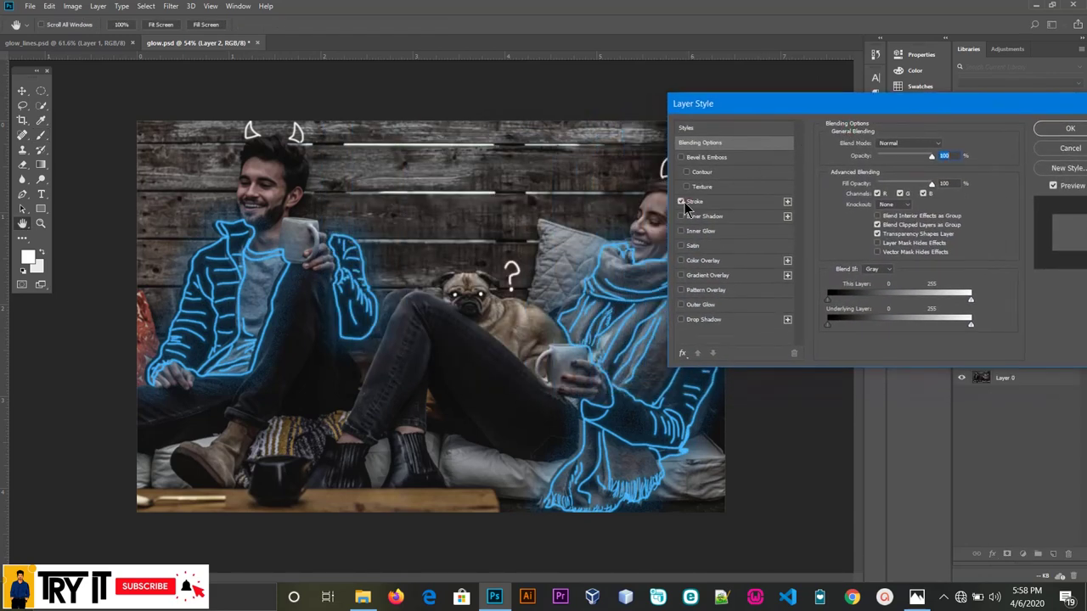
{"action": "left_click", "coordinate": [681, 202]}
{"action": "left_click", "coordinate": [681, 218]}
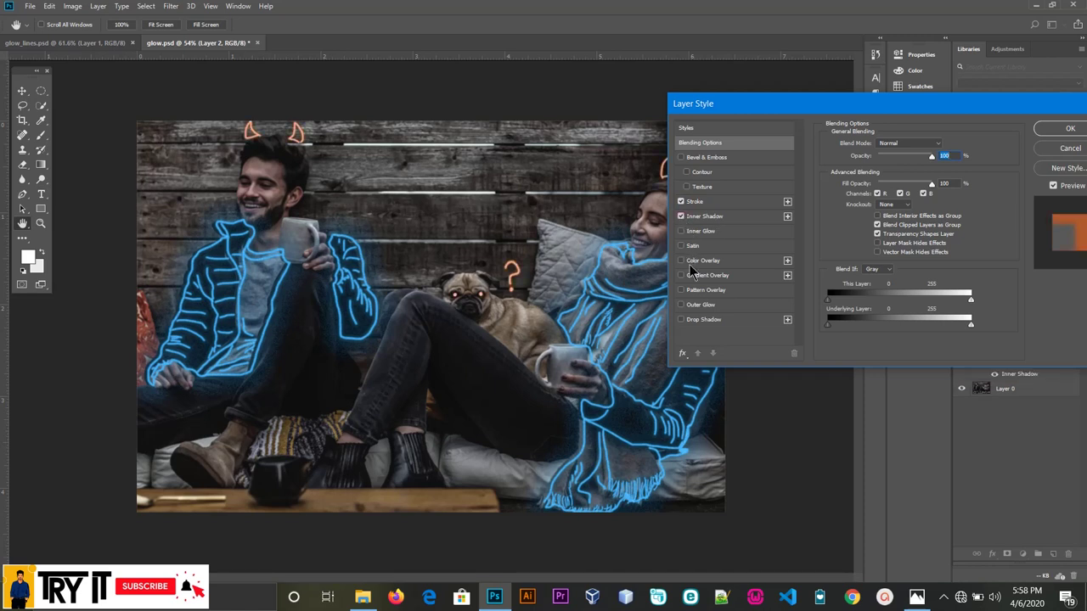
{"action": "left_click", "coordinate": [691, 233]}
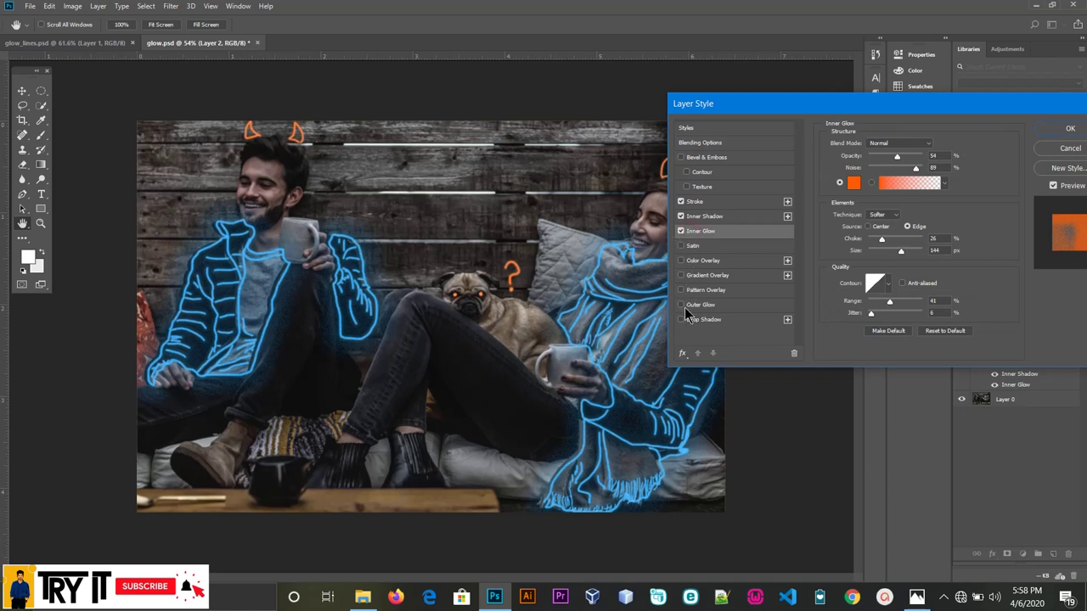
{"action": "left_click", "coordinate": [683, 306]}
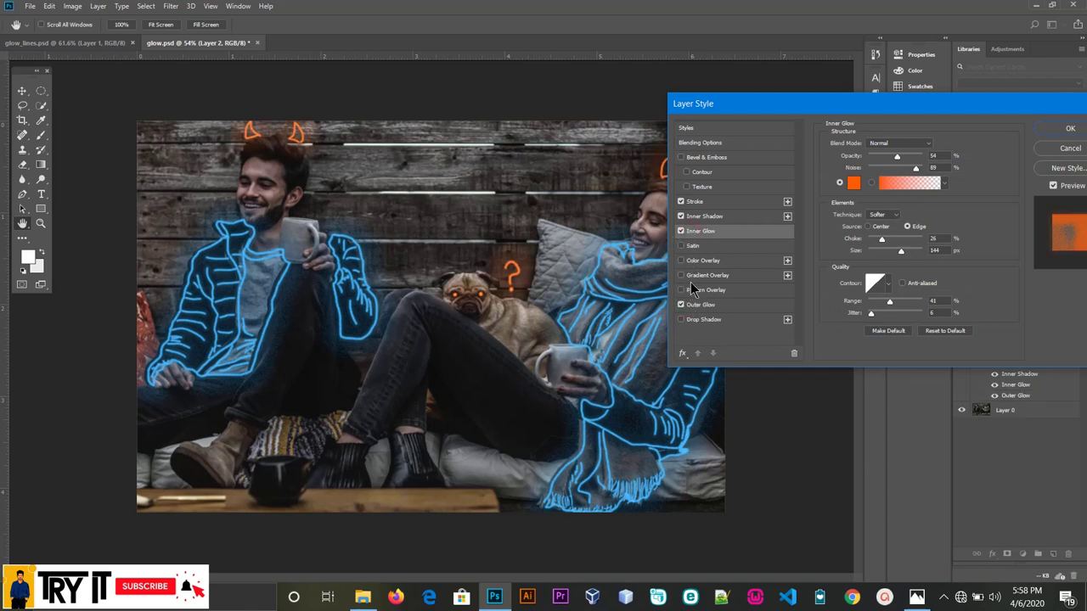
{"action": "left_click", "coordinate": [1068, 128]}
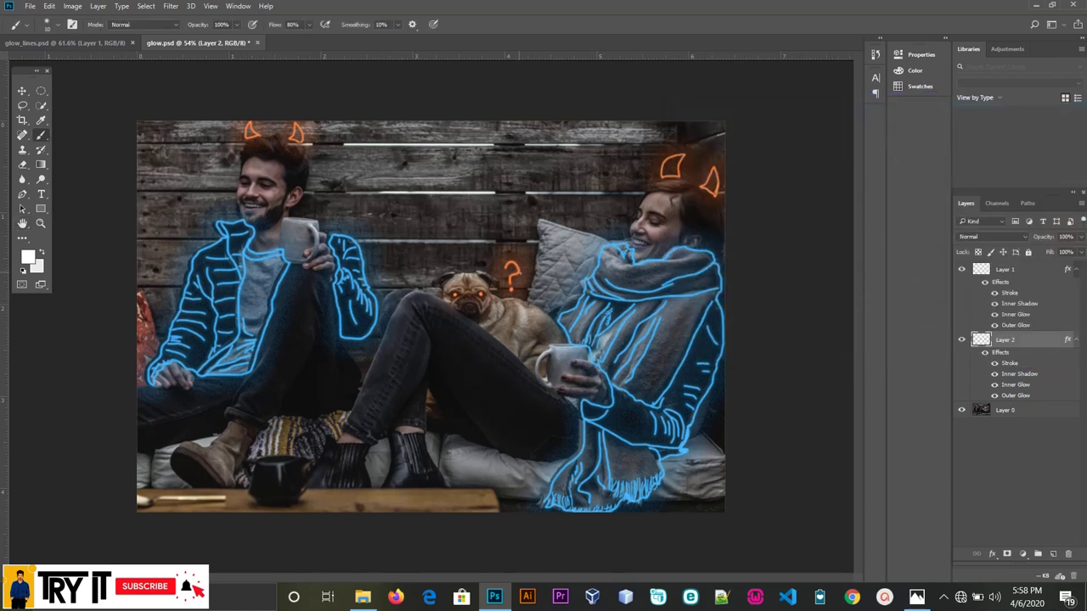
{"action": "left_click", "coordinate": [24, 91]}
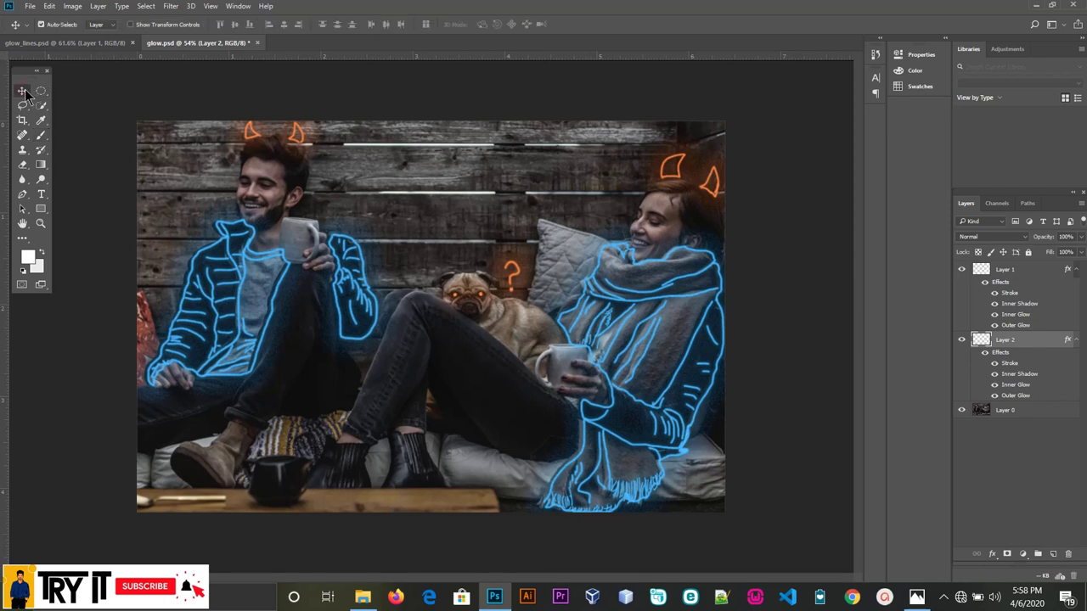
- Erase the orange question mark beside the pug on Layer 2 with the Eraser
{"action": "left_click", "coordinate": [515, 277]}
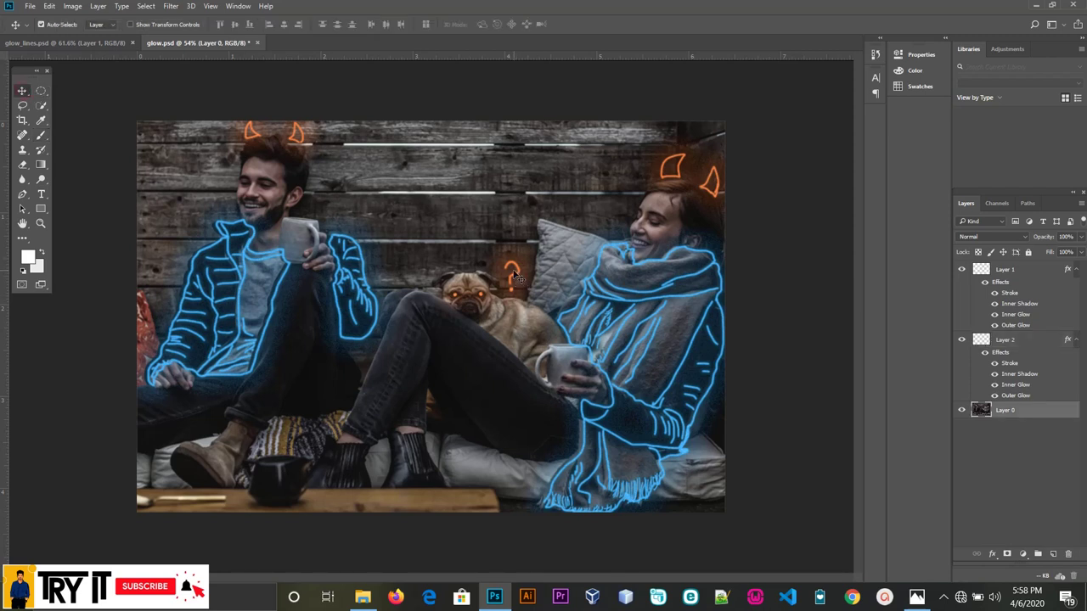
{"action": "left_click", "coordinate": [518, 279]}
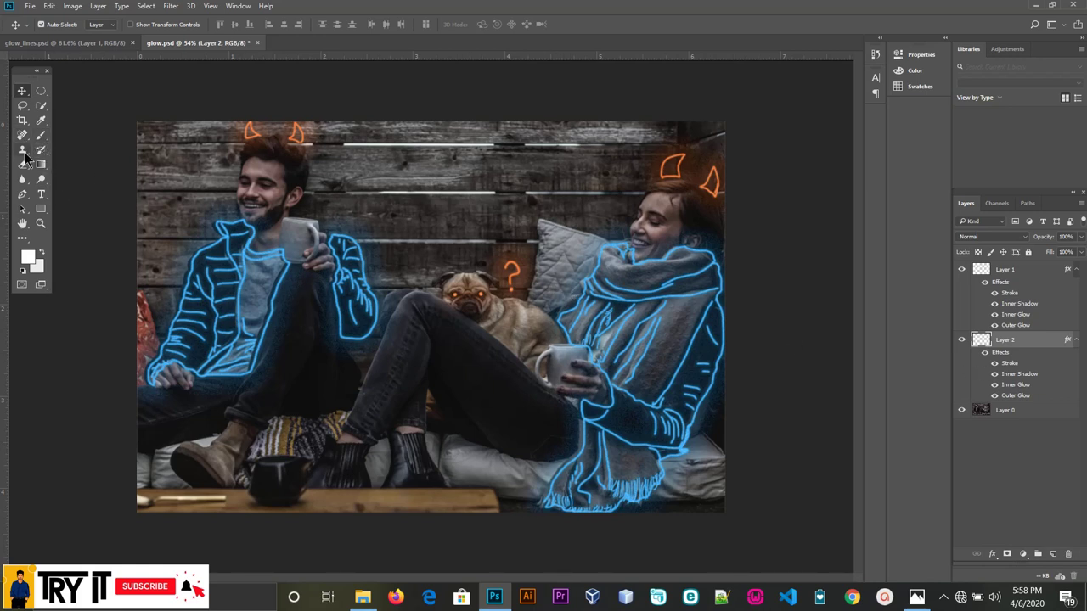
{"action": "left_click_drag", "start_coordinate": [22, 164], "coordinate": [53, 173]}
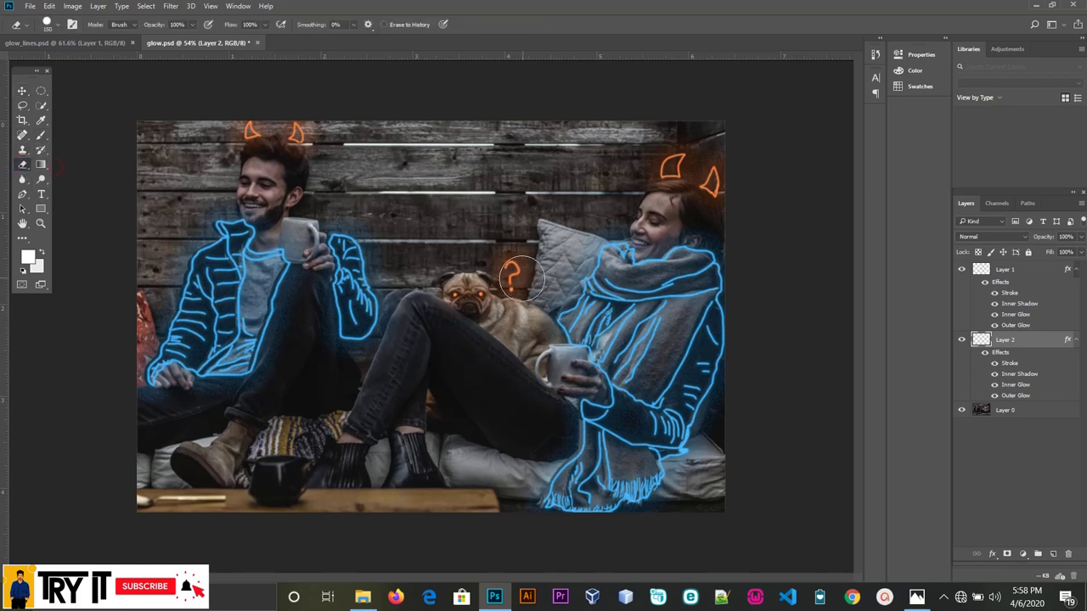
{"action": "left_click_drag", "start_coordinate": [519, 255], "coordinate": [529, 290]}
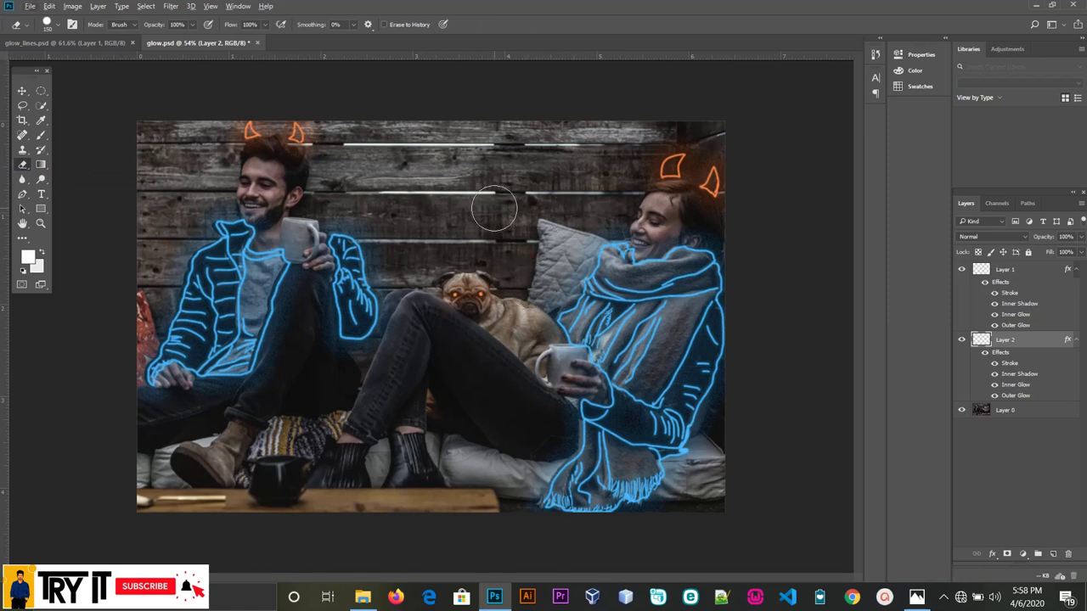
{"action": "left_click", "coordinate": [22, 90]}
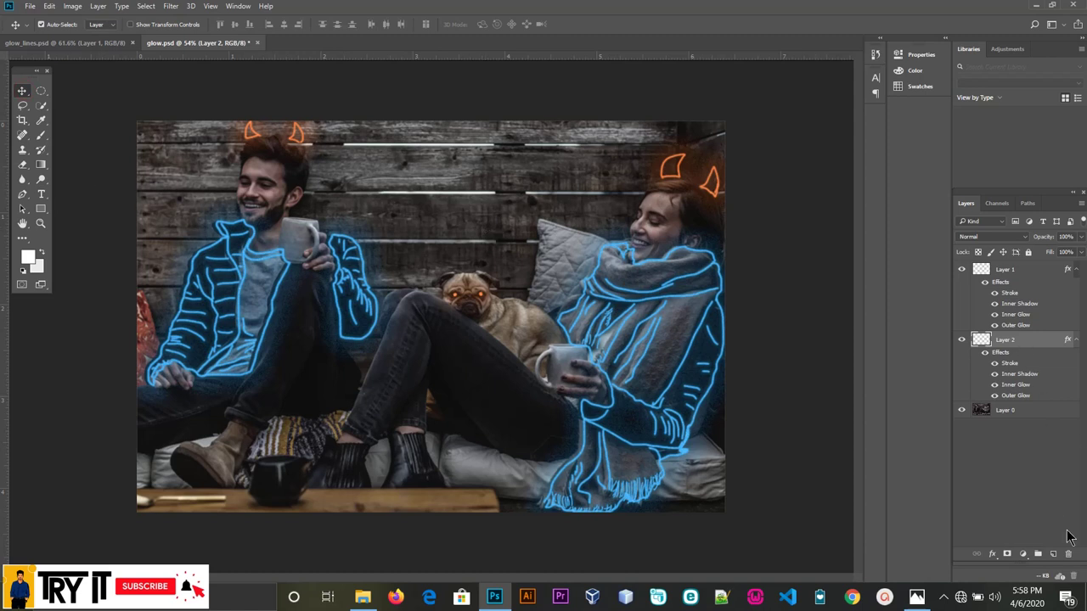
- Add a new layer and draw a flat ellipse above the pug's head
{"action": "left_click", "coordinate": [1053, 554]}
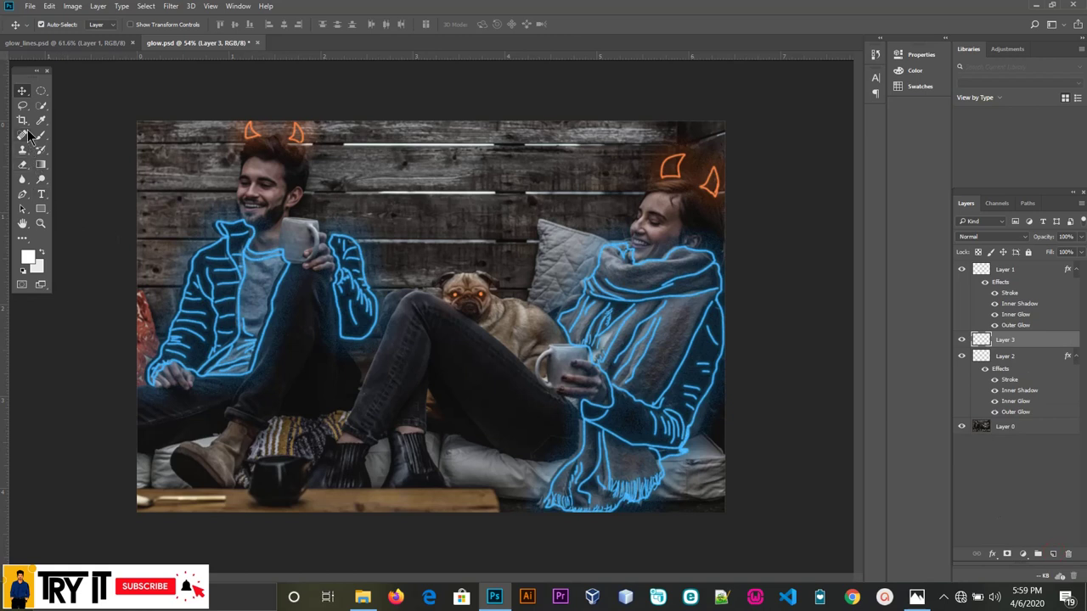
{"action": "left_click", "coordinate": [42, 211]}
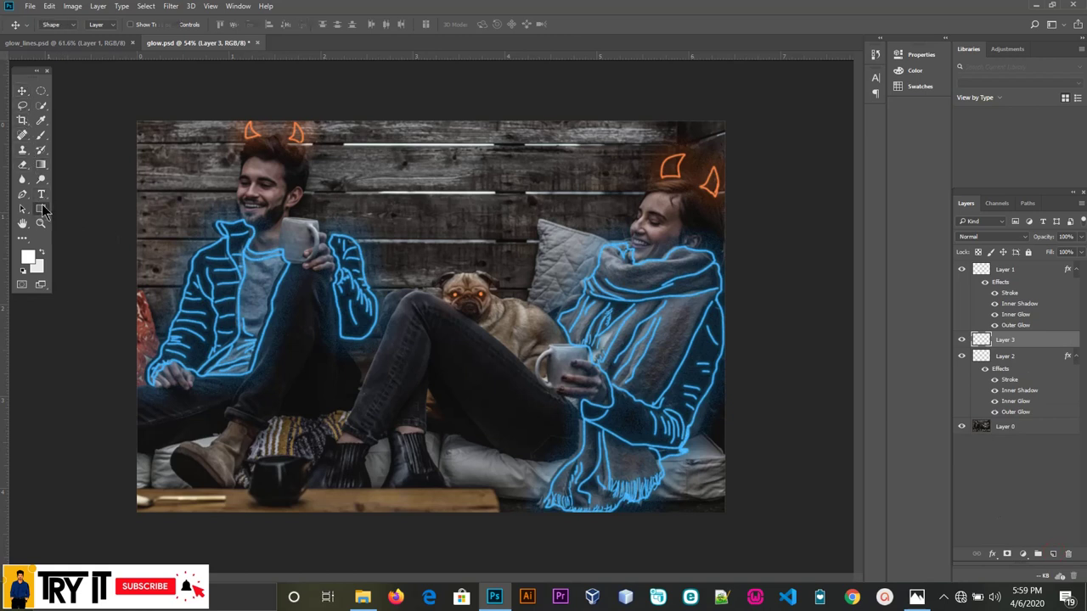
{"action": "right_click", "coordinate": [41, 211]}
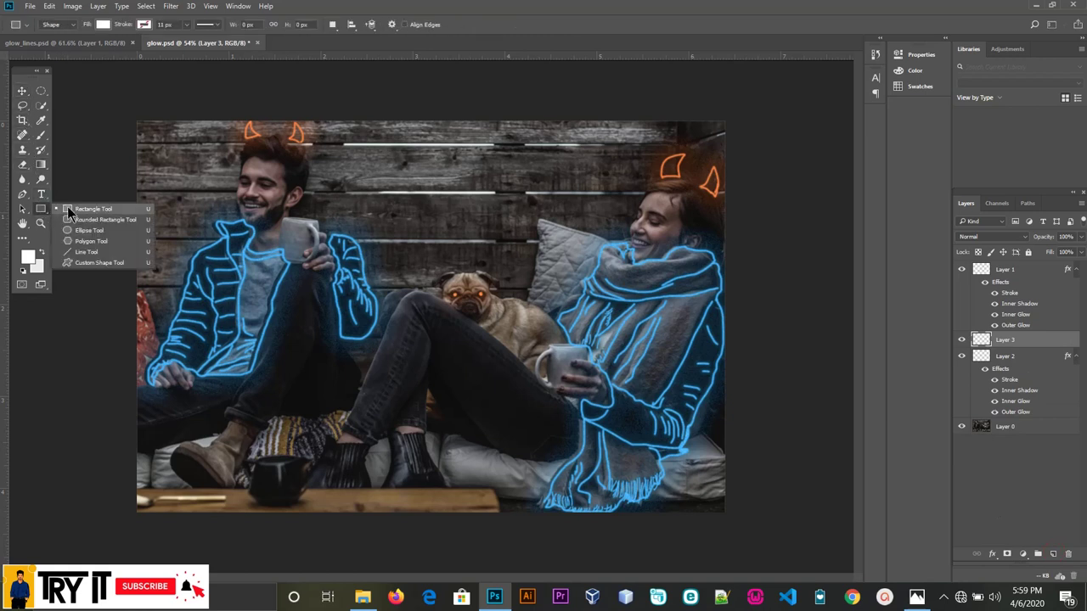
{"action": "left_click", "coordinate": [78, 230]}
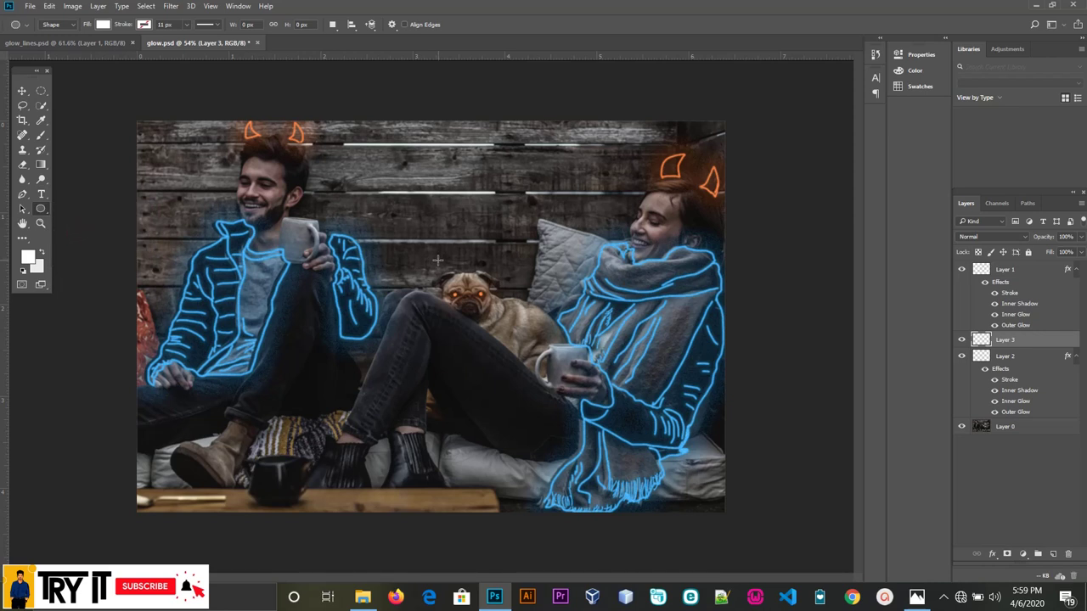
{"action": "left_click_drag", "start_coordinate": [437, 259], "coordinate": [490, 265]}
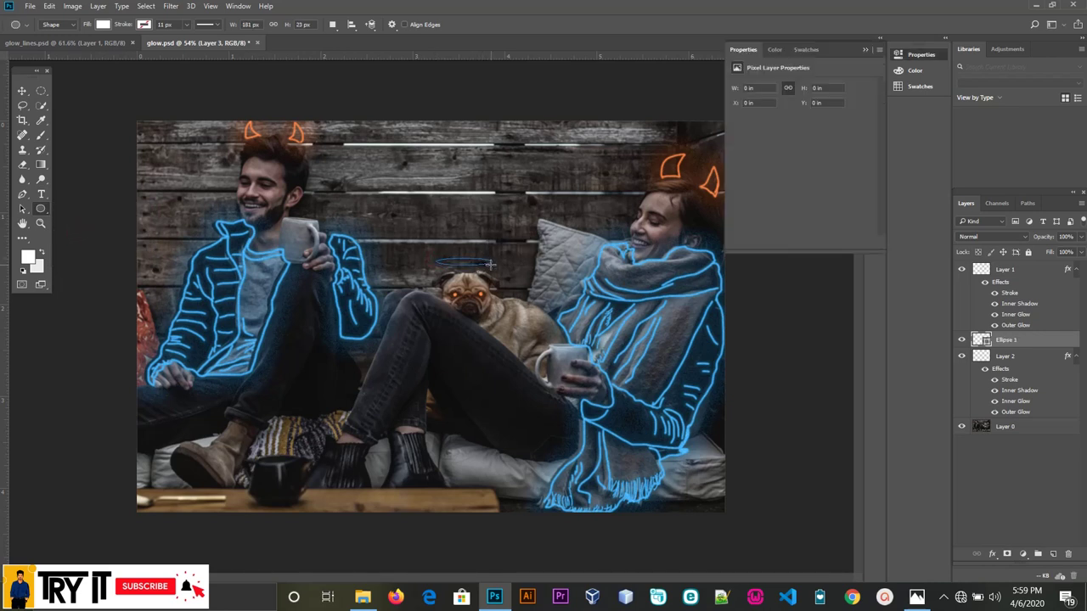
- Give the oval no fill, a white stroke, and a thinner stroke width
{"action": "left_click", "coordinate": [107, 25]}
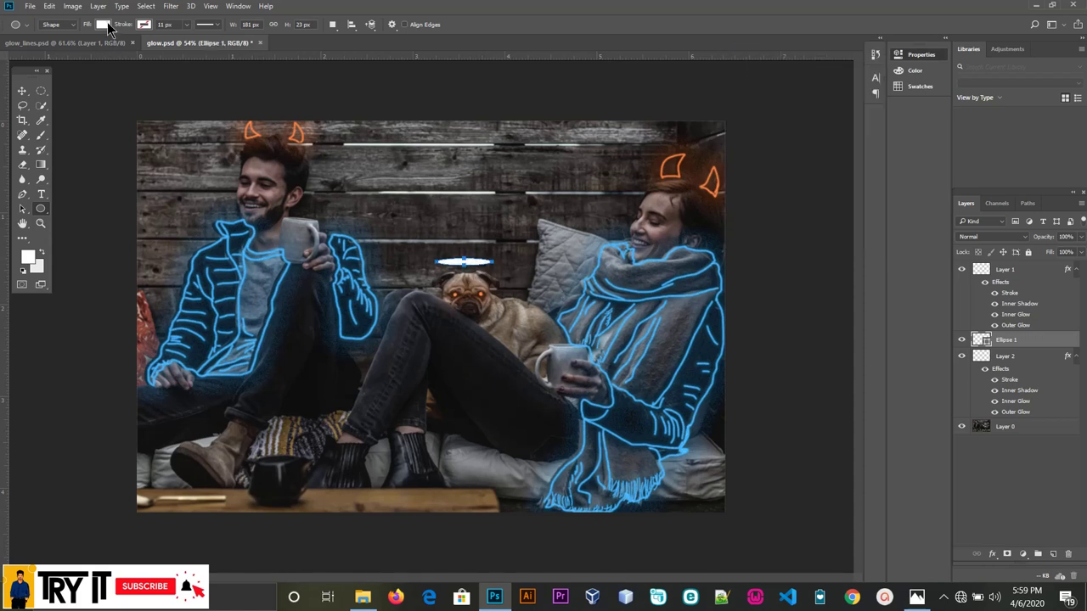
{"action": "left_click", "coordinate": [55, 46]}
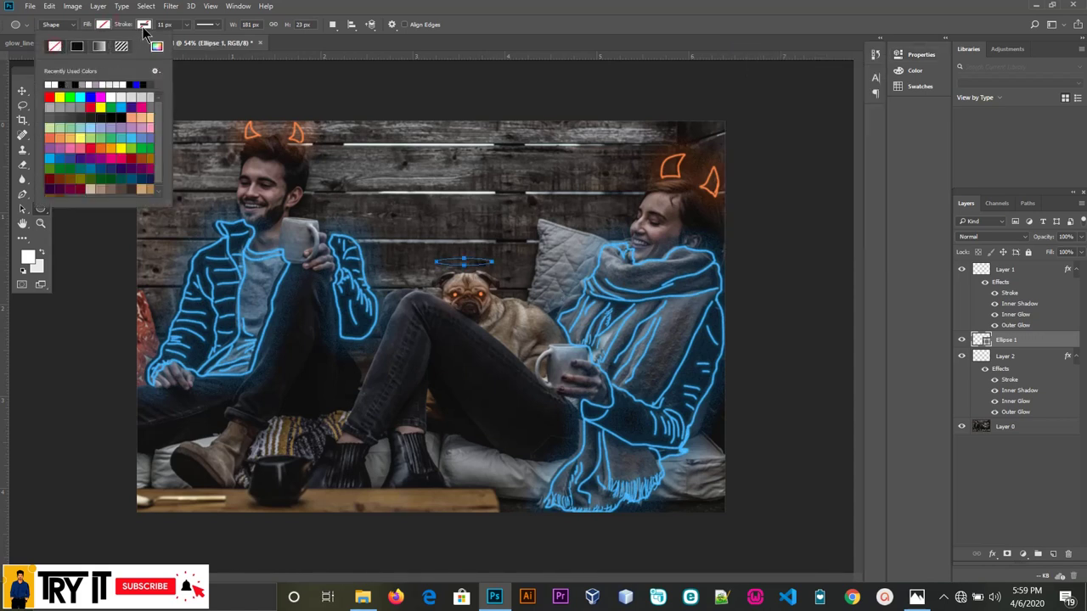
{"action": "left_click", "coordinate": [143, 25]}
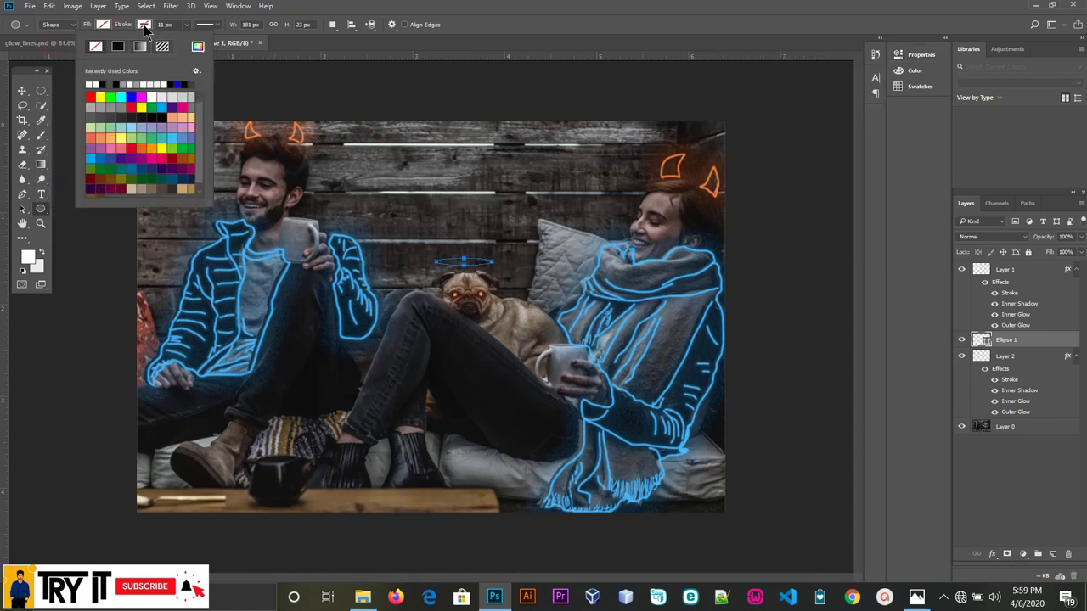
{"action": "left_click", "coordinate": [92, 83]}
{"action": "left_click", "coordinate": [23, 90]}
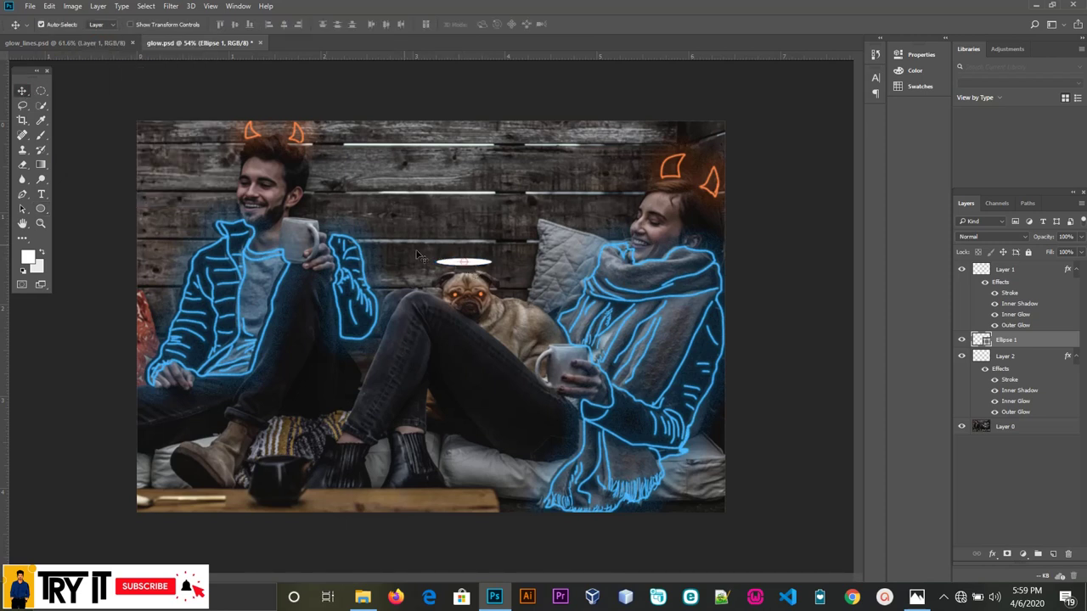
{"action": "left_click", "coordinate": [41, 209]}
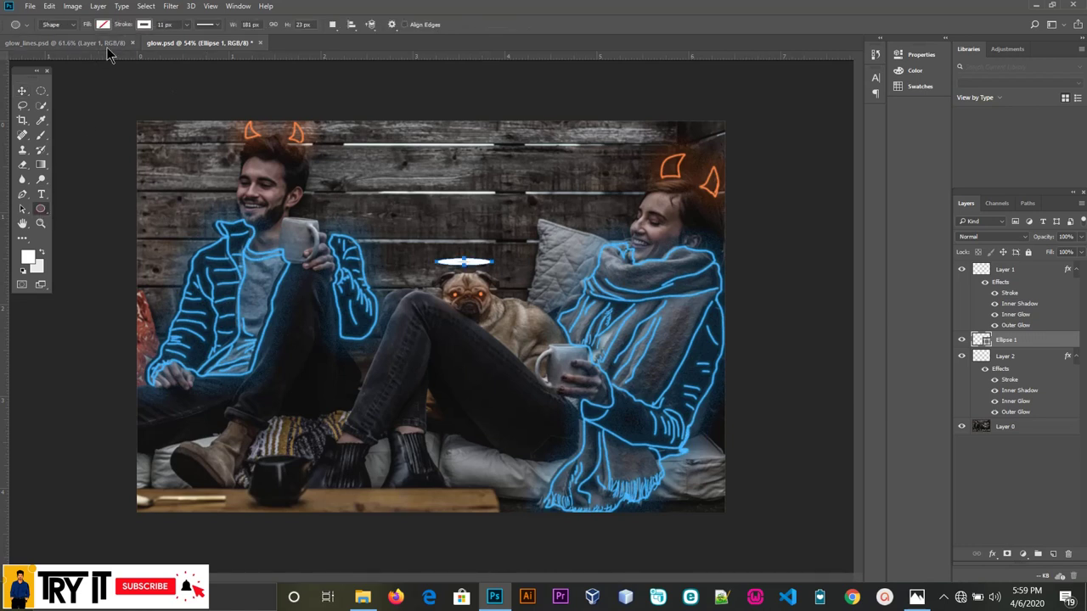
{"action": "left_click", "coordinate": [186, 24]}
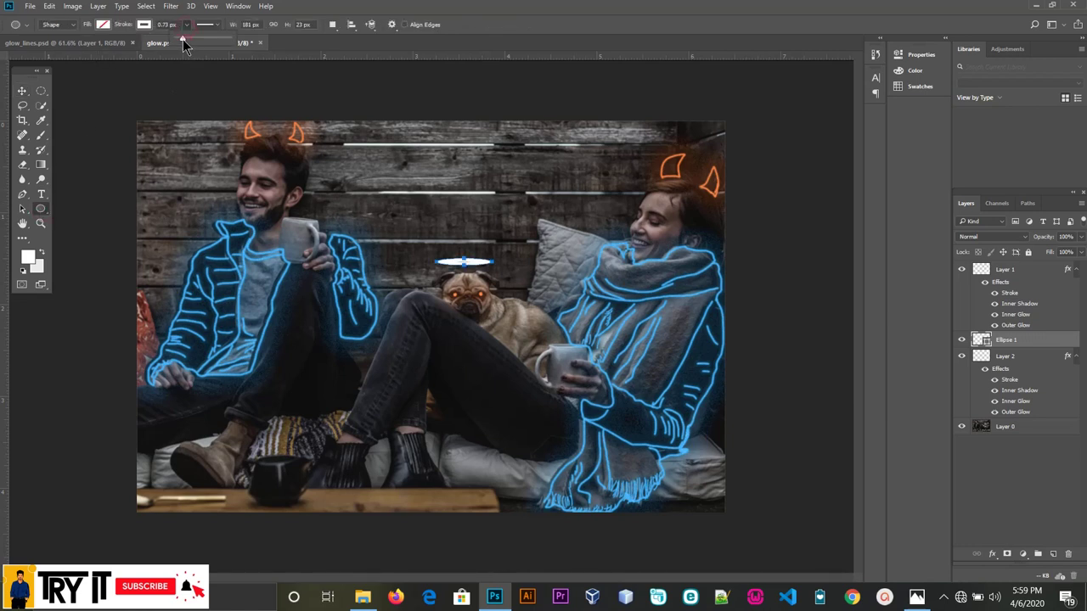
{"action": "left_click_drag", "start_coordinate": [183, 39], "coordinate": [185, 40]}
{"action": "left_click", "coordinate": [26, 95]}
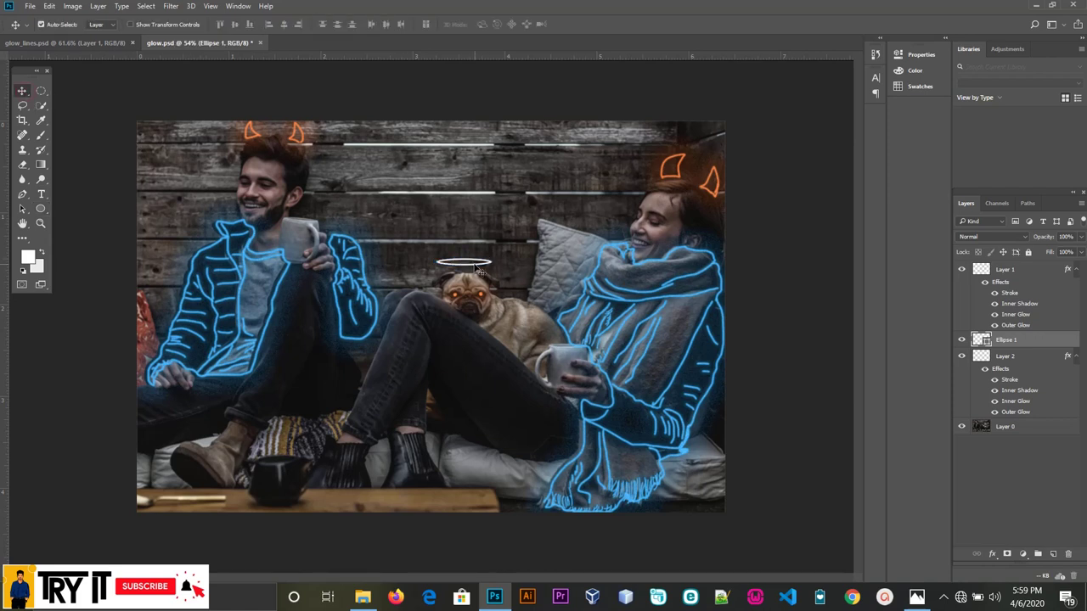
- Nudge the halo down just above the pug's head and commit a free transform
{"action": "left_click_drag", "start_coordinate": [478, 267], "coordinate": [478, 270]}
{"action": "left_click_drag", "start_coordinate": [481, 270], "coordinate": [482, 271]}
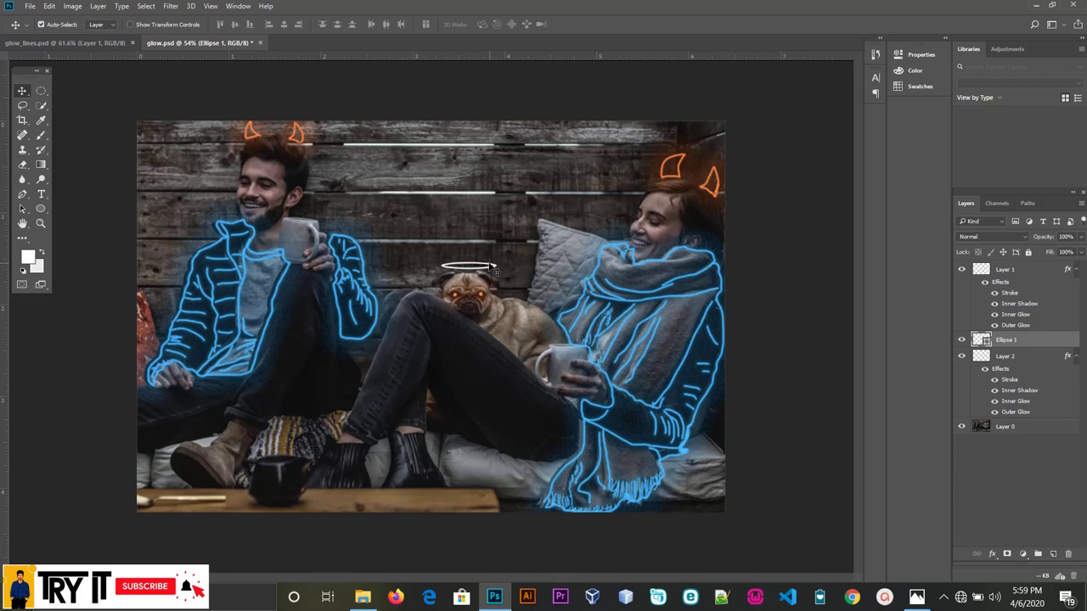
{"action": "key", "text": "ctrl+t"}
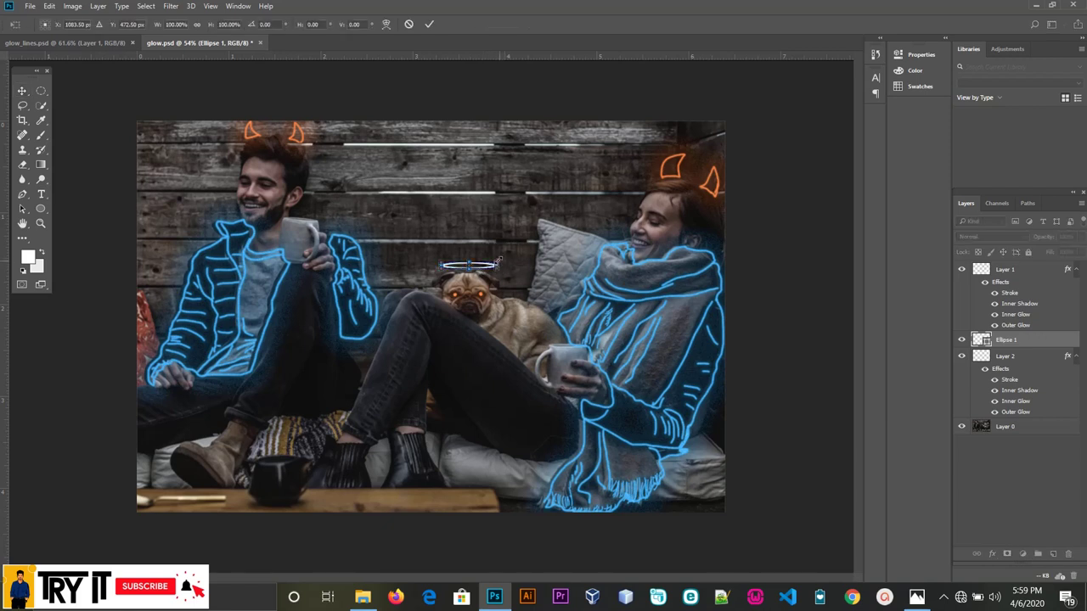
{"action": "left_click", "coordinate": [429, 24]}
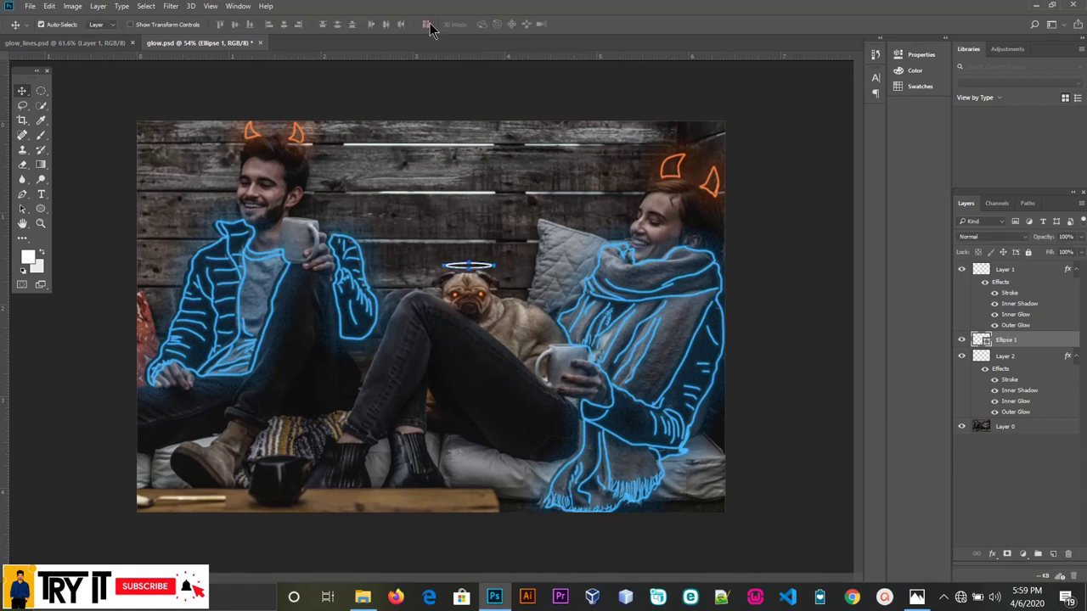
{"action": "left_click", "coordinate": [517, 241]}
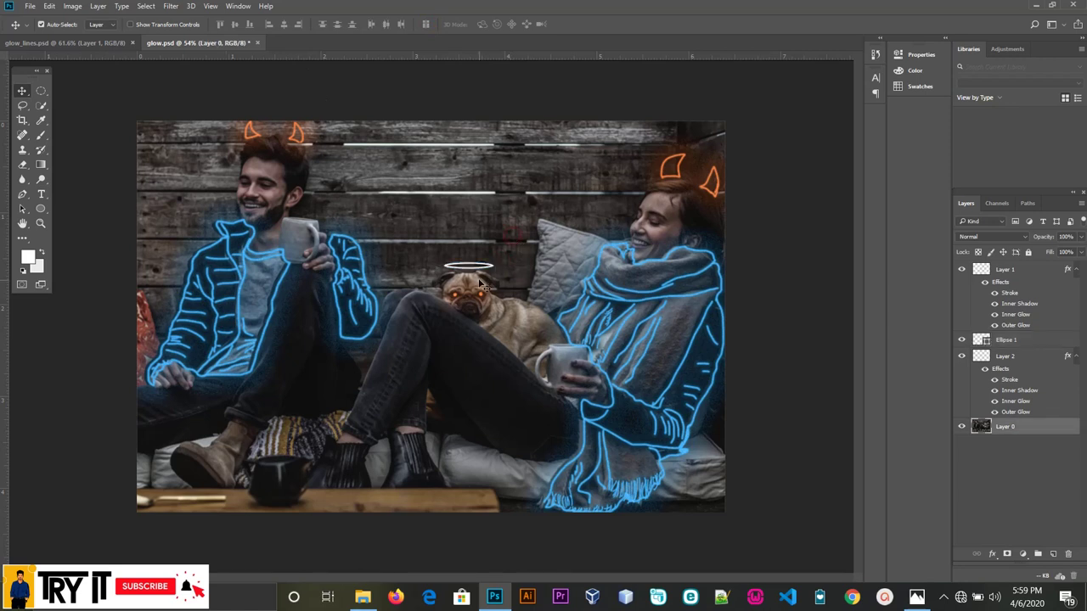
{"action": "left_click", "coordinate": [1022, 340]}
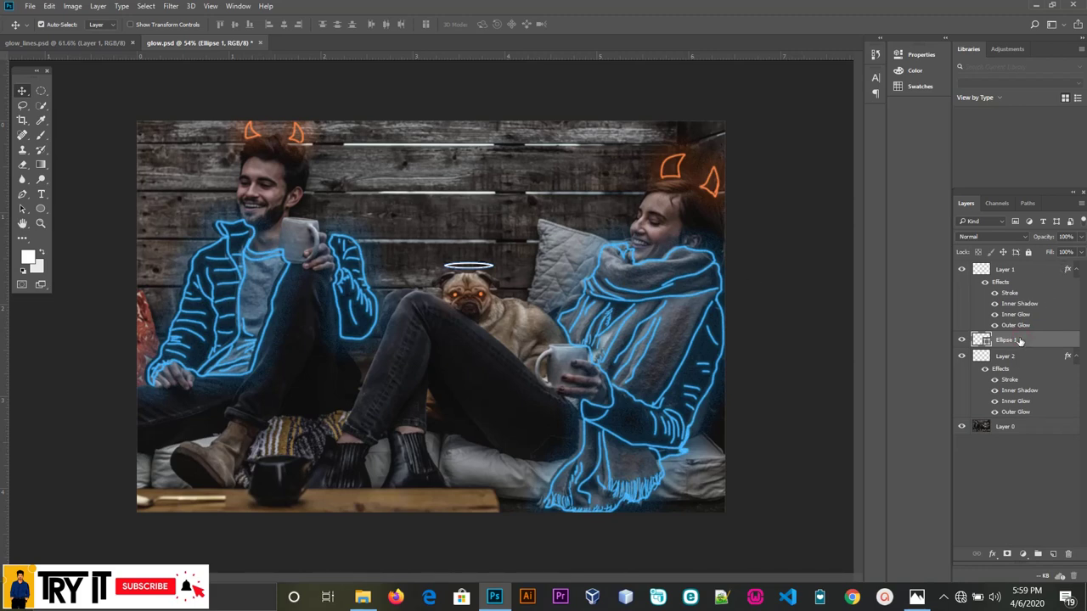
- Give Ellipse 1 Stroke, Inner Shadow, Inner Glow and a larger-size Outer Glow
{"action": "right_click", "coordinate": [1020, 341]}
{"action": "left_click", "coordinate": [775, 85]}
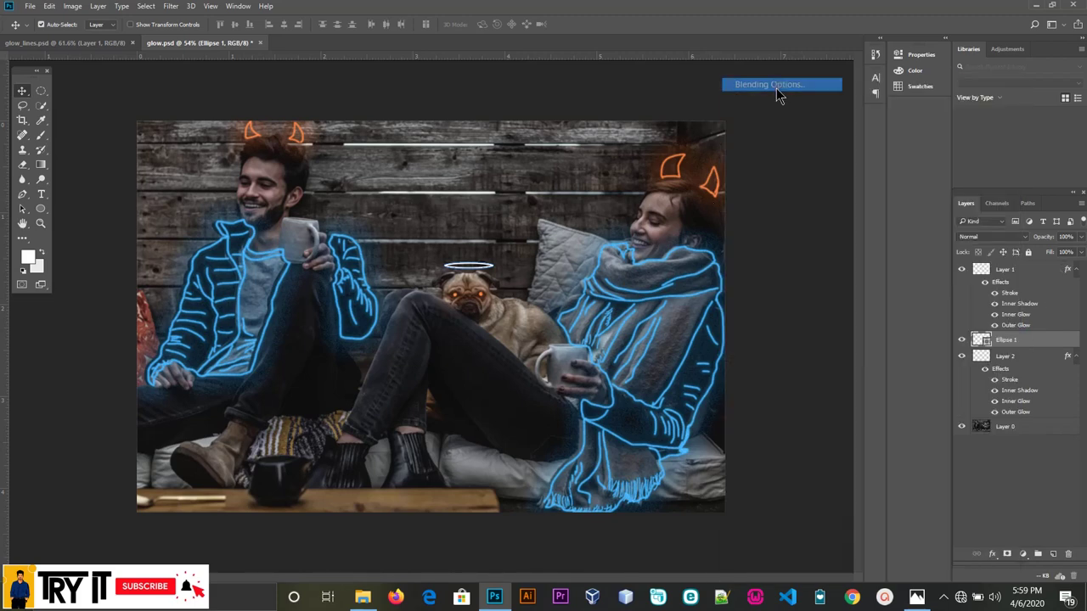
{"action": "mouse_move", "coordinate": [687, 116]}
{"action": "left_mouse_down"}
{"action": "mouse_move", "coordinate": [934, 122]}
{"action": "mouse_move", "coordinate": [989, 136]}
{"action": "left_mouse_up"}
{"action": "left_click", "coordinate": [639, 224]}
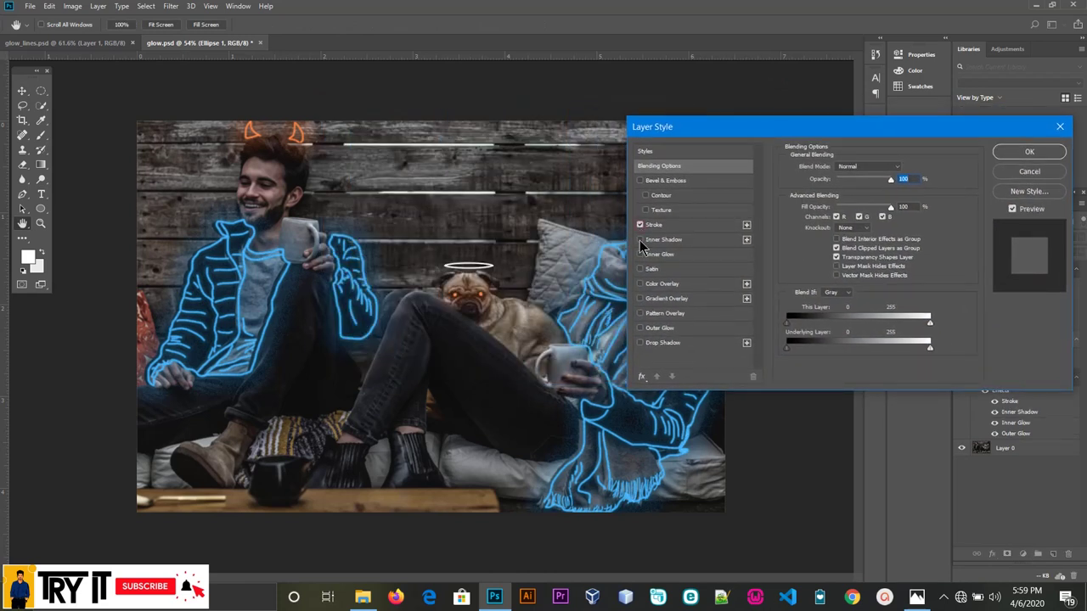
{"action": "left_click", "coordinate": [640, 240]}
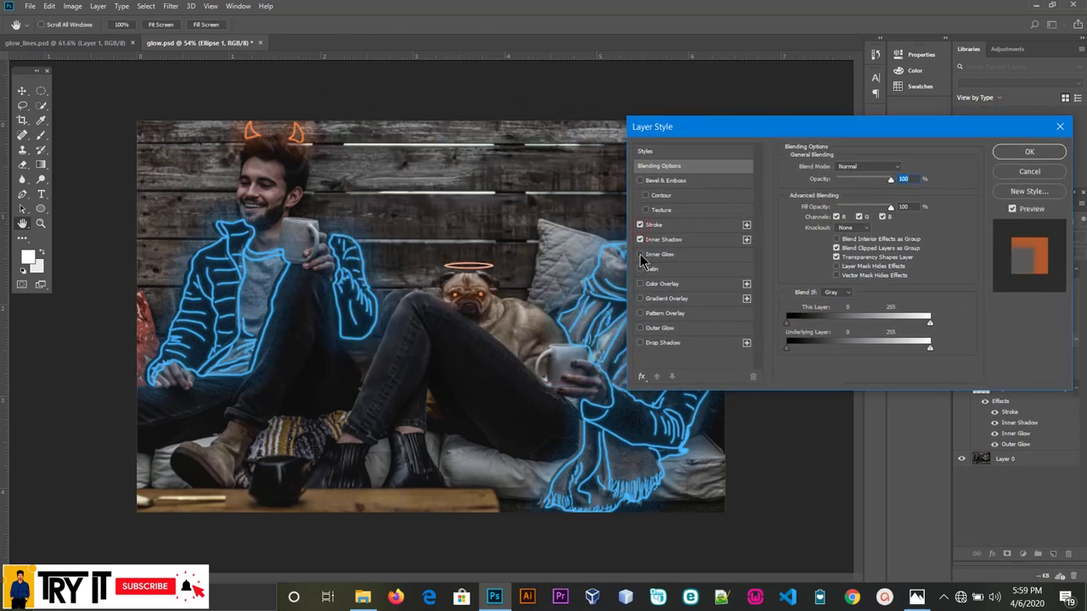
{"action": "left_click", "coordinate": [640, 254]}
{"action": "left_click", "coordinate": [640, 329]}
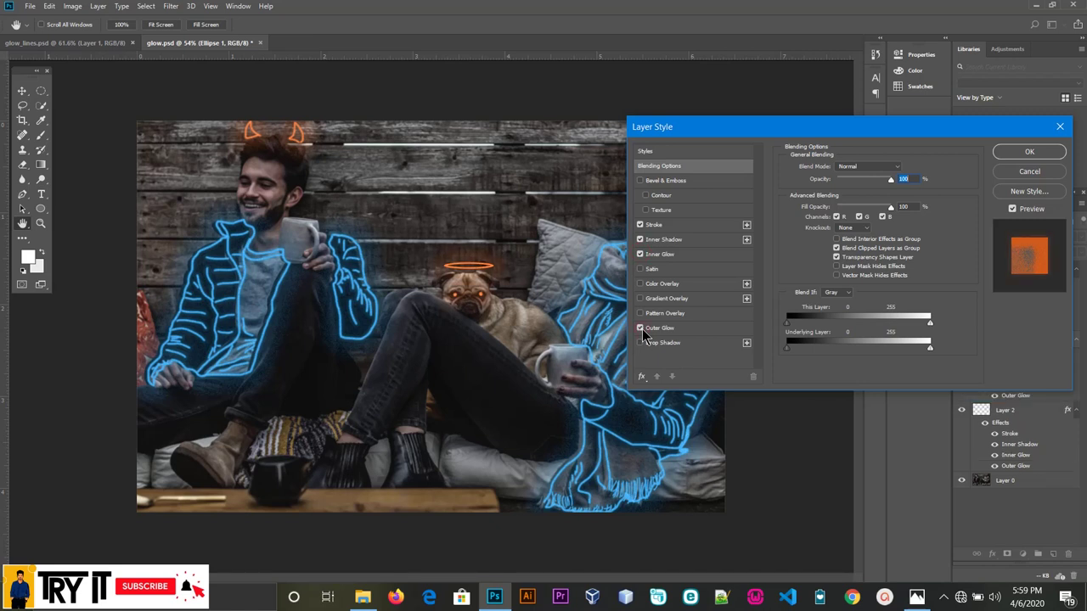
{"action": "left_click", "coordinate": [692, 329]}
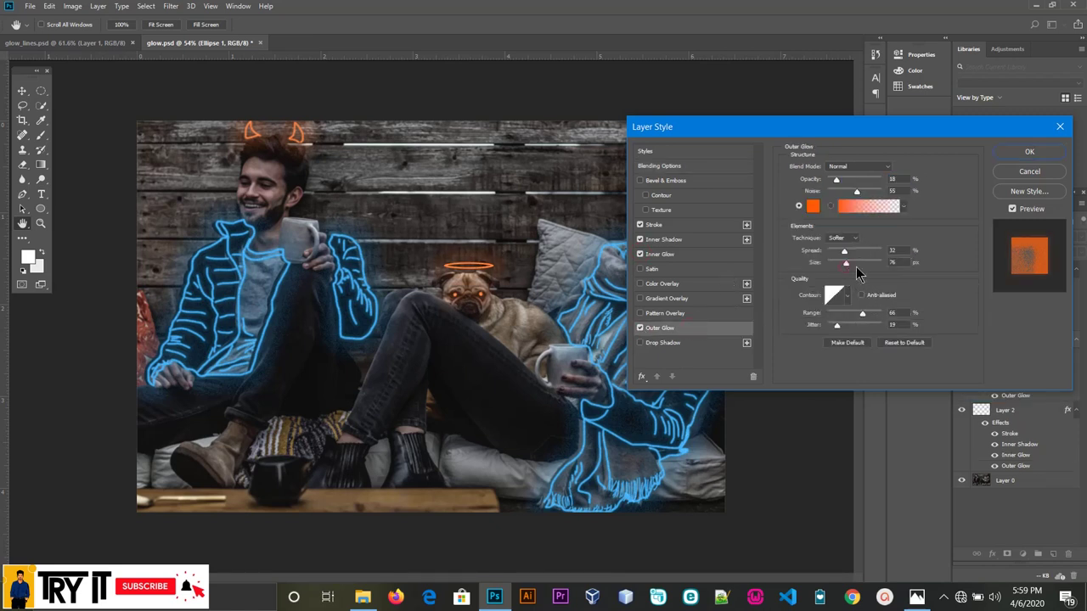
{"action": "left_click_drag", "start_coordinate": [848, 263], "coordinate": [859, 264]}
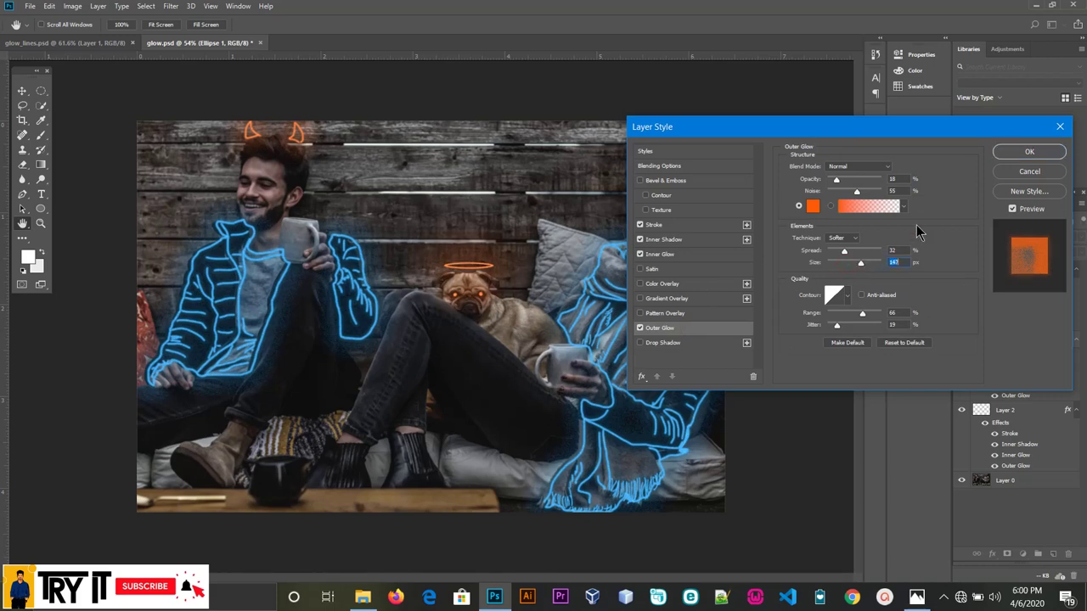
{"action": "left_click", "coordinate": [1010, 151]}
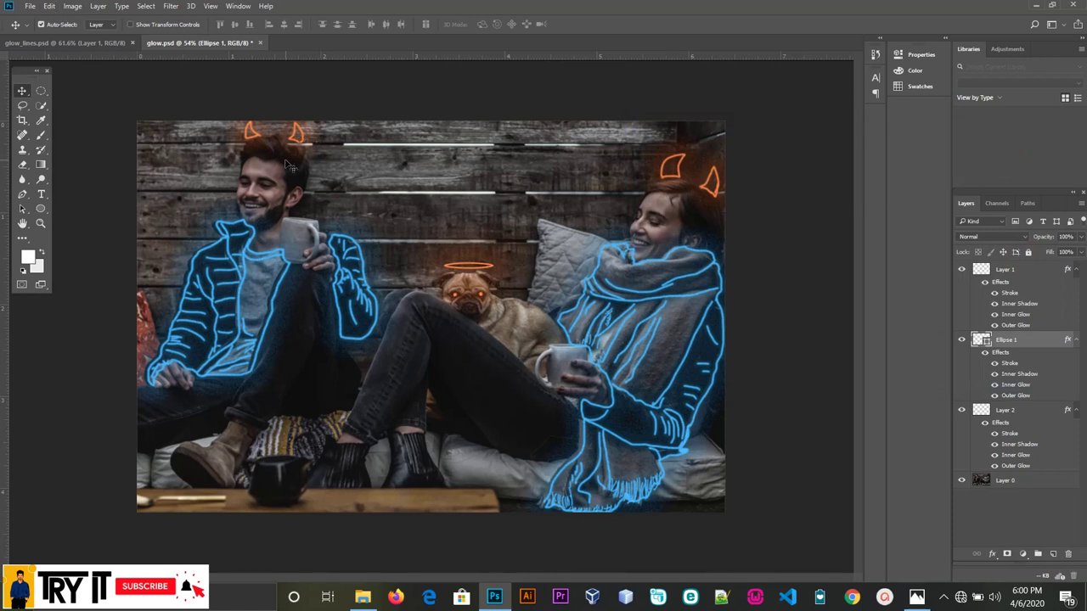
- Stamp all visible layers into a new top Layer 3 with Ctrl+Alt+Shift+E, then hide Layer 1, Ellipse 1 and Layer 2
{"action": "left_click", "coordinate": [1019, 271]}
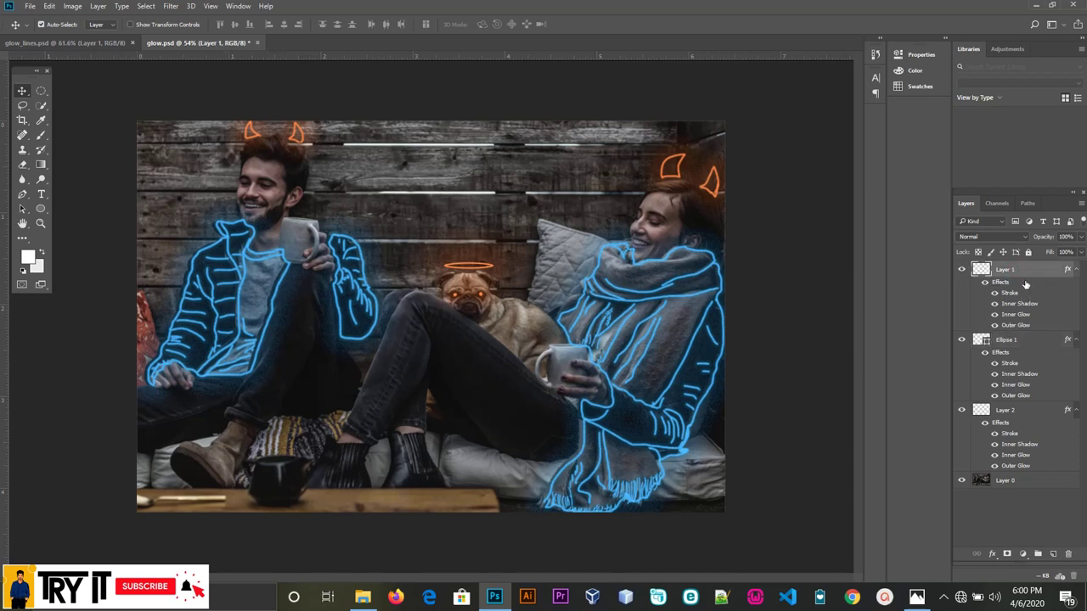
{"action": "key", "text": "ctrl"}
{"action": "key", "text": "ctrl+shift+alt+e"}
{"action": "left_click_drag", "start_coordinate": [962, 290], "coordinate": [963, 493]}
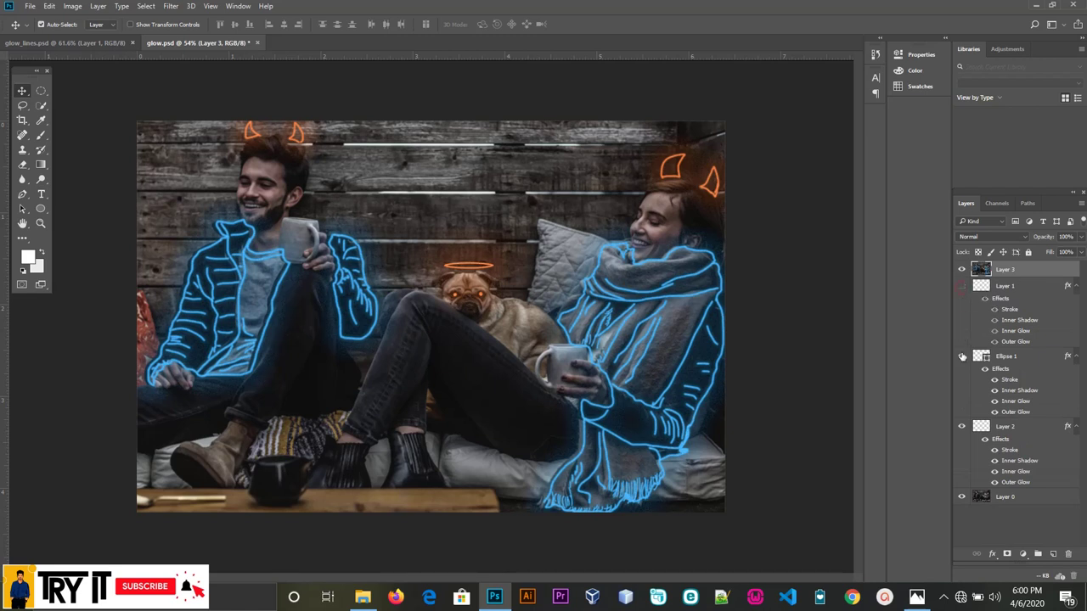